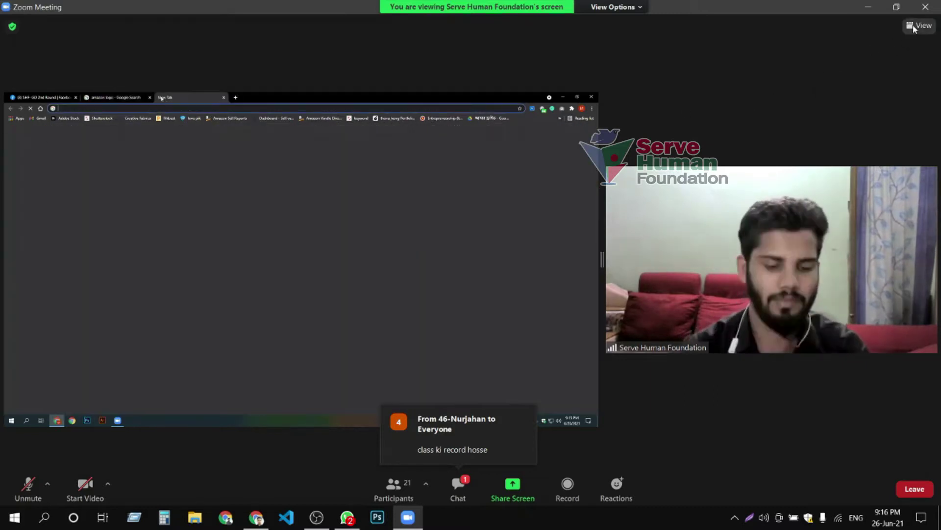
Keep Zoom's Side-by-side: Speaker layout and dismiss the recording notice with Got It
click(916, 26)
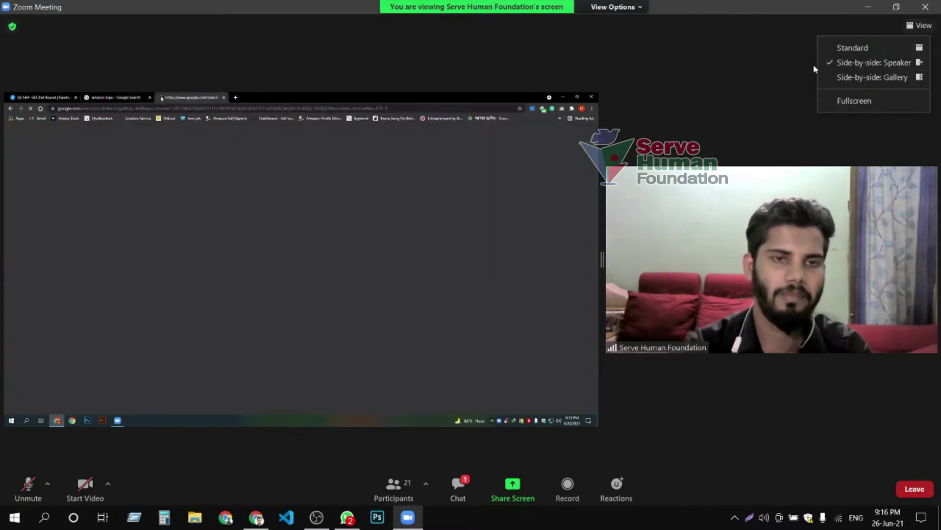
click(836, 63)
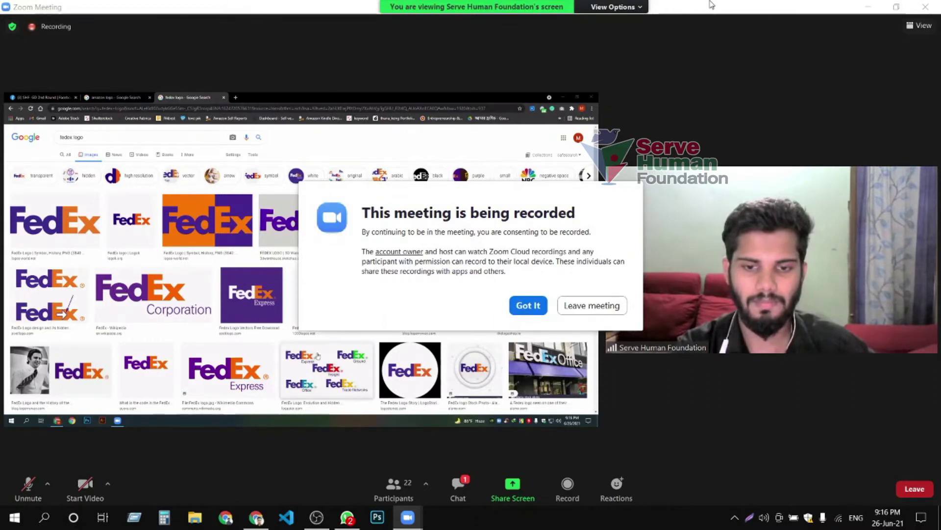
click(540, 310)
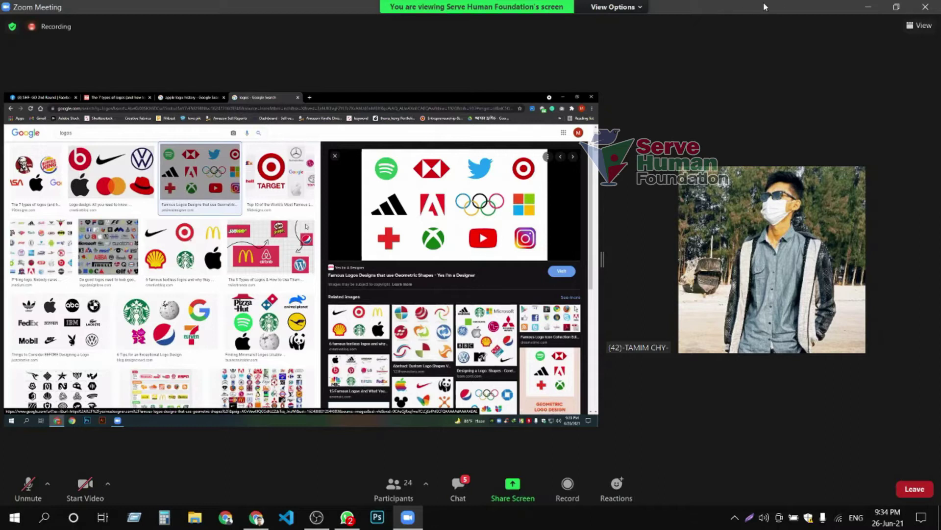
Put the Zoom meeting into full screen with Alt+F
key(alt+f)
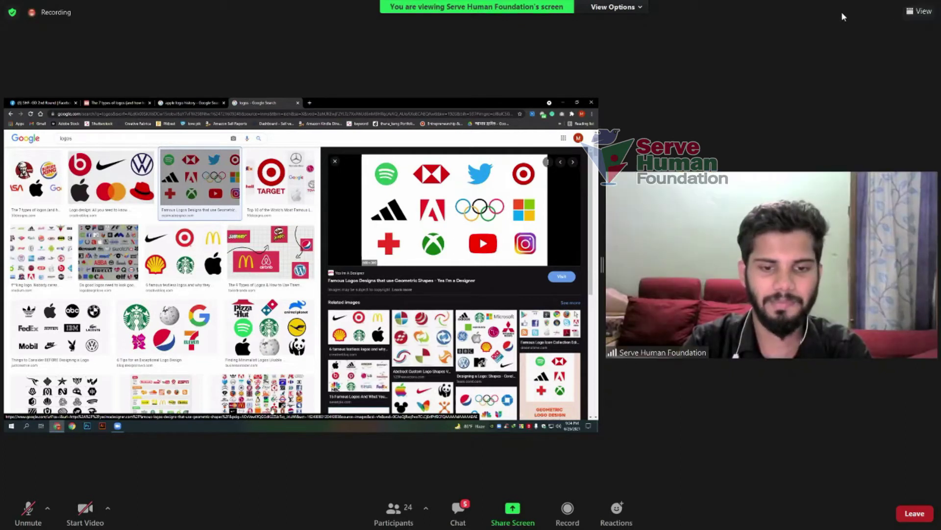
Switch to Side-by-side: Gallery view and pin the host's video tile
click(919, 10)
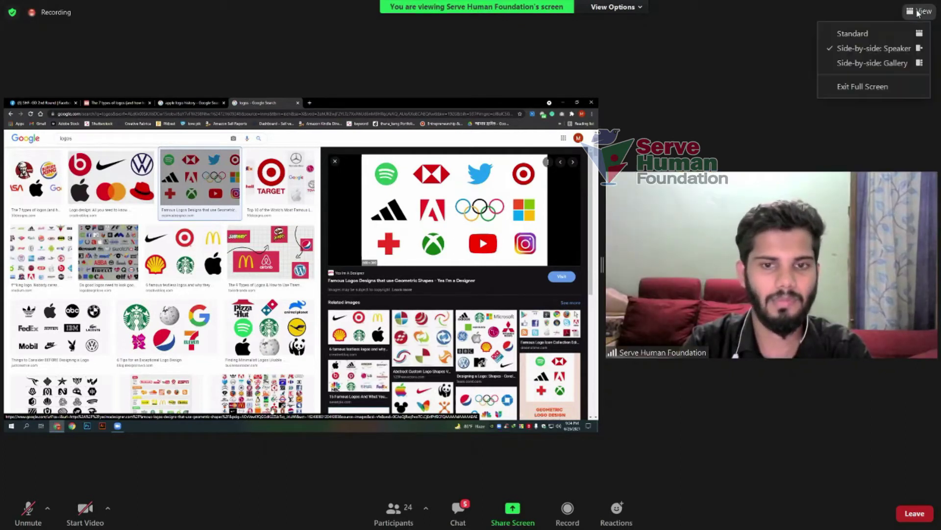
click(889, 64)
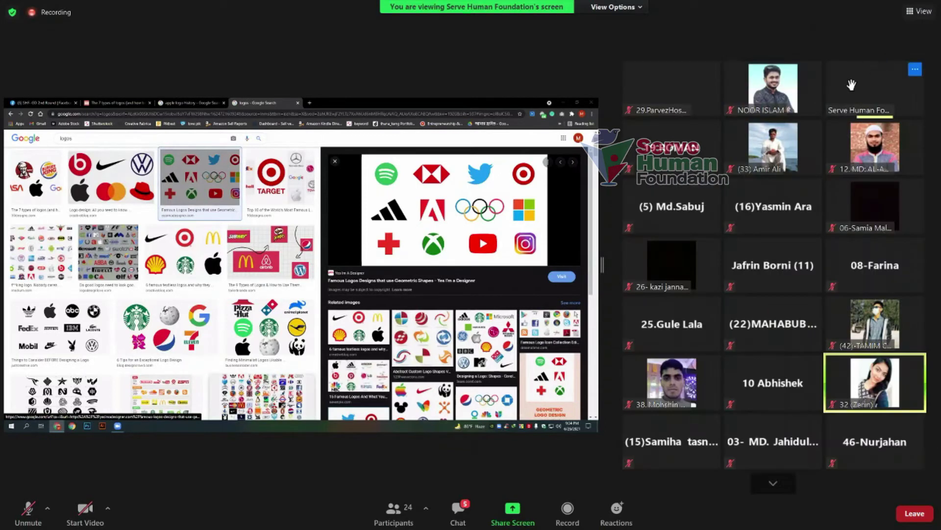
click(916, 72)
click(858, 106)
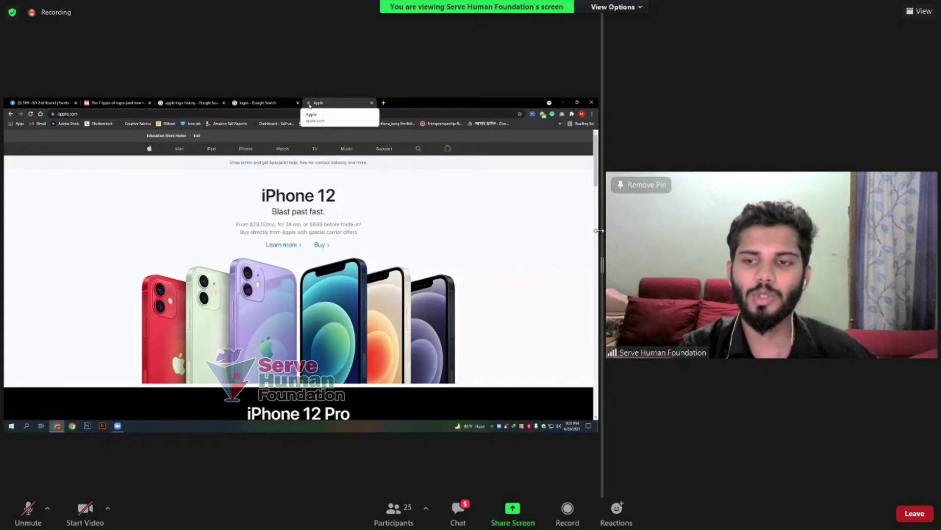
Drag the divider right so the shared screen is wider than the video panel
mouse_move(602, 265)
mouse_down()
mouse_move(717, 304)
mouse_move(747, 344)
mouse_up()
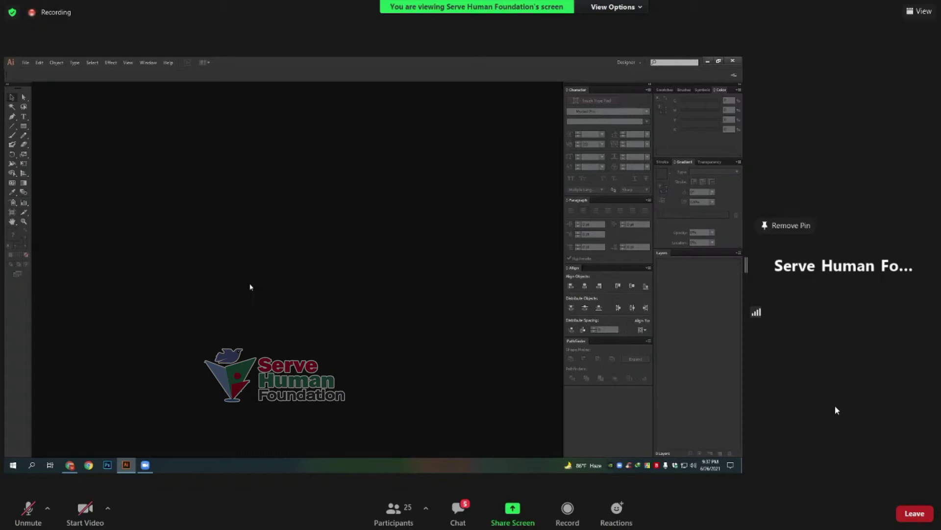
Create a new default Illustrator document and bring the Drive reference logo into view
key(ctrl+n)
key(Return)
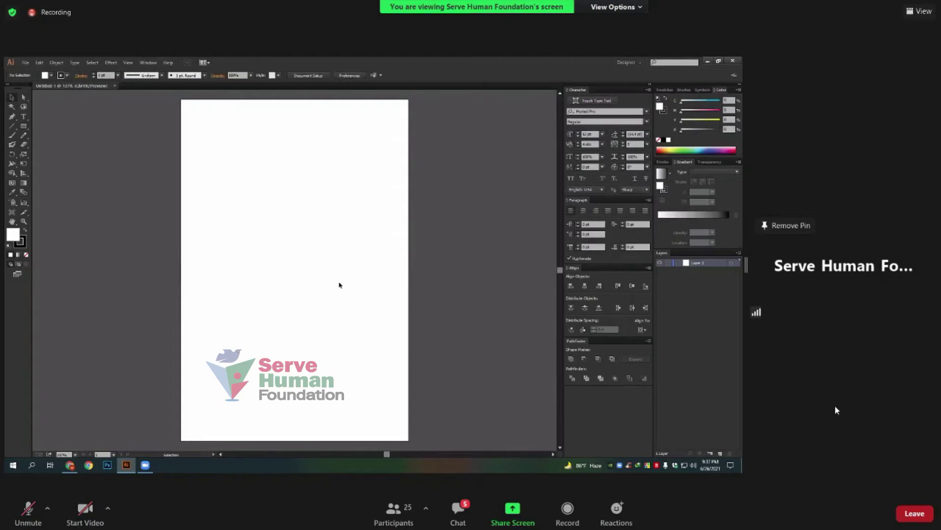
scroll(291, 210, up, 1)
scroll(303, 236, up, 2)
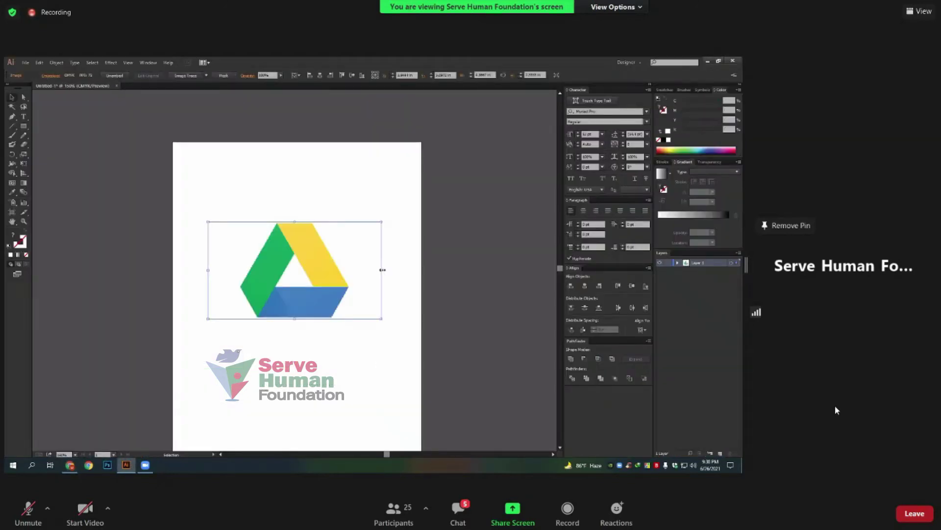
Shrink the Drive logo and place it just left of the artboard
mouse_move(380, 274)
mouse_down()
mouse_move(308, 269)
mouse_move(149, 194)
mouse_up()
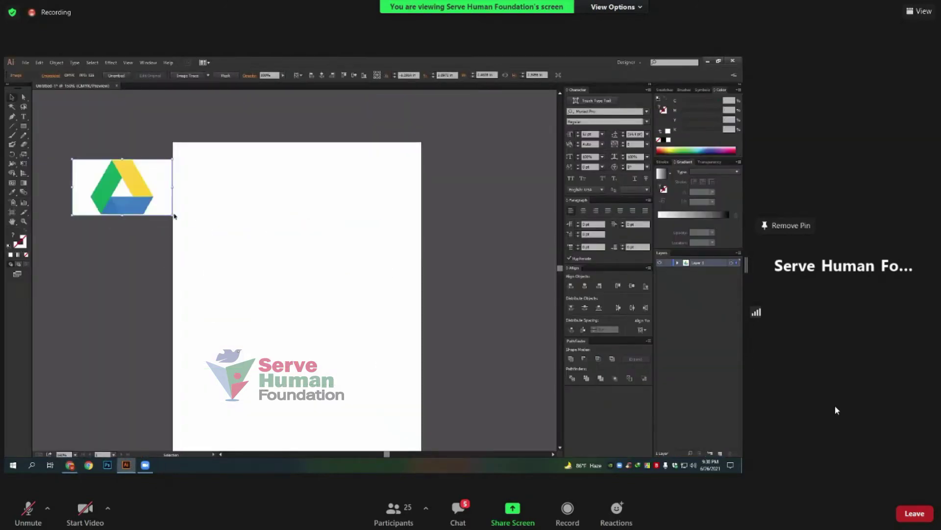
click(95, 100)
mouse_move(123, 146)
mouse_down()
mouse_move(206, 136)
mouse_move(189, 144)
mouse_up()
scroll(220, 159, up, 1)
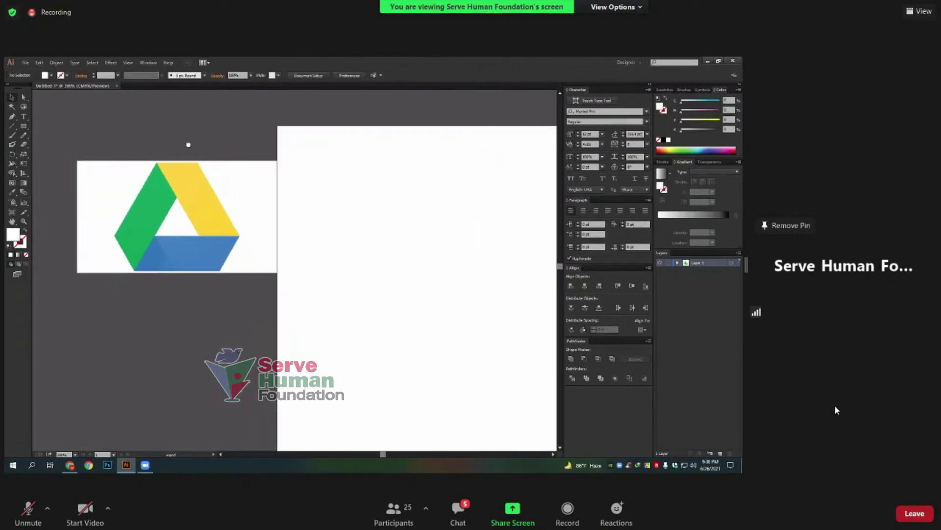
key(v)
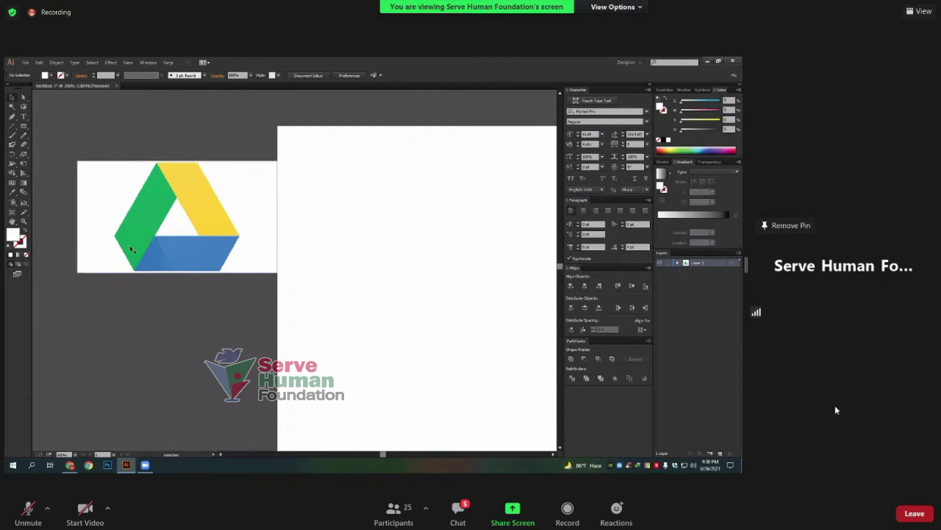
drag(228, 211, 218, 214)
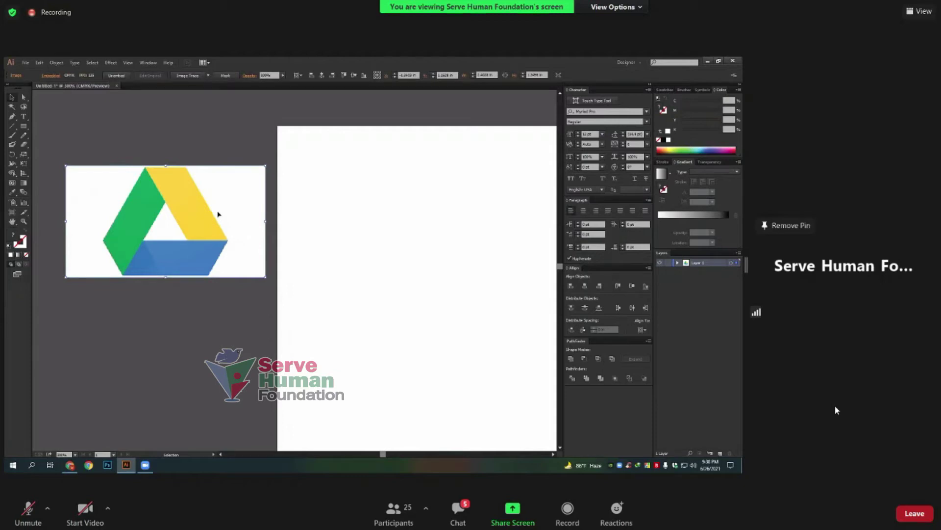
drag(23, 126, 47, 146)
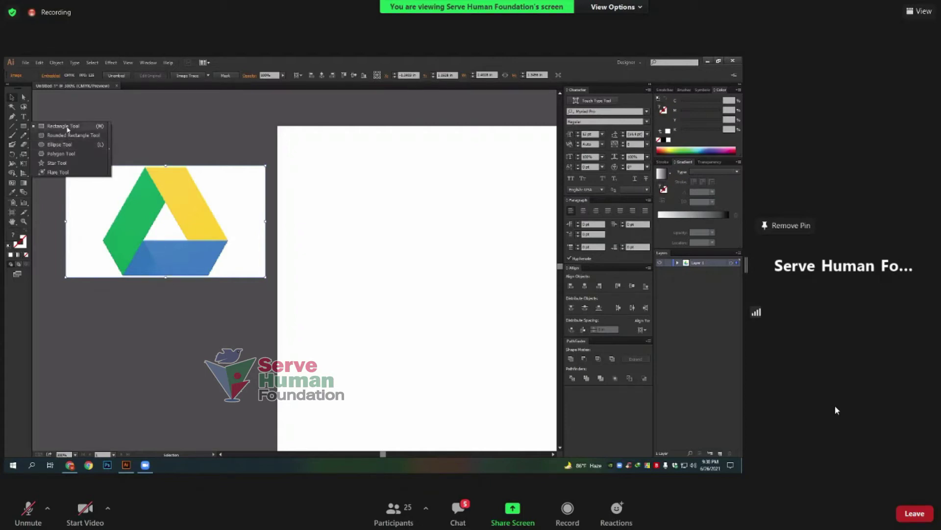
Butt the Drive image's right edge against the artboard's left edge, then deselect it
click(194, 153)
drag(186, 198, 197, 174)
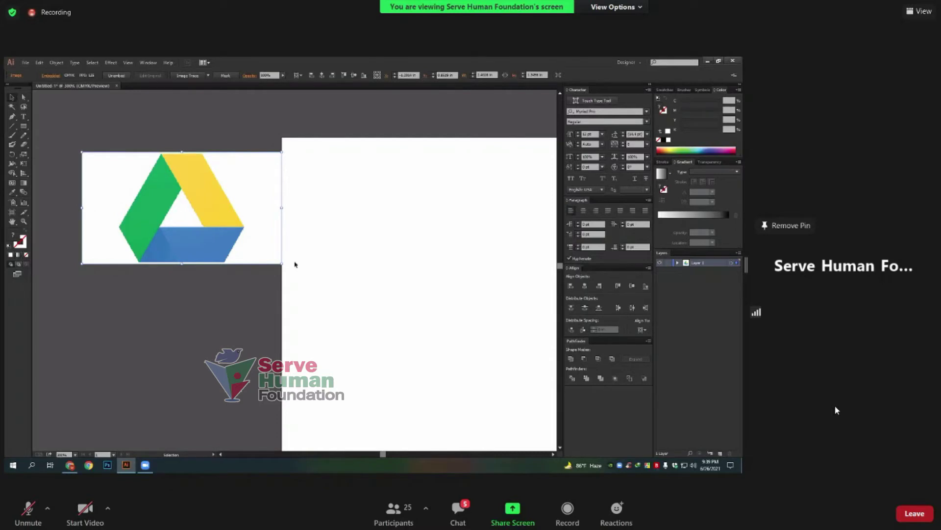
click(283, 322)
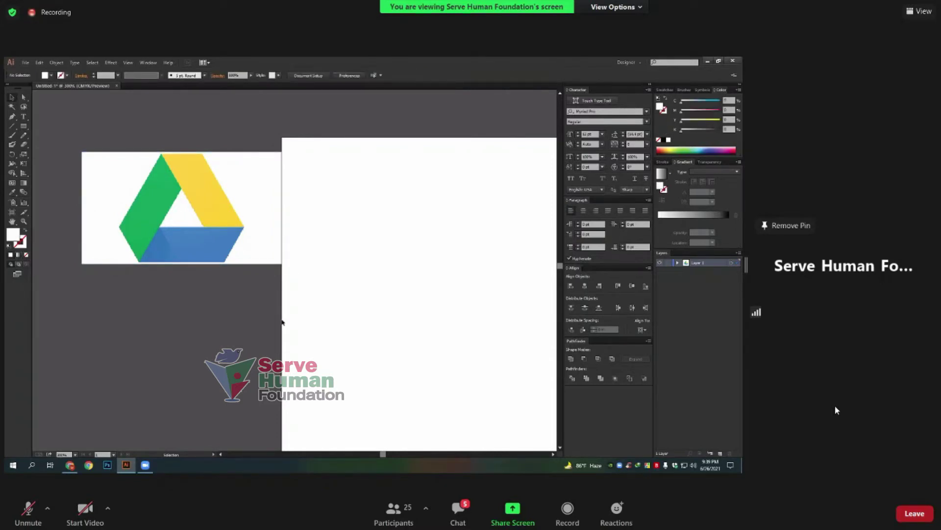
click(233, 253)
drag(255, 307, 255, 306)
click(24, 127)
drag(24, 127, 72, 126)
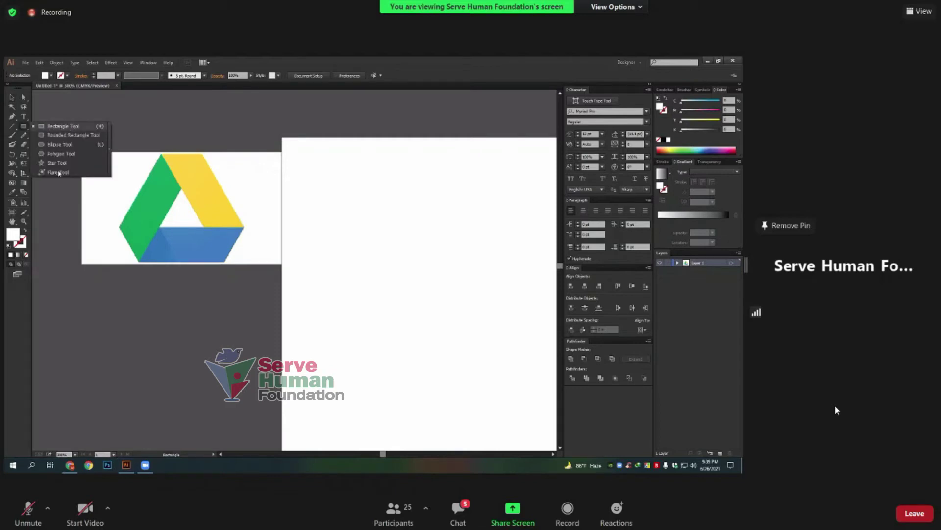
Draw a trial diagonal line across the artboard and delete it
click(12, 97)
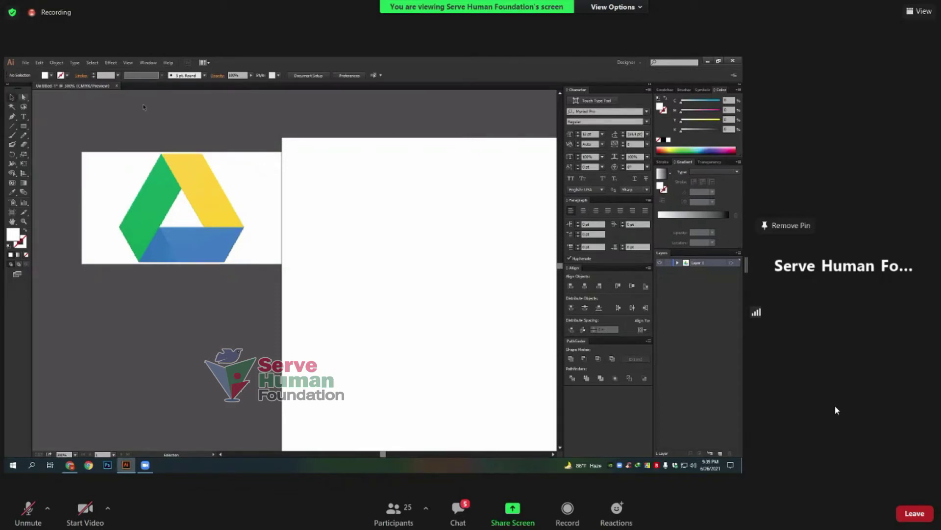
click(14, 126)
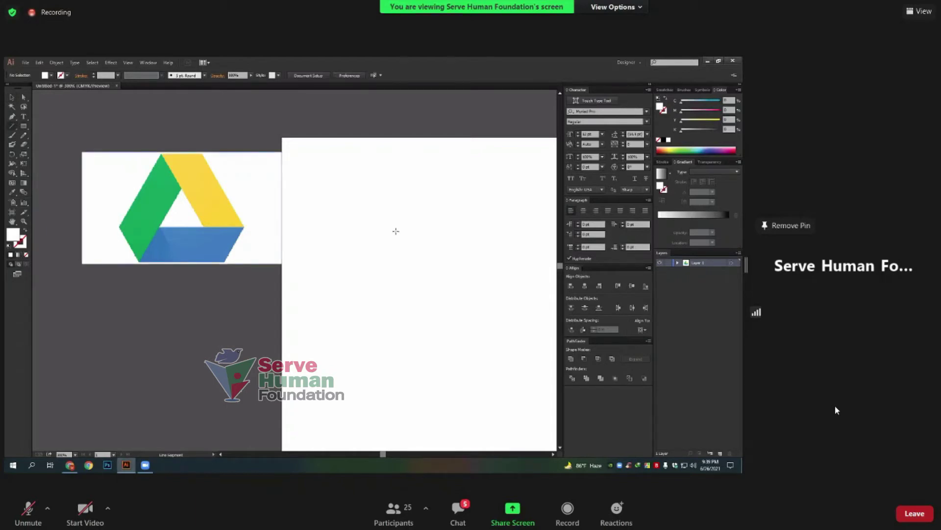
drag(392, 179, 345, 410)
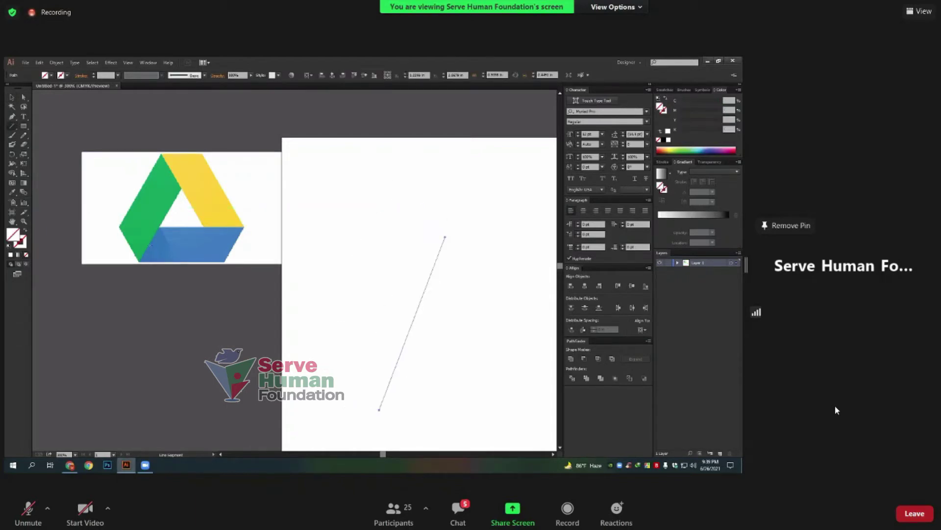
click(12, 97)
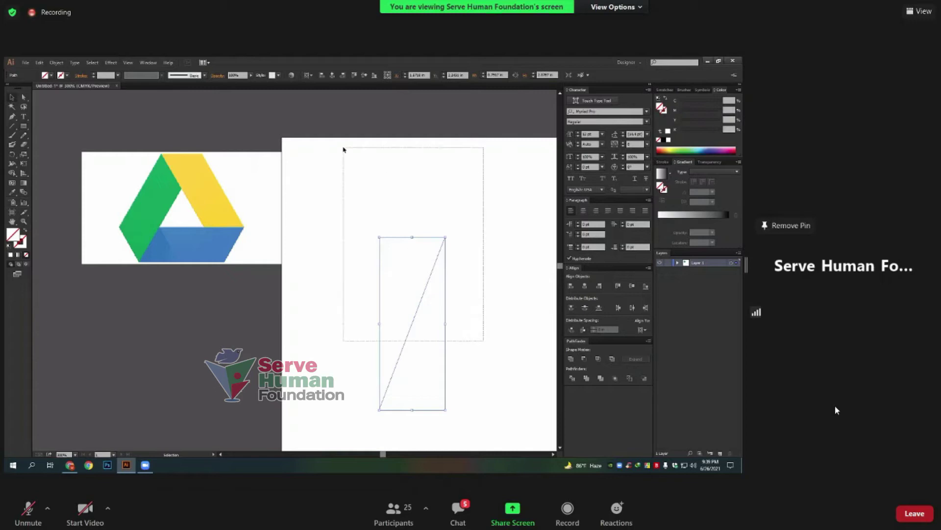
key(Delete)
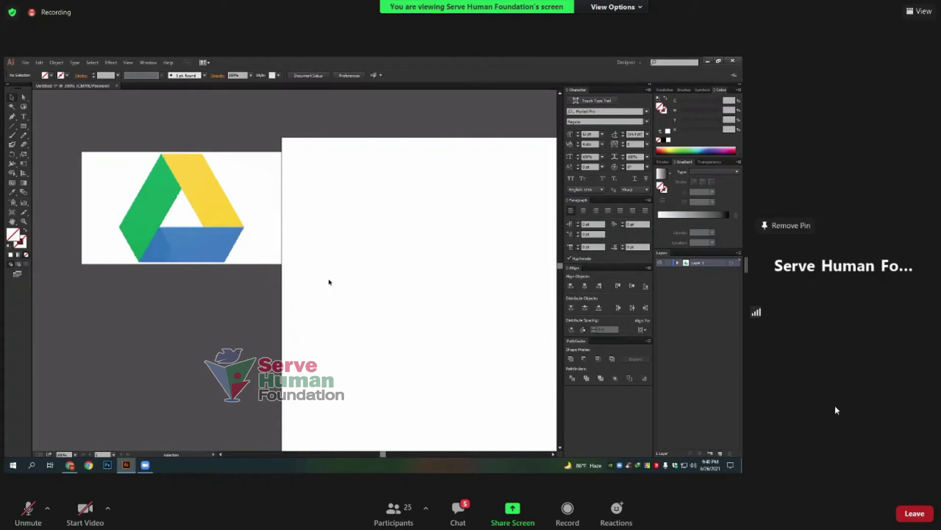
Move the Drive reference image lower and further left of the artboard
scroll(388, 315, right, 2)
drag(184, 189, 181, 221)
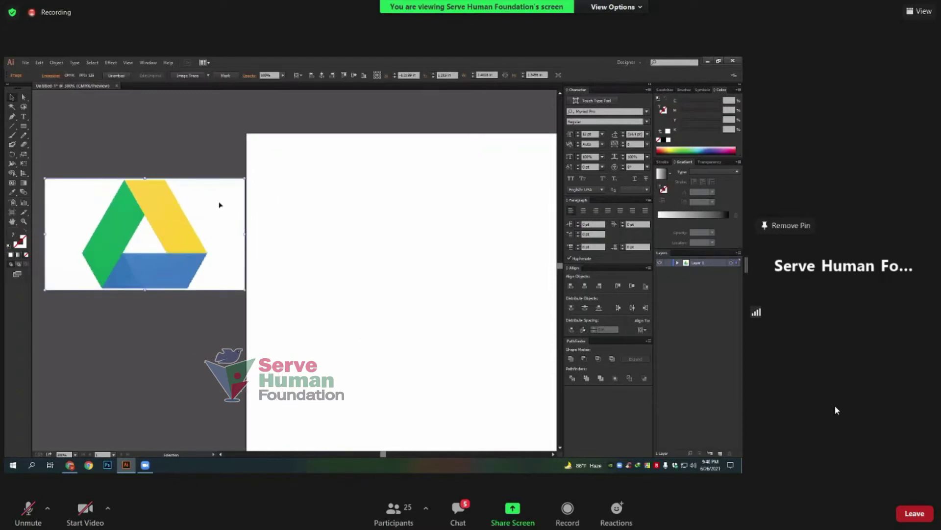
click(23, 126)
Draw a tall narrow bar, fill it with the logo's green via Eyedropper, and position it
drag(310, 185, 349, 417)
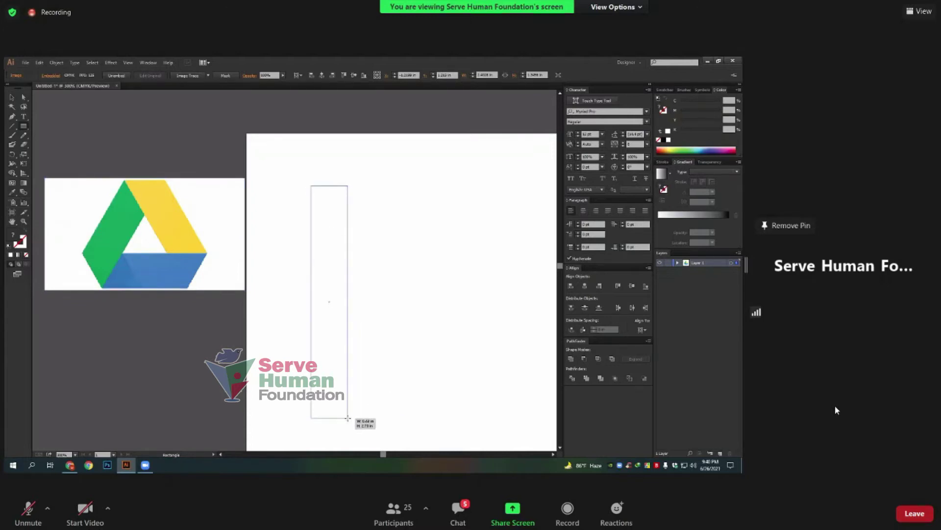
click(12, 97)
click(12, 192)
click(105, 236)
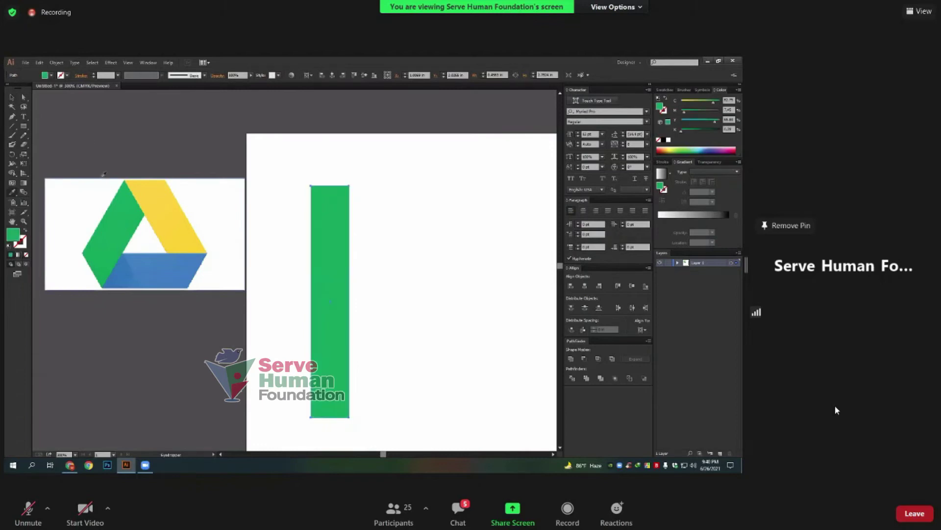
click(13, 98)
drag(463, 301, 399, 278)
drag(271, 233, 274, 241)
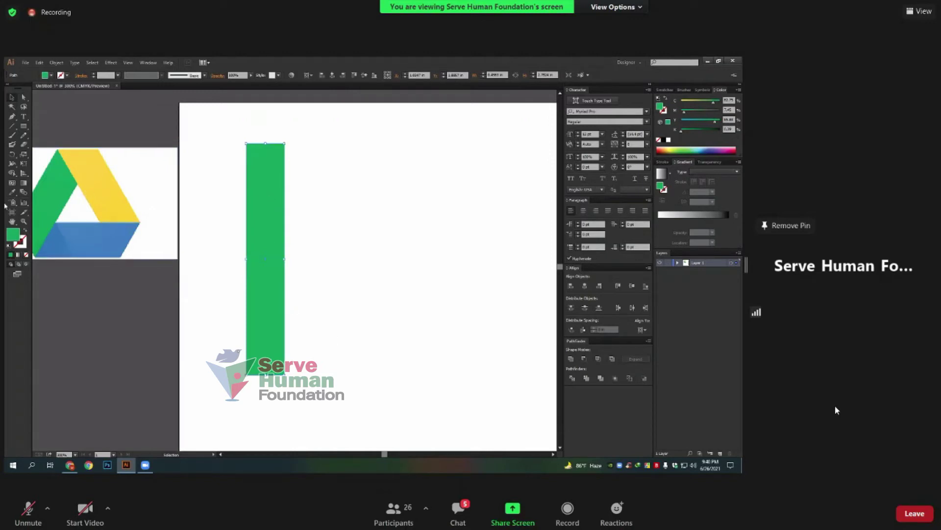
click(13, 155)
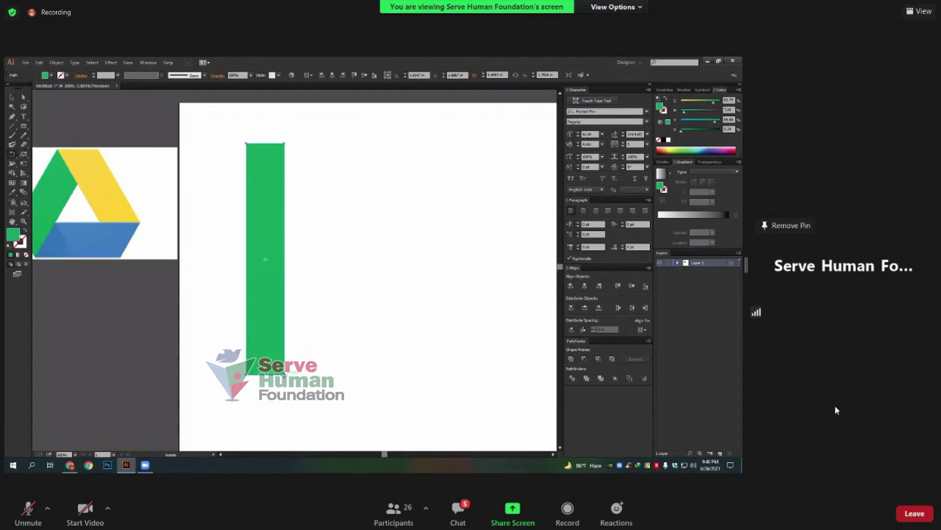
alt+click(285, 375)
drag(347, 168, 420, 160)
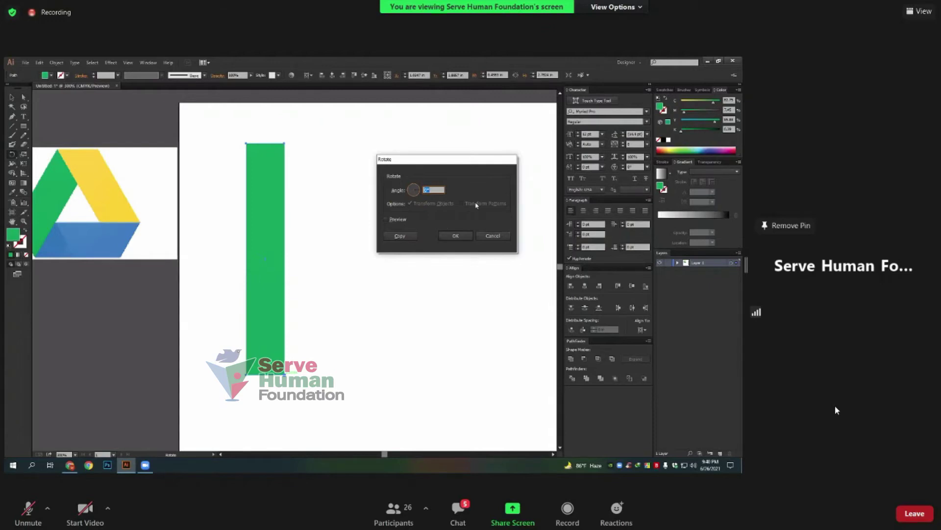
text(360/3)
click(399, 220)
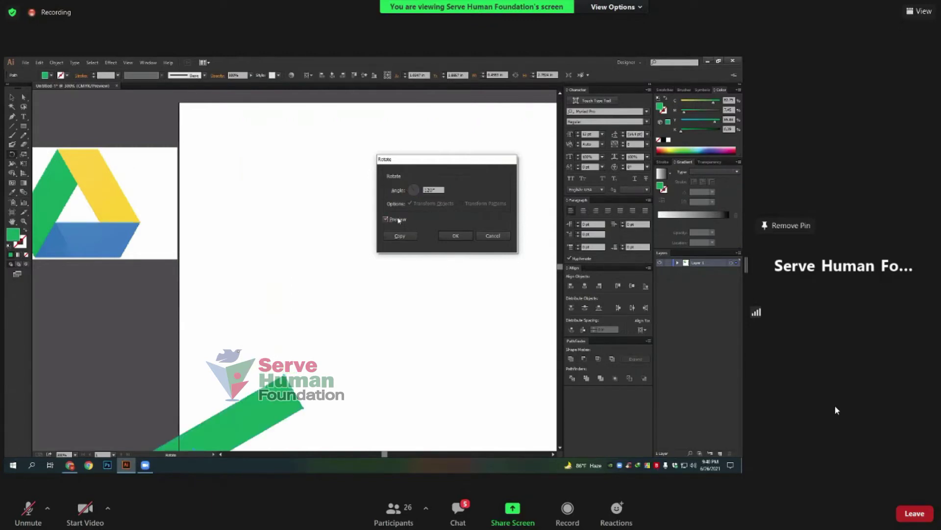
click(401, 236)
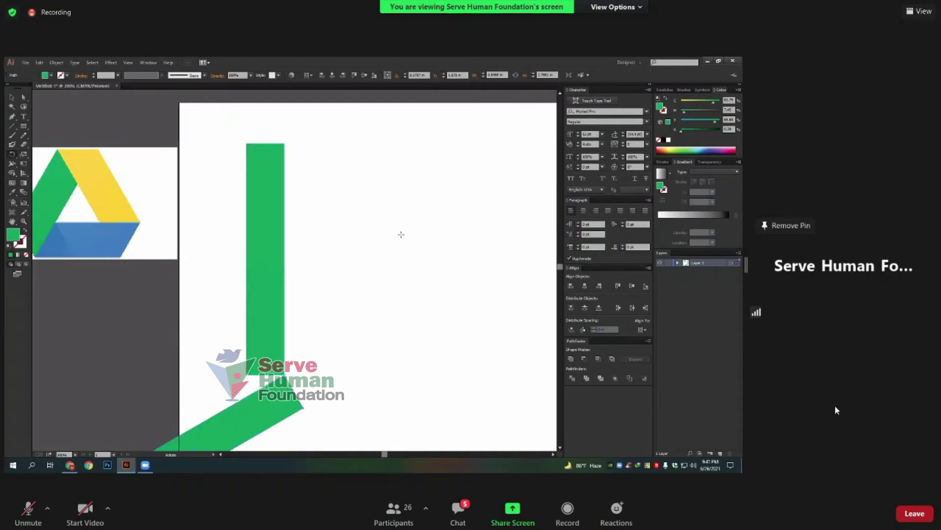
key(ctrl+d)
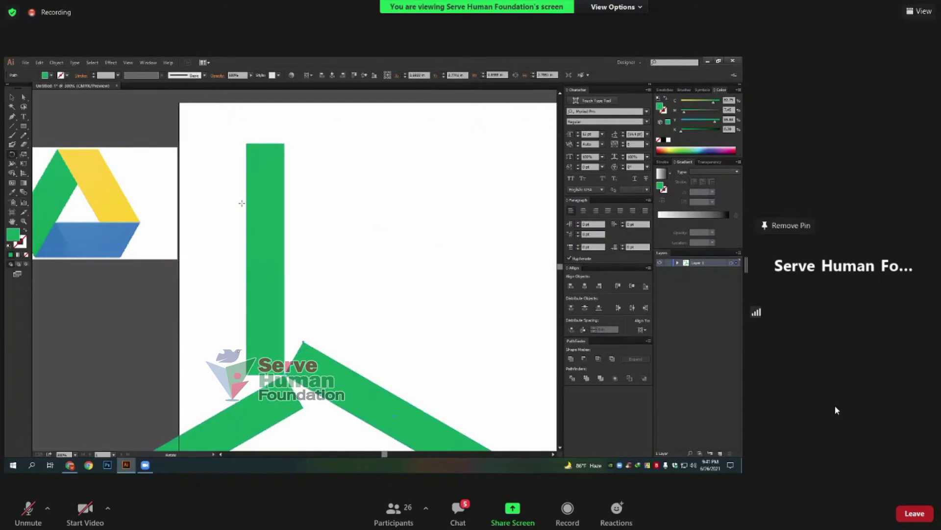
click(24, 97)
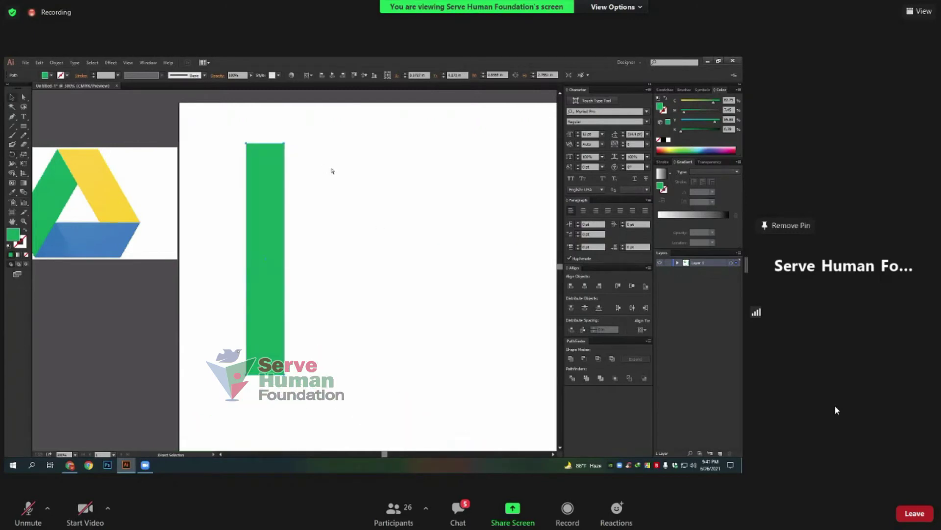
key(ctrl+z)
key(ctrl+z)
key(v)
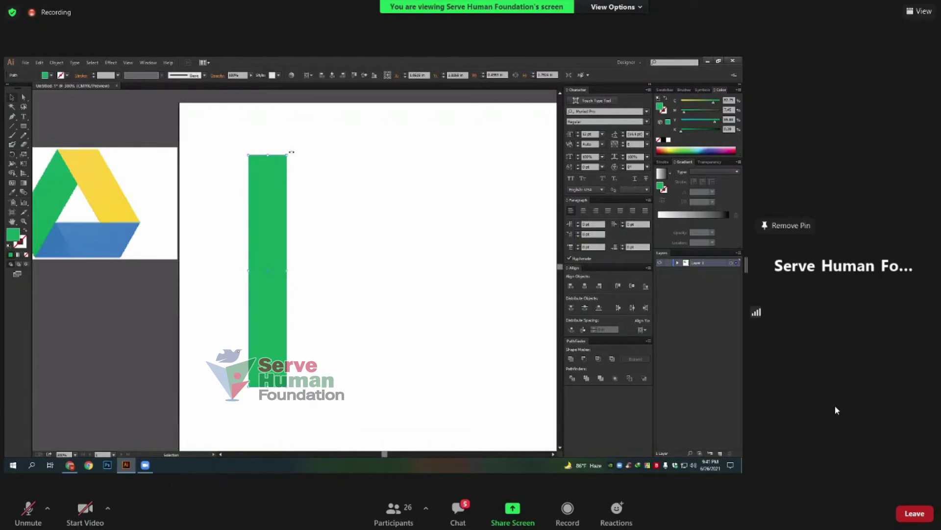
Turn a green bar horizontal, move it into place, and stretch it slightly wider
drag(291, 153, 417, 299)
drag(309, 267, 393, 296)
scroll(352, 266, right, 4)
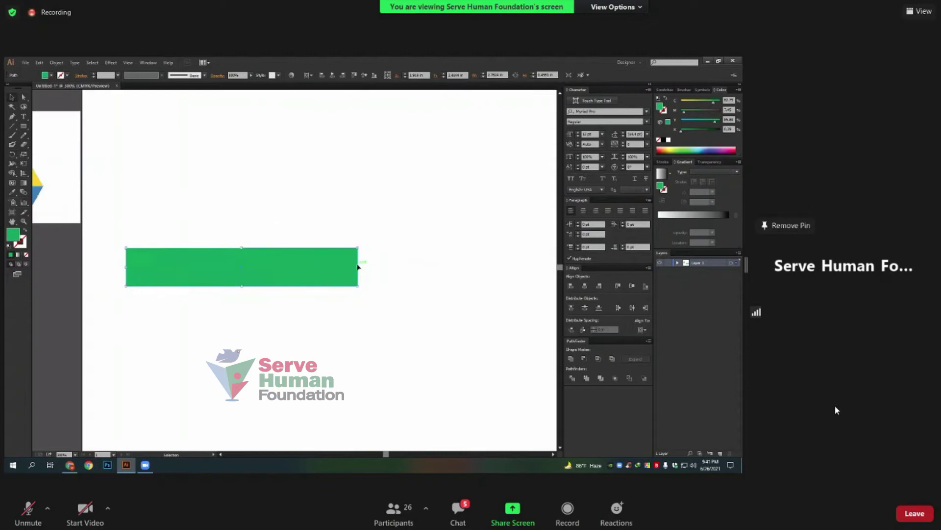
drag(358, 266, 366, 266)
Make 30° rotated copies around the bar's bottom-right corner, forming the third bar
click(12, 154)
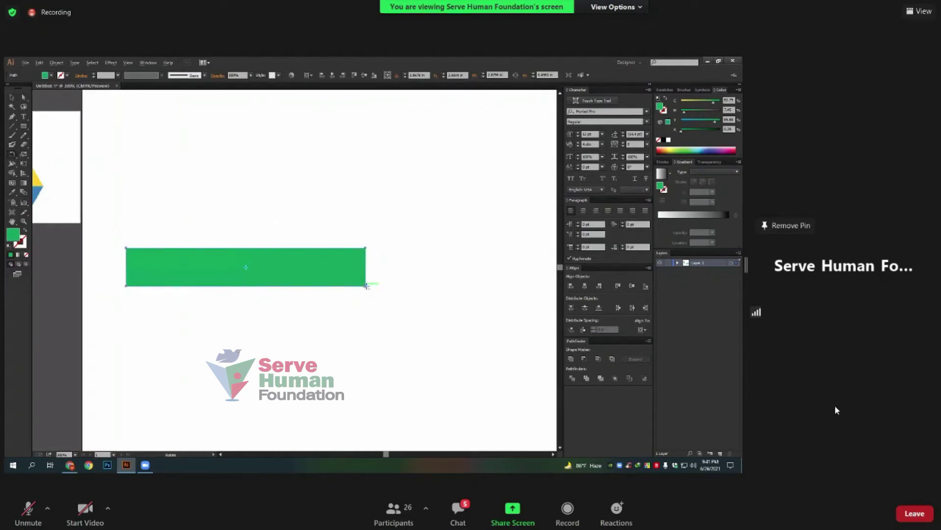
alt+click(368, 290)
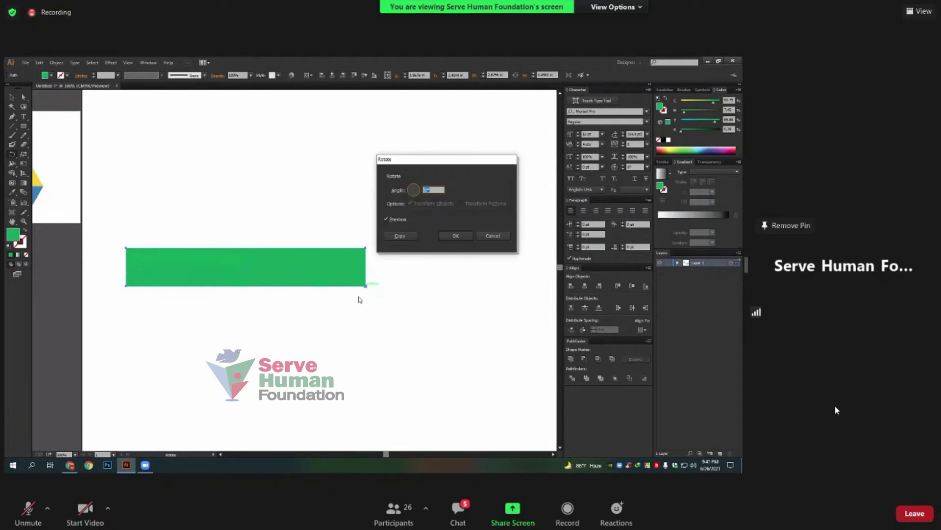
text(3)
text(0/3)
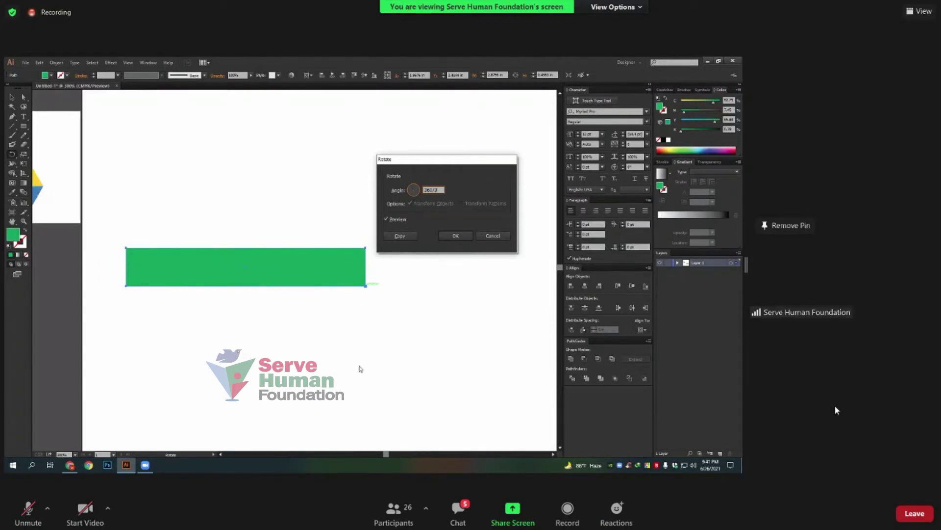
click(405, 237)
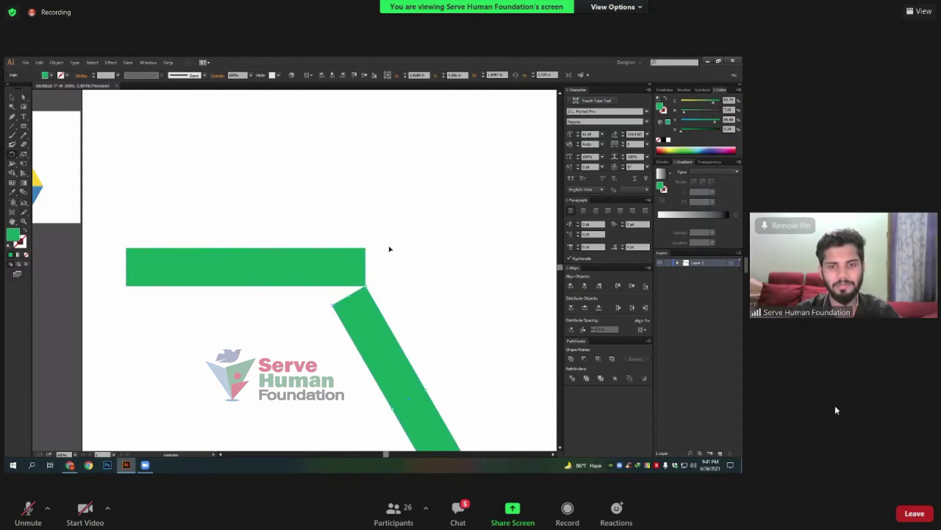
key(ctrl+d)
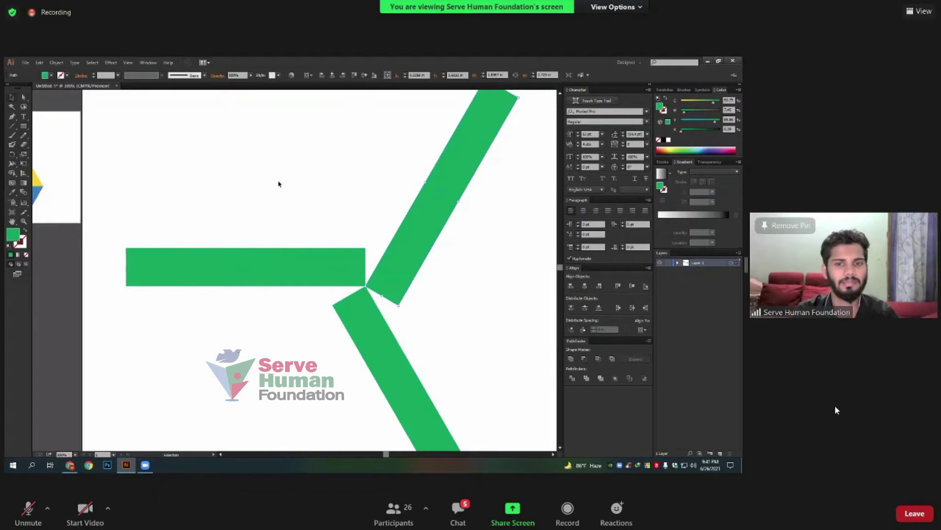
key(ctrl+minus)
key(ctrl+minus)
Drag the green bars together so the two diagonals cross at the apex
drag(312, 263, 381, 337)
mouse_move(373, 301)
mouse_down()
mouse_move(379, 328)
mouse_move(326, 241)
mouse_up()
click(406, 294)
drag(333, 338, 267, 251)
mouse_move(260, 234)
mouse_down()
mouse_move(273, 246)
mouse_move(250, 255)
mouse_up()
scroll(273, 267, up, 2)
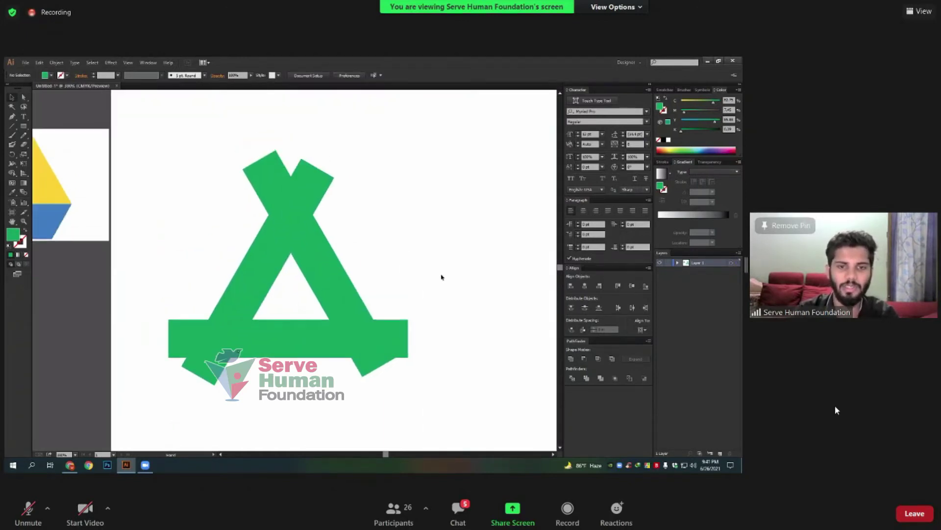
drag(414, 268, 444, 294)
drag(340, 273, 321, 291)
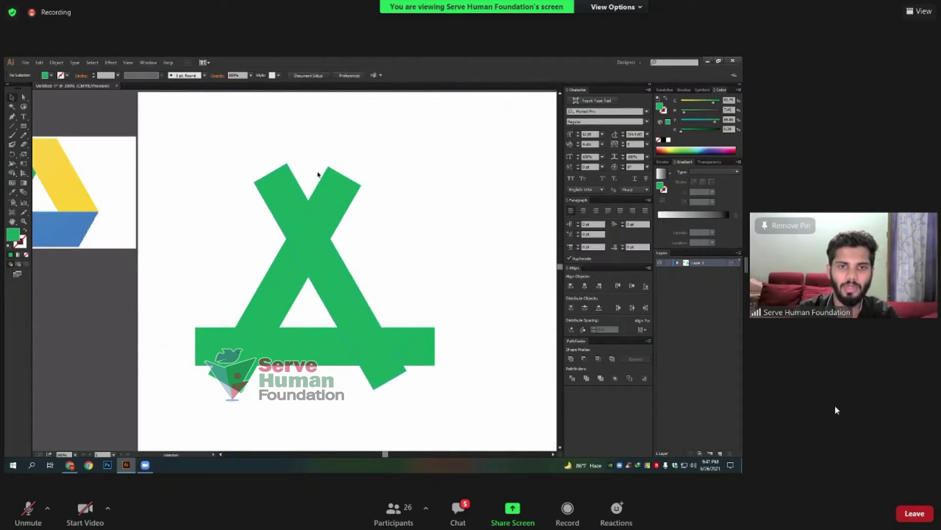
Nudge the right diagonal bar into its crossing position
mouse_move(261, 138)
mouse_down()
mouse_move(353, 192)
mouse_move(321, 147)
mouse_up()
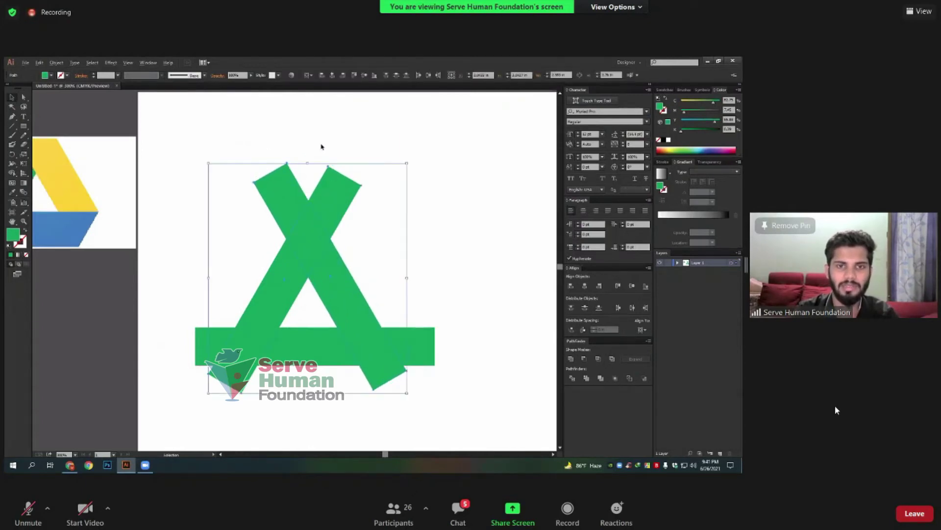
scroll(326, 200, up, 3)
drag(345, 235, 351, 227)
click(427, 301)
scroll(458, 334, down, 3)
drag(458, 334, 387, 200)
Shift the horizontal bar onto the diagonals' lower ends and marquee-select all three bars
click(306, 310)
drag(308, 297, 300, 287)
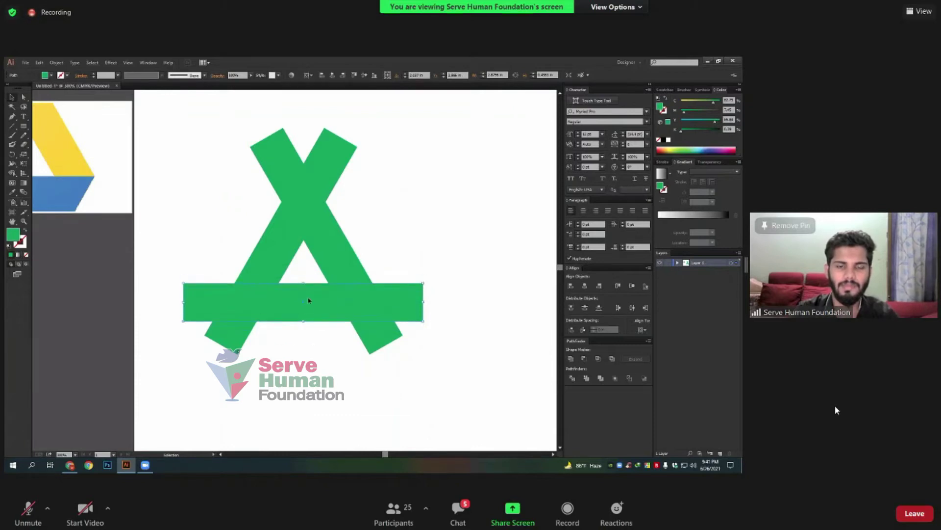
click(473, 289)
drag(483, 283, 469, 286)
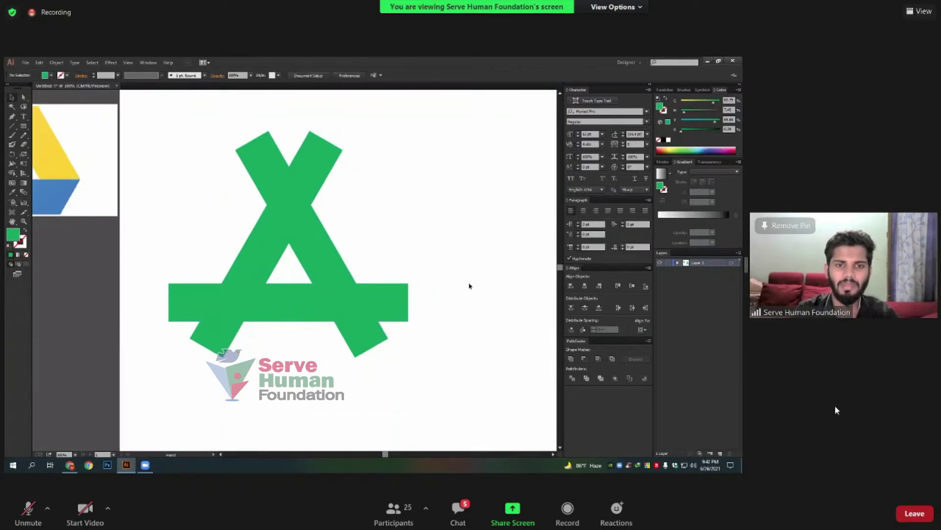
drag(198, 135, 440, 385)
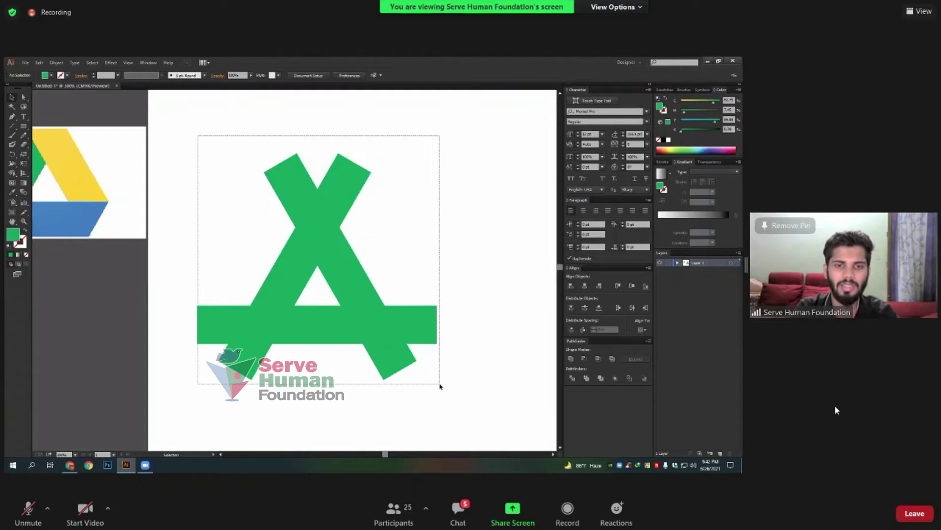
drag(440, 386, 439, 386)
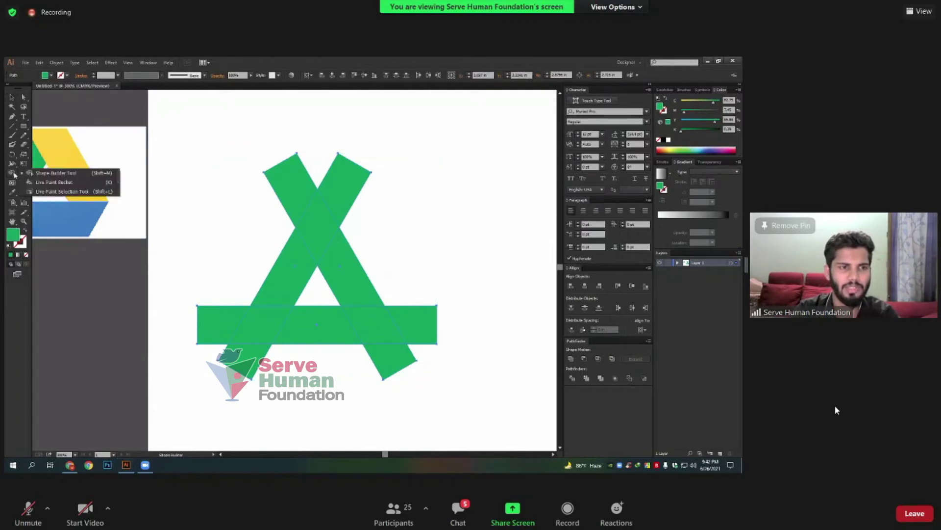
With Shape Builder, delete the six overhanging bar ends at the apex and both lower corners
drag(14, 174, 54, 169)
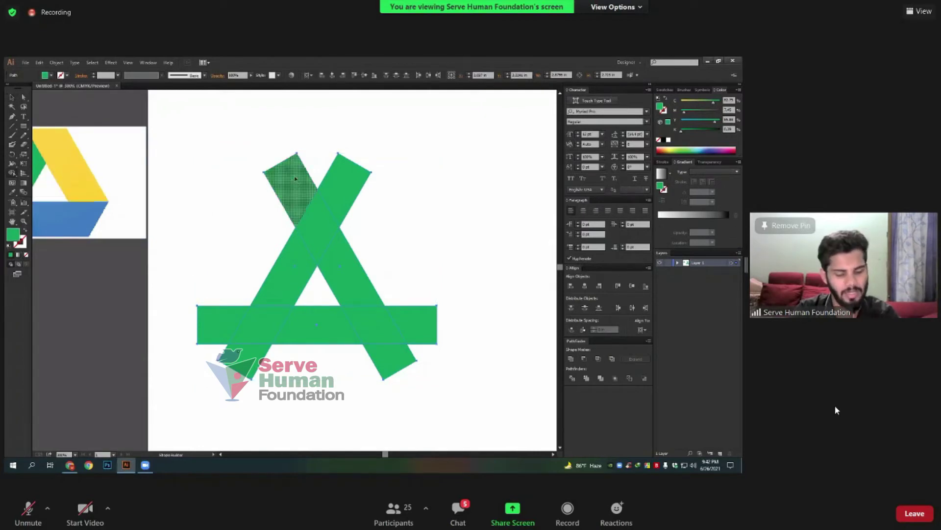
alt+click(295, 178)
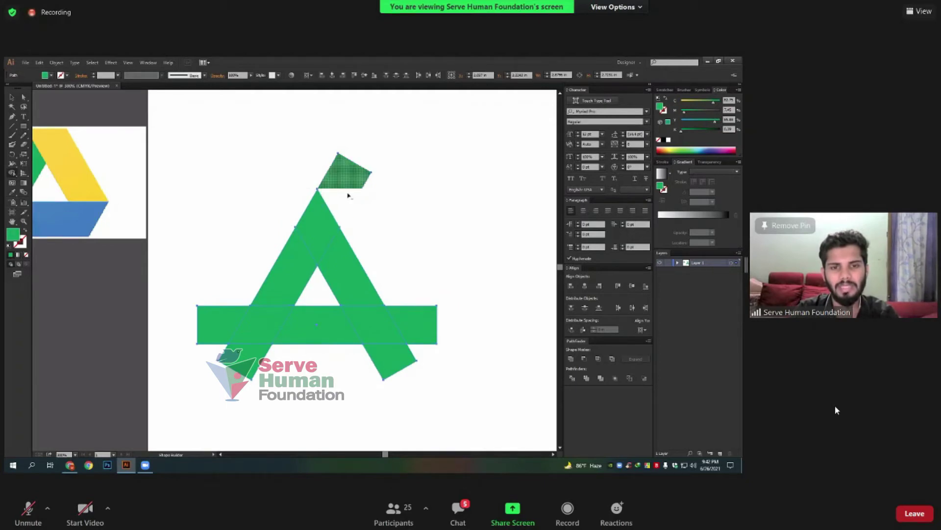
alt+click(346, 191)
alt+click(407, 329)
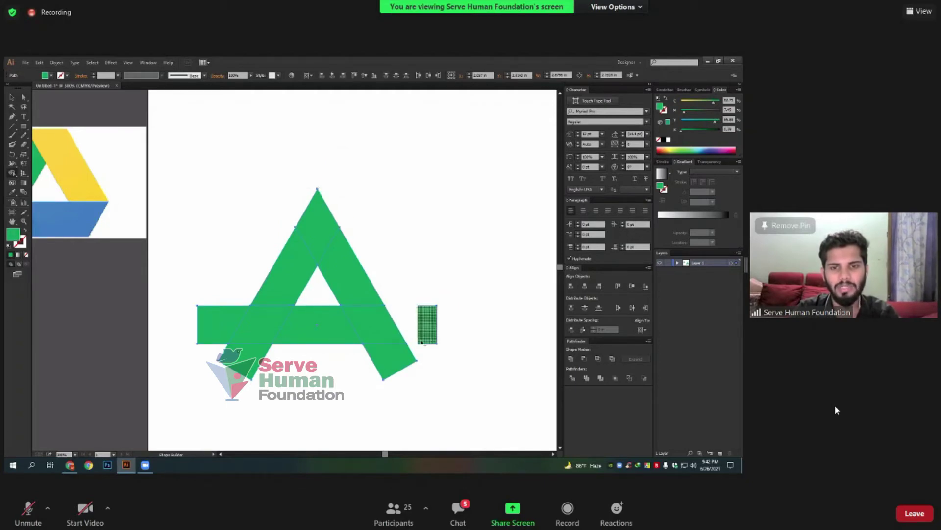
alt+click(393, 362)
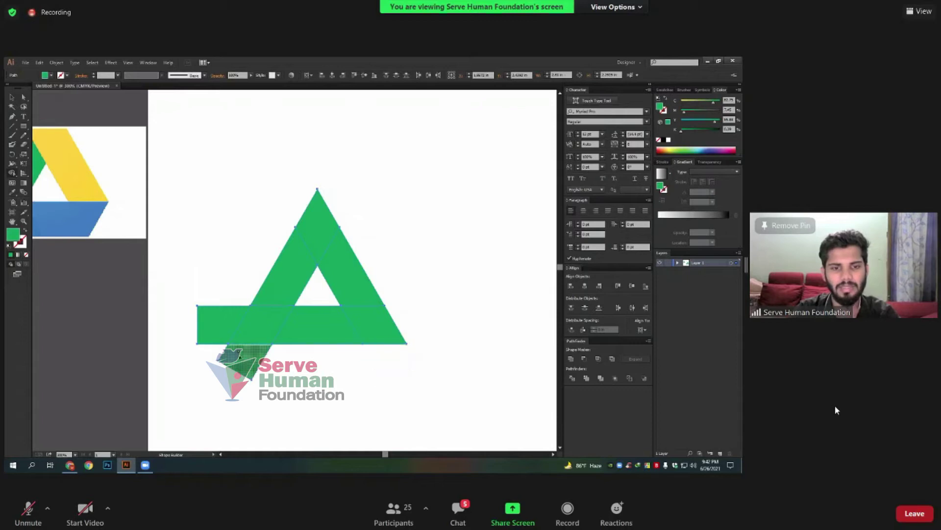
alt+click(245, 363)
alt+click(211, 324)
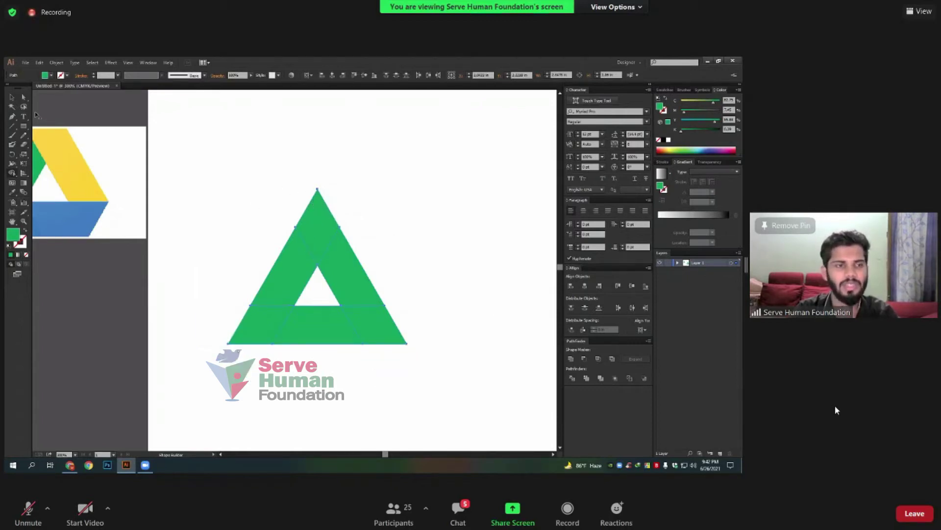
Fill the triangle's right side with the reference yellow and its bottom band with blue
key(v)
click(260, 166)
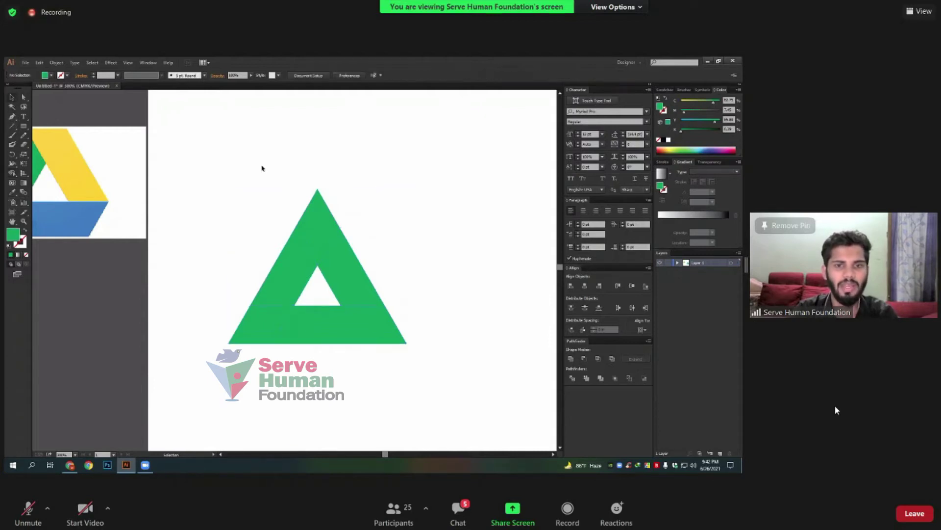
click(355, 272)
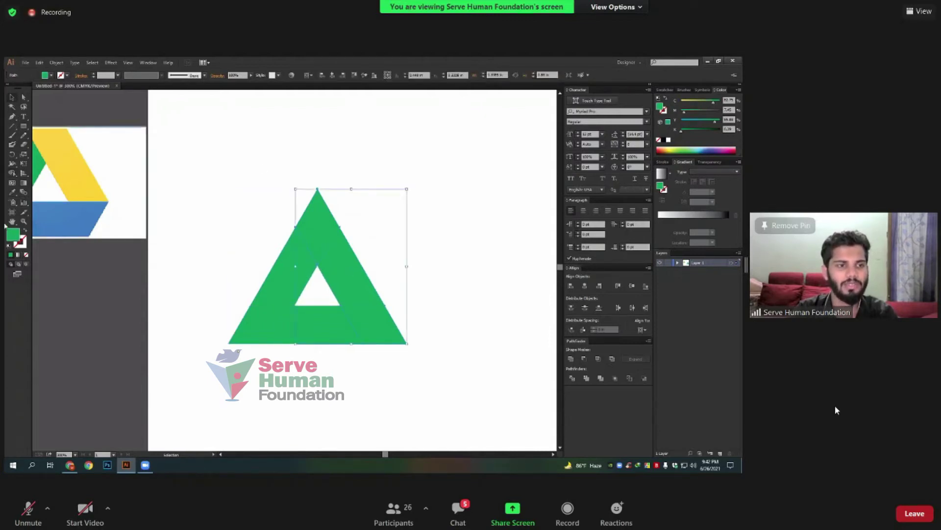
click(349, 255)
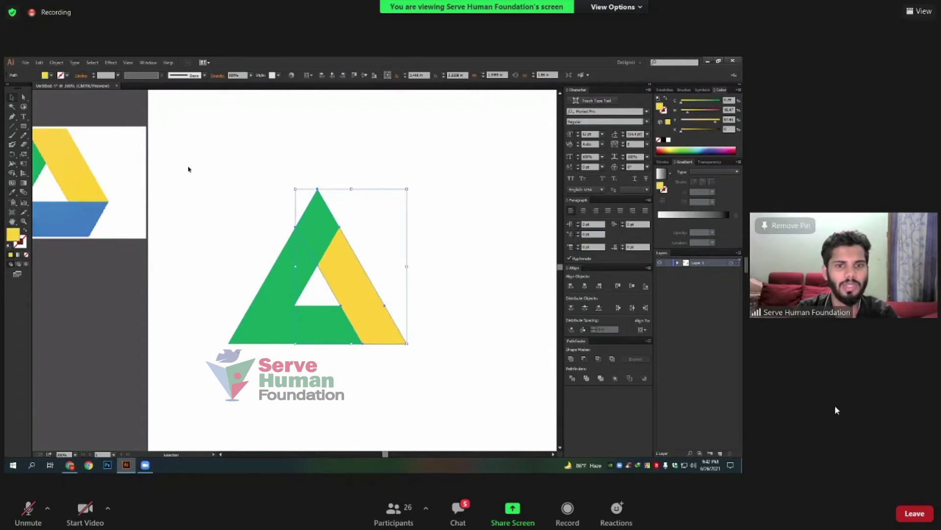
click(282, 267)
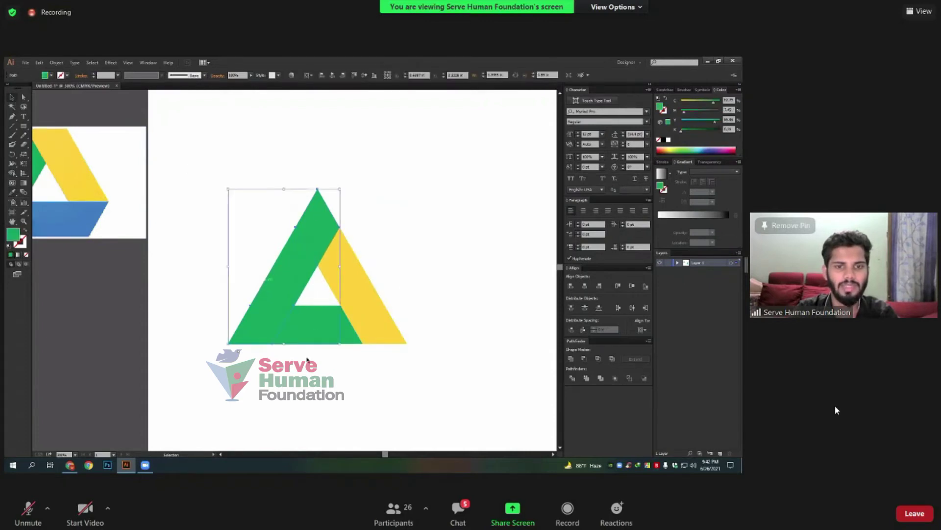
click(294, 326)
click(54, 203)
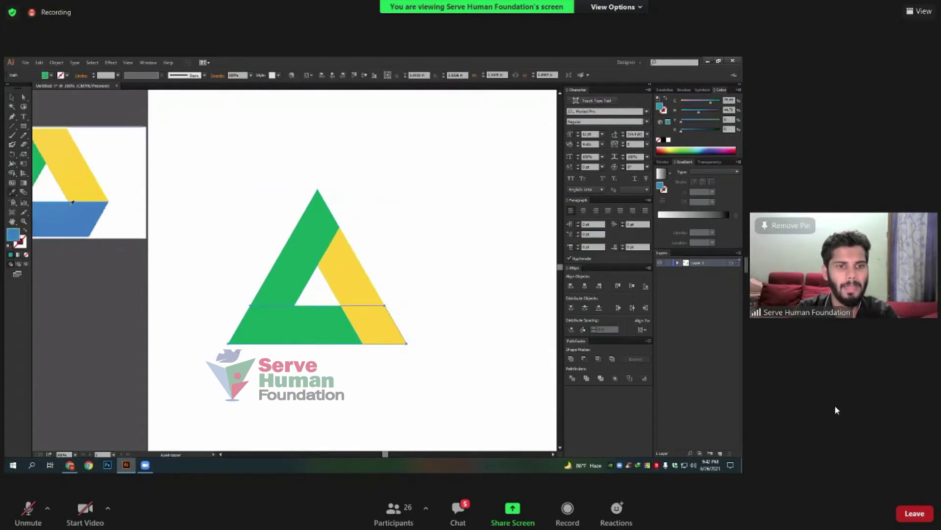
Check the green, yellow and blue sides against the reference Drive image
click(361, 283)
click(278, 277)
click(326, 338)
click(509, 297)
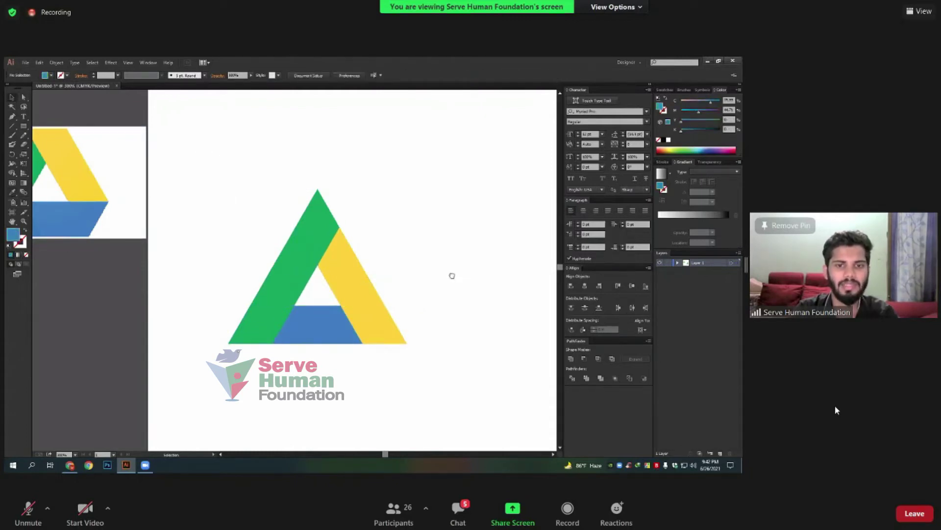
drag(449, 273, 478, 281)
click(53, 138)
click(406, 218)
drag(416, 222, 371, 216)
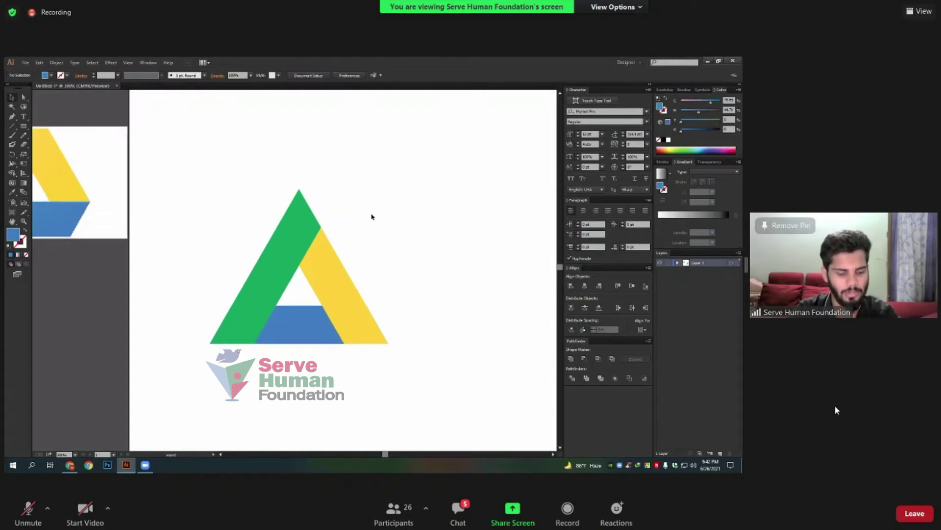
Draw a long horizontal construction line across the triangle's upper part
scroll(331, 223, up, 1)
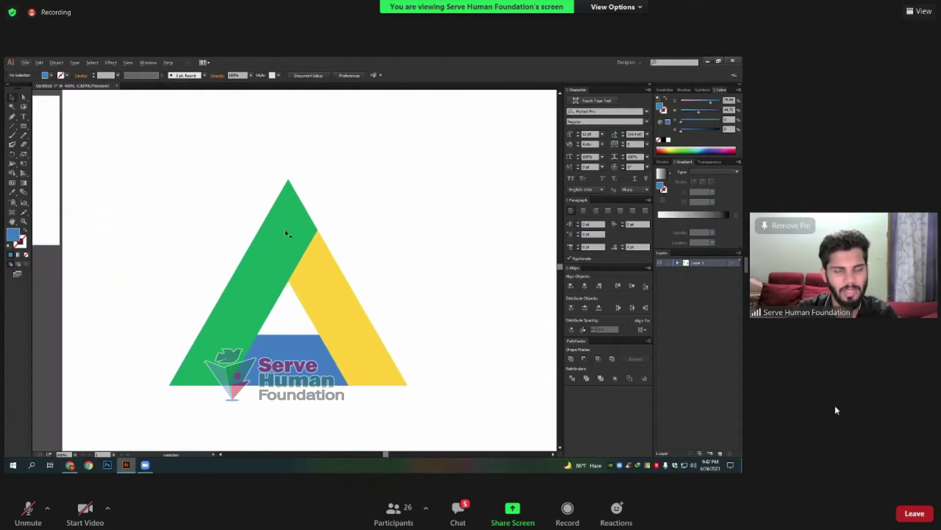
key(backslash)
drag(143, 233, 510, 233)
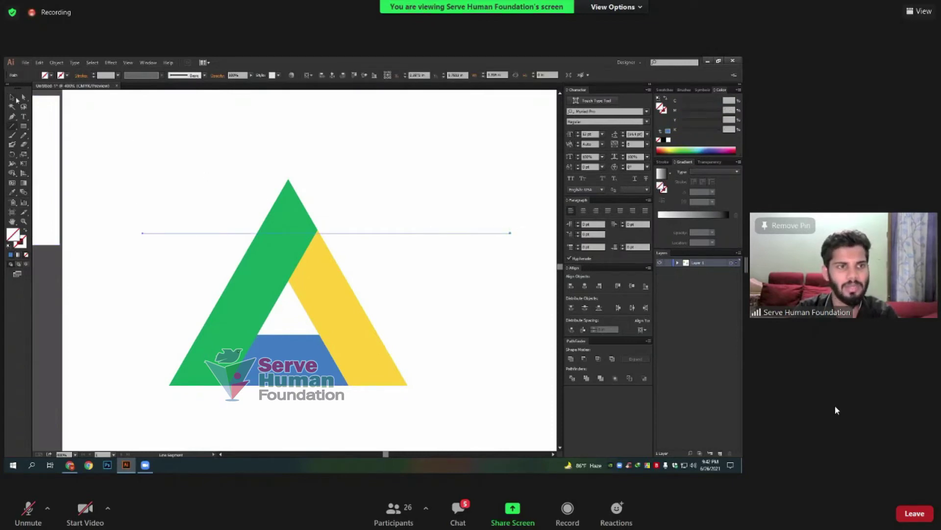
drag(89, 163, 163, 251)
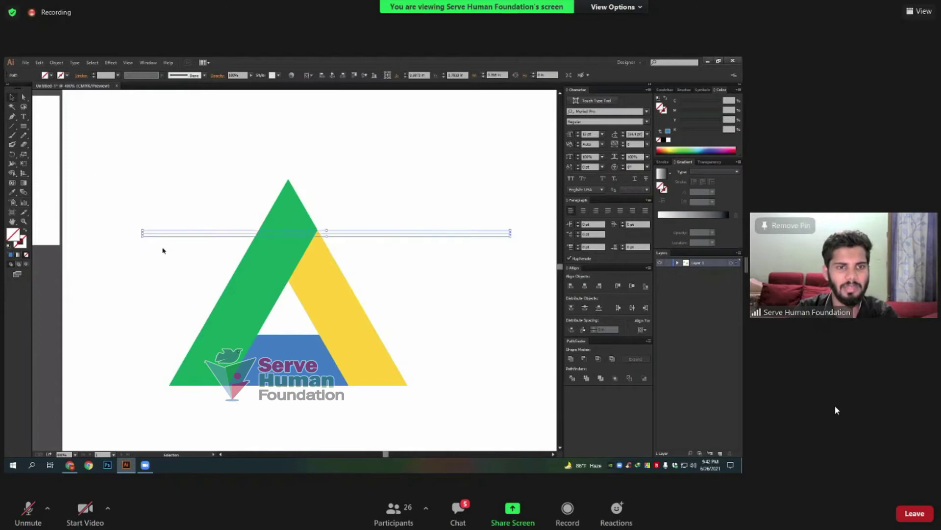
click(168, 207)
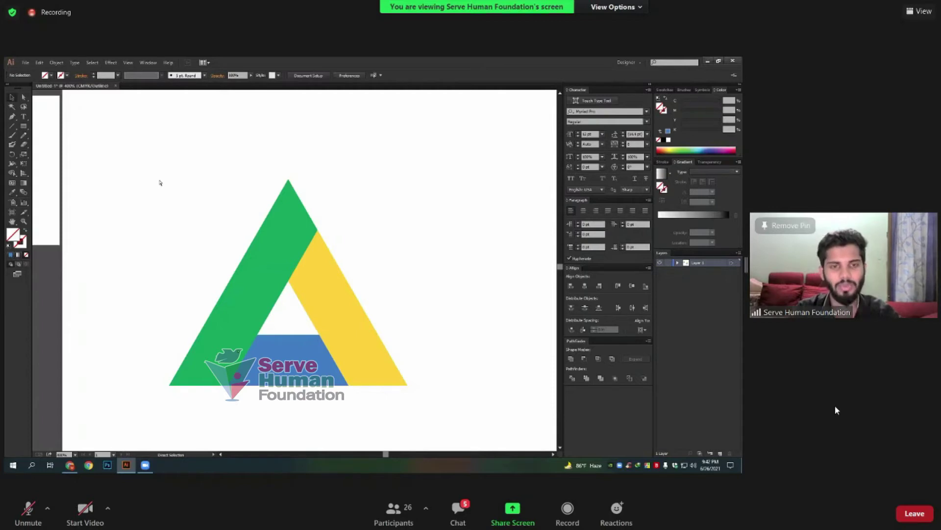
Switch to Outline view and zoom in on the horizontal line
key(ctrl+y)
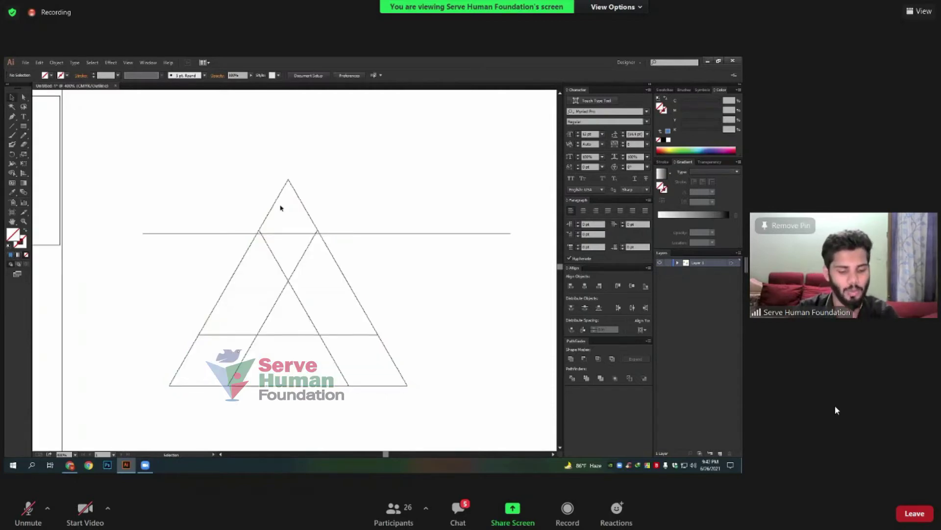
scroll(294, 216, up, 1)
scroll(274, 214, up, 2)
drag(303, 213, 339, 214)
scroll(285, 271, up, 1)
scroll(277, 273, up, 1)
scroll(286, 267, up, 1)
Nudge the line into place and set a Rotate pivot at its left endpoint
mouse_move(294, 256)
mouse_down()
mouse_move(294, 235)
mouse_move(329, 286)
mouse_up()
scroll(329, 288, down, 5)
scroll(431, 275, down, 1)
scroll(431, 275, right, 2)
mouse_move(421, 256)
mouse_down()
mouse_move(393, 254)
mouse_move(376, 273)
mouse_up()
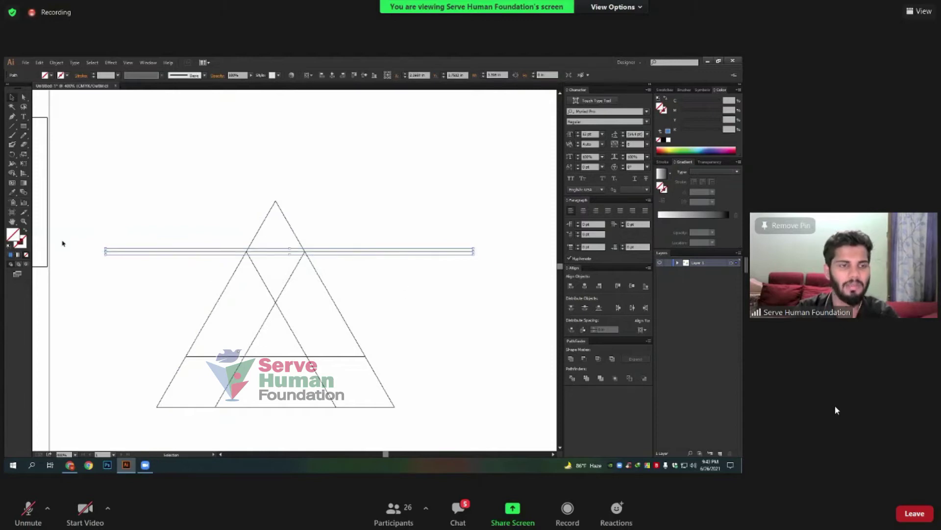
click(13, 155)
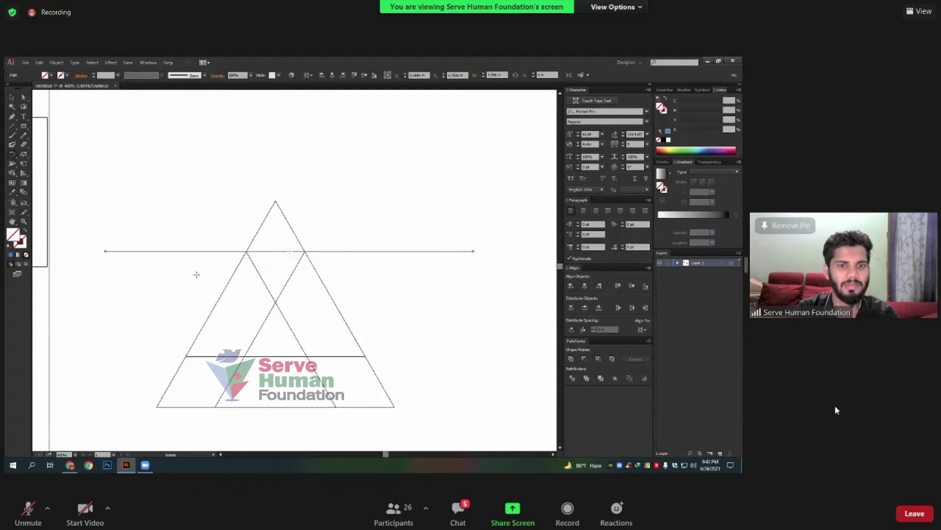
click(105, 251)
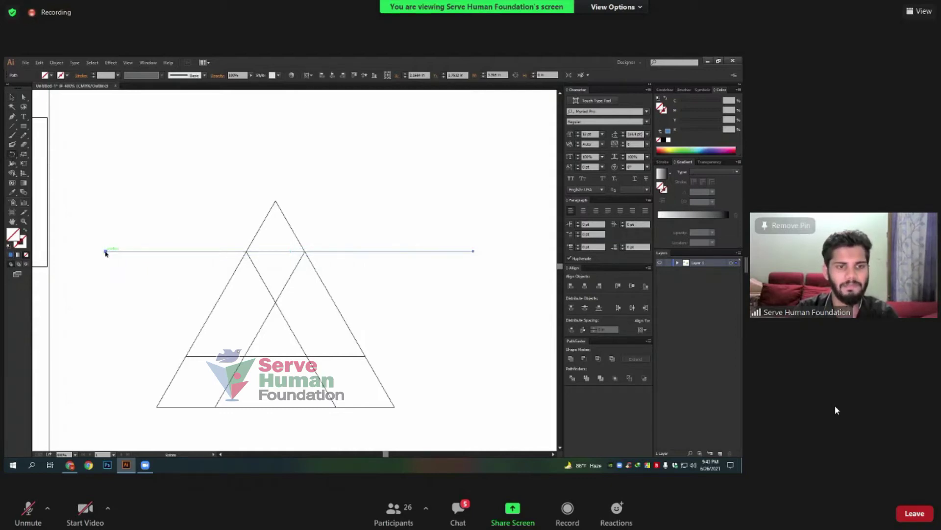
Make a 120° rotated copy of the line, then repeat it for a third line
alt+click(105, 251)
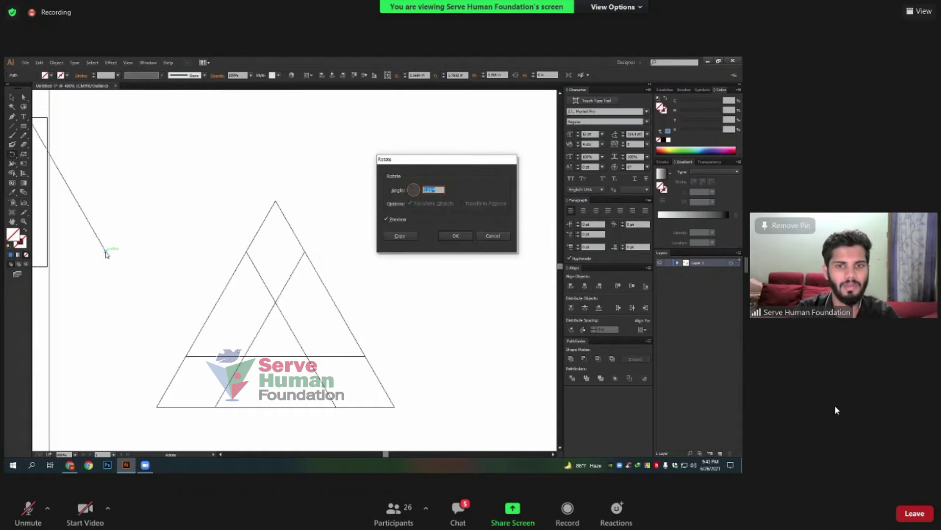
click(400, 236)
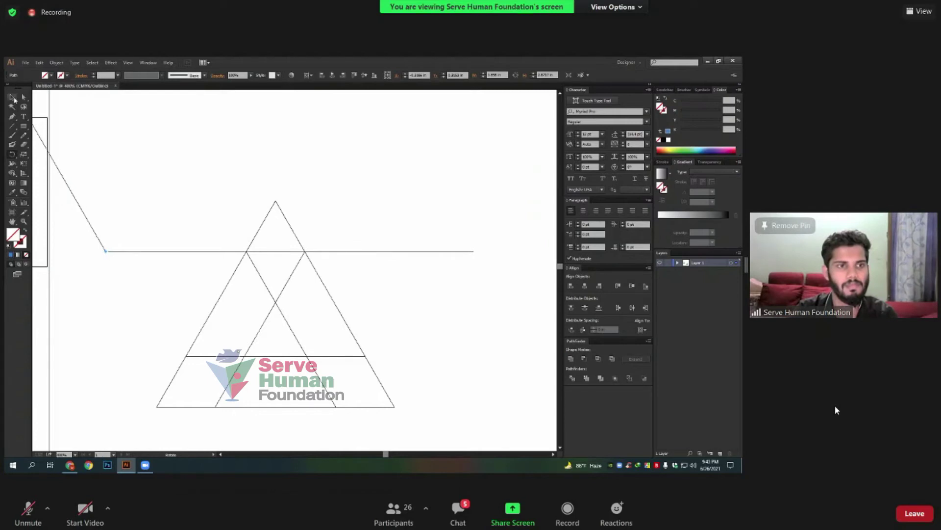
key(ctrl+d)
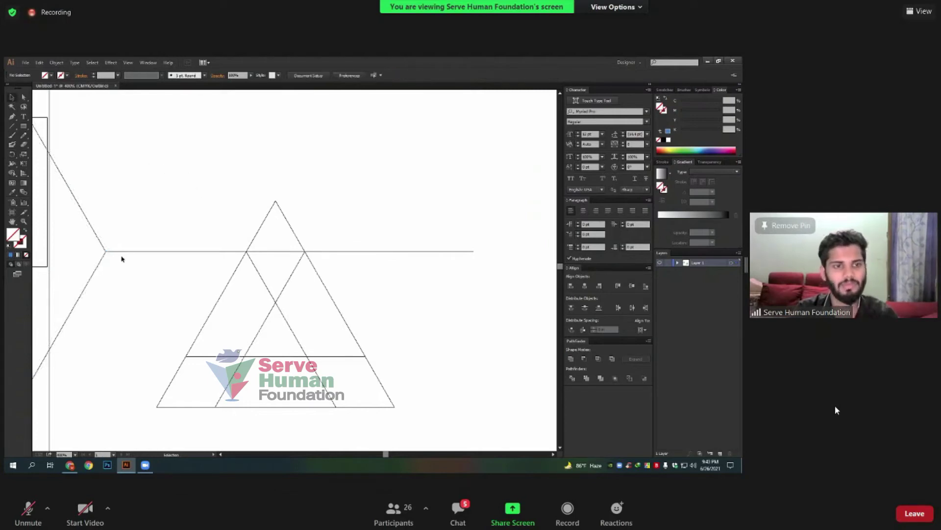
Move the two diagonal copies along the triangle's right and left sides
mouse_move(96, 271)
mouse_down()
mouse_move(405, 298)
mouse_move(405, 268)
mouse_up()
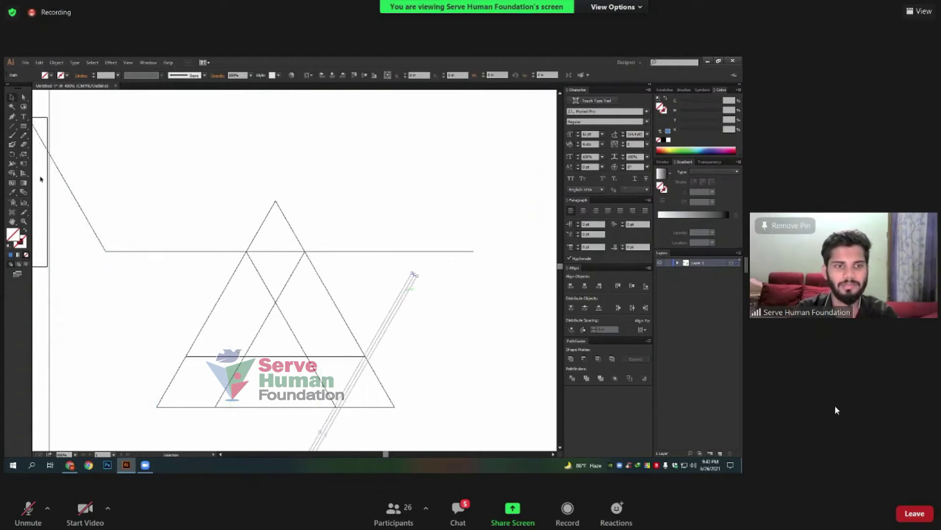
drag(76, 195, 212, 385)
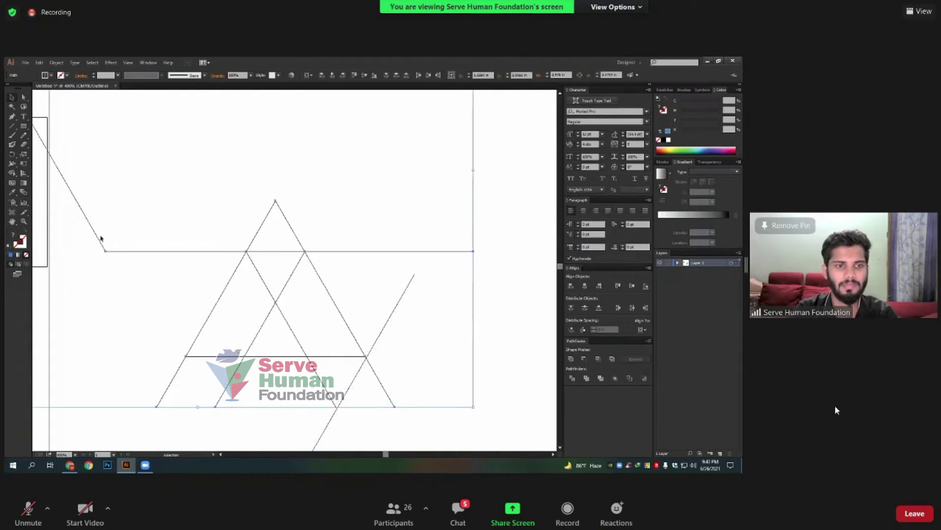
drag(90, 225, 228, 413)
drag(185, 292, 169, 202)
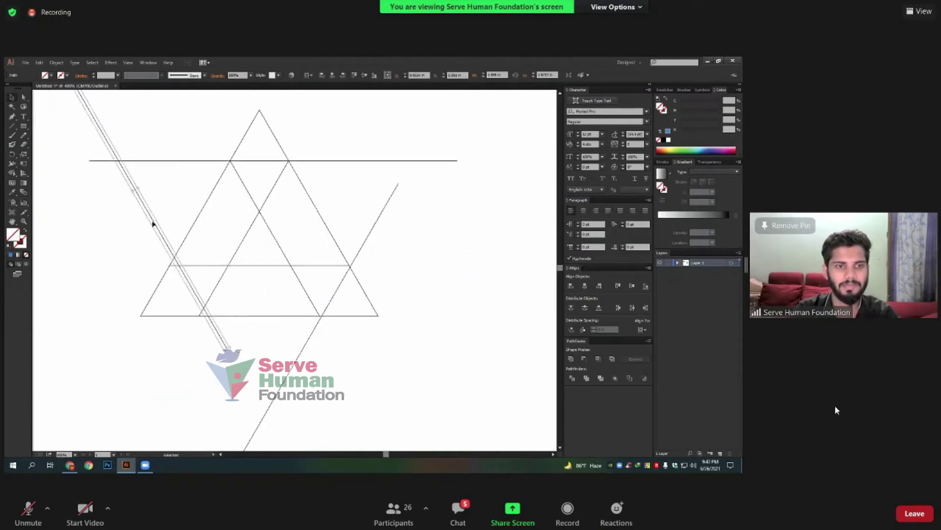
drag(192, 322, 180, 281)
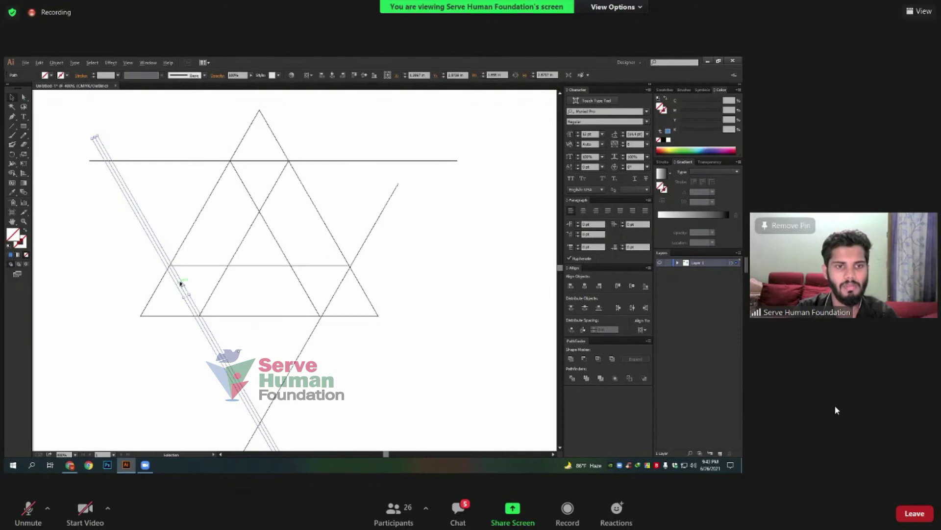
scroll(179, 277, up, 3)
scroll(142, 227, up, 2)
drag(120, 178, 142, 186)
scroll(294, 301, down, 2)
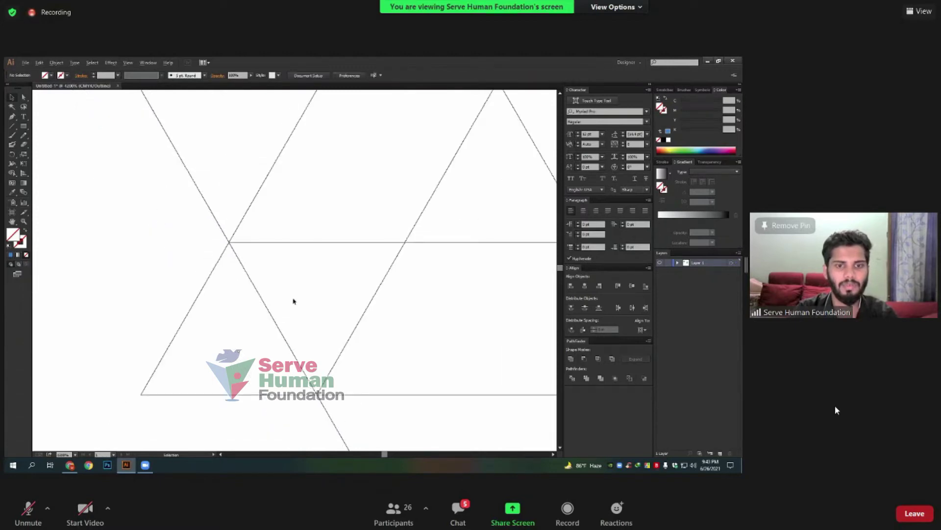
Align the remaining diagonal line exactly through the bottom intersection
click(289, 333)
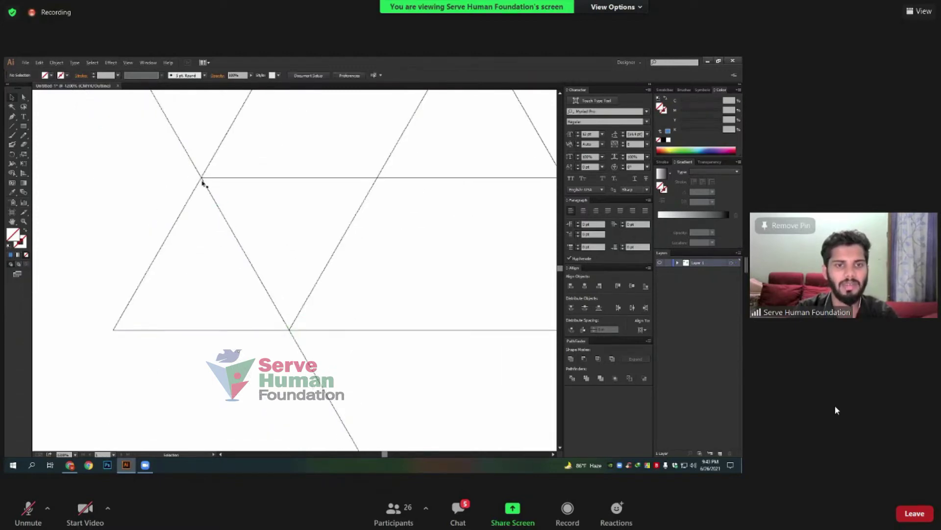
drag(353, 326, 392, 345)
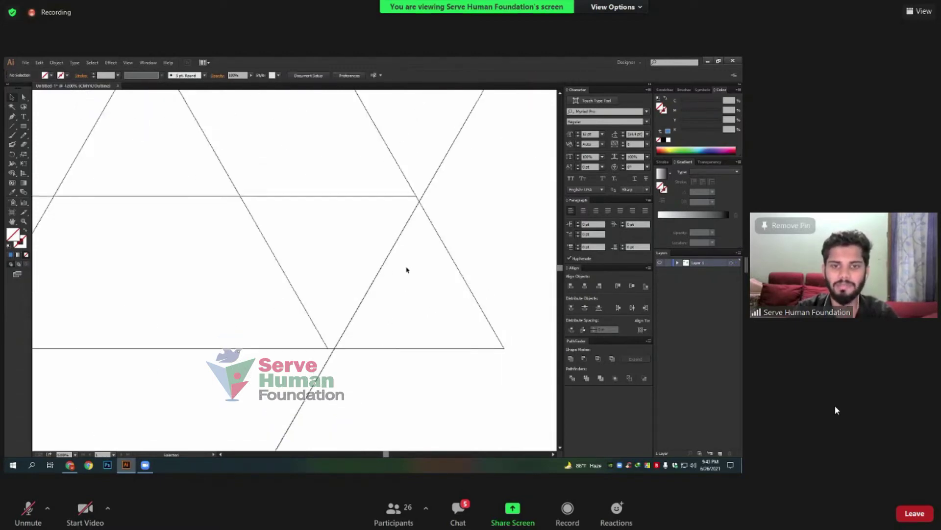
drag(414, 210, 413, 206)
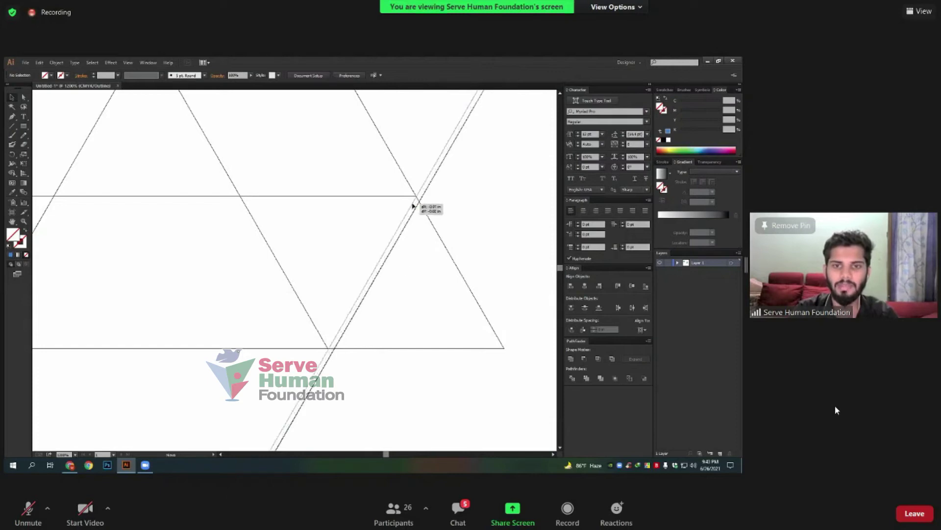
scroll(427, 193, up, 5)
drag(413, 206, 383, 216)
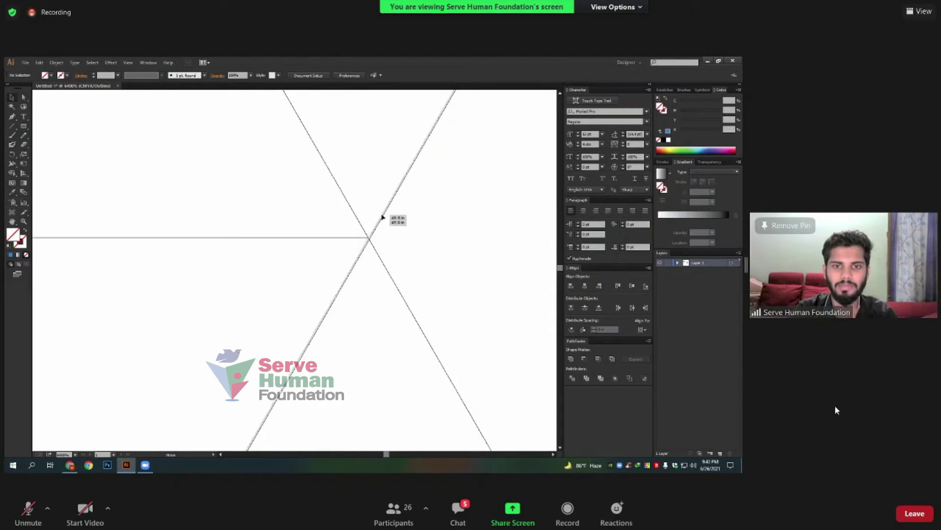
drag(383, 217, 382, 217)
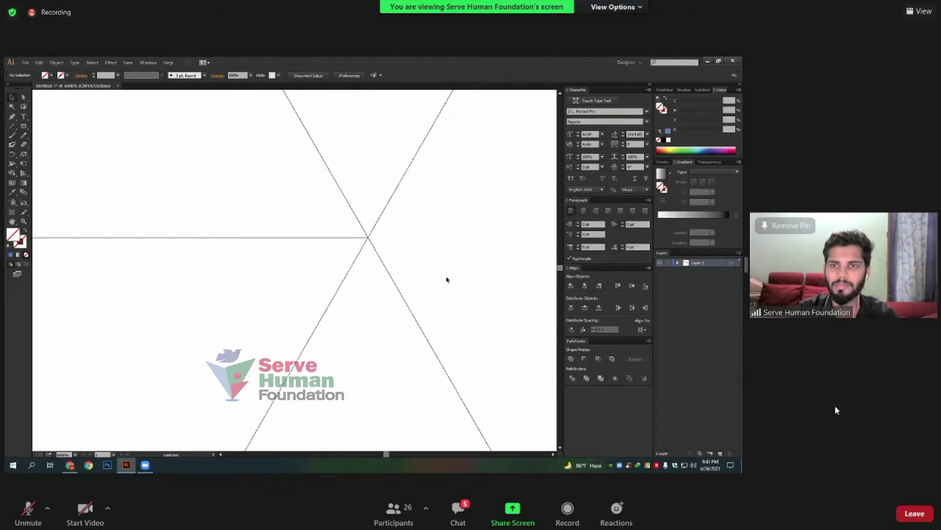
scroll(446, 280, down, 3)
scroll(446, 279, down, 2)
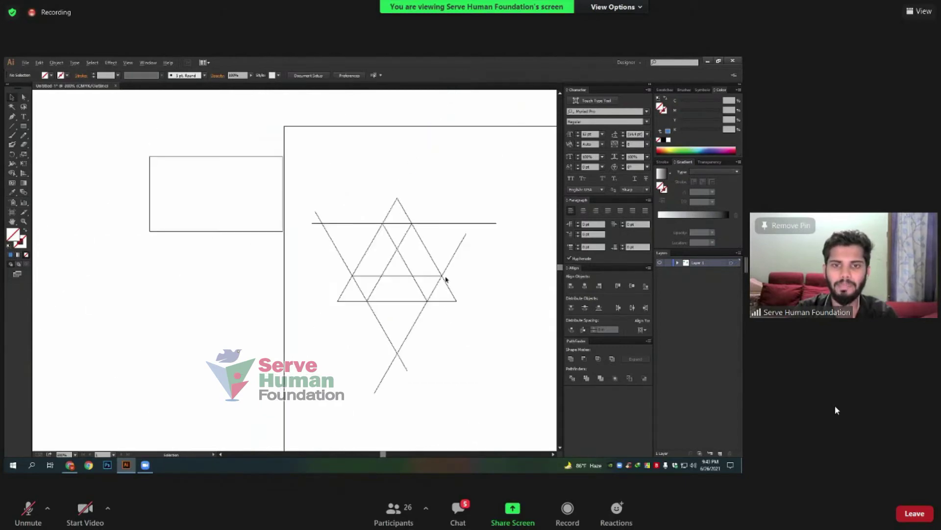
Return to Preview, stroke the three construction lines blue, then select lines and logo together
scroll(477, 299, right, 2)
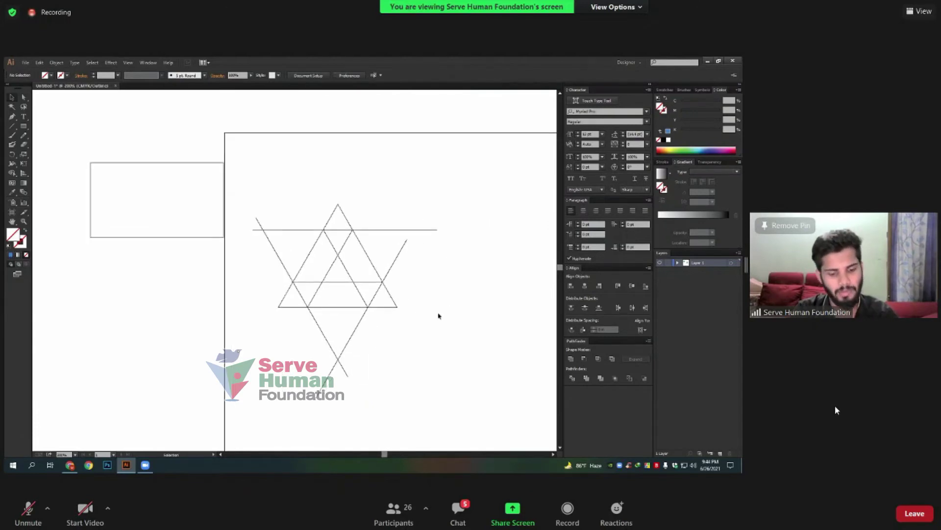
key(ctrl+y)
drag(471, 378, 265, 181)
shift+click(360, 260)
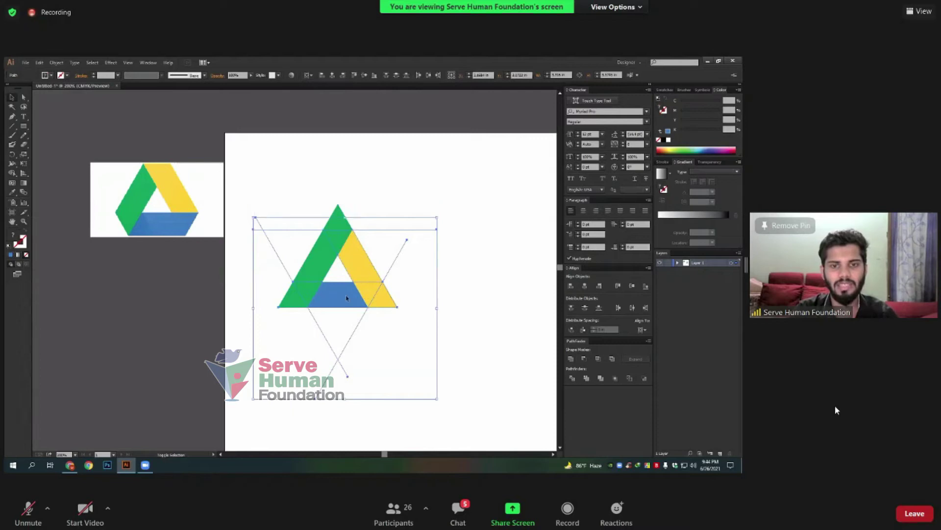
click(10, 254)
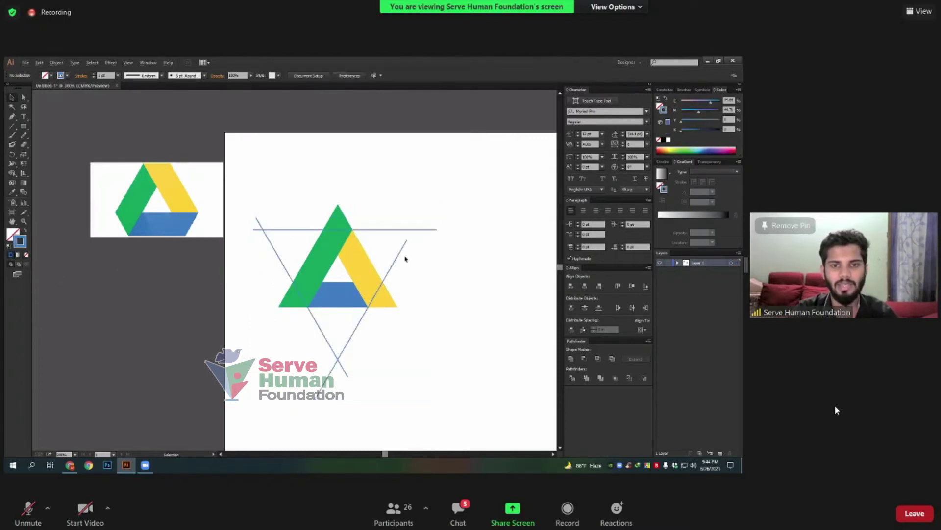
scroll(406, 257, up, 2)
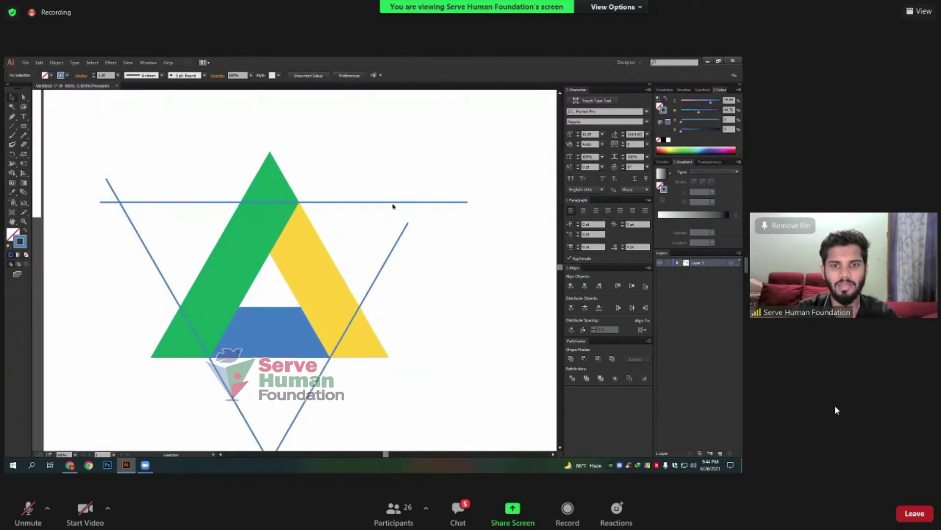
click(420, 275)
scroll(404, 283, down, 1)
drag(455, 366, 204, 158)
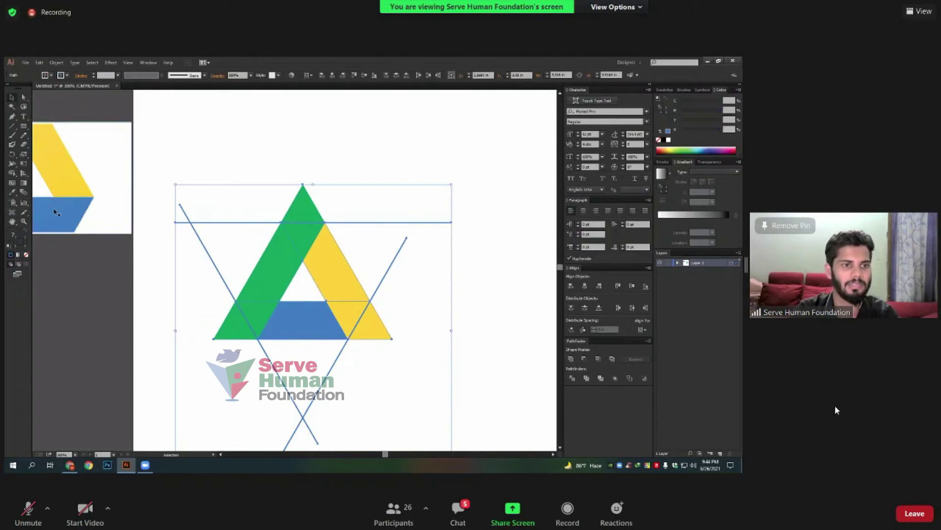
Remove the green top tip, yellow bottom-right tip and green bottom-left tip with Shape Builder
click(12, 174)
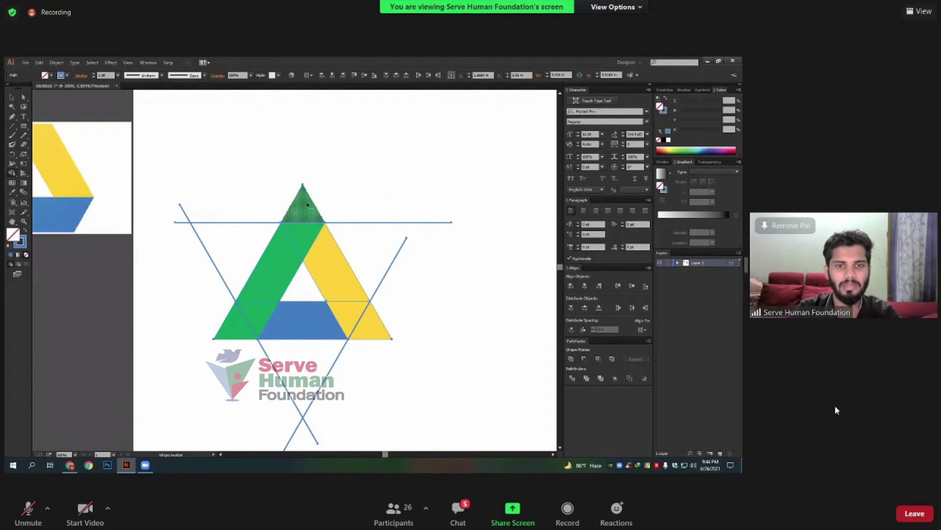
alt+click(304, 206)
alt+click(378, 321)
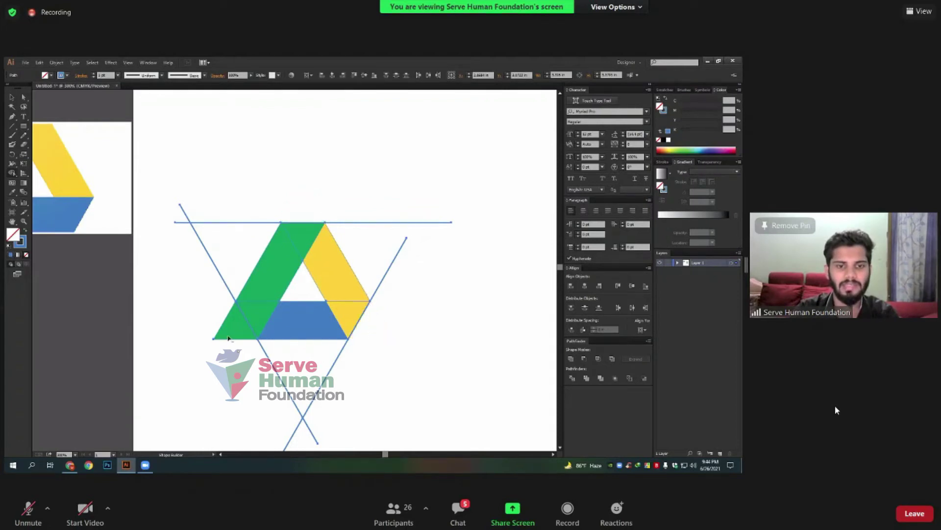
alt+click(246, 327)
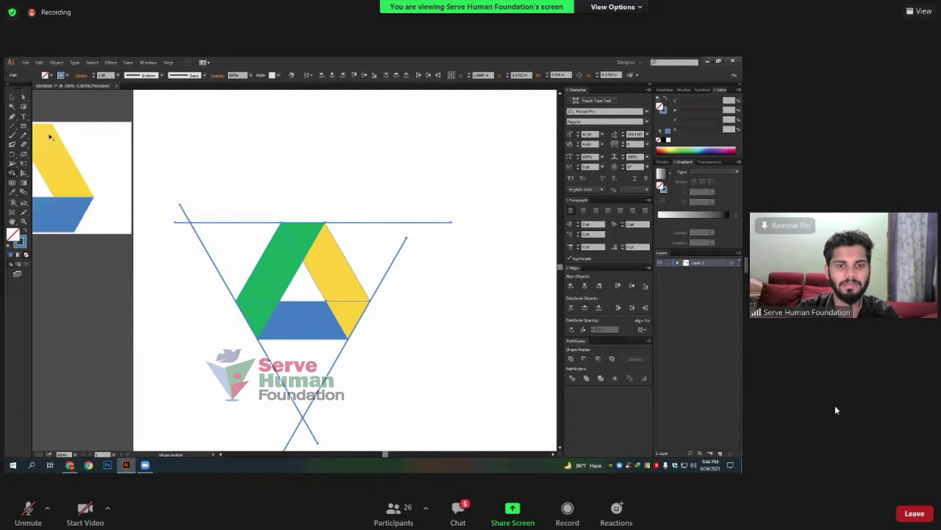
Select the green, yellow and blue logo pieces and drag the logo up above the guides
click(11, 96)
click(254, 165)
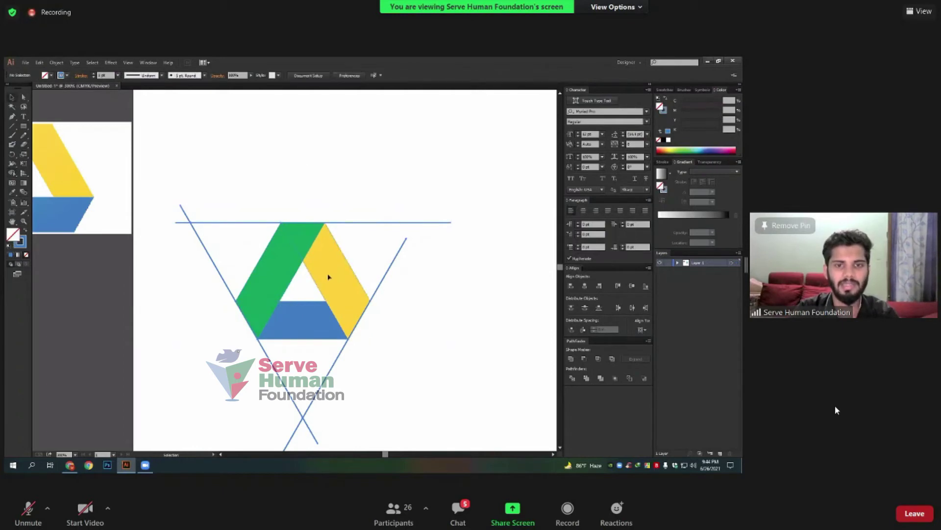
click(329, 277)
shift+click(304, 324)
scroll(309, 294, up, 1)
drag(304, 314, 304, 154)
Delete the three blue construction lines
click(234, 229)
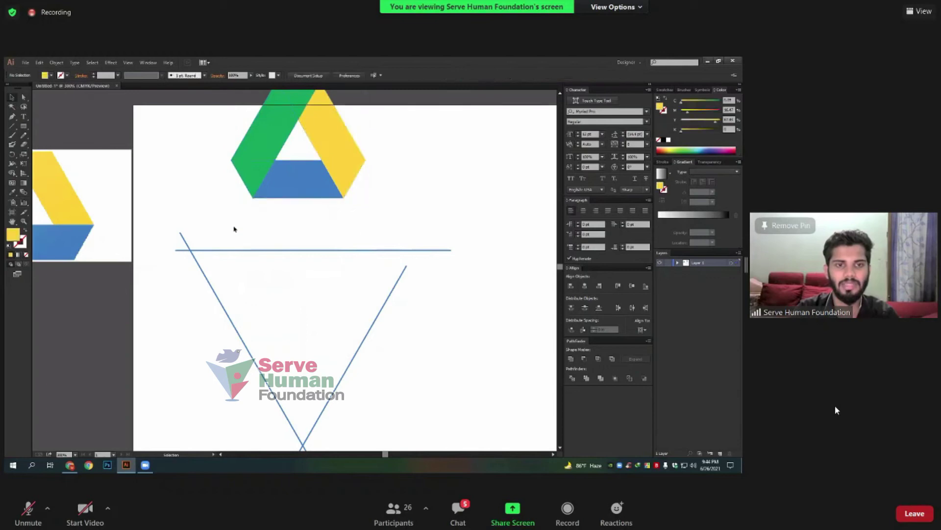
drag(159, 225, 475, 447)
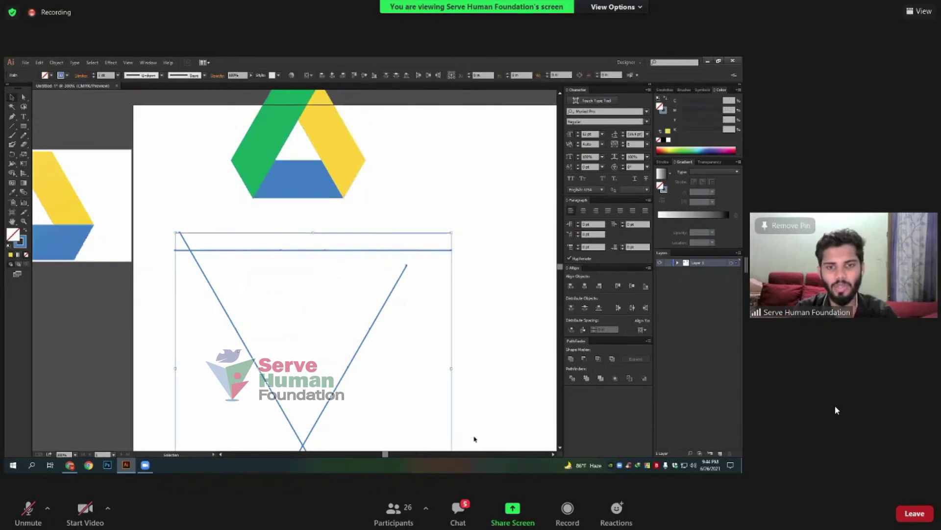
scroll(387, 379, down, 2)
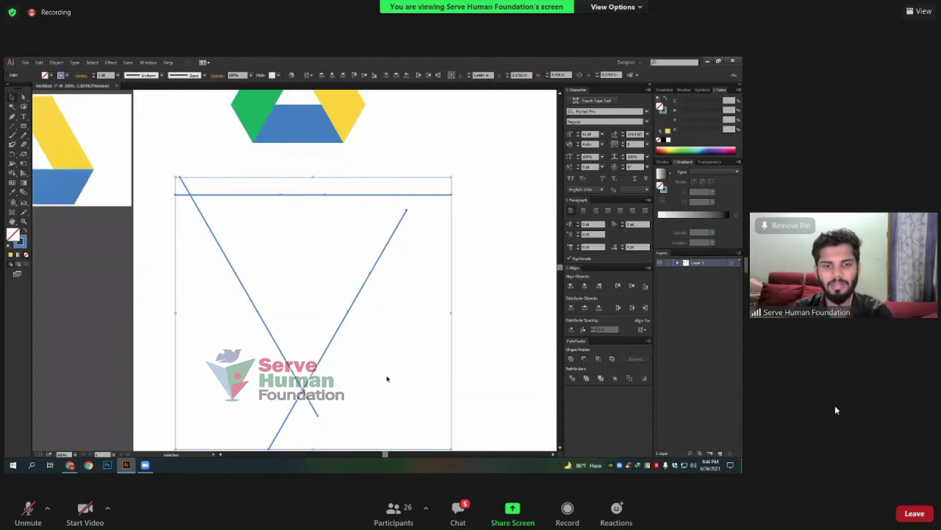
key(Delete)
Move the logo down onto the artboard and nudge the reference image beside it
scroll(360, 256, up, 3)
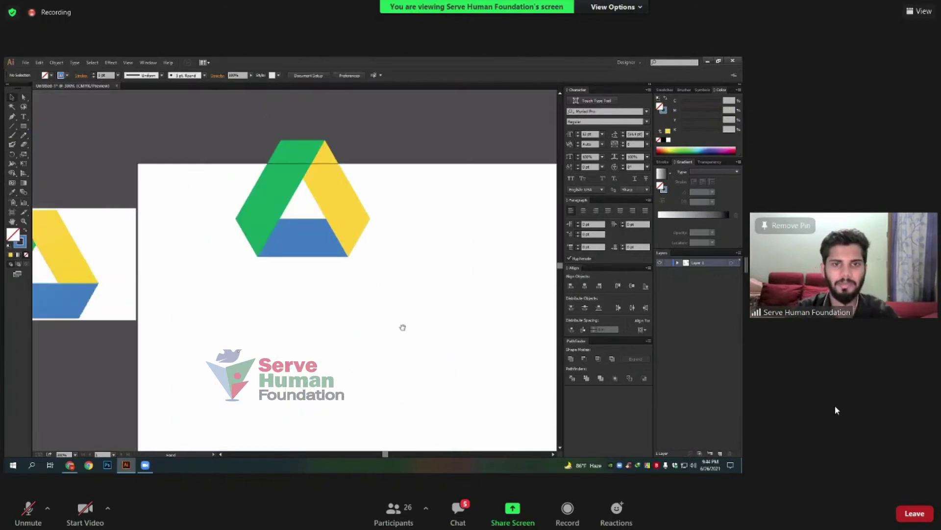
drag(421, 301, 198, 164)
drag(324, 200, 325, 308)
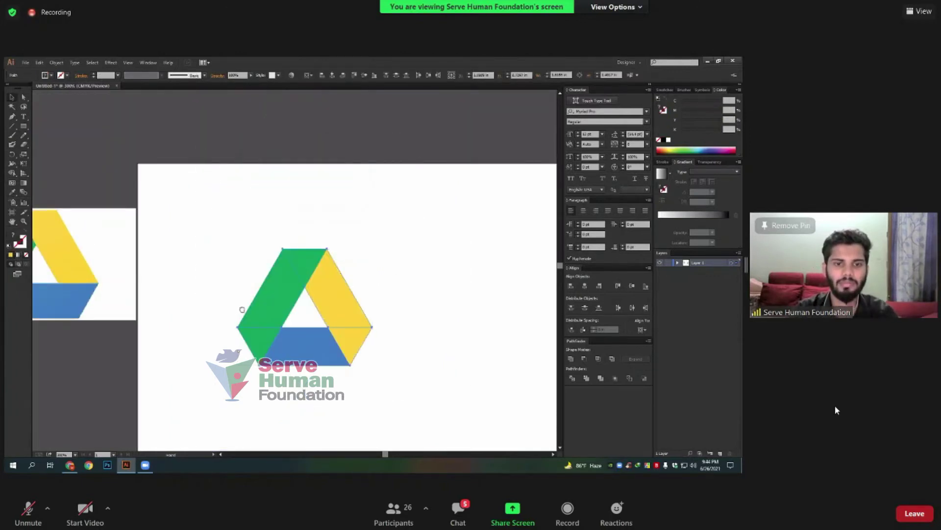
drag(233, 306, 281, 261)
click(200, 206)
drag(105, 227, 118, 232)
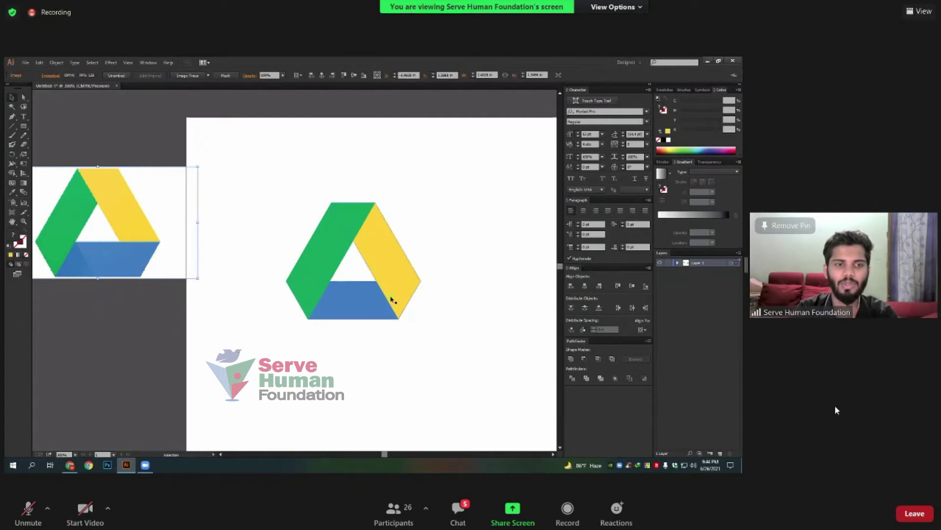
Marquee-select the whole Drive logo and pick the Shape Builder tool
drag(510, 365, 264, 156)
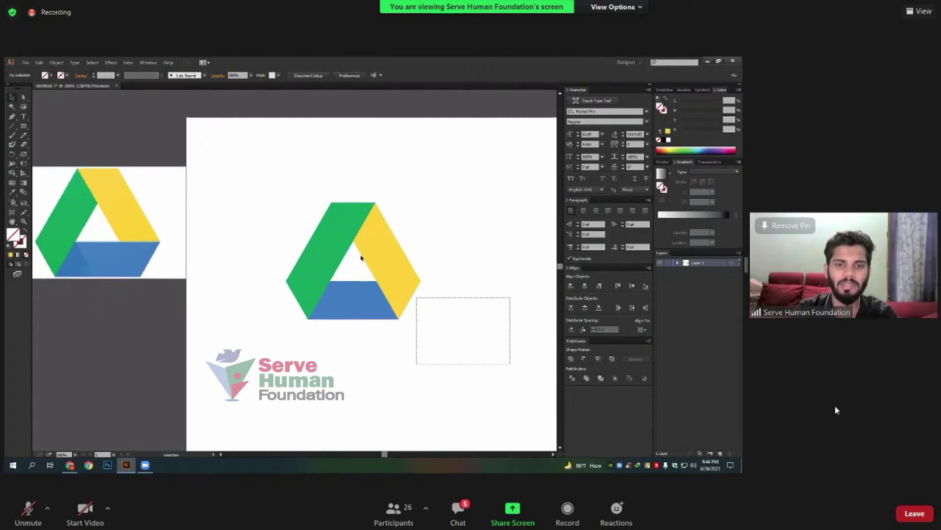
click(14, 173)
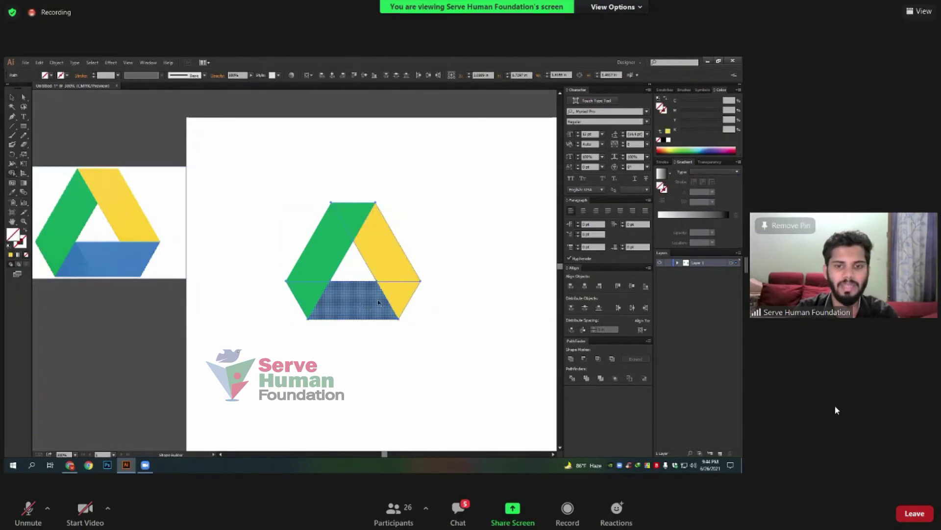
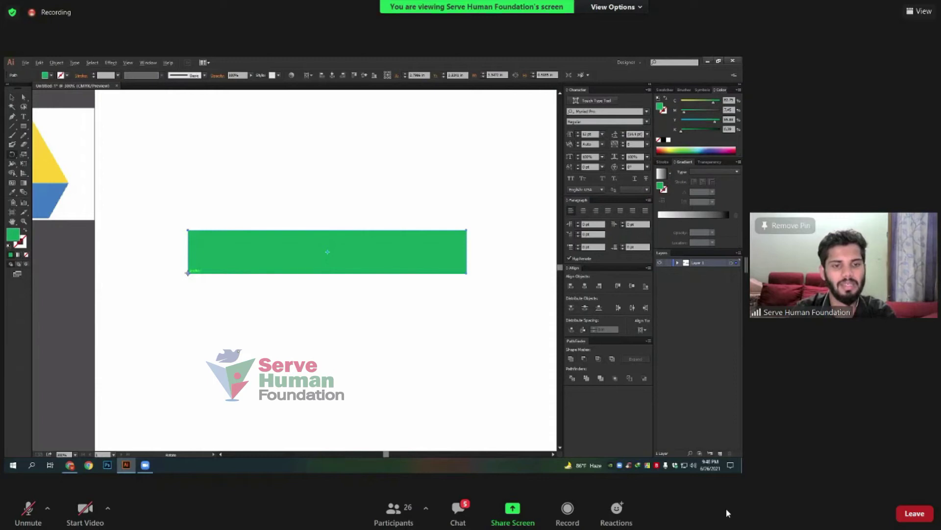
Copy the green bar rotated 360/3 (120°) about its bottom-left corner
alt+click(189, 275)
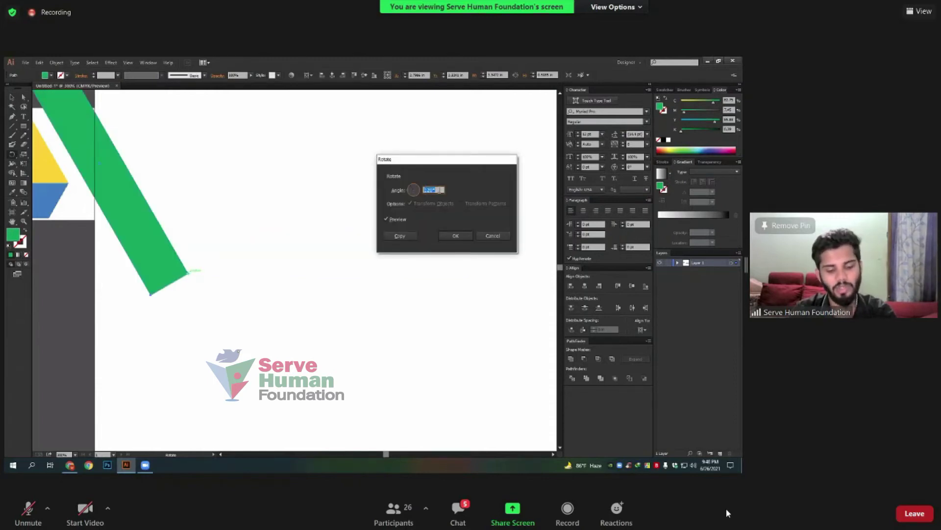
text(360/3)
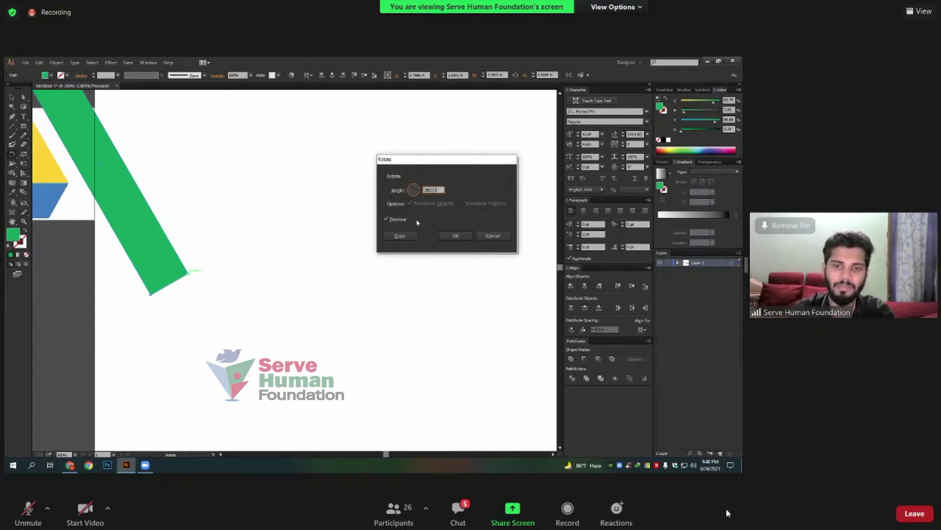
click(386, 219)
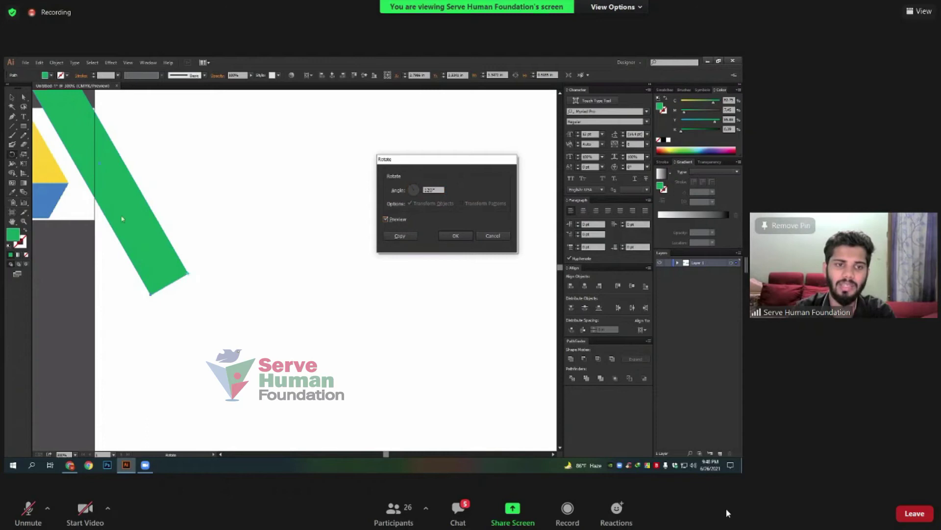
click(403, 236)
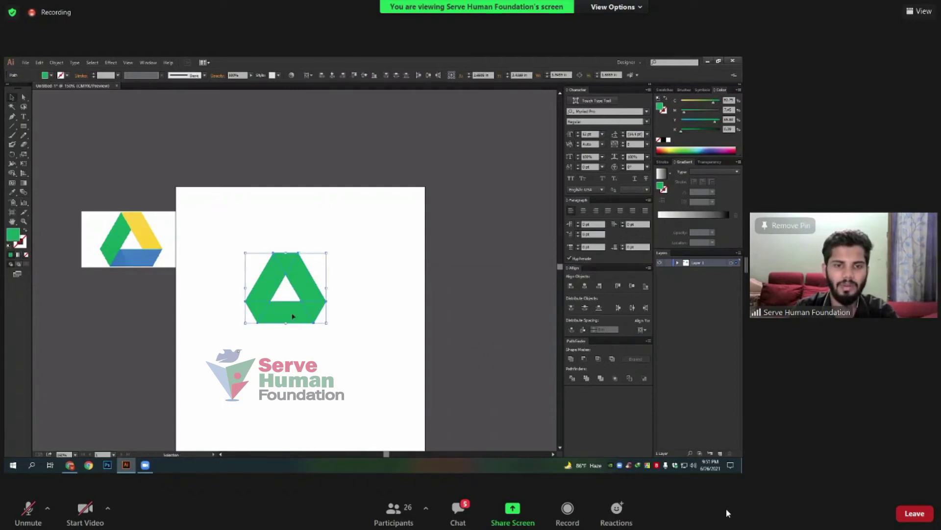
Move the green triangle aside and delete the hidden triangle construction paths
drag(294, 316, 283, 162)
click(395, 361)
drag(423, 395, 199, 194)
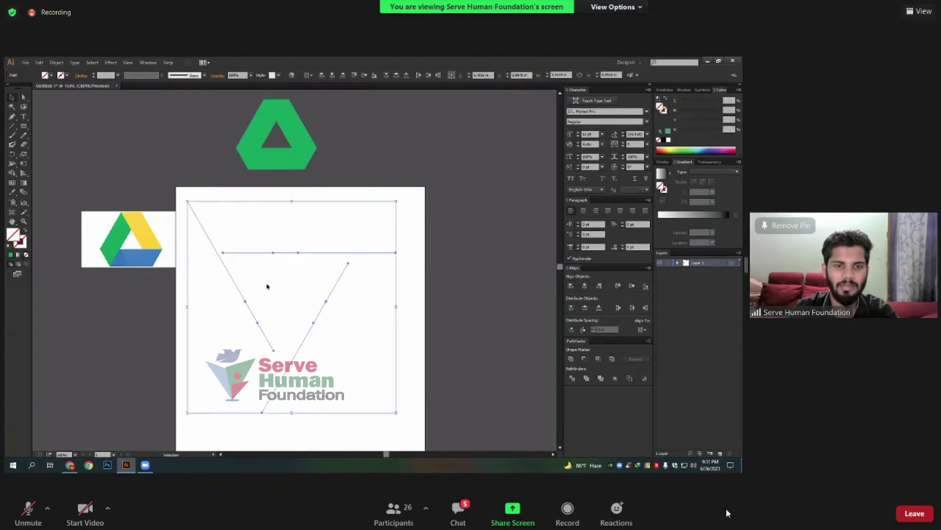
click(364, 338)
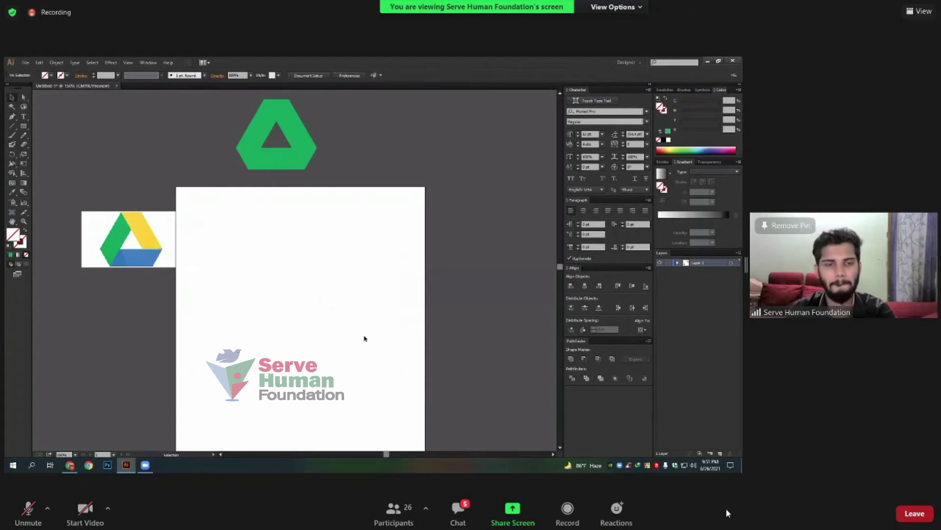
Return the green triangle to the artboard, discarding a stray arm edit, and reselect it whole
drag(288, 157, 289, 170)
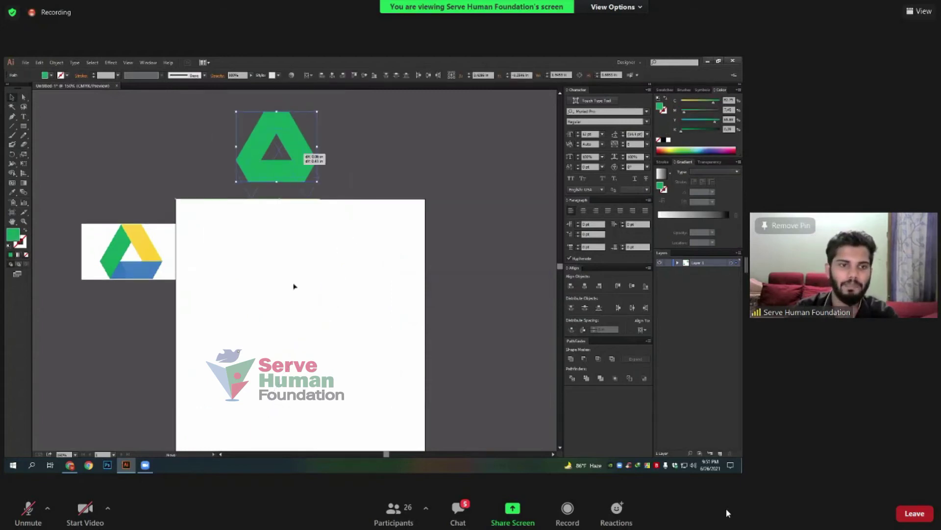
drag(294, 286, 330, 280)
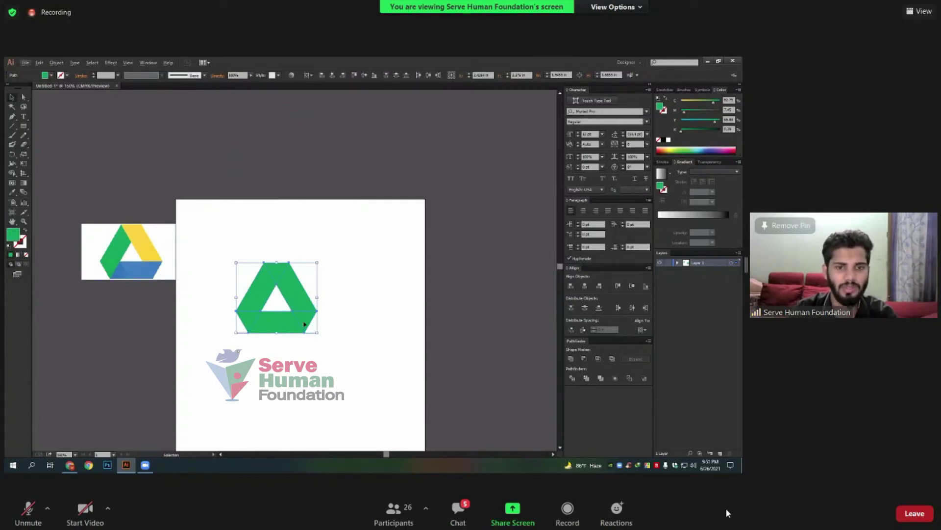
key(a)
drag(301, 292, 321, 280)
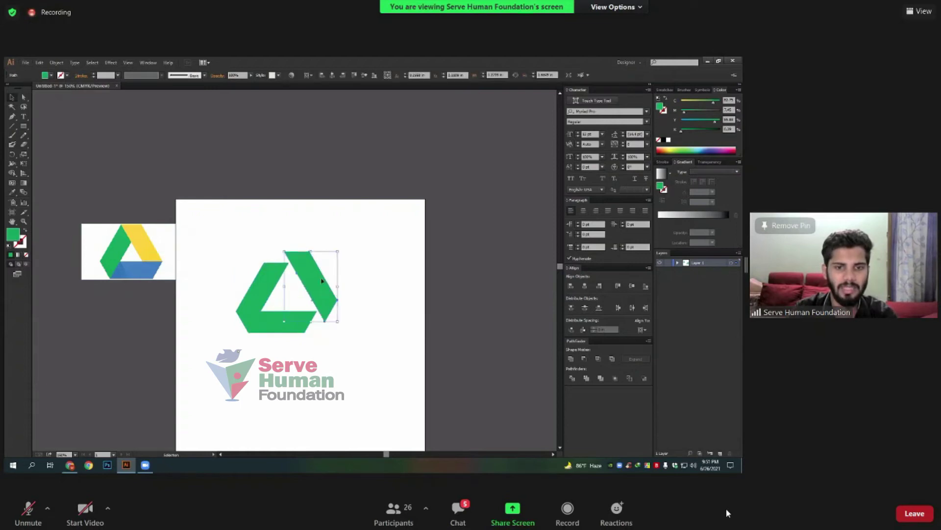
key(Delete)
key(v)
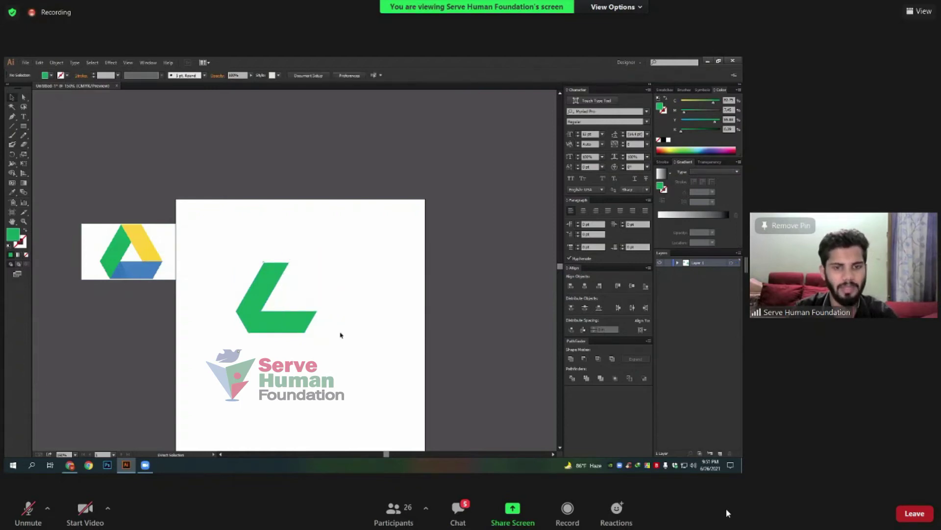
key(ctrl+z)
key(ctrl+z)
drag(373, 389, 220, 234)
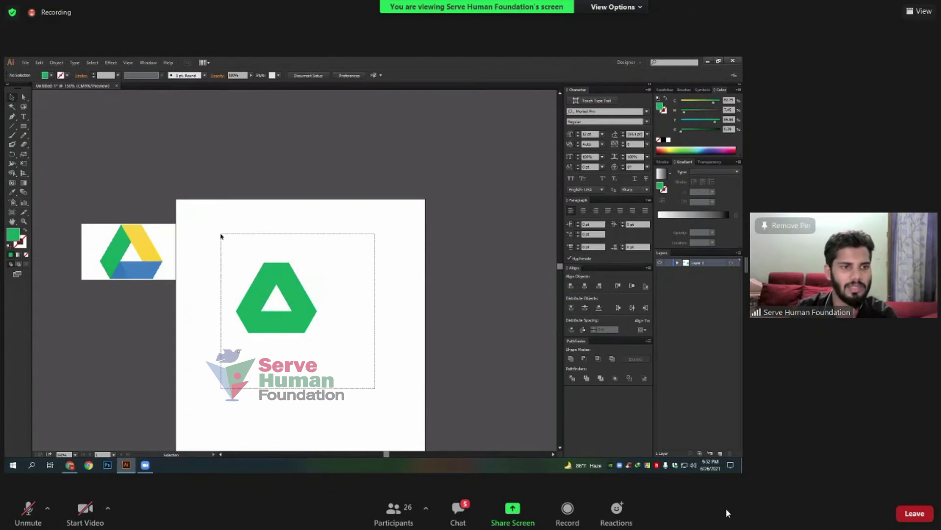
Merge the triangle's bottom pieces into one arm with Shape Builder
click(13, 173)
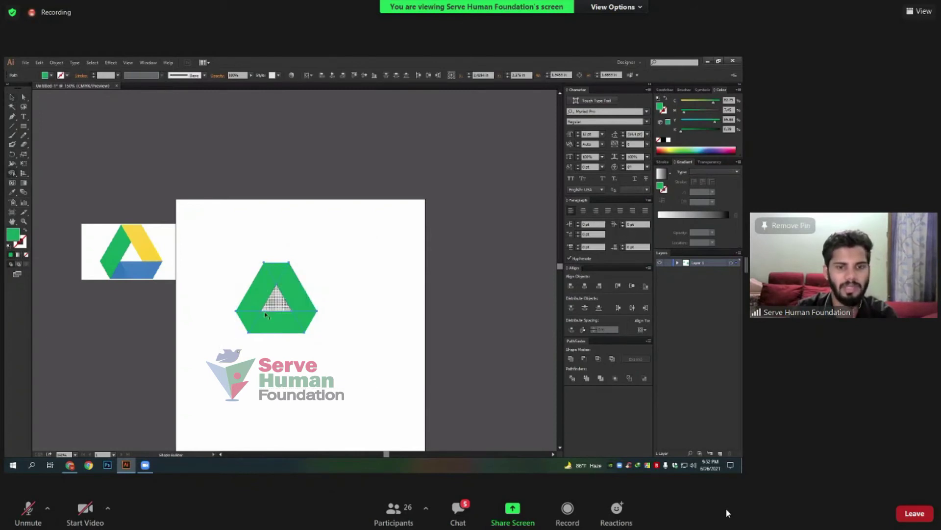
mouse_move(260, 327)
mouse_down()
mouse_move(311, 324)
mouse_move(278, 270)
mouse_move(252, 304)
mouse_up()
click(12, 98)
Colour the right arm yellow and the bottom arm blue, sampled from the reference logo
click(278, 285)
click(14, 192)
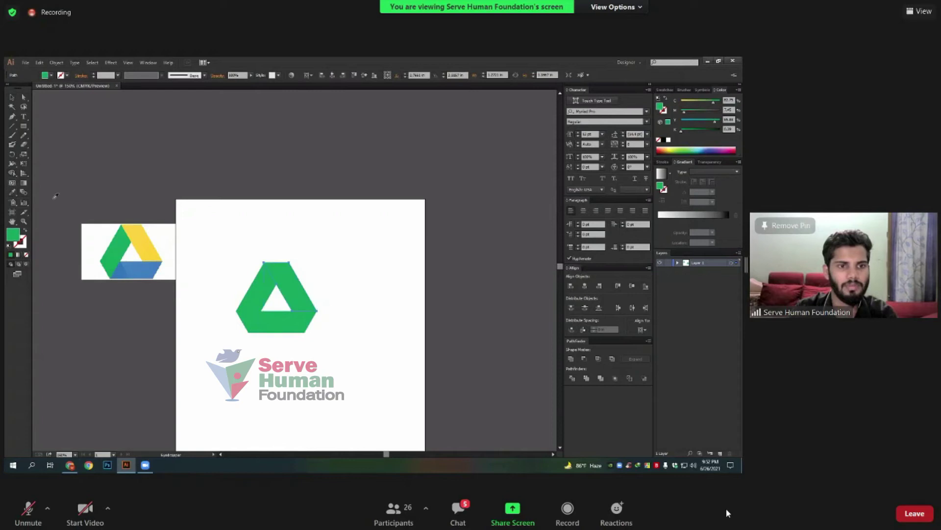
click(145, 239)
click(12, 98)
click(289, 324)
click(13, 192)
click(145, 271)
Nudge the whole three-colour logo slightly up and to the right
click(12, 98)
click(351, 251)
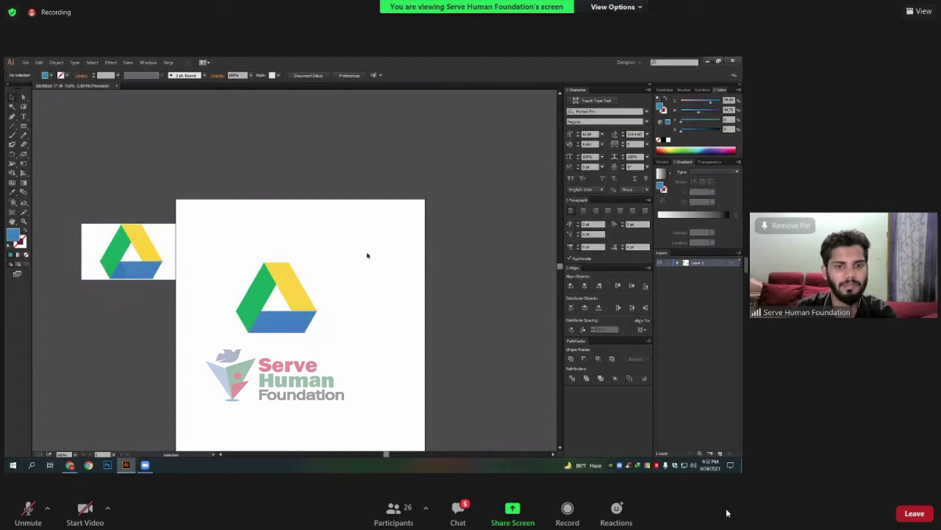
drag(323, 356, 215, 244)
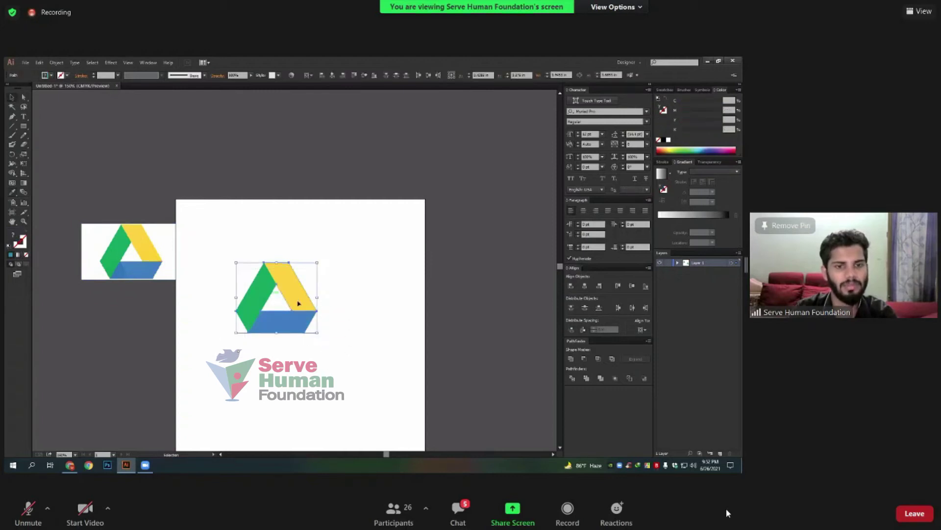
drag(303, 298, 317, 295)
click(389, 286)
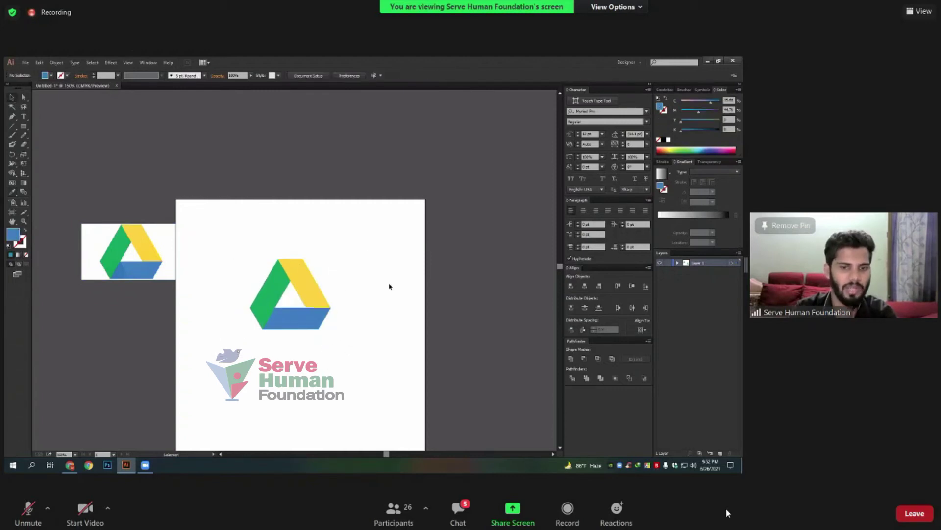
scroll(351, 343, up, 1)
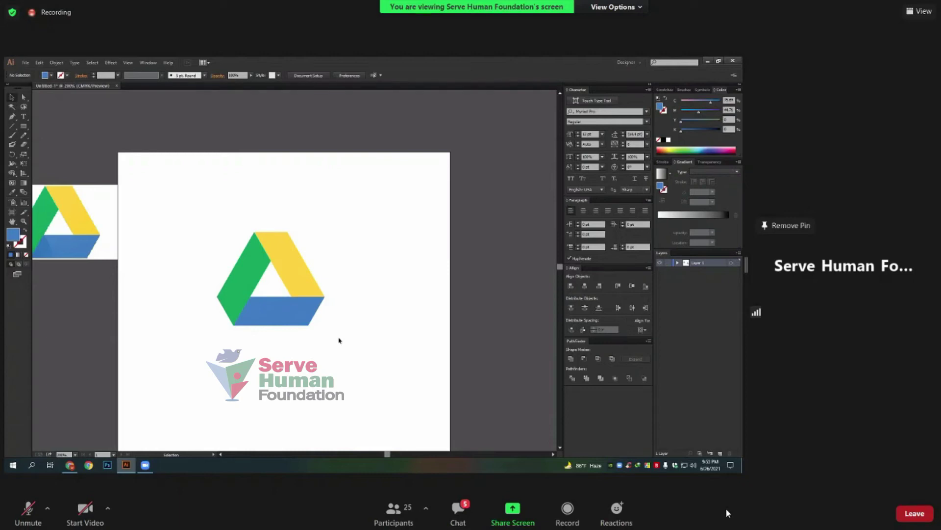
Drag the reference Drive image up and left, away from the triangle
drag(276, 177, 386, 224)
drag(181, 161, 368, 203)
scroll(311, 315, down, 1)
drag(210, 268, 158, 232)
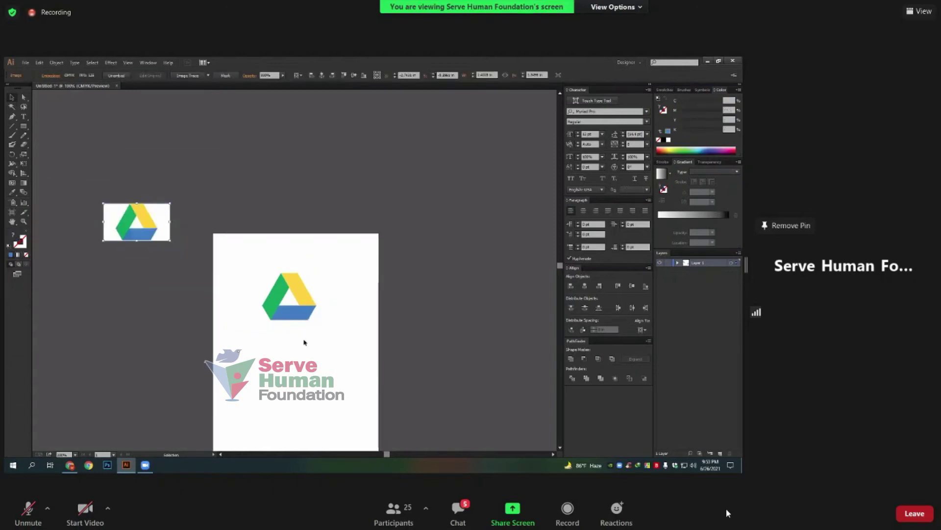
scroll(326, 317, down, 1)
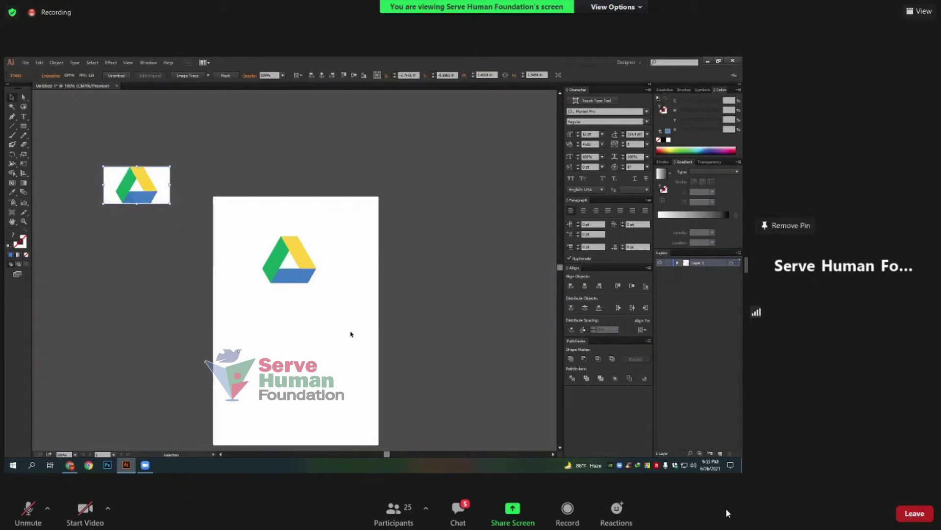
scroll(351, 334, down, 1)
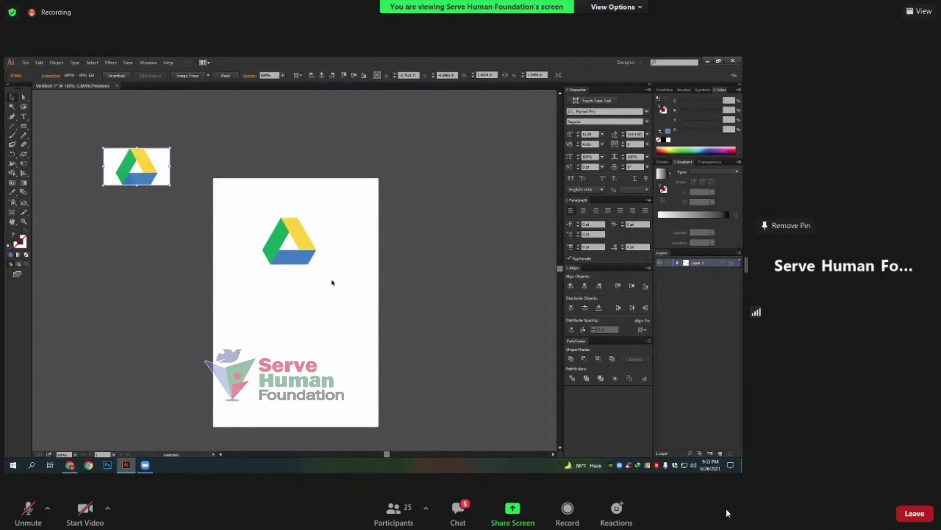
Undo an accidental yellow segment move and shift the Drive logo lower on the artboard
drag(309, 246, 312, 265)
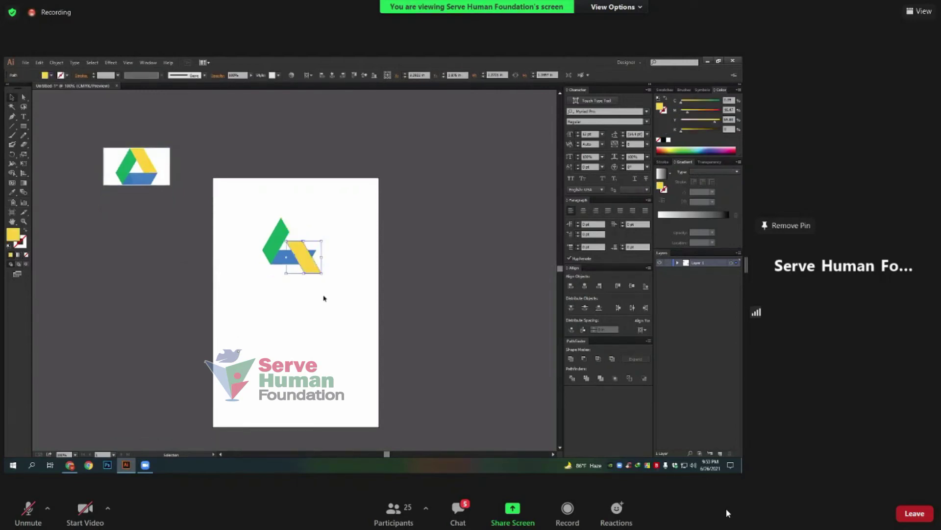
key(ctrl+z)
drag(349, 308, 253, 200)
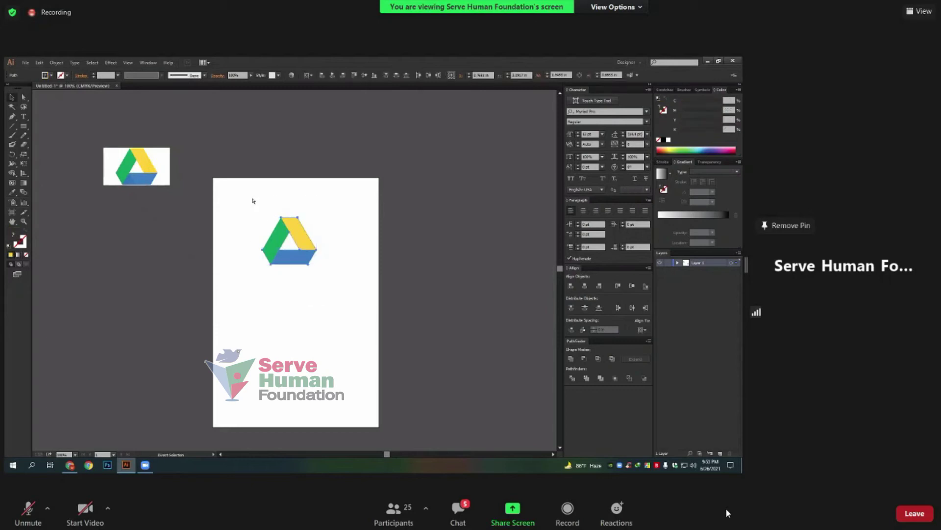
click(298, 272)
drag(298, 265, 302, 313)
drag(345, 341, 251, 255)
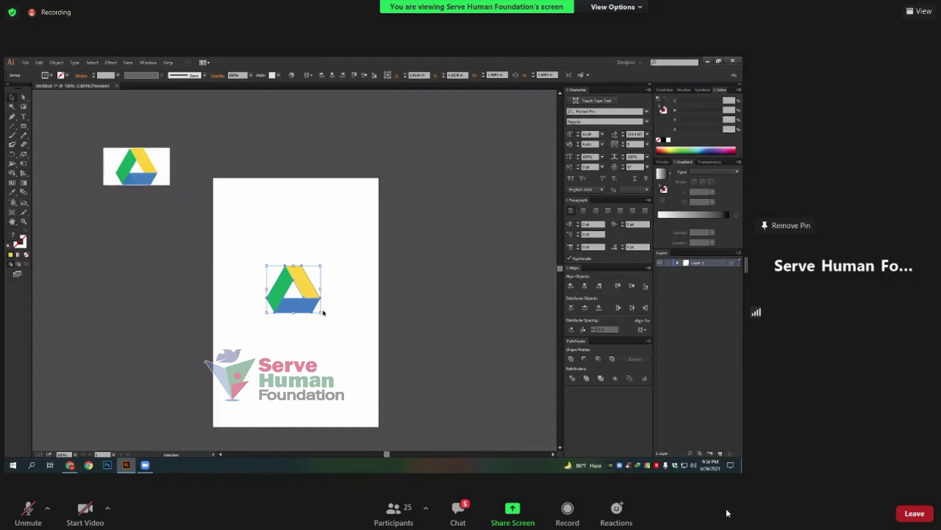
click(205, 179)
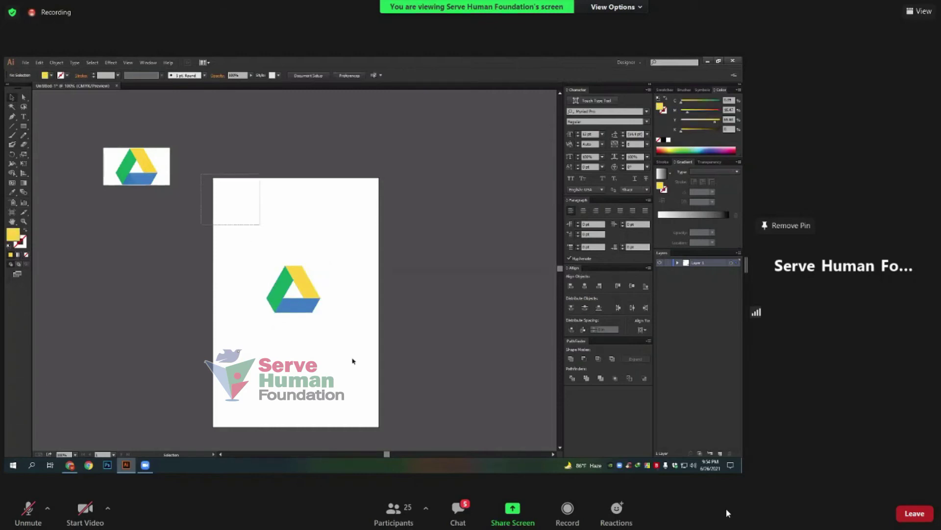
Try the logo on the pasteboard, undo, and reselect it centred on the artboard
drag(205, 178, 378, 407)
drag(337, 180, 428, 254)
drag(216, 177, 361, 230)
drag(305, 289, 157, 282)
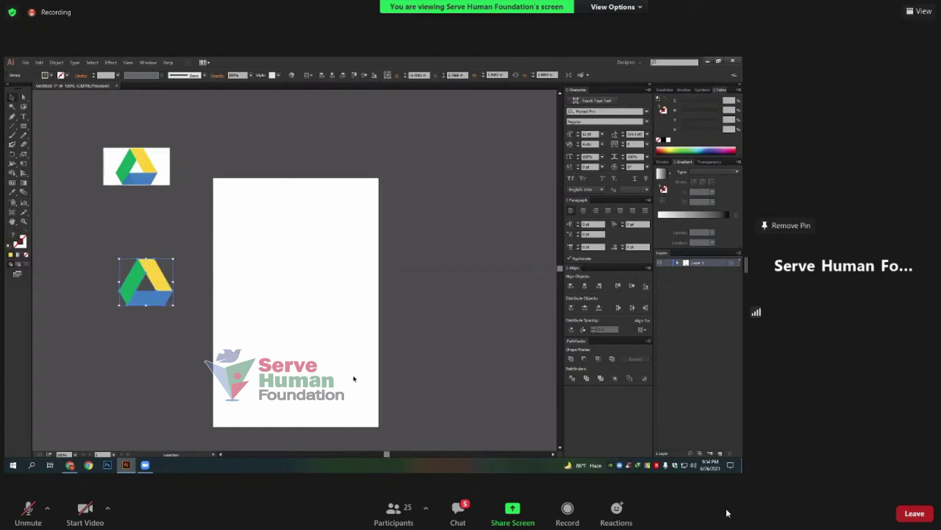
key(ctrl+z)
drag(214, 180, 368, 240)
click(25, 63)
Set the Save for Web format to PNG-24 with Transparency ticked
click(56, 159)
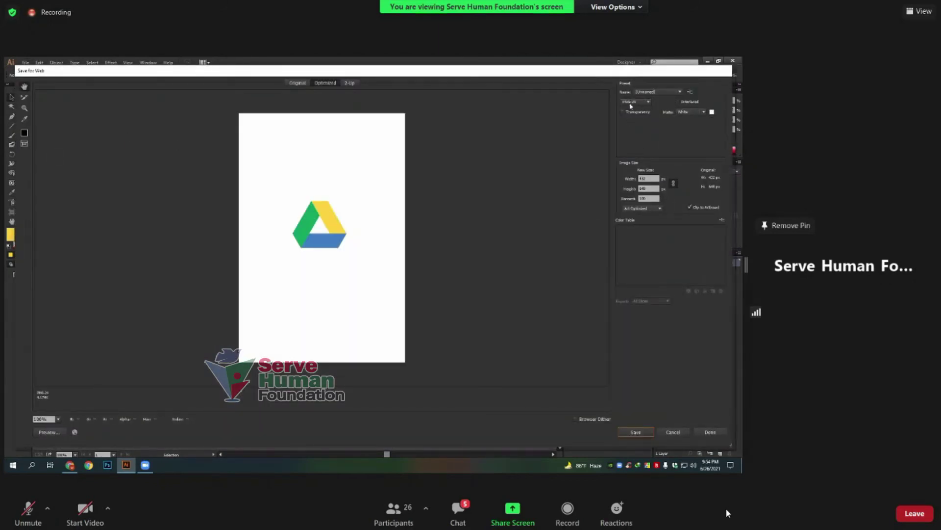
click(632, 104)
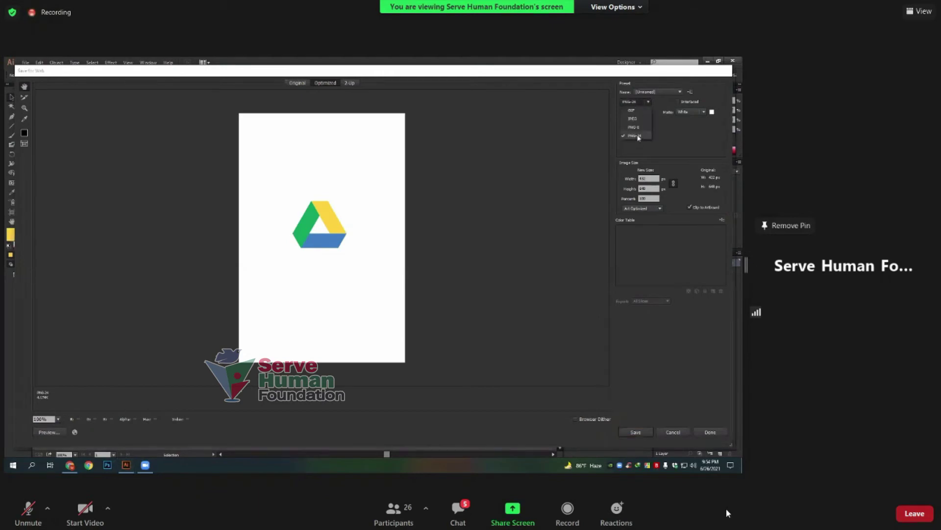
click(622, 112)
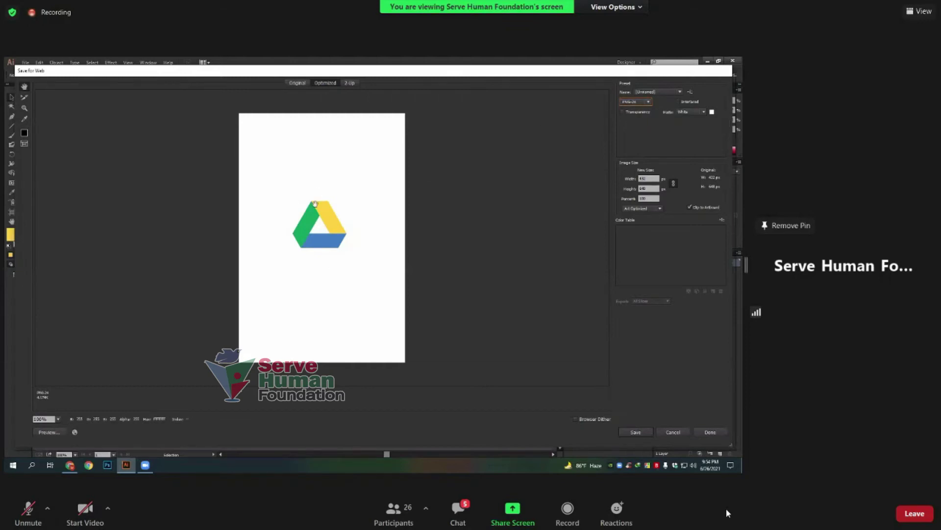
click(635, 102)
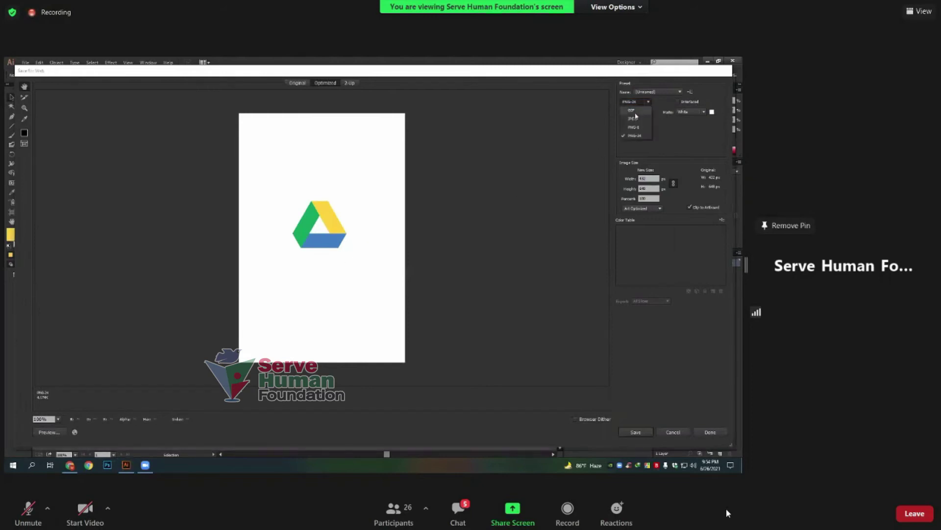
click(638, 122)
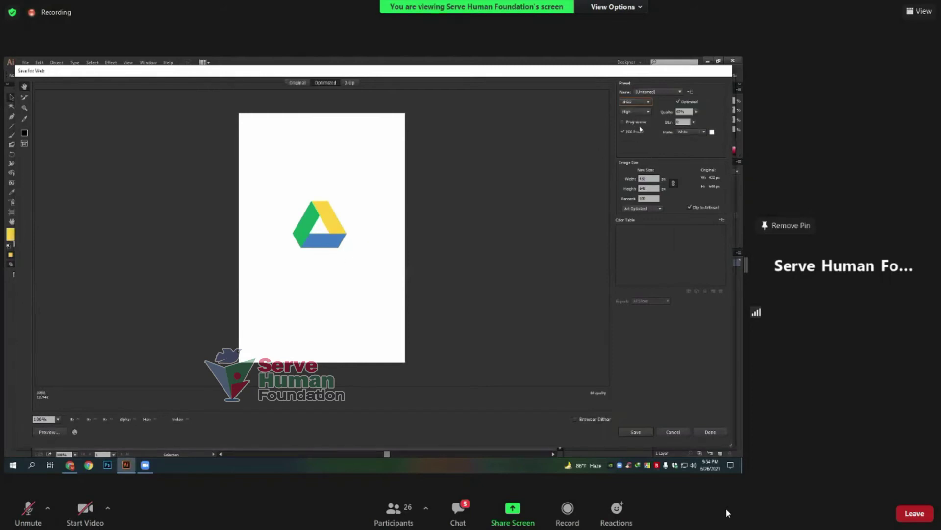
click(633, 103)
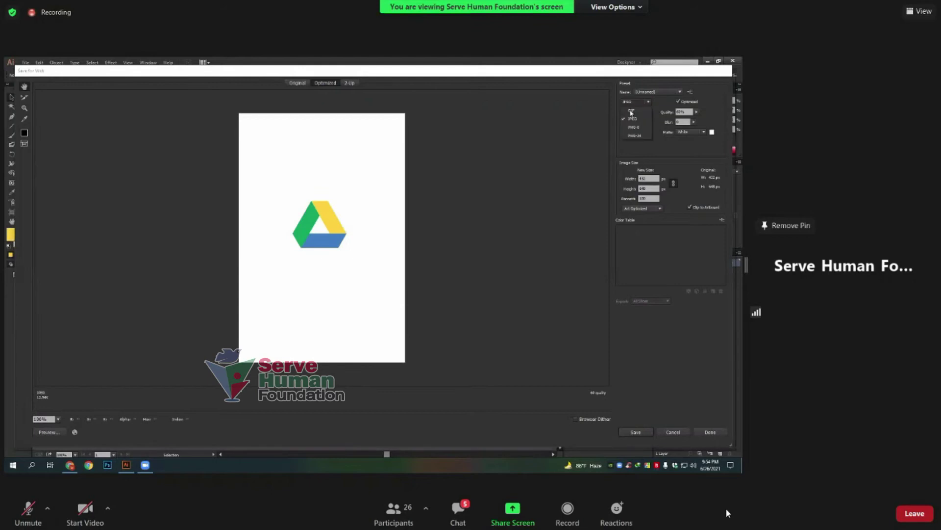
click(634, 135)
click(632, 115)
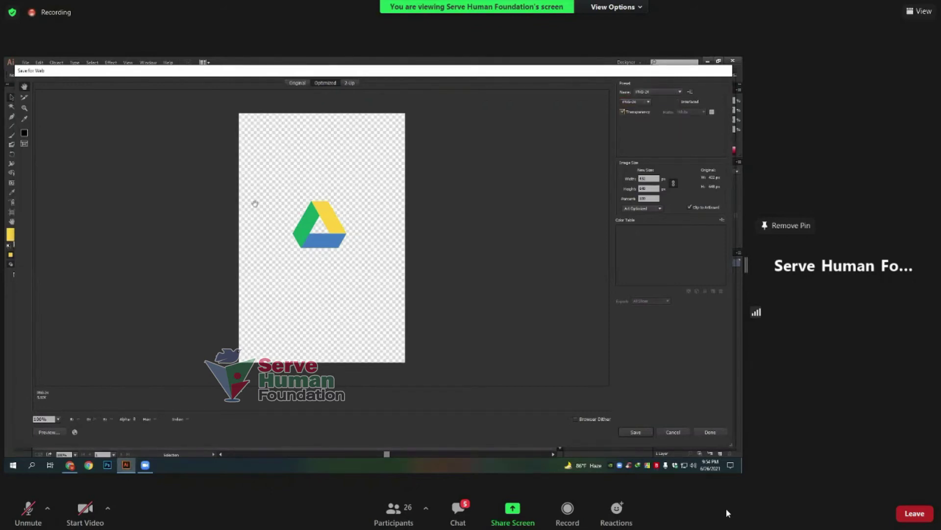
Save the image to the Desktop as 'Drive Logo'
click(636, 432)
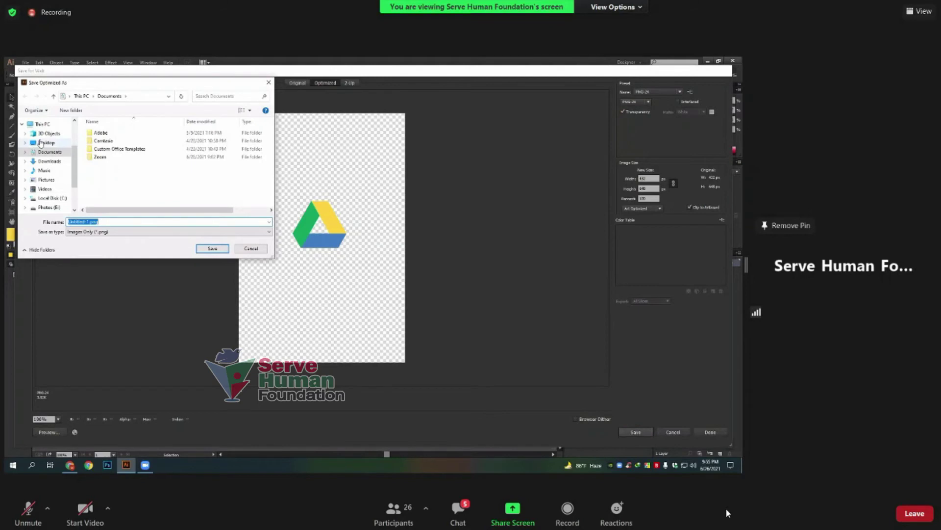
click(47, 142)
click(165, 221)
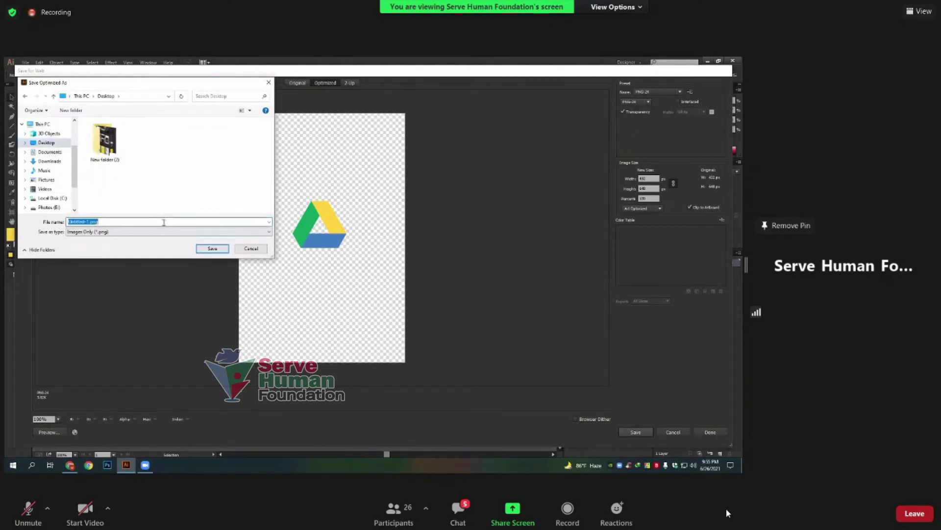
text(Drive Logo)
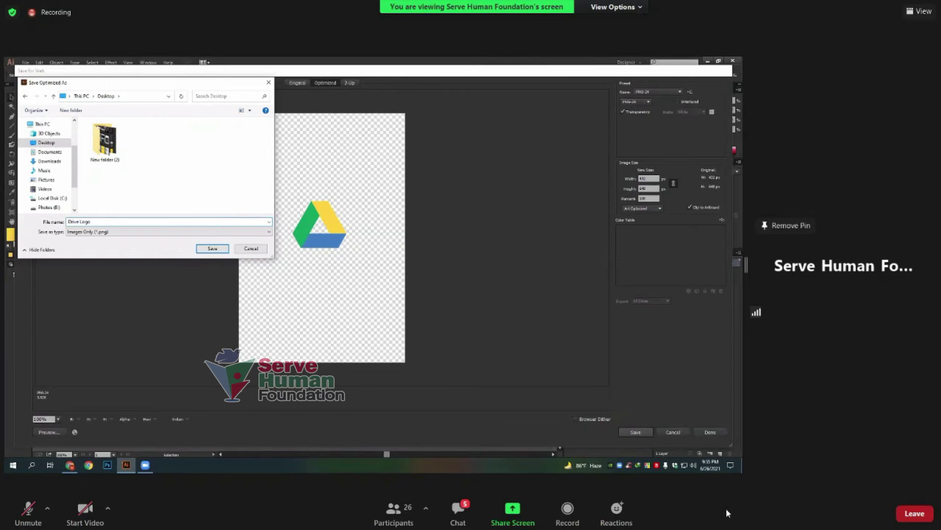
key(Return)
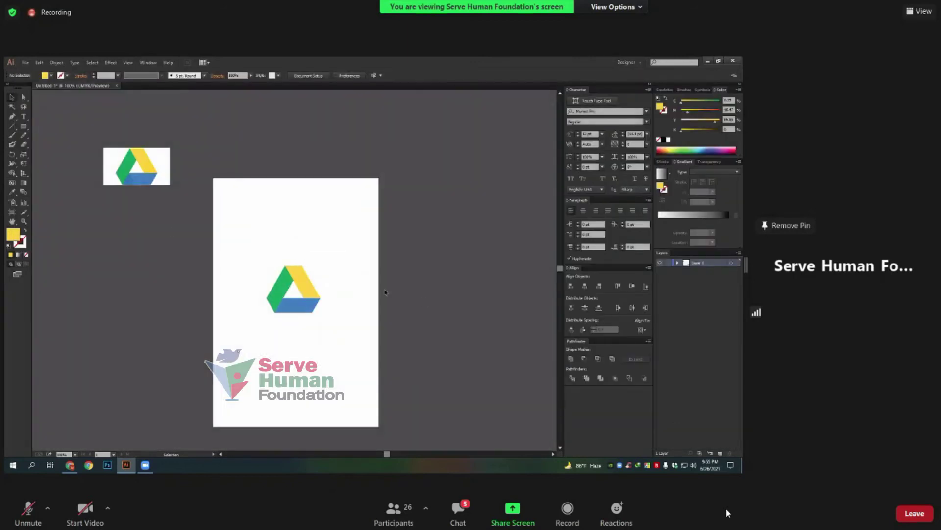
Open the exported Drive Logo from the desktop in Photos, then close it
key(super+d)
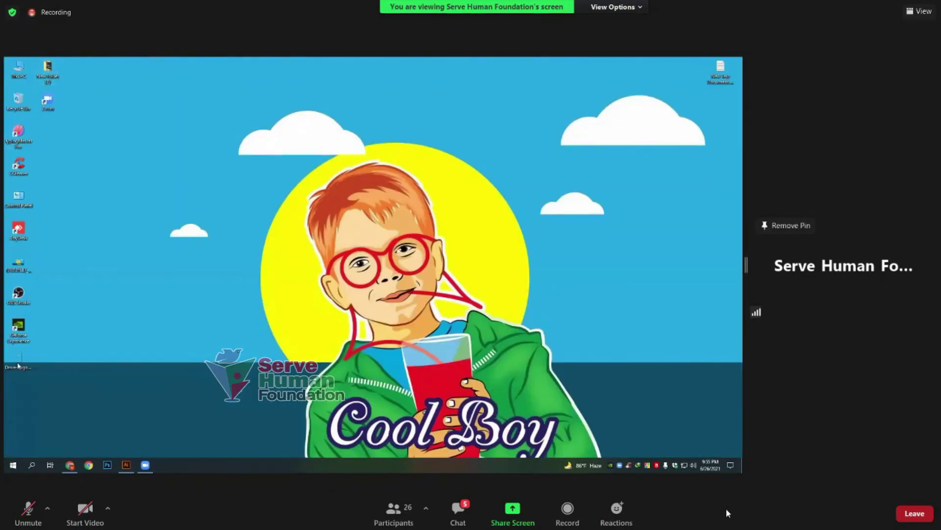
double_click(18, 367)
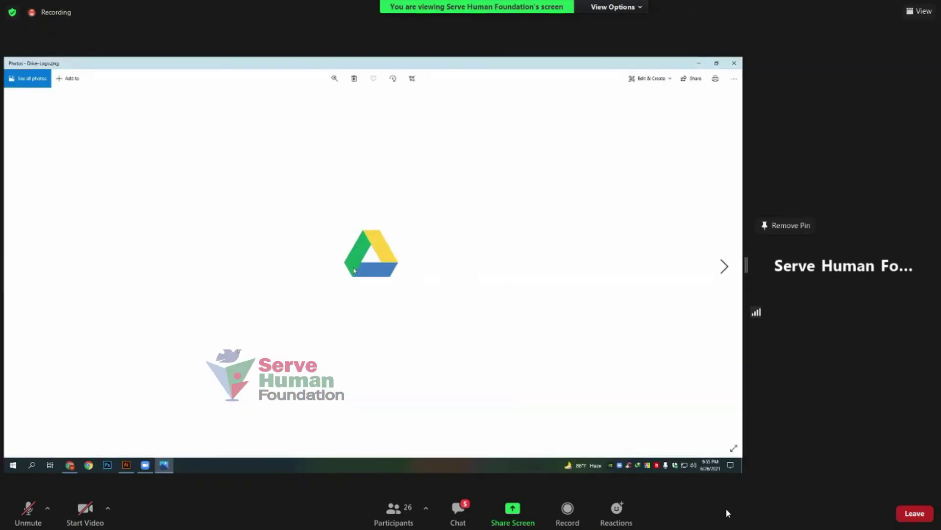
key(super+Down)
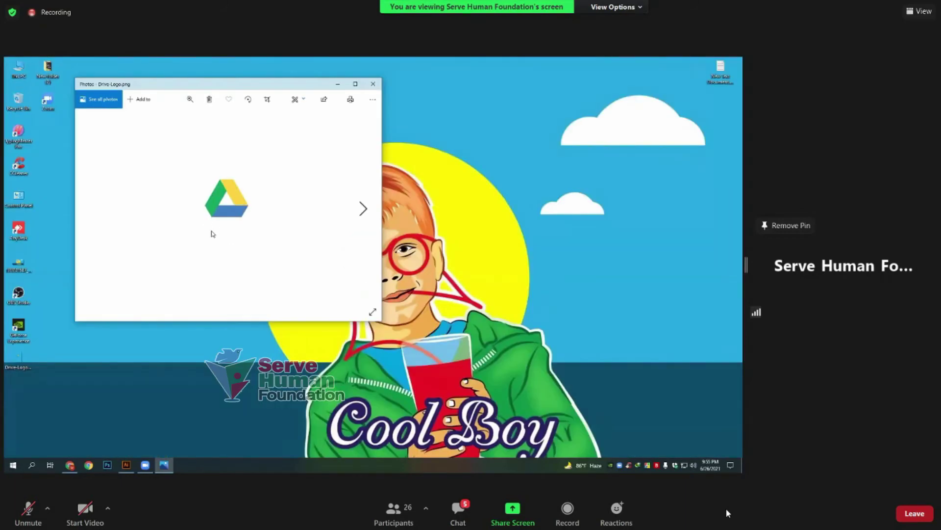
click(373, 84)
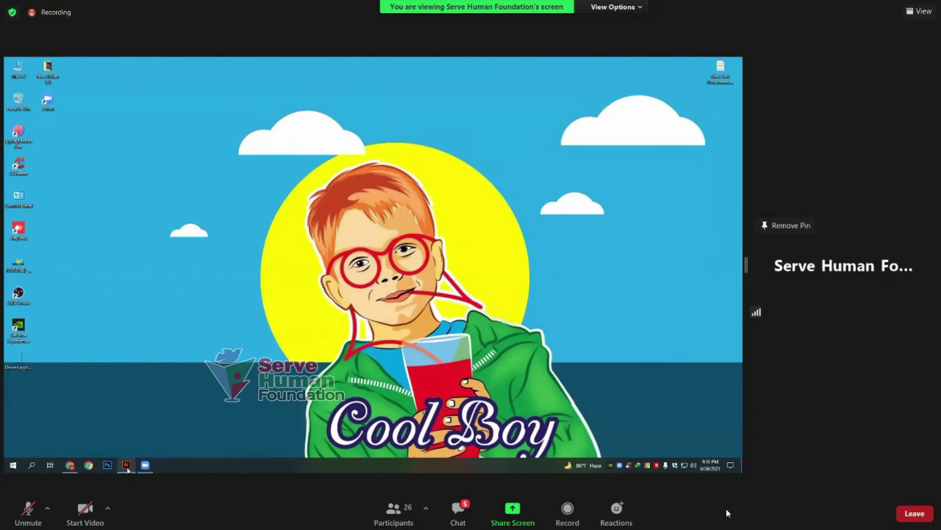
Place Drive-Logo.png in Illustrator, drawing its frame left of the artboard
click(127, 437)
click(26, 62)
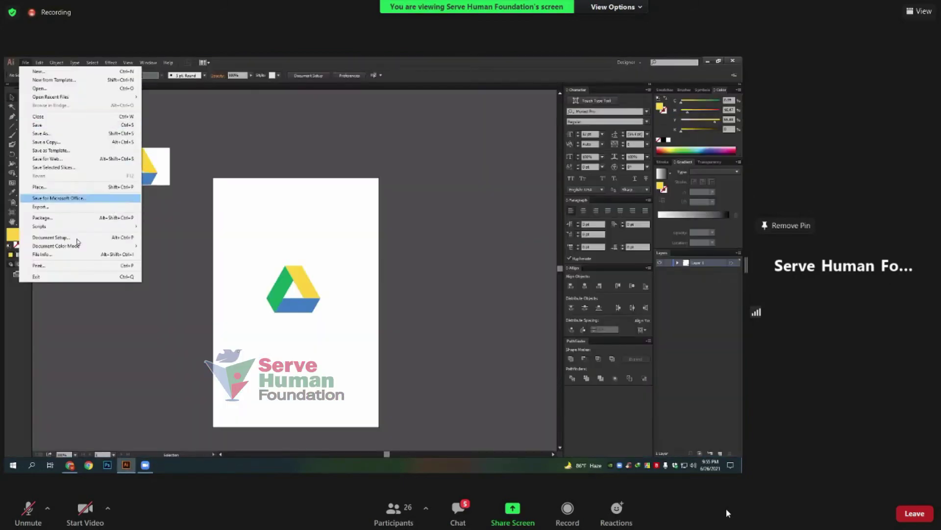
click(57, 189)
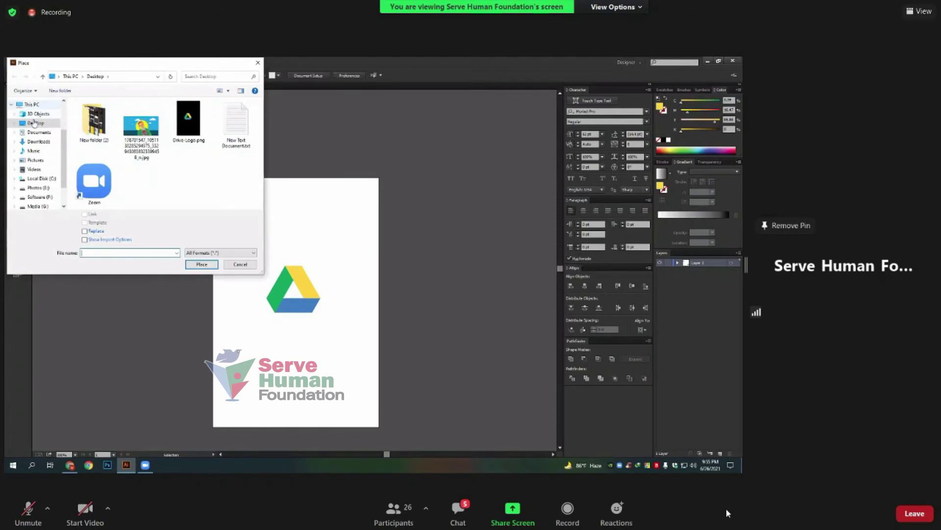
click(188, 118)
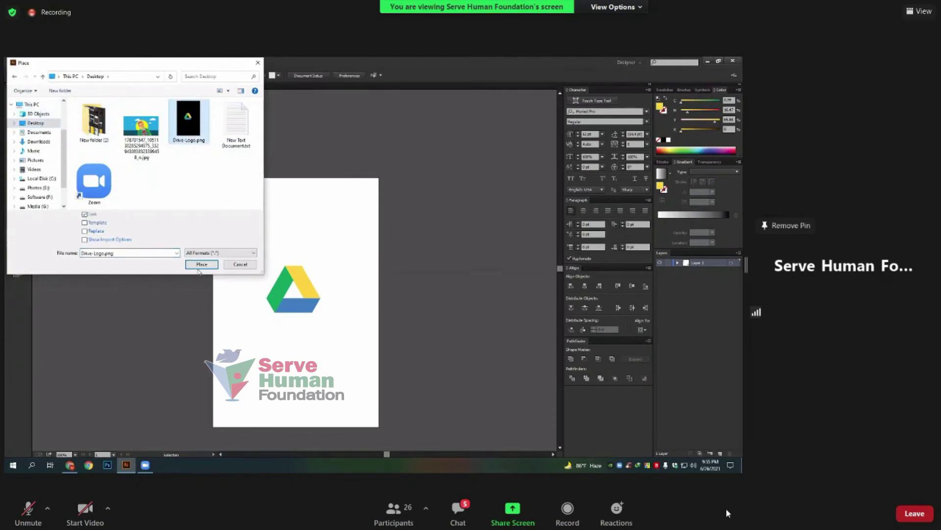
key(Return)
drag(77, 240, 156, 356)
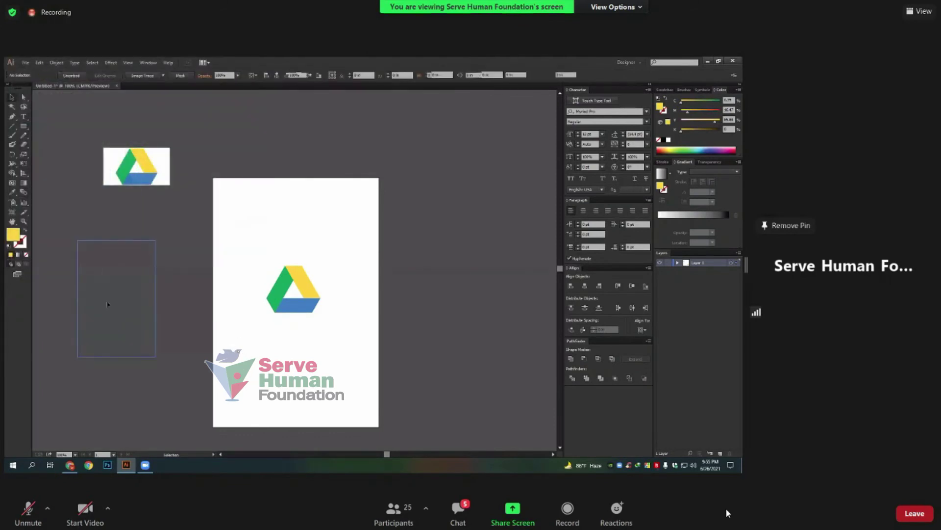
Move the placed logo to the right of the artboard and select it
drag(325, 185, 444, 191)
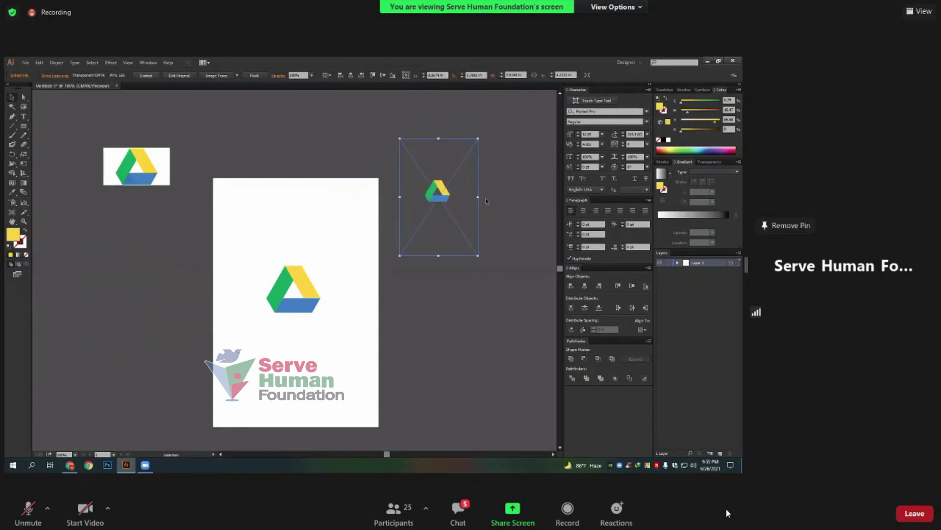
click(507, 208)
drag(453, 195, 475, 195)
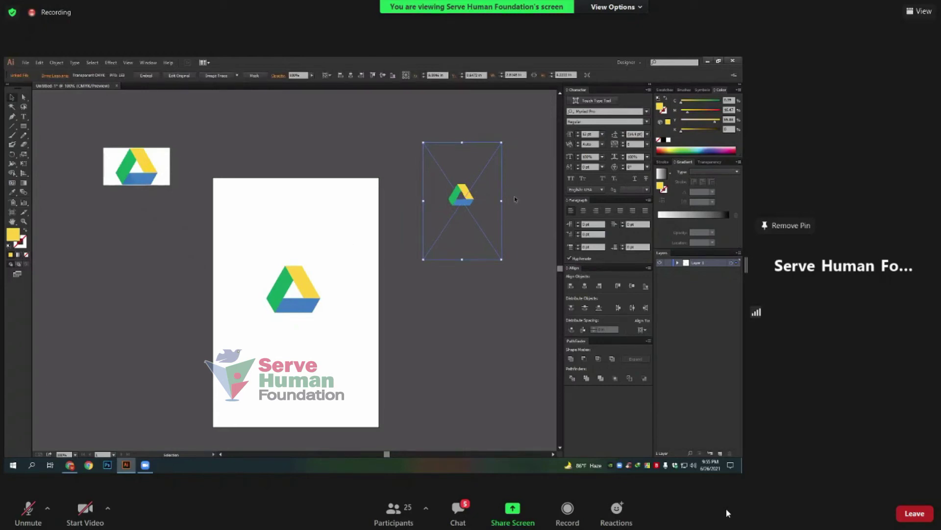
click(290, 205)
drag(213, 182, 374, 248)
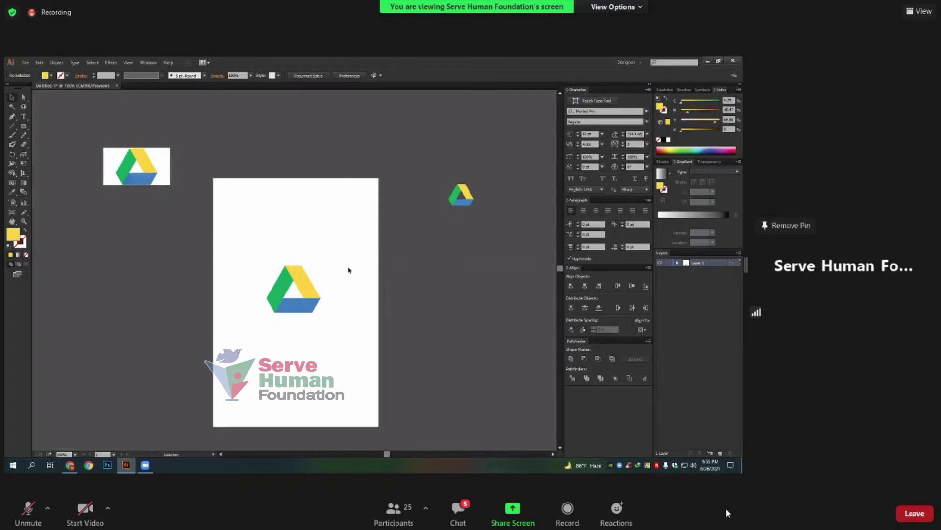
drag(391, 125, 514, 268)
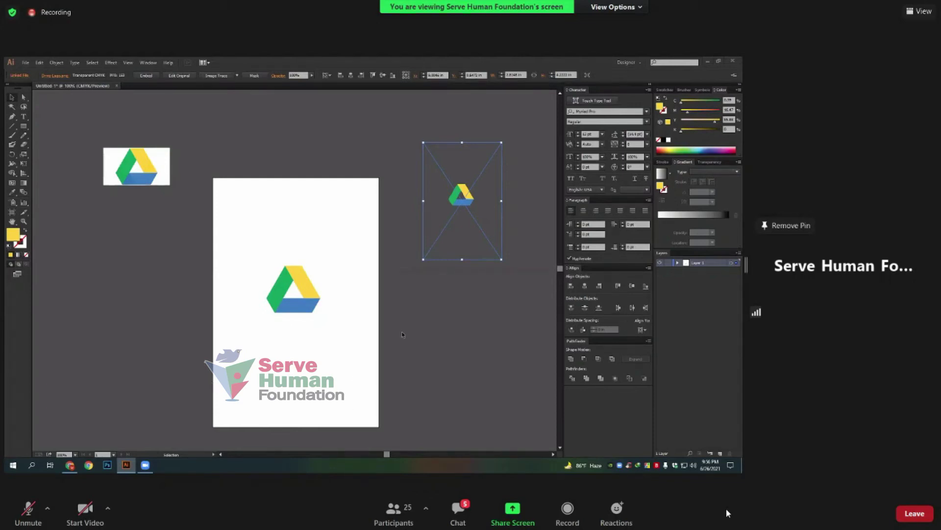
Select the artboard Drive logo together with the placed frame and delete them
drag(316, 294, 446, 135)
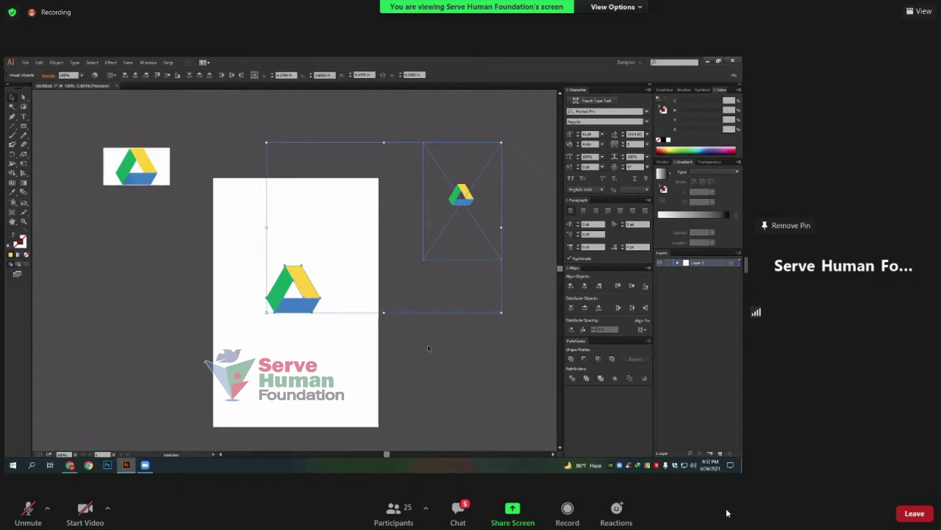
key(Delete)
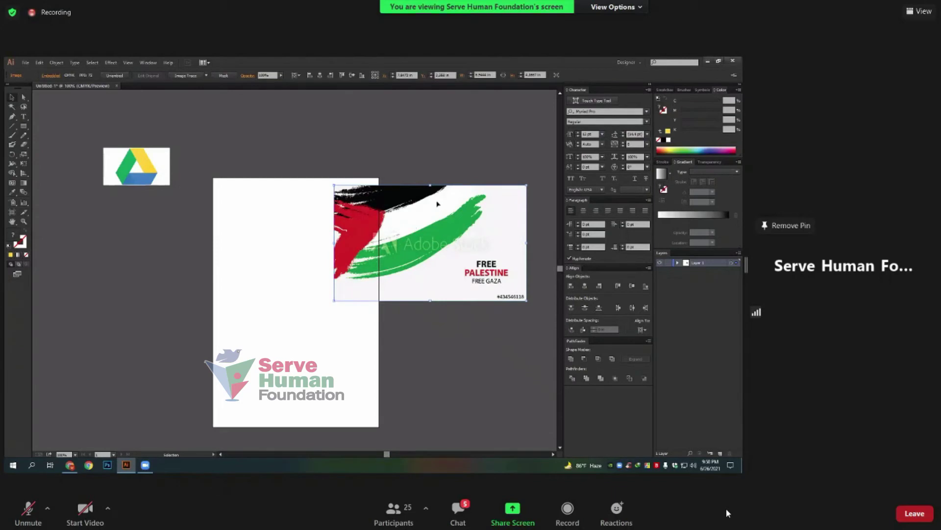
Move the flag right of the artboard, delete the last Drive logo, and pick the Paintbrush
drag(414, 245, 450, 195)
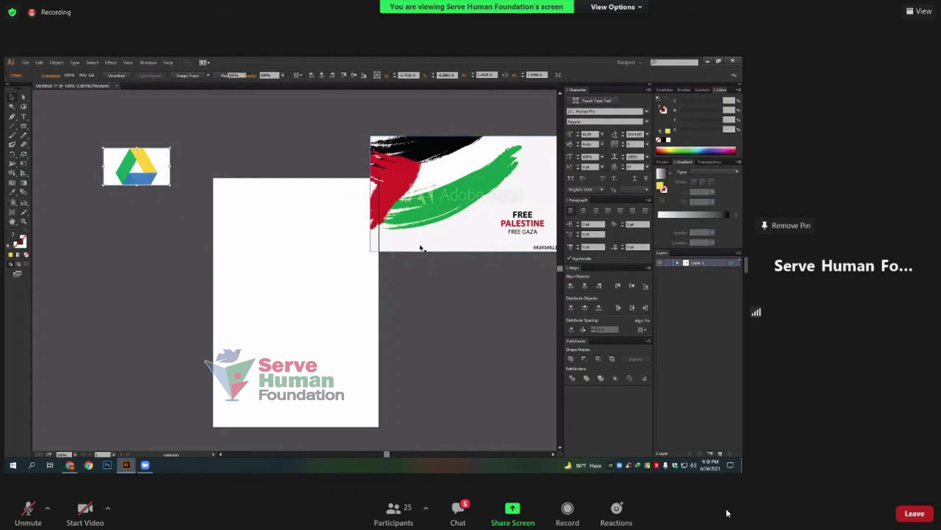
key(Delete)
drag(331, 312, 244, 316)
drag(386, 209, 413, 208)
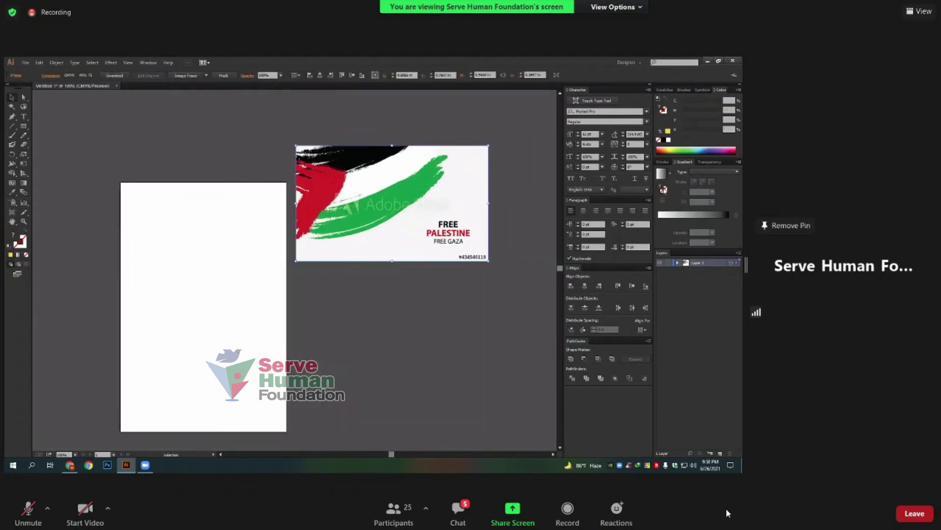
click(684, 91)
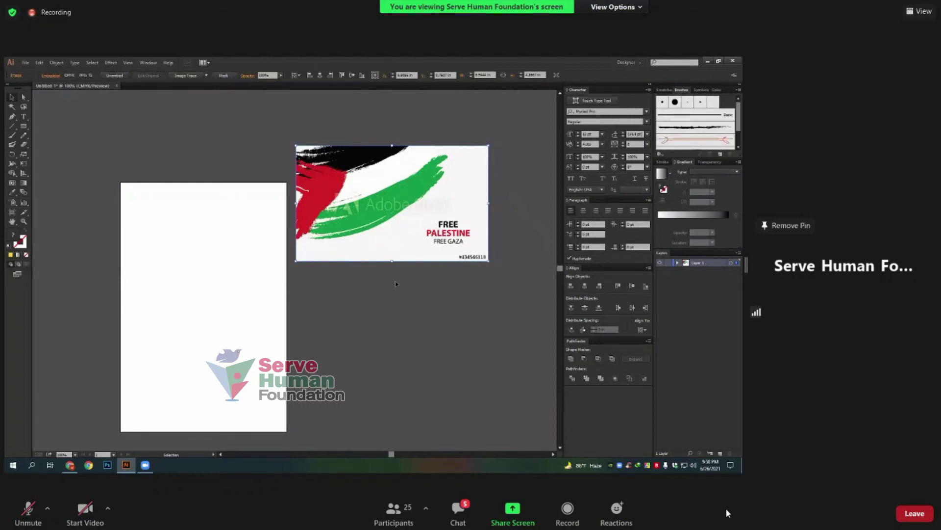
click(13, 137)
Paint a yellow curved brush stroke across the artboard, redoing it until it looks right
drag(148, 265, 251, 239)
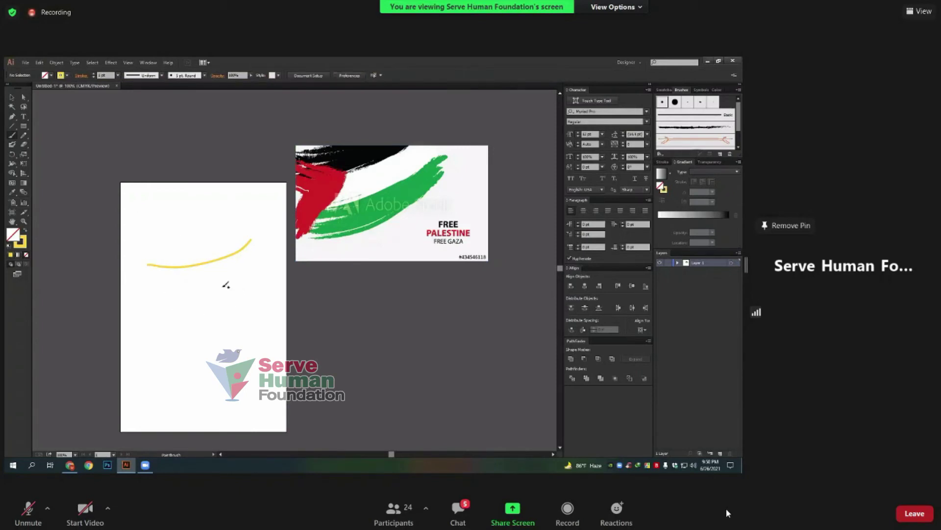
key(ctrl+z)
click(151, 268)
drag(279, 220, 270, 219)
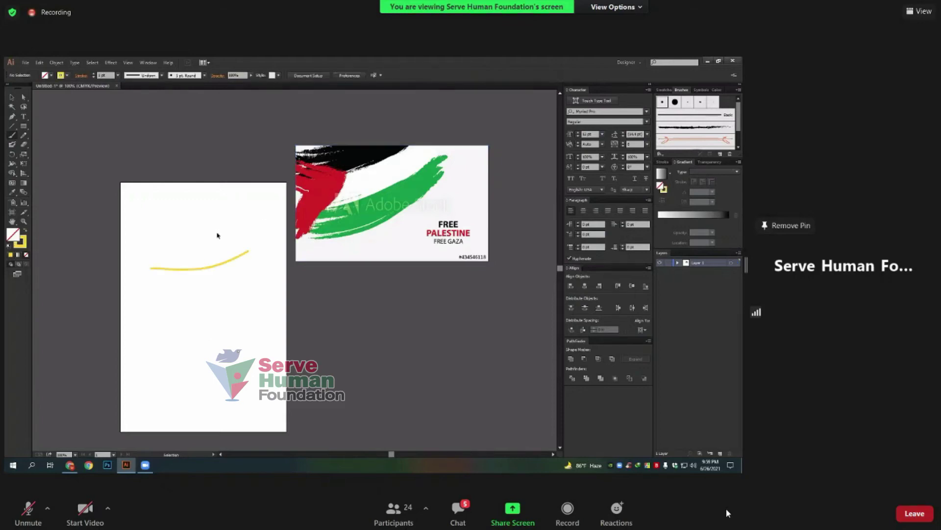
key(ctrl+z)
drag(150, 263, 259, 225)
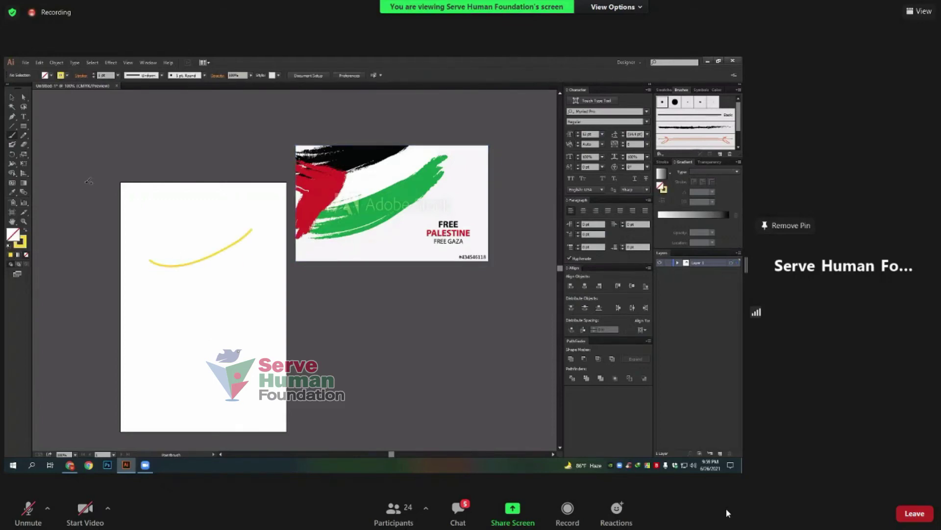
Apply the Charcoal brush to the yellow curve and raise its stroke weight
key(v)
drag(156, 195, 244, 321)
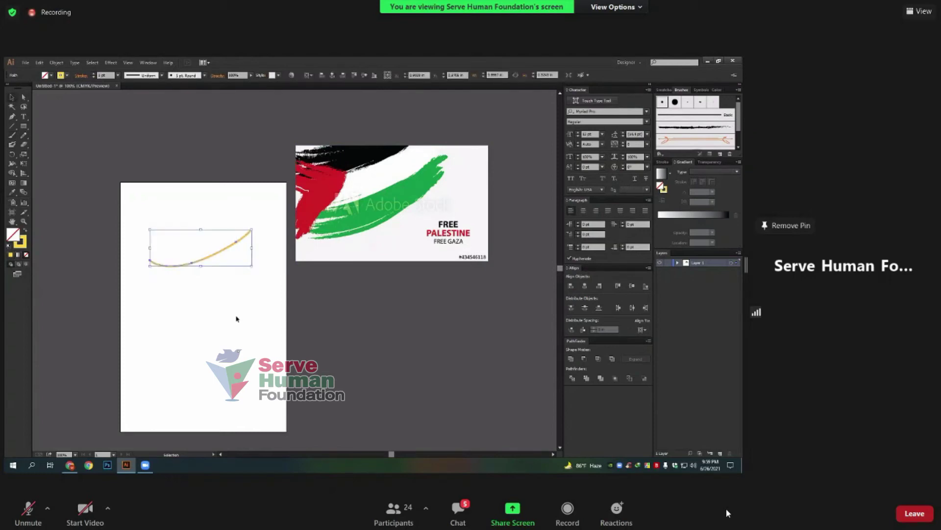
click(689, 128)
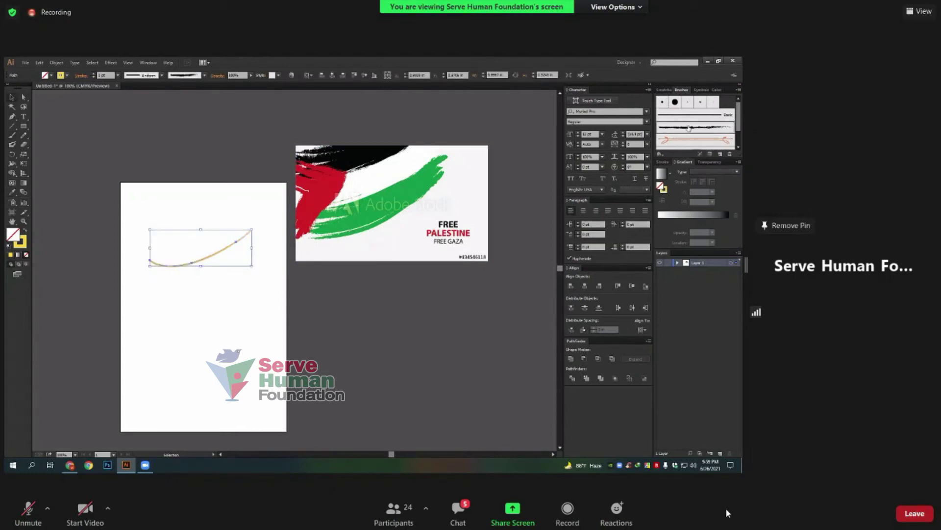
click(93, 73)
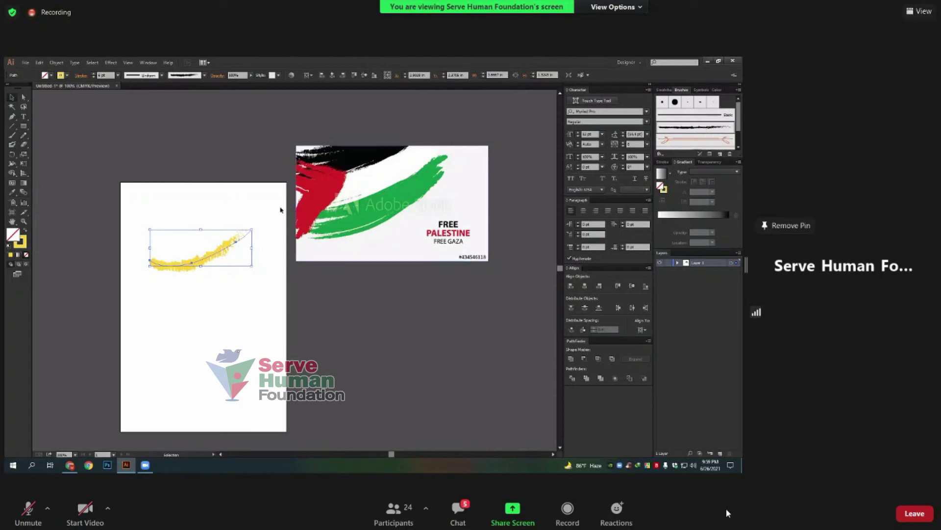
key(v)
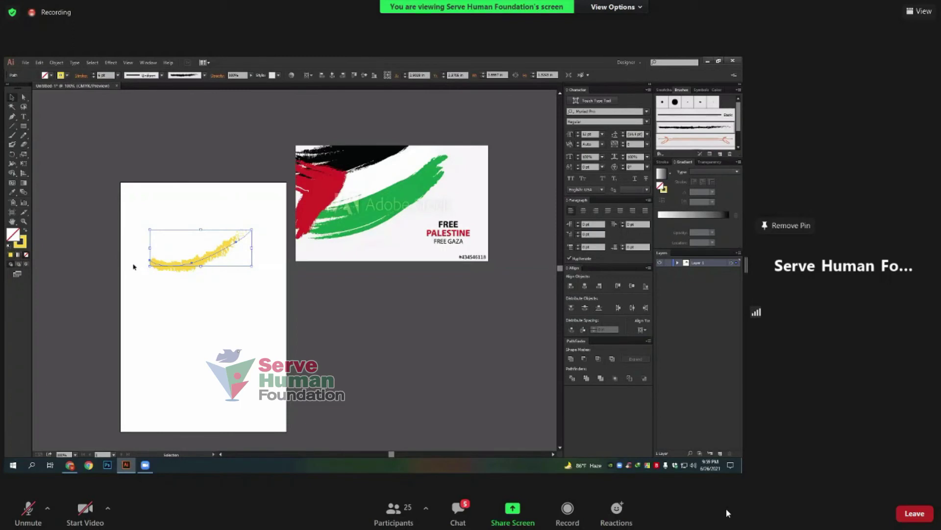
Load the Grunge brushes vector pack, apply its first brush to the yellow curve, and lower the weight
click(738, 88)
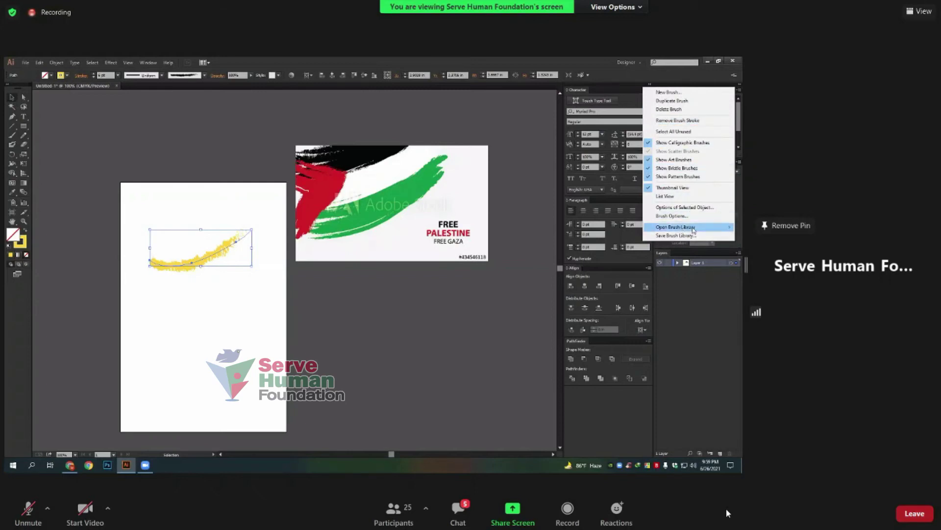
mouse_move(675, 226)
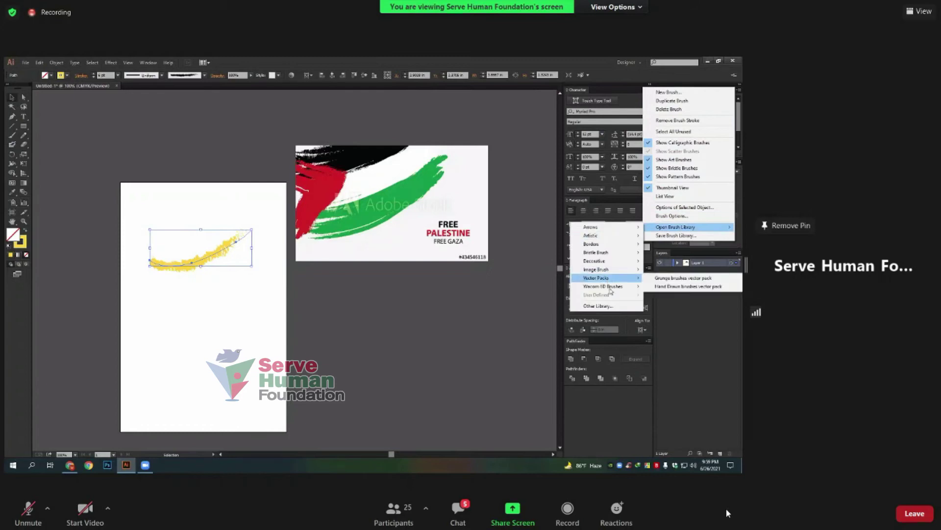
mouse_move(596, 277)
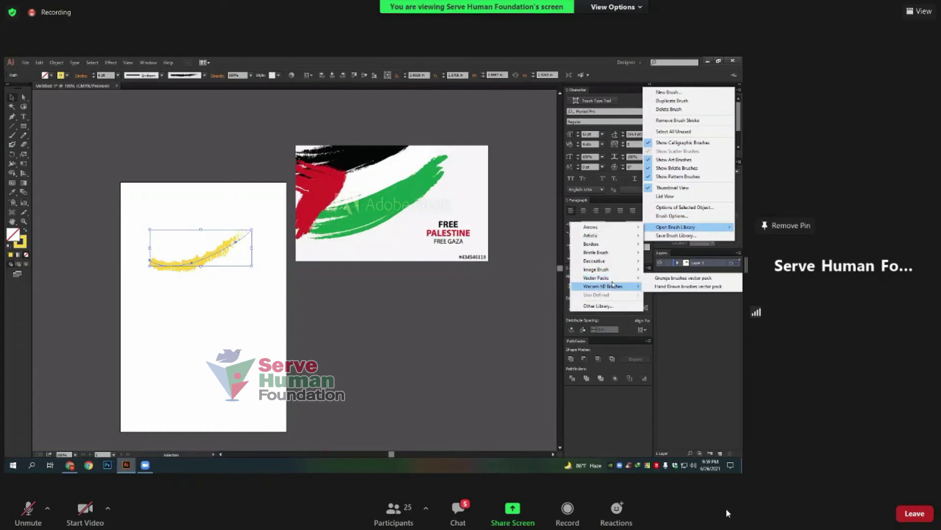
click(672, 278)
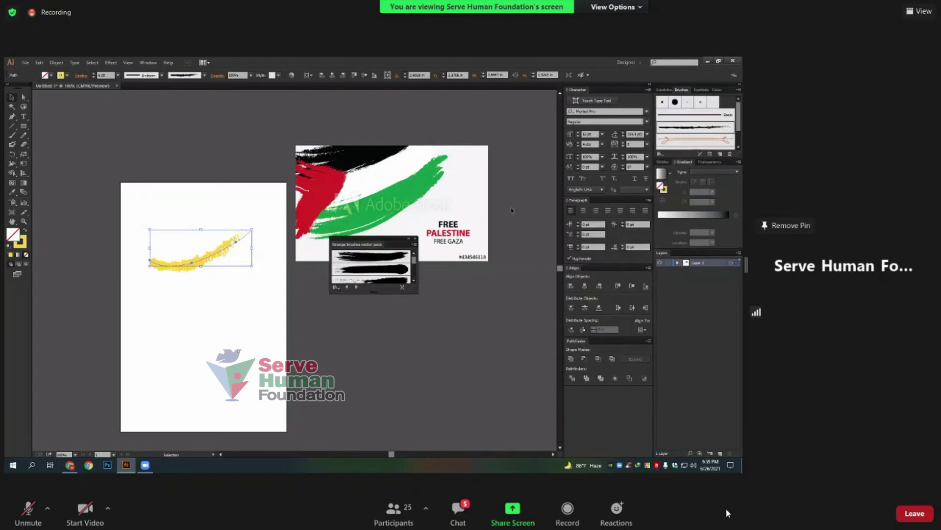
drag(396, 244, 529, 133)
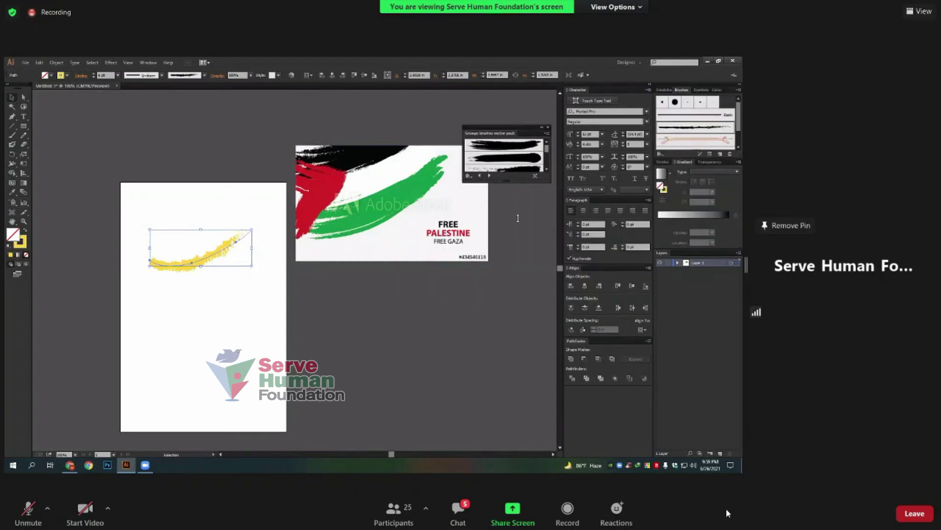
drag(514, 182, 486, 308)
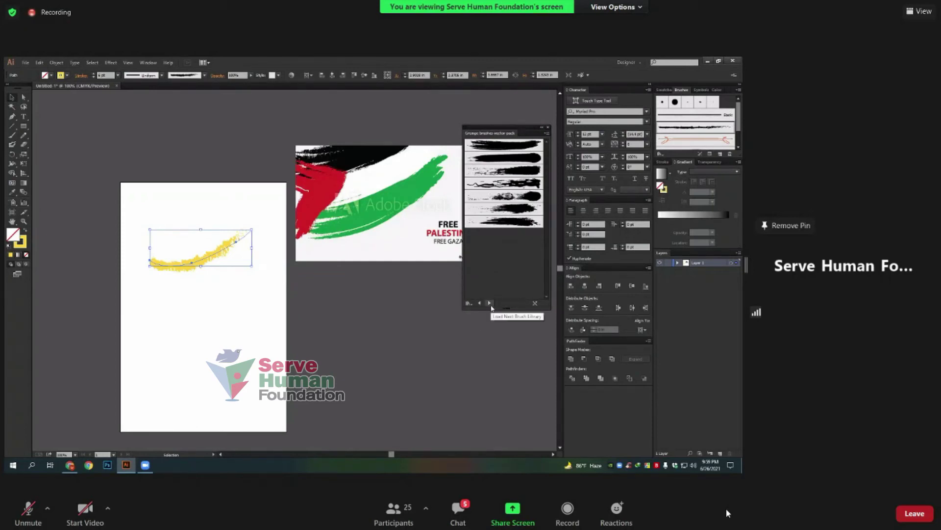
click(489, 303)
click(480, 303)
click(489, 145)
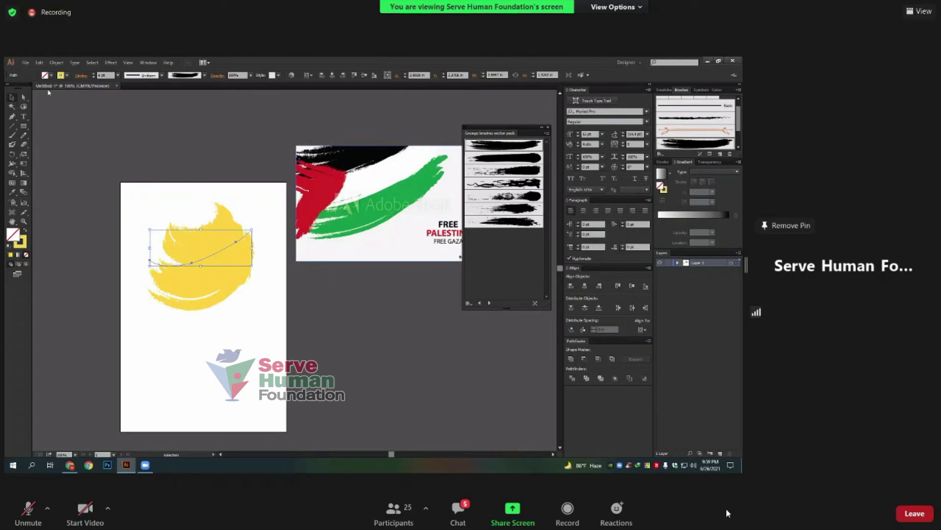
click(94, 78)
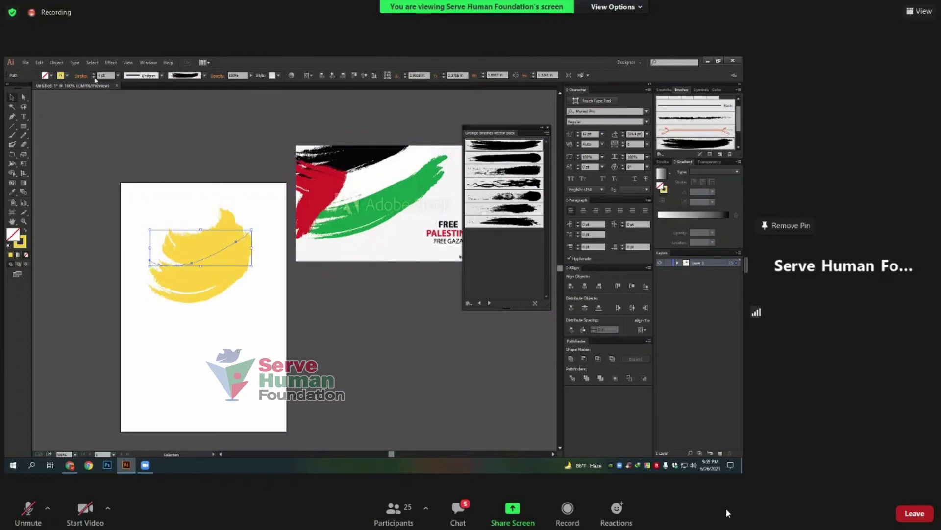
Adjust the yellow stroke's weight, move it up-left, and duplicate it slightly lower
click(94, 77)
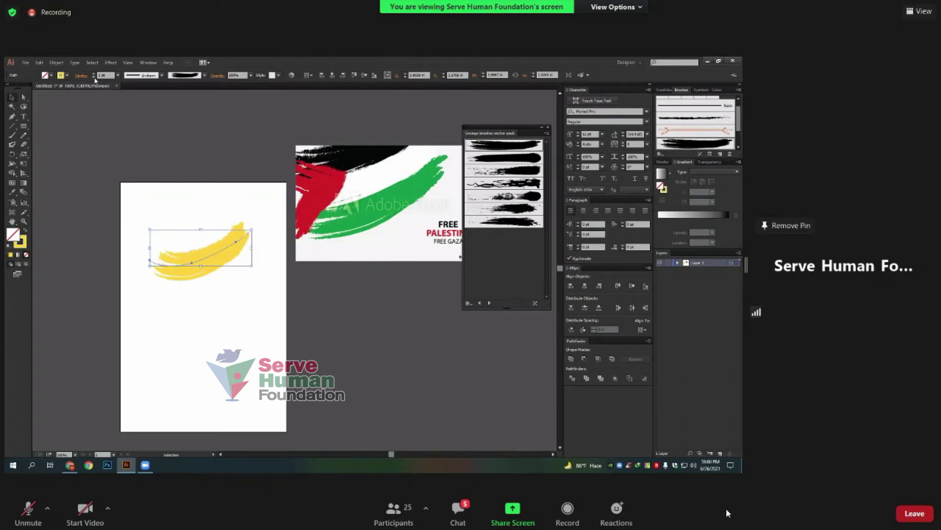
click(94, 79)
click(95, 77)
drag(195, 228, 175, 202)
drag(200, 246, 199, 256)
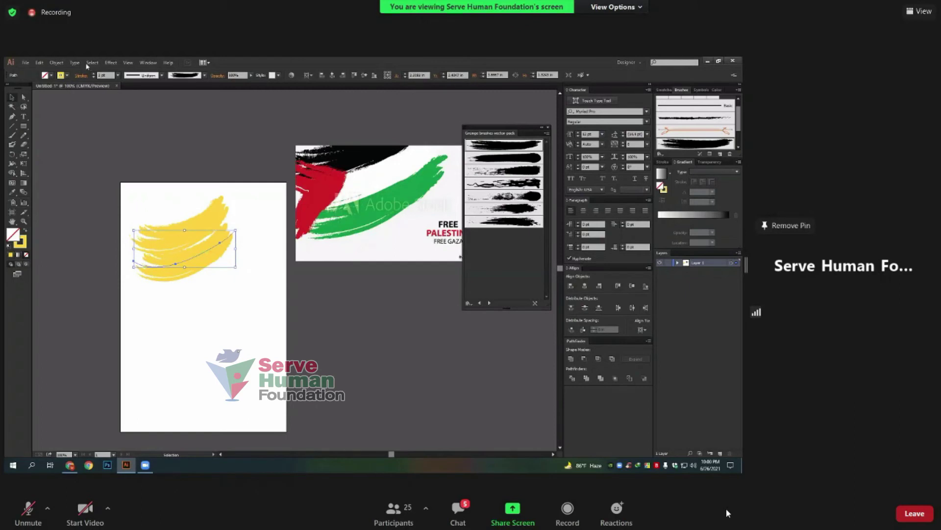
click(94, 77)
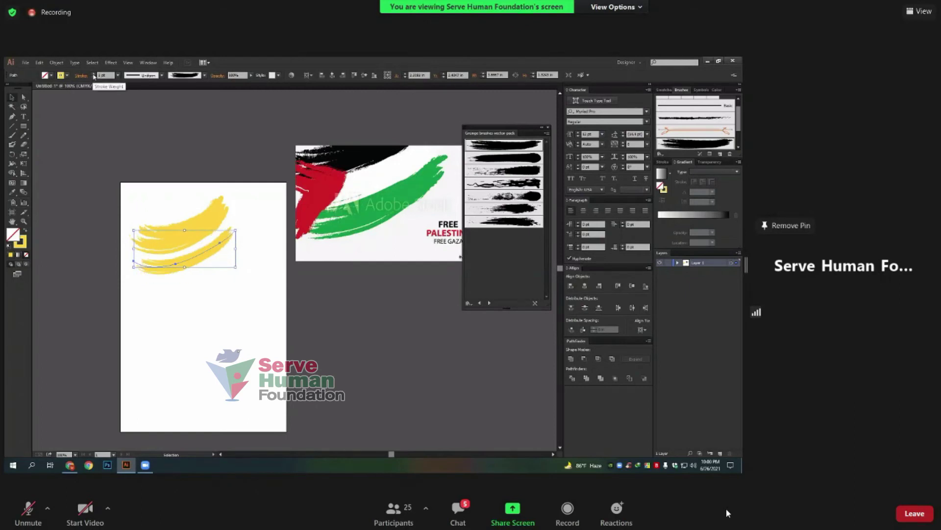
click(93, 74)
Try several grunge brushes on the duplicated stroke before settling on one
click(507, 160)
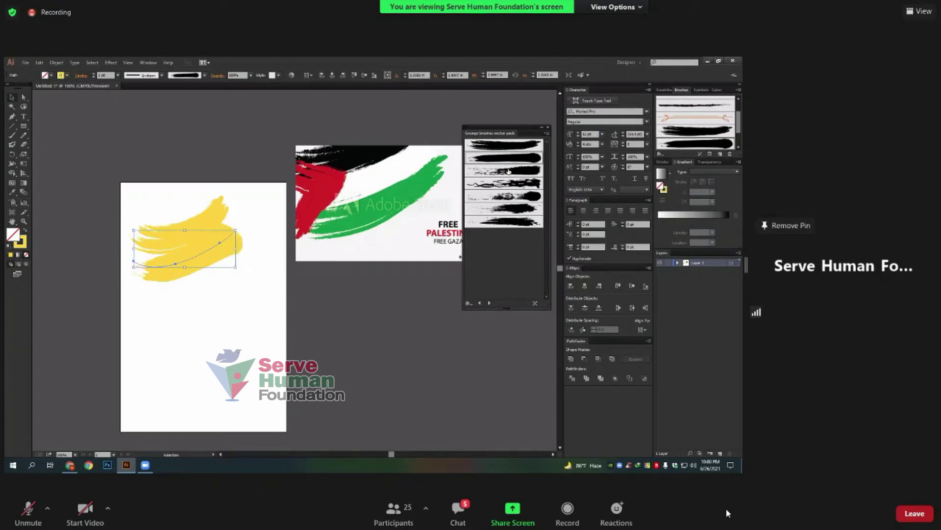
click(521, 173)
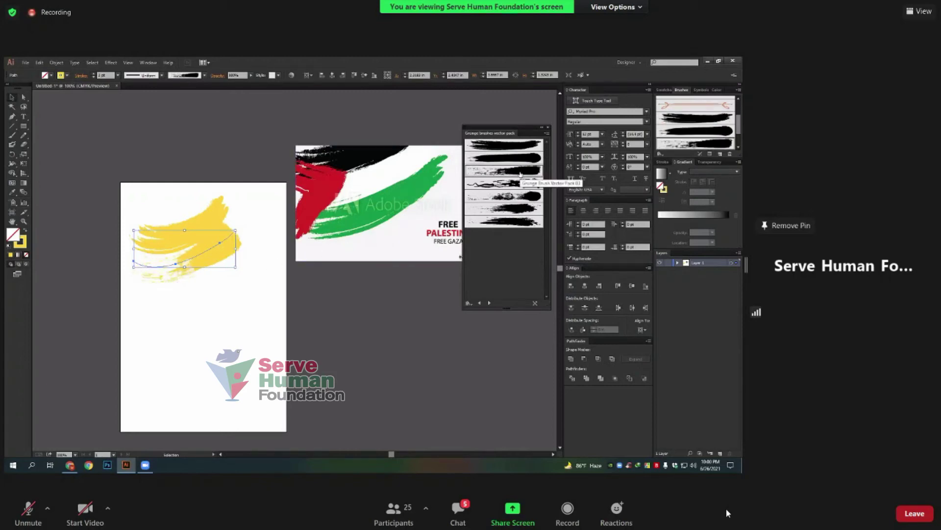
click(520, 162)
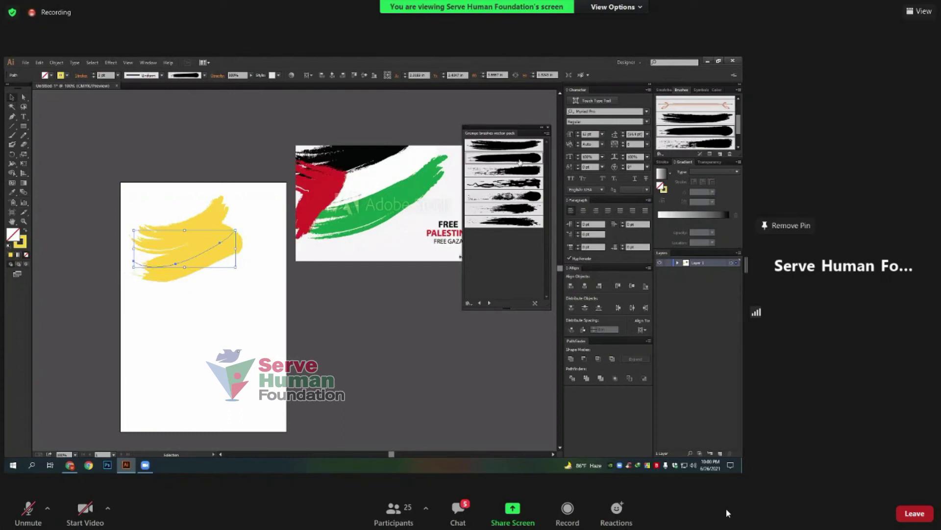
click(527, 208)
click(526, 222)
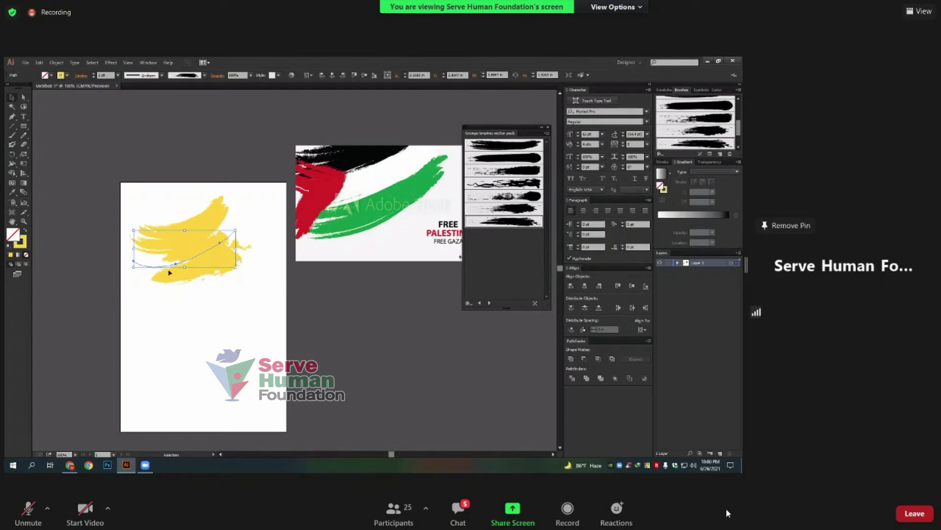
Reshape the curve's ends with Direct Selection and copy a third stroke lower down
key(a)
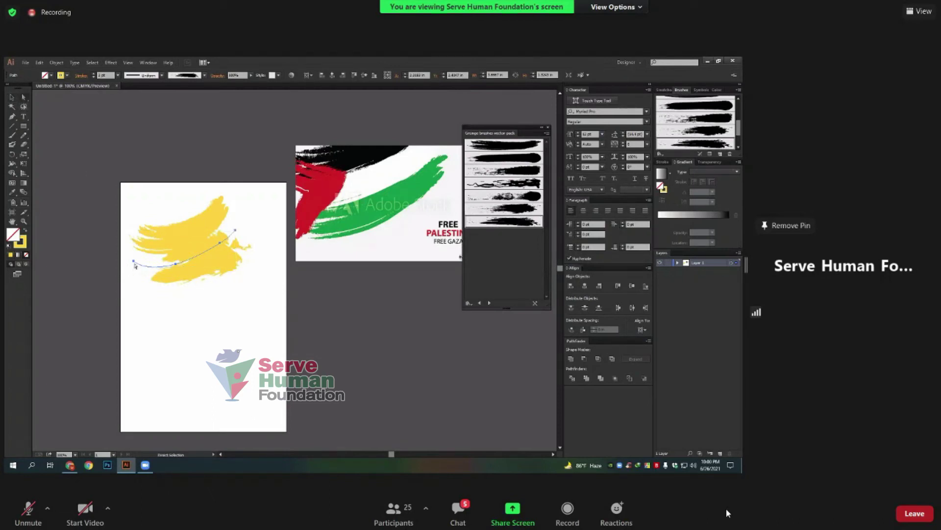
drag(134, 262, 109, 256)
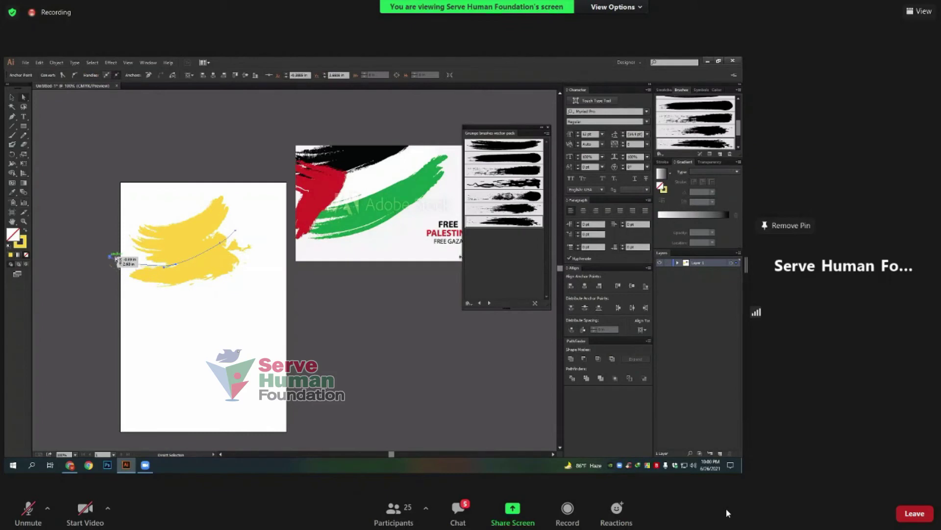
drag(237, 233, 237, 221)
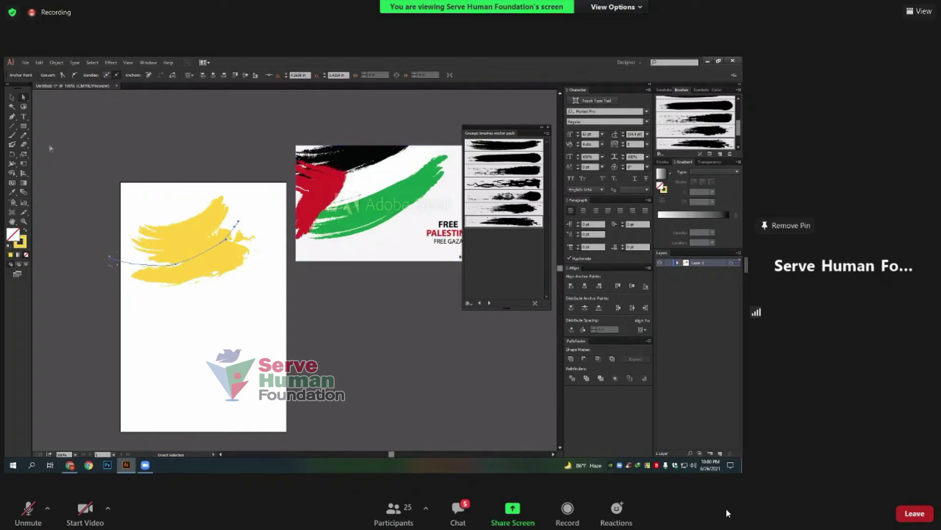
key(v)
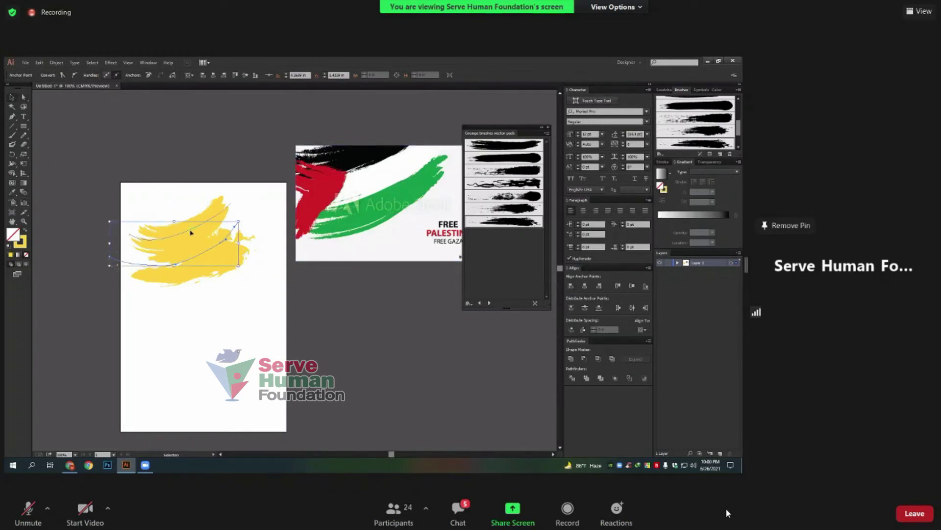
drag(191, 232, 203, 283)
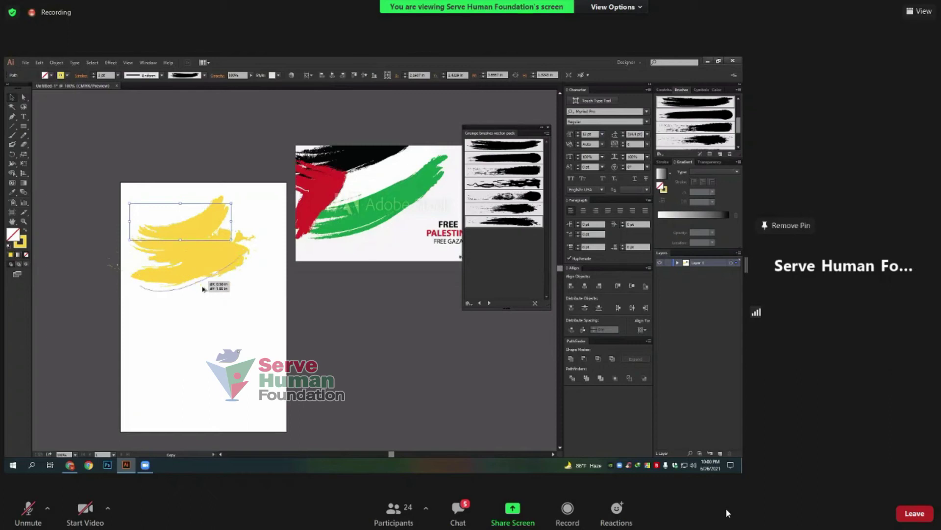
drag(204, 284, 204, 285)
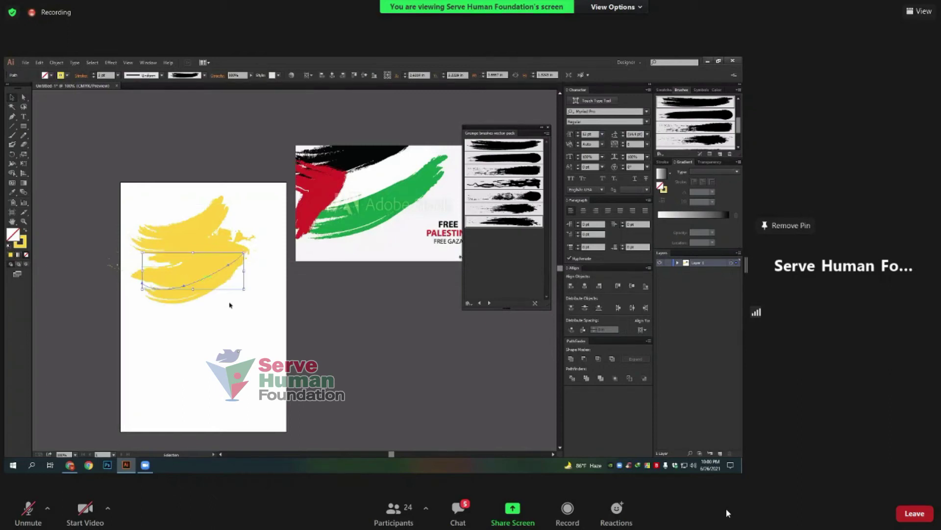
drag(194, 195, 269, 326)
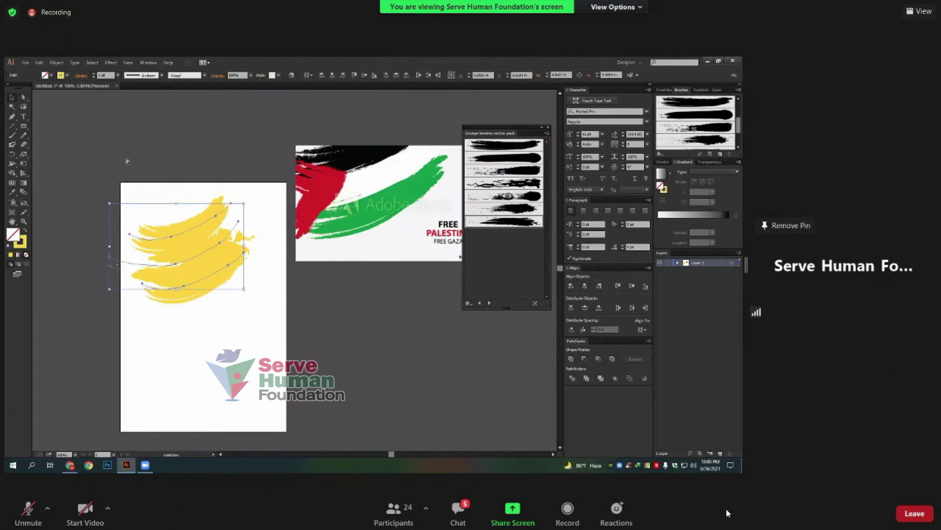
click(264, 286)
Stretch the top stroke's end up-right and recolour that stroke black
key(a)
drag(231, 202, 254, 197)
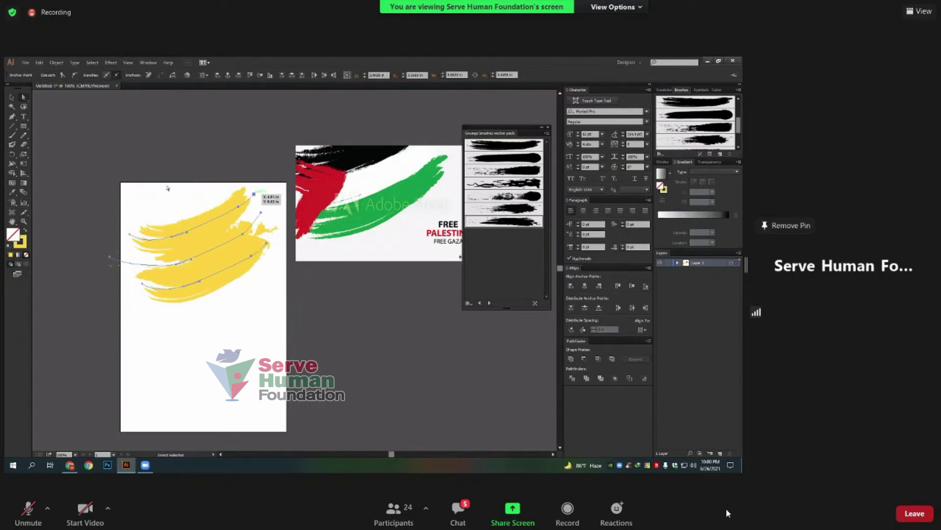
key(v)
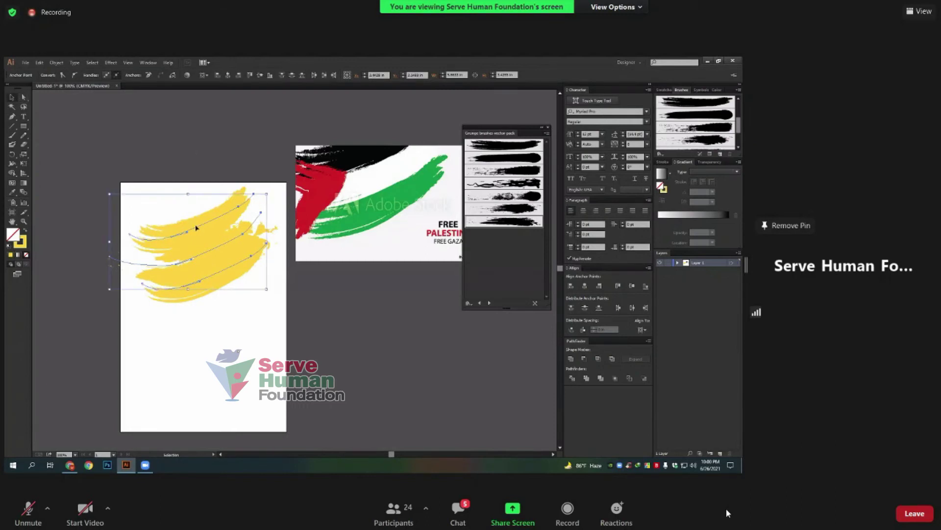
click(196, 228)
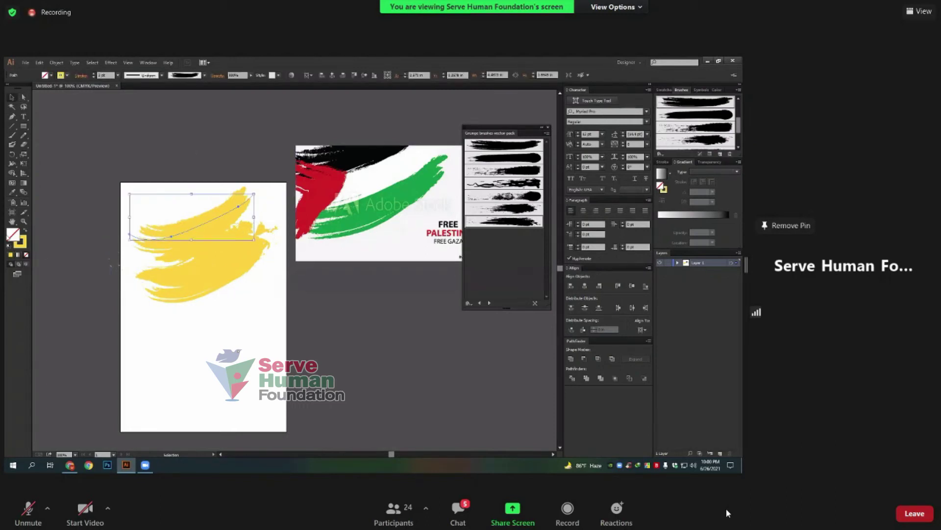
click(24, 244)
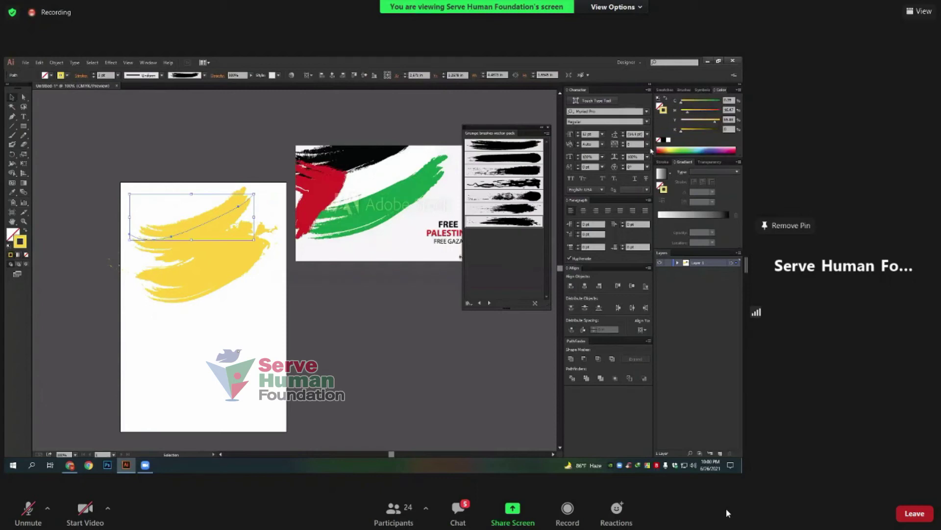
click(667, 140)
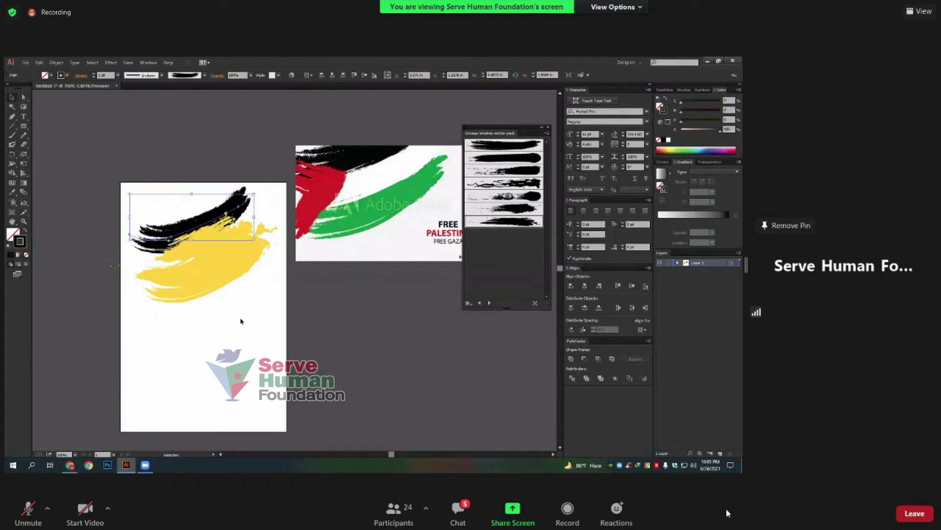
Select the lower yellow stroke and eyedrop the green from the reference flag
key(ctrl+shift+a)
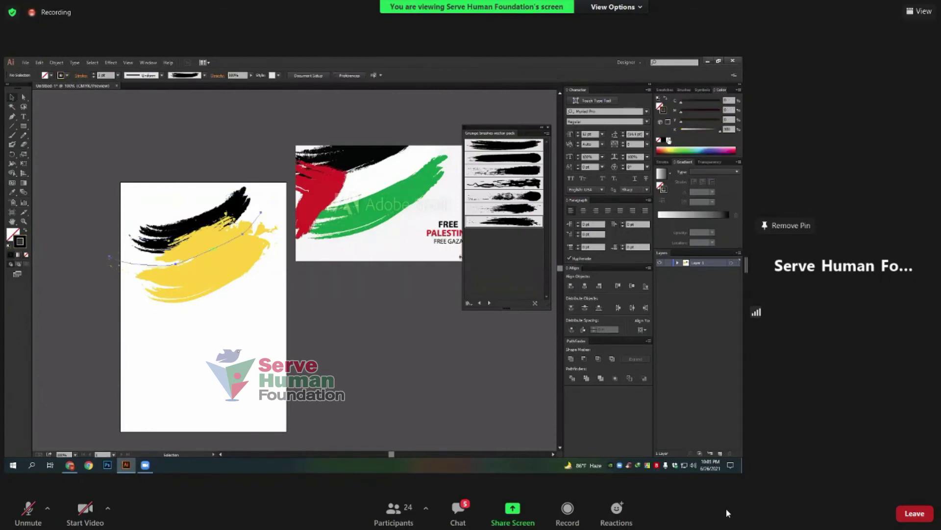
click(211, 251)
click(667, 140)
key(ctrl+shift+a)
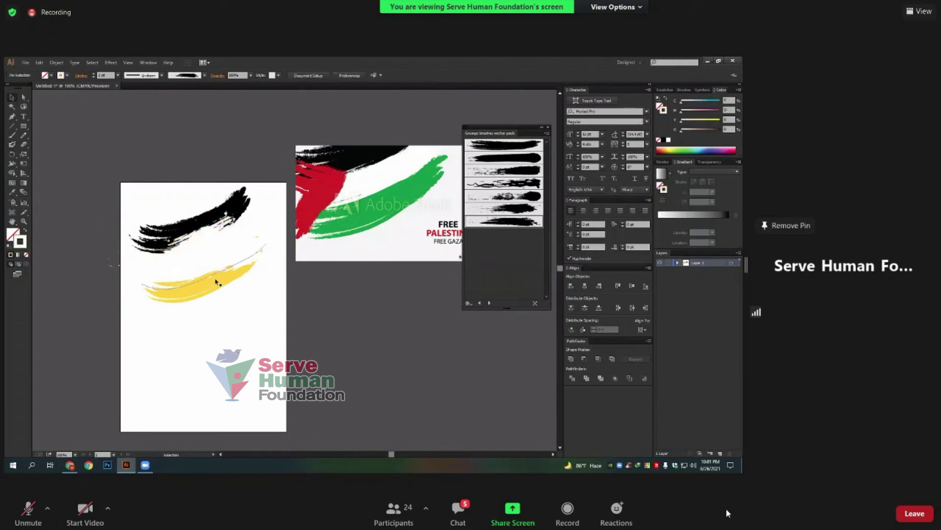
click(214, 280)
key(i)
click(407, 186)
Try changing the green stroke's stacking order, then undo the solid green fill
click(11, 97)
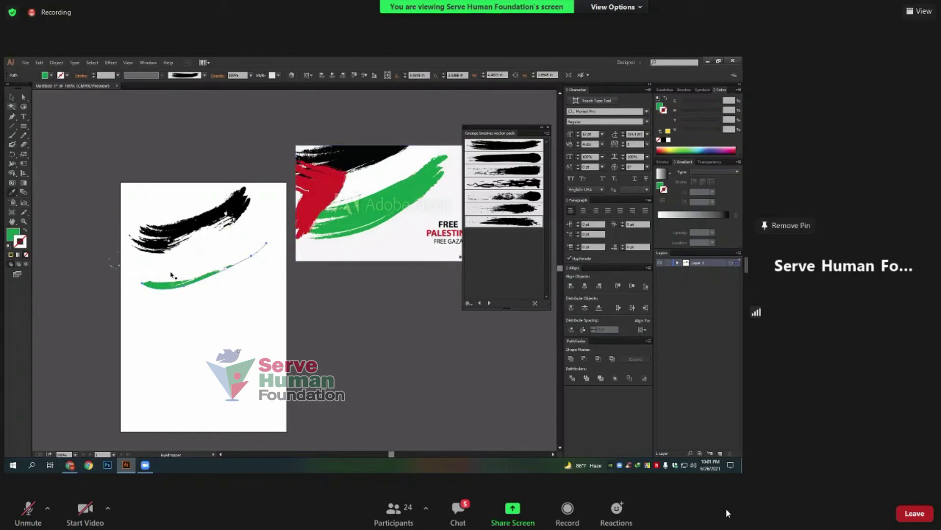
right_click(200, 290)
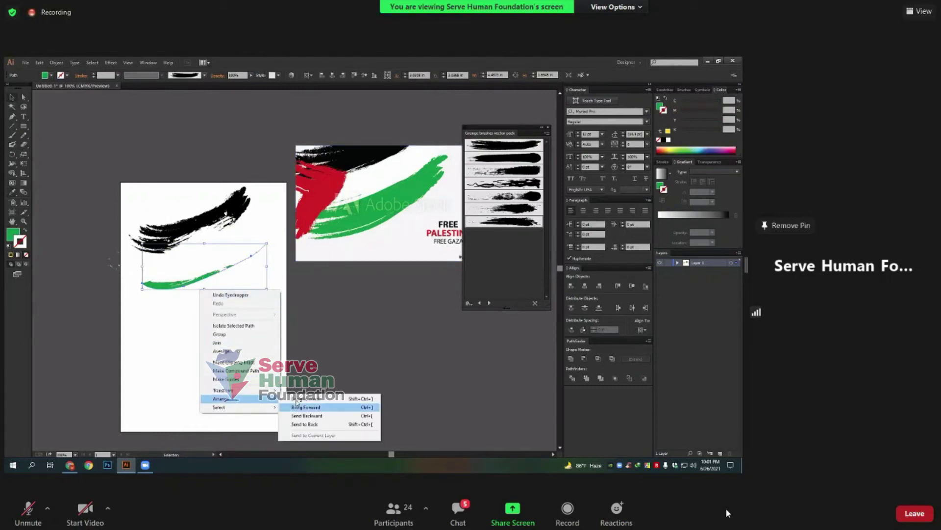
click(293, 399)
click(184, 292)
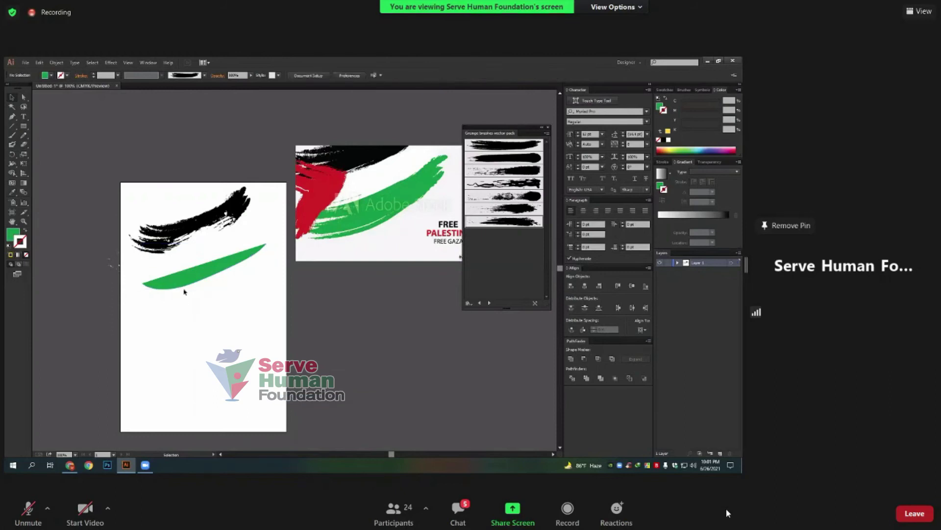
key(ctrl+z)
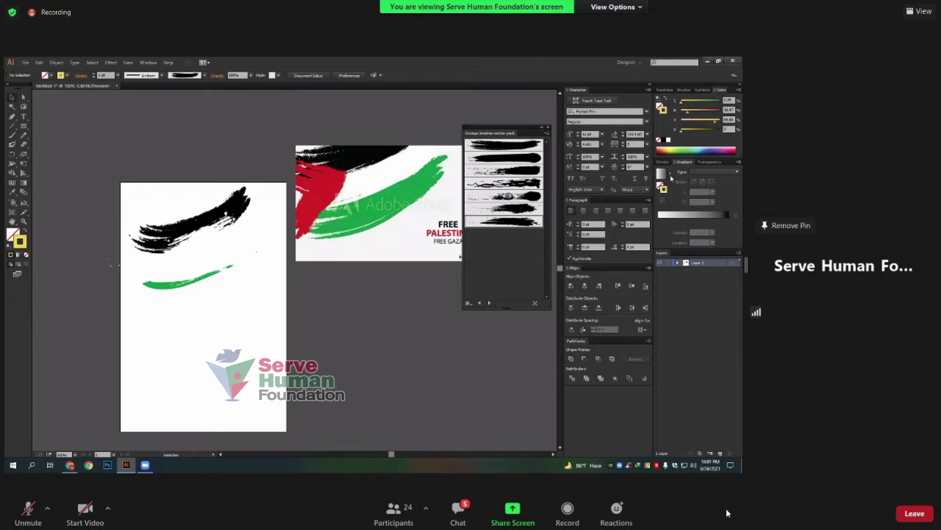
Tint the lower stroke green with the CMYK sliders and bring it to the front
key(a)
click(209, 309)
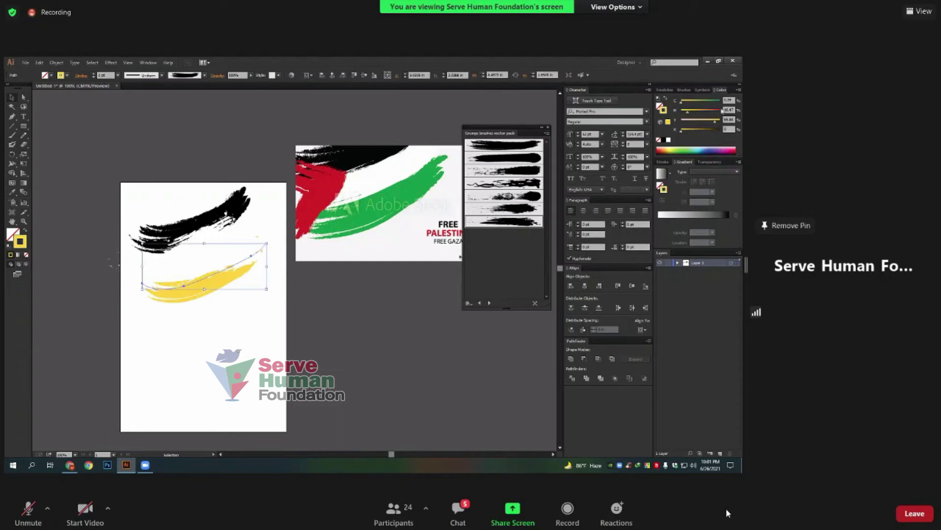
mouse_move(681, 100)
mouse_down()
mouse_move(720, 101)
mouse_move(680, 112)
mouse_move(719, 121)
mouse_up()
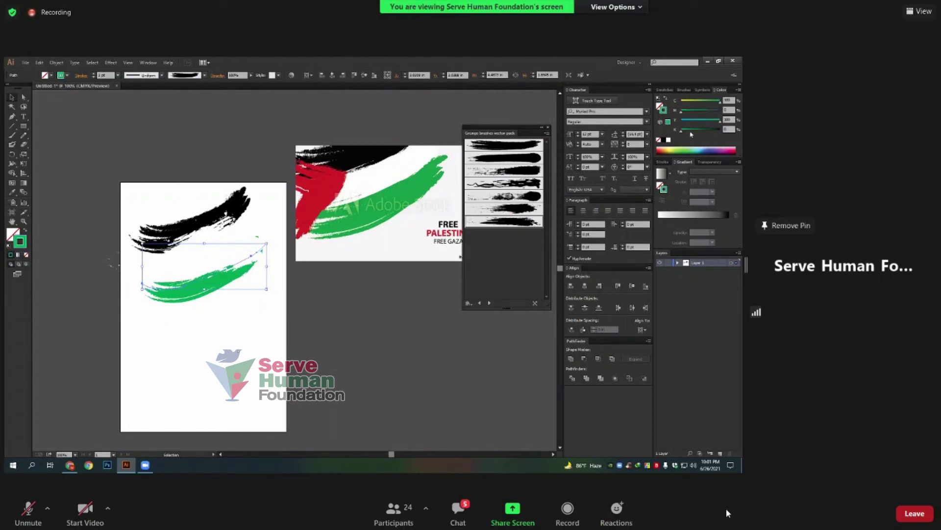
drag(681, 131, 692, 131)
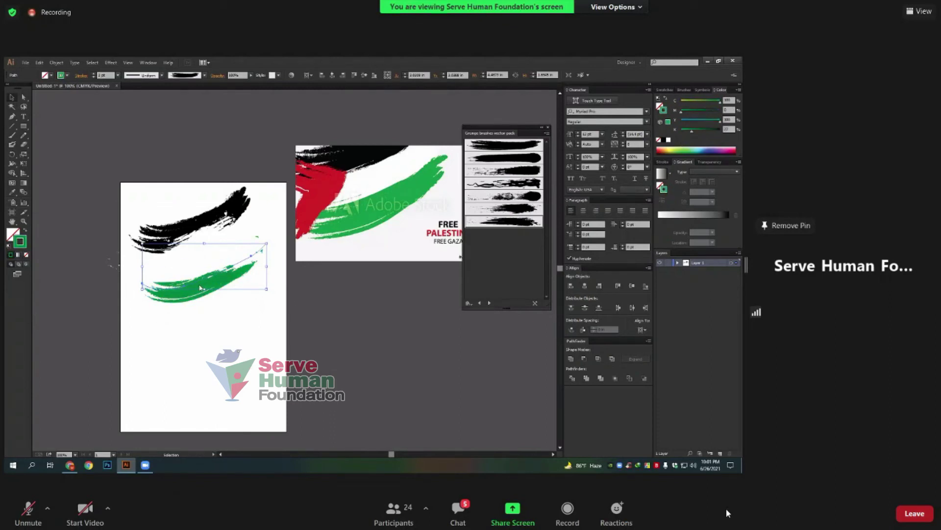
right_click(205, 290)
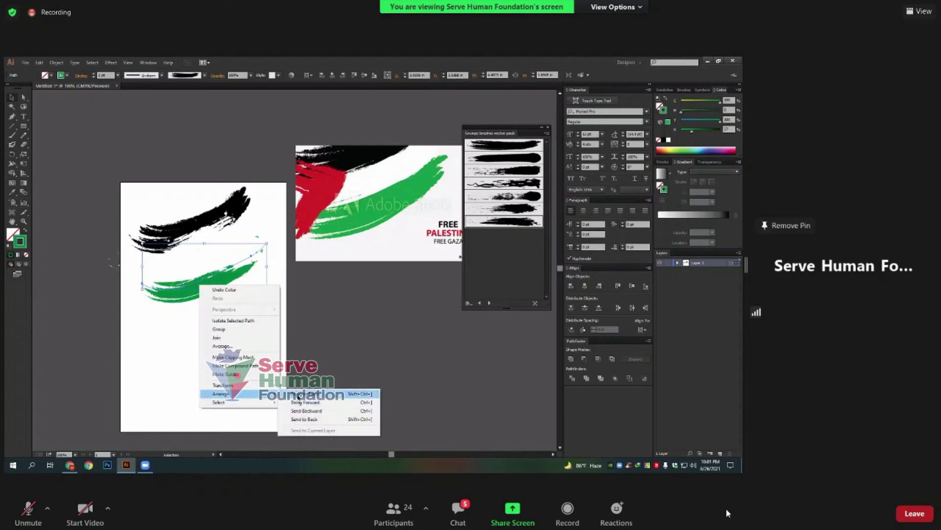
click(298, 402)
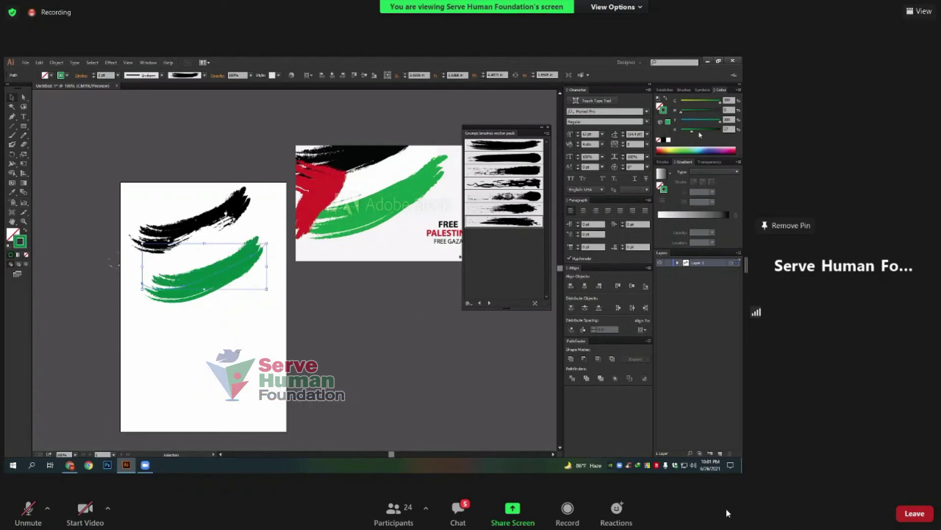
Darken the green slightly and add a touch of magenta, then deselect
drag(683, 133, 687, 130)
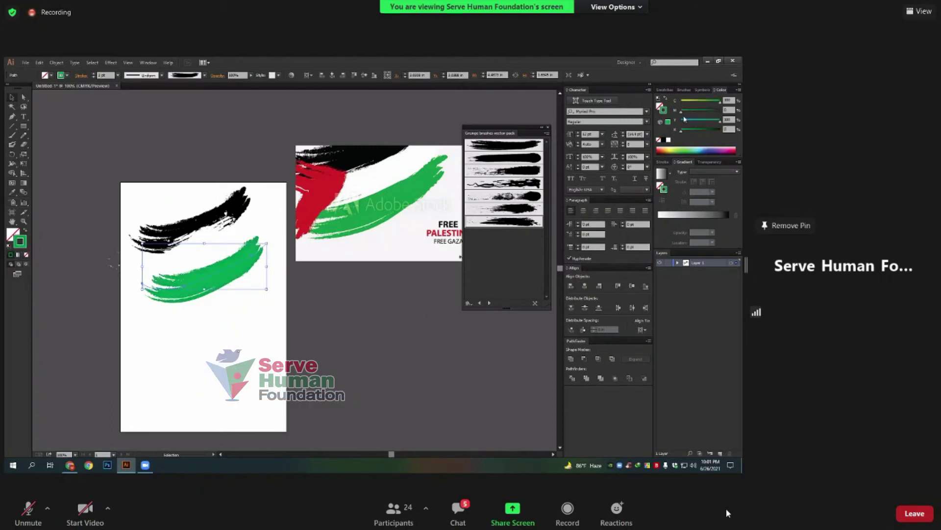
drag(682, 113, 692, 117)
click(137, 199)
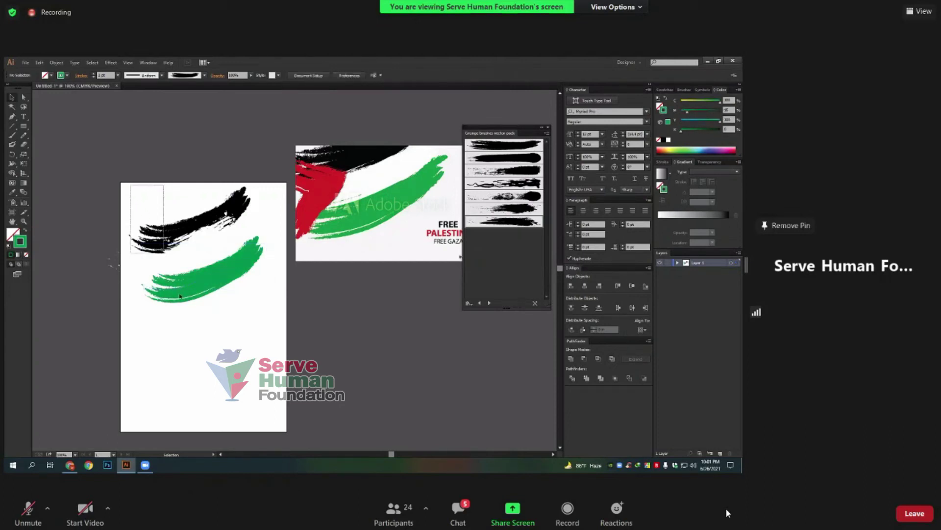
drag(129, 184, 191, 343)
key(ctrl+shift+a)
click(13, 135)
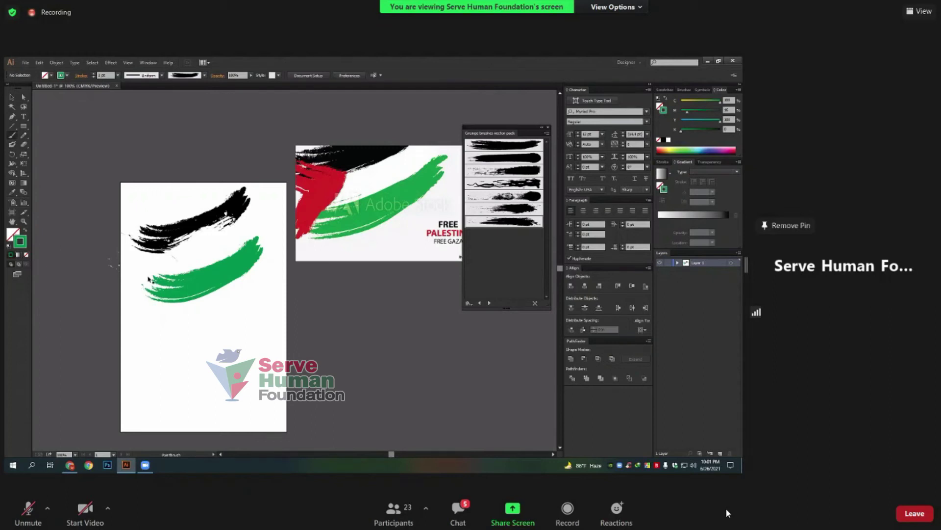
Paint a zig-zag stroke at the left end linking the black and green strokes
drag(122, 260, 260, 212)
drag(126, 239, 146, 285)
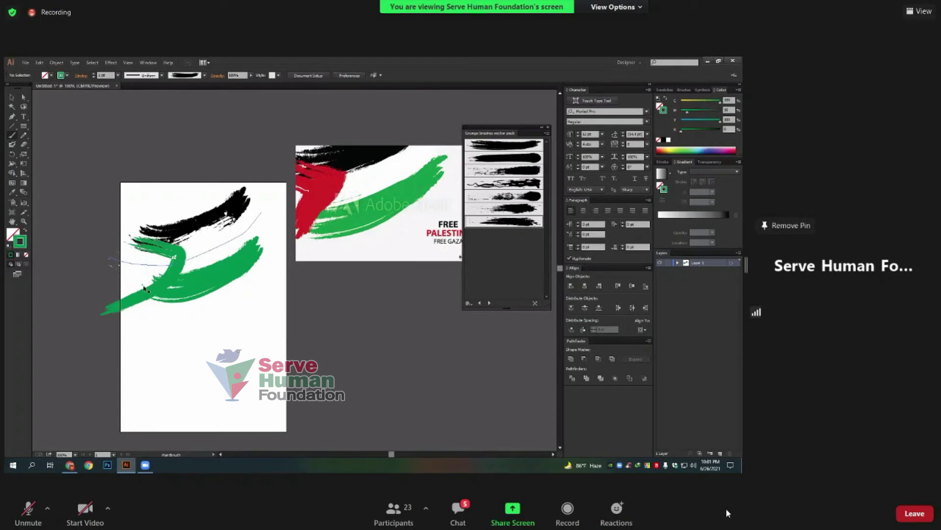
key(ctrl+z)
key(ctrl+z)
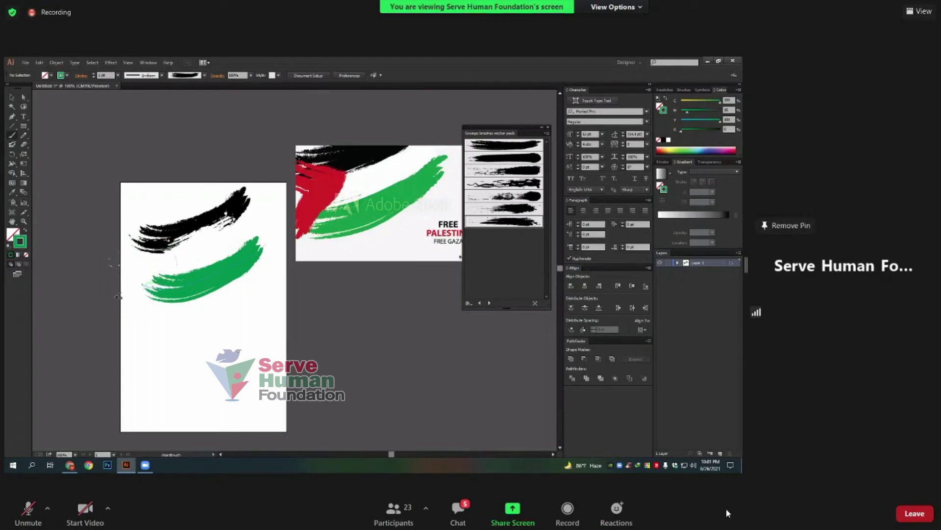
drag(143, 235, 148, 284)
key(ctrl+z)
key(ctrl+z)
key(ctrl+shift+z)
key(ctrl+shift+z)
key(ctrl+z)
drag(125, 246, 136, 300)
Thicken the zig-zag stroke, shift its colour toward red, and move the reference image right
key(v)
click(69, 108)
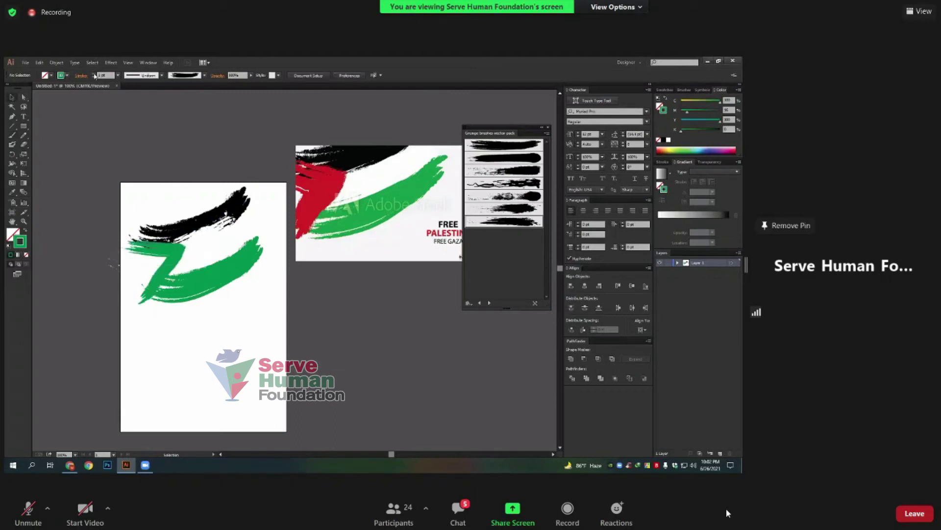
click(174, 254)
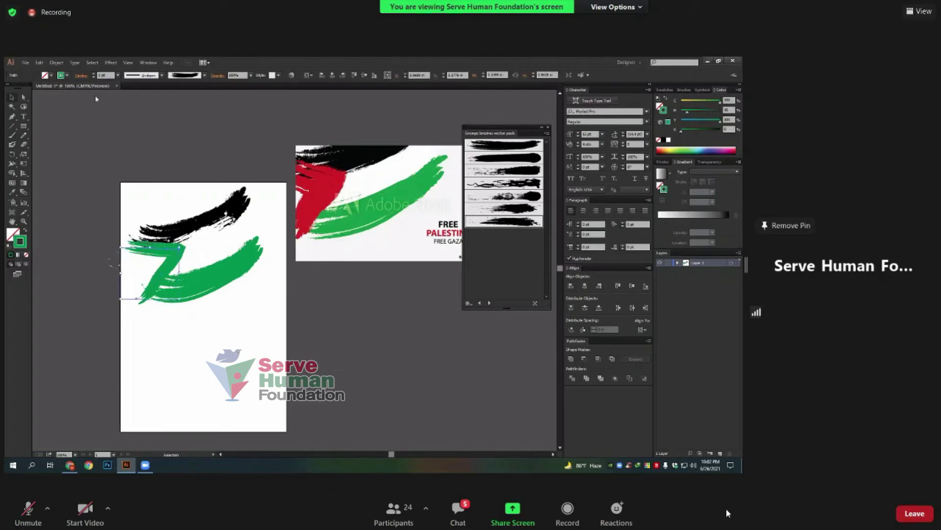
click(93, 73)
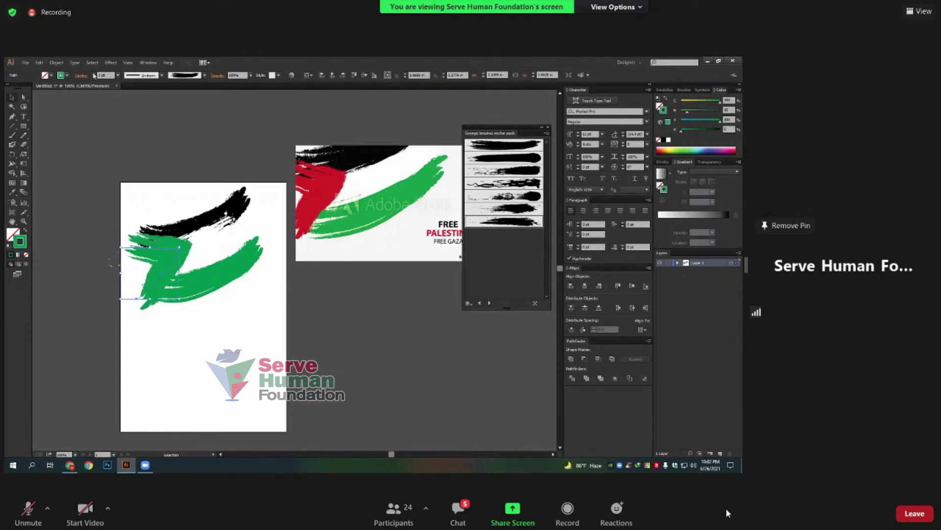
mouse_move(720, 120)
mouse_down()
mouse_move(682, 121)
mouse_move(720, 110)
mouse_move(682, 100)
mouse_up()
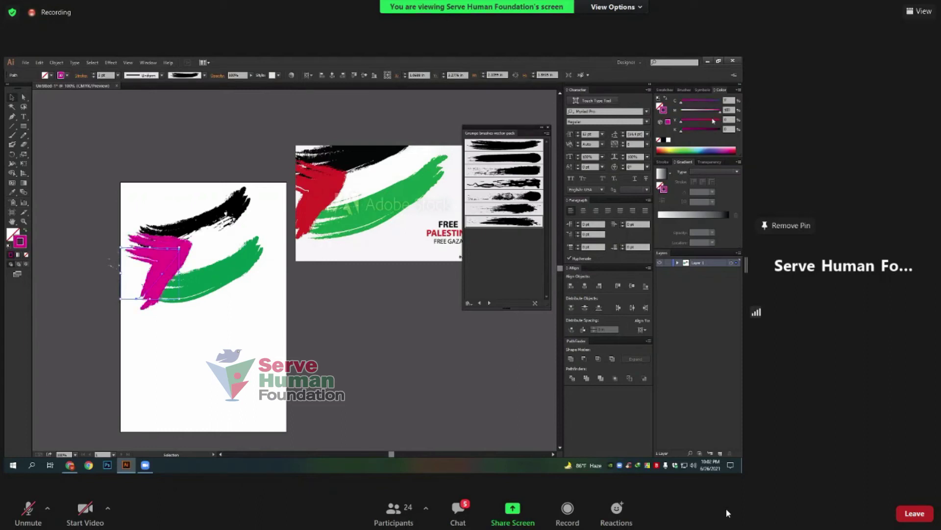
click(344, 318)
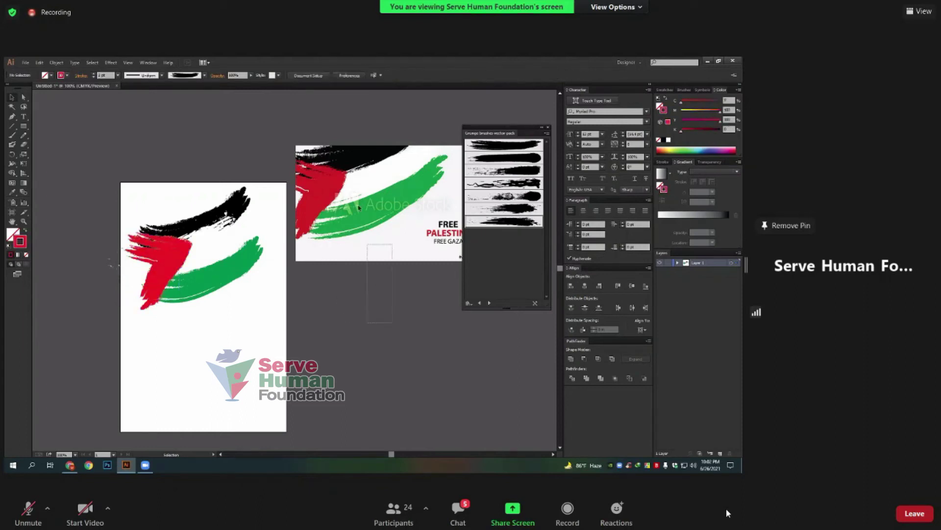
drag(296, 165, 373, 175)
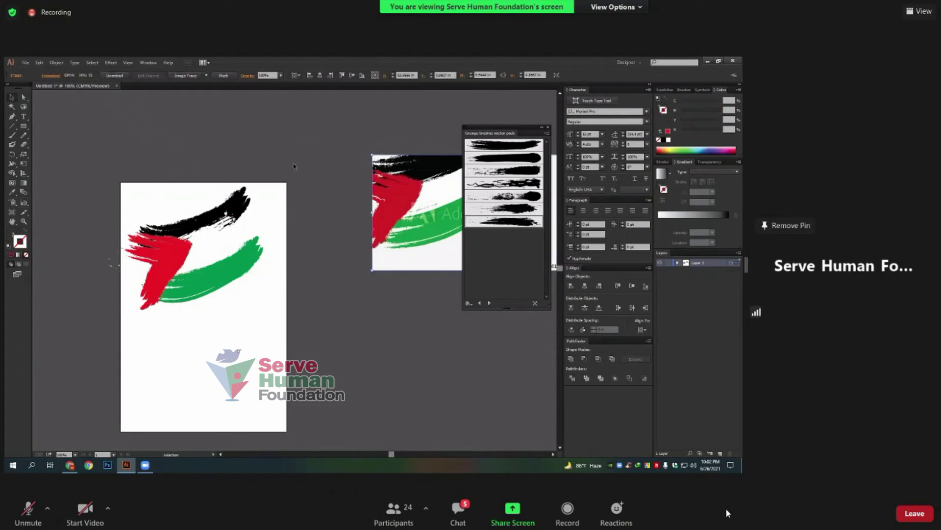
click(294, 167)
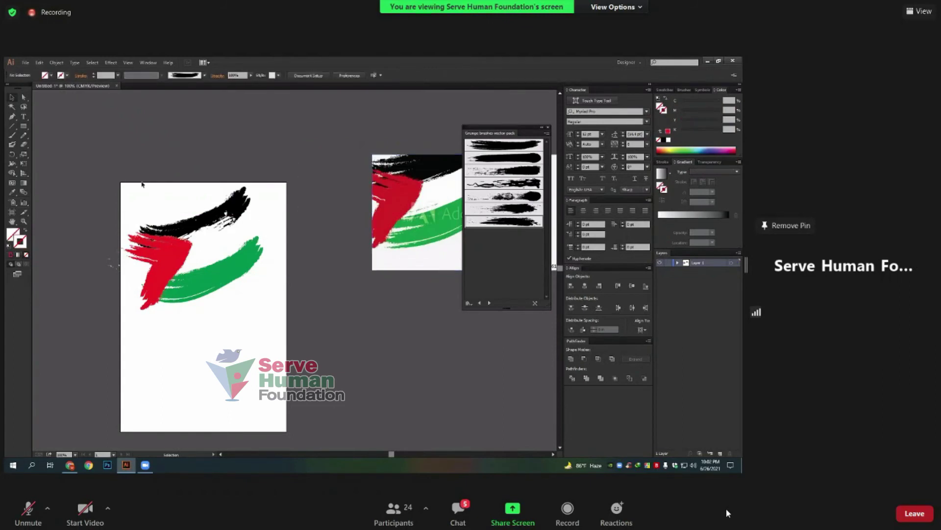
click(237, 209)
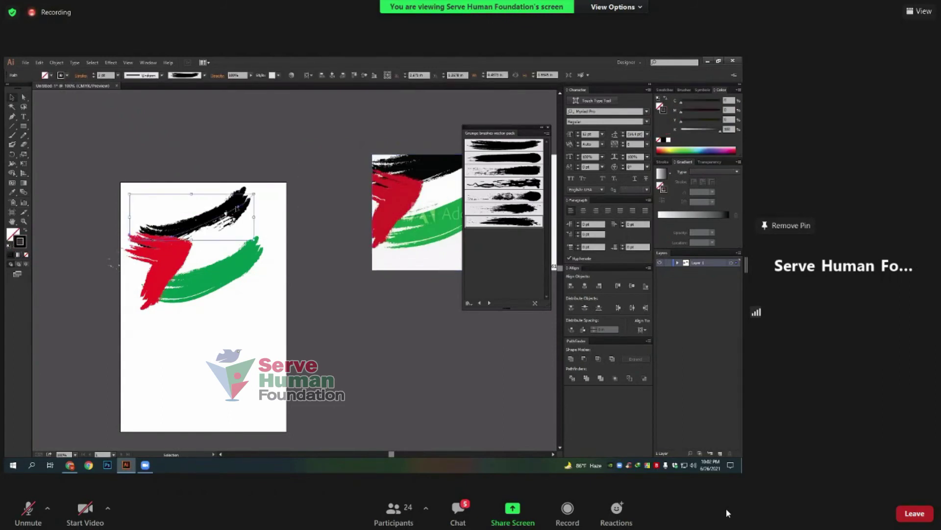
shift+click(177, 255)
right_click(213, 360)
mouse_move(198, 355)
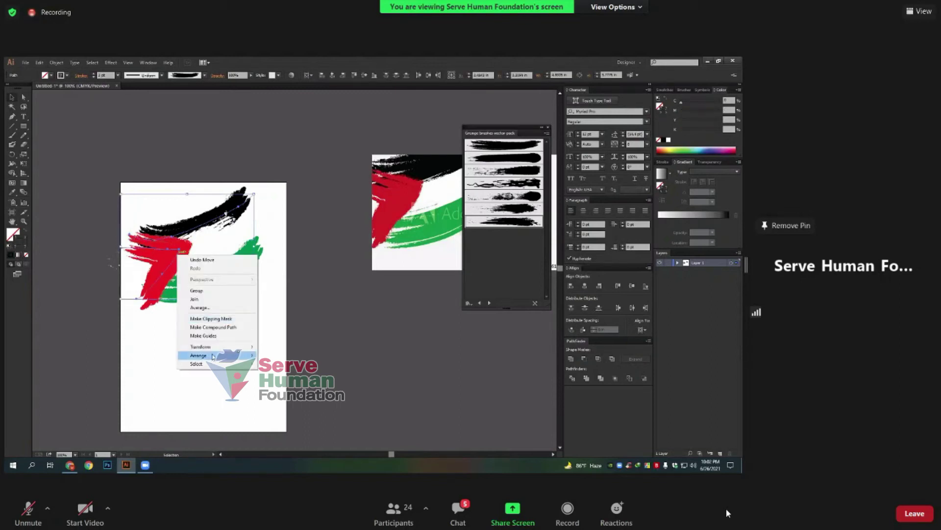
click(275, 355)
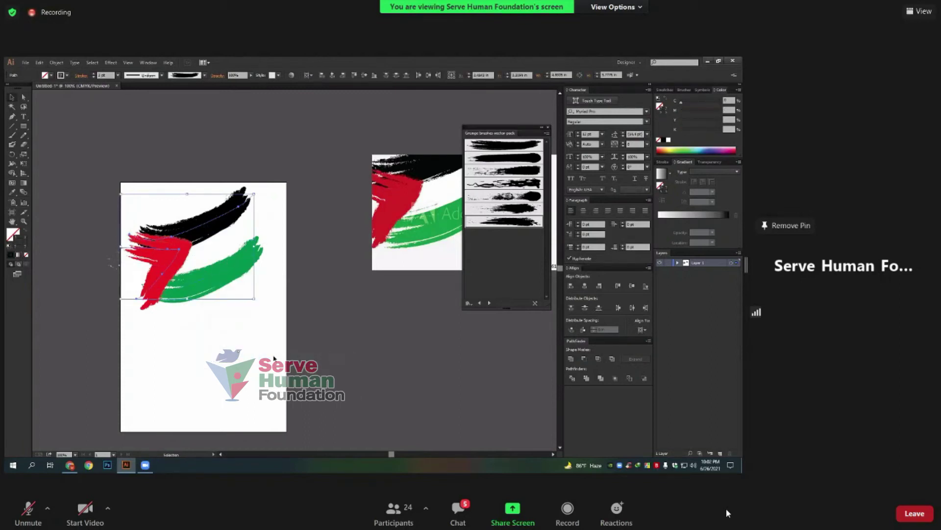
click(267, 357)
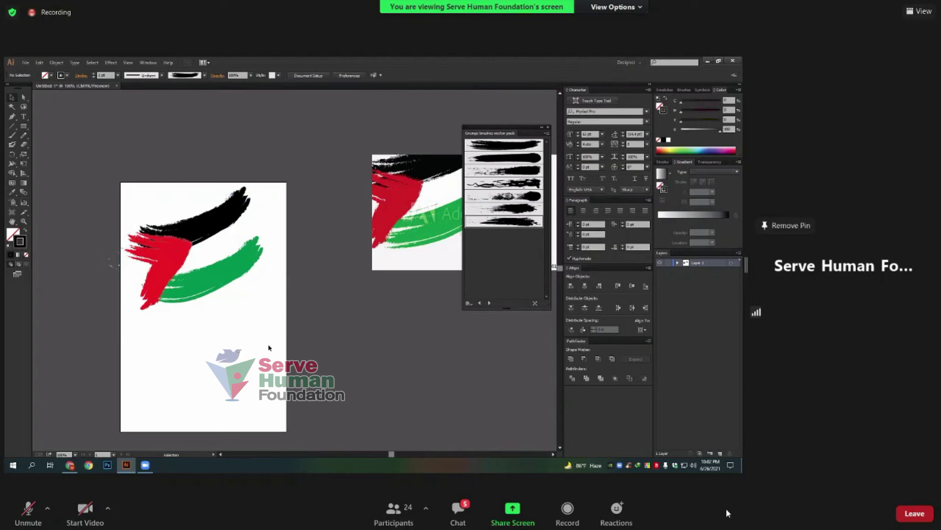
scroll(260, 343, up, 1)
drag(123, 240, 252, 344)
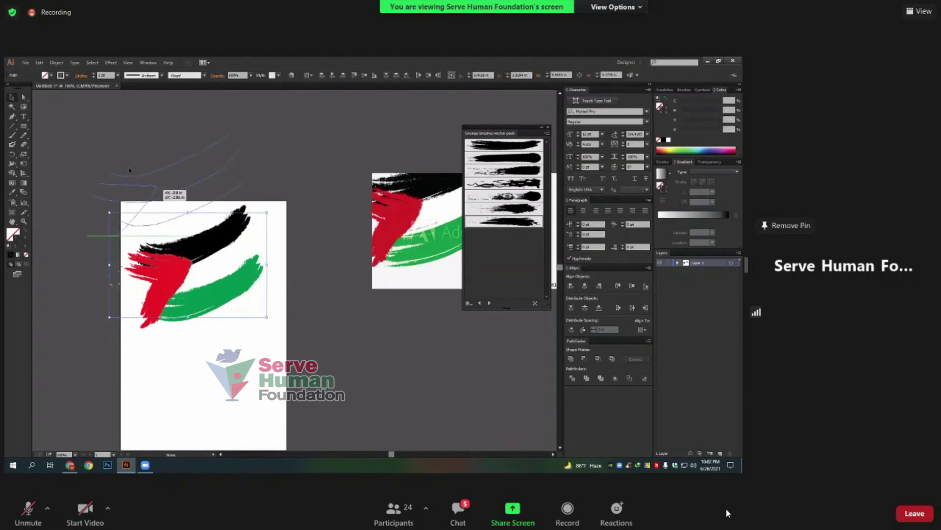
drag(186, 274, 137, 171)
click(222, 268)
key(a)
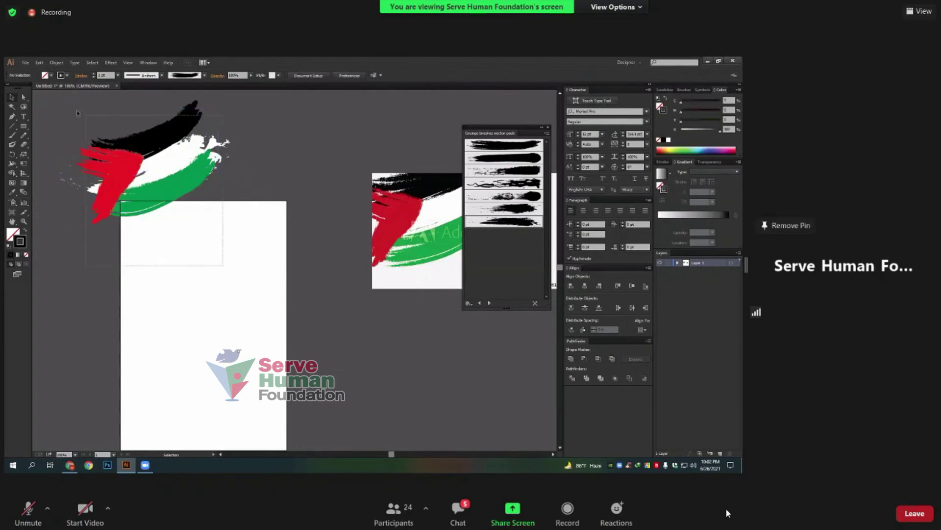
drag(83, 114, 223, 265)
key(v)
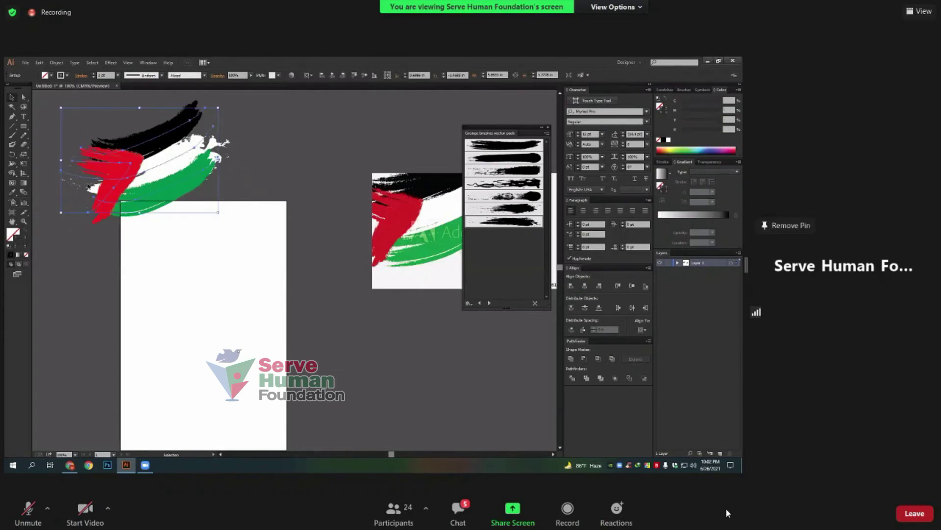
drag(128, 178, 186, 307)
click(320, 311)
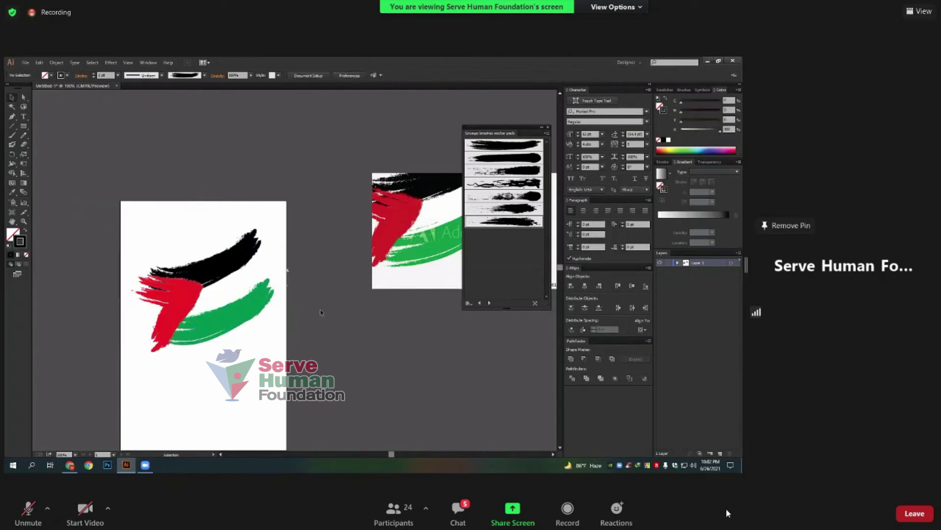
scroll(320, 312, down, 3)
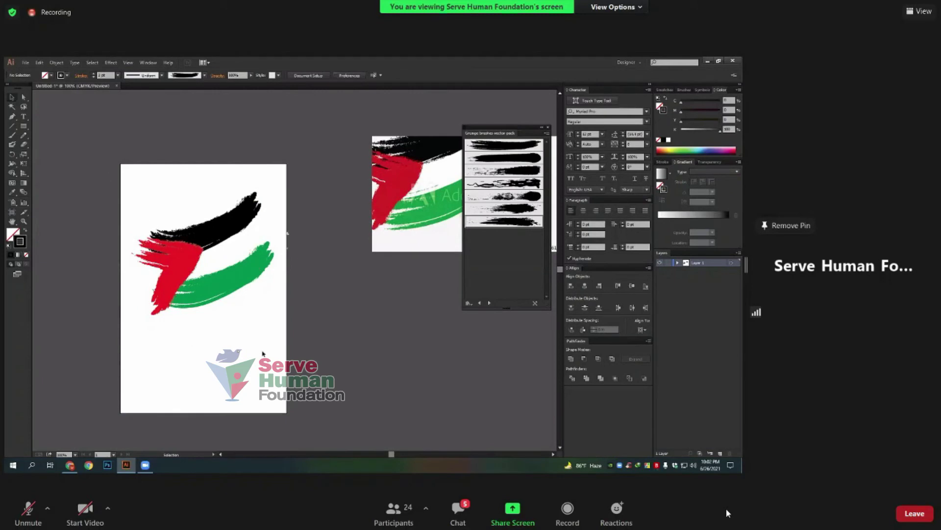
drag(110, 174, 263, 353)
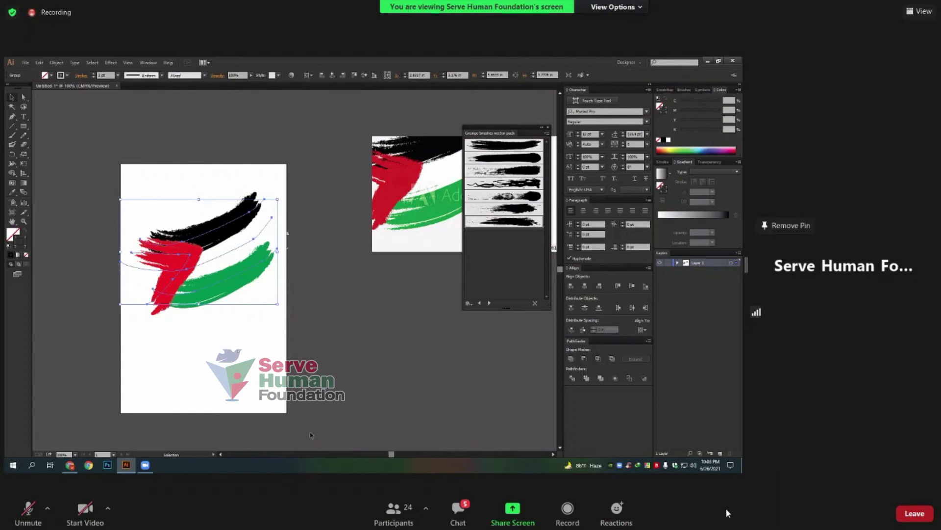
drag(100, 151, 277, 340)
scroll(278, 316, down, 2)
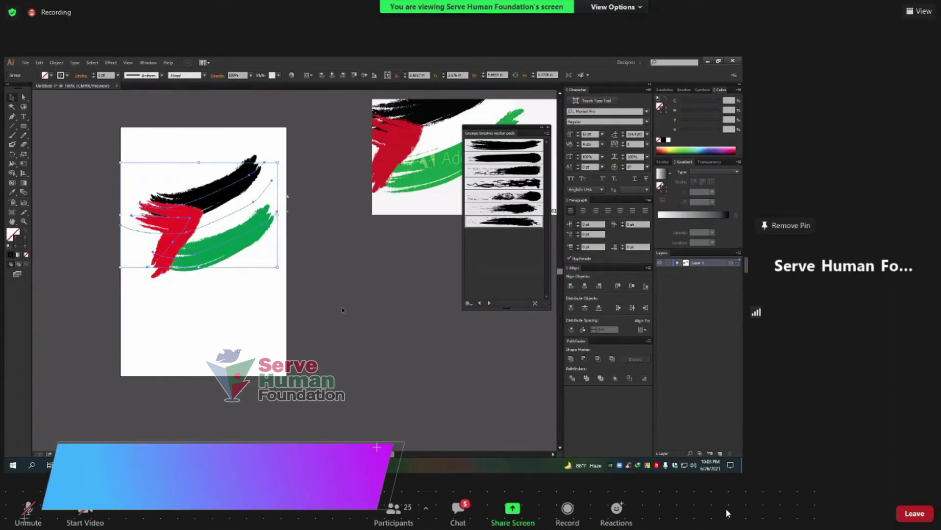
scroll(342, 307, up, 2)
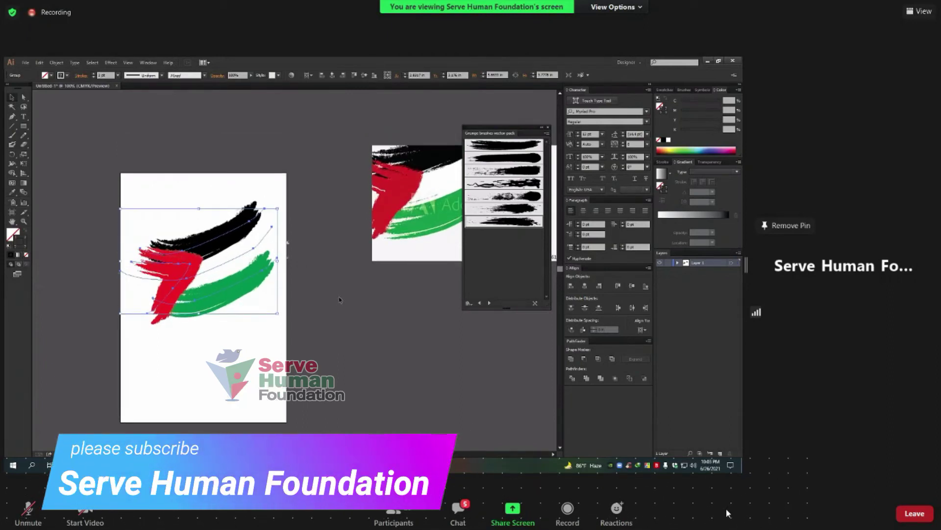
click(340, 300)
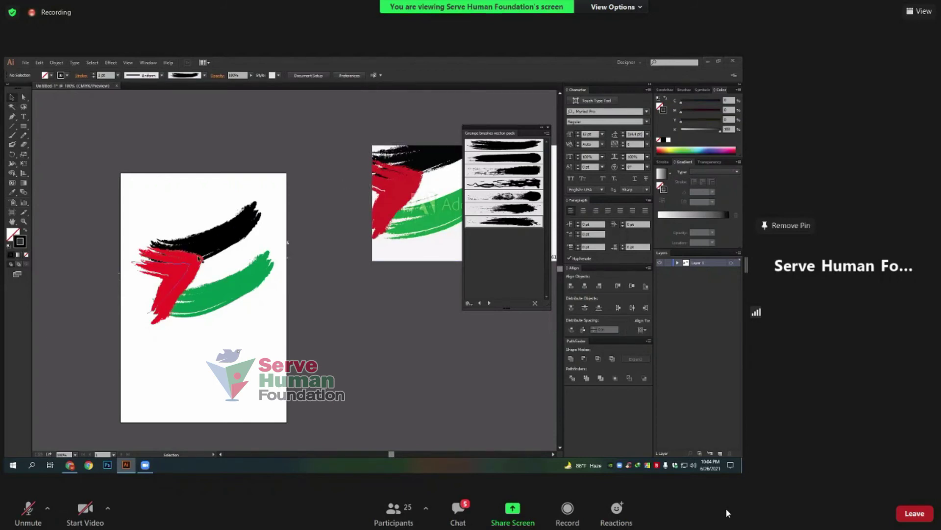
Drag the flag group up-left and rotate it counter-clockwise to a steeper tilt
drag(179, 255, 156, 182)
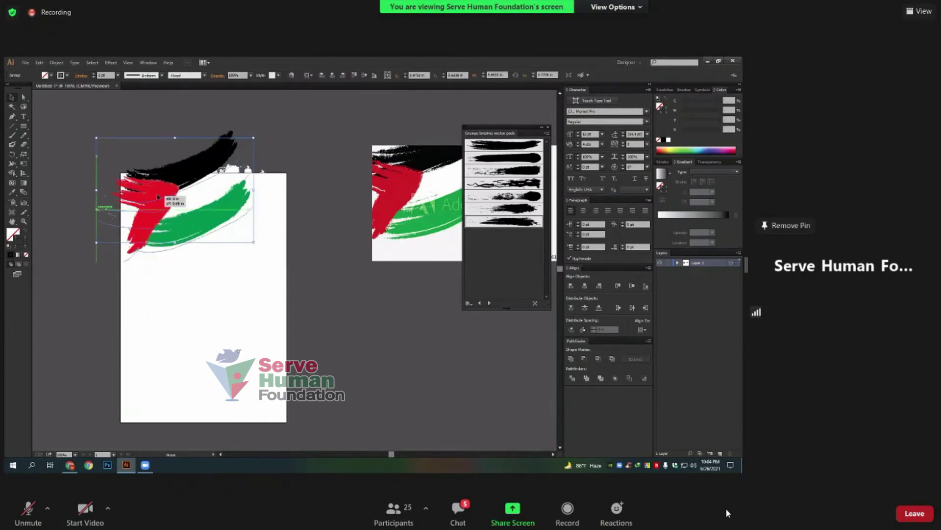
drag(258, 257, 265, 235)
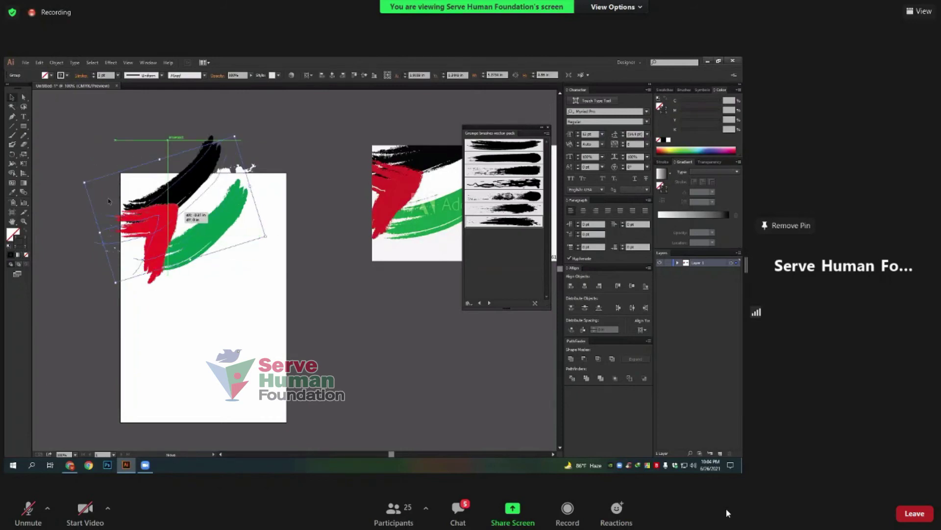
drag(110, 202, 123, 180)
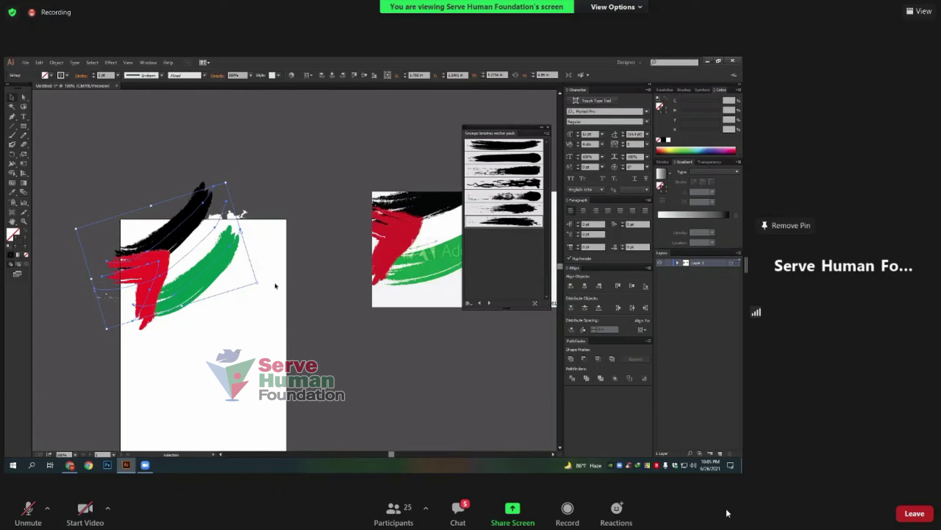
Nudge the flag group up-right and paint a black 7-shaped grunge stroke beneath it
scroll(275, 283, down, 2)
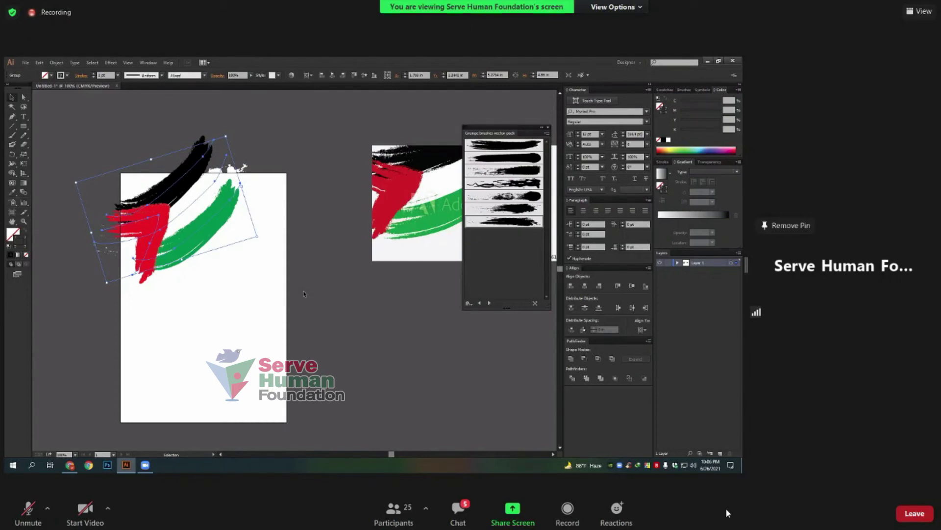
scroll(302, 290, down, 1)
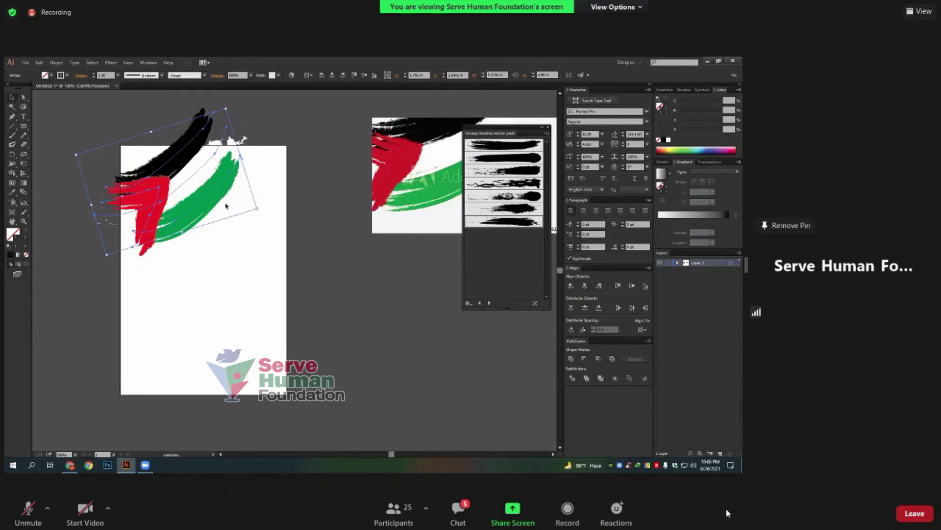
drag(190, 174, 202, 150)
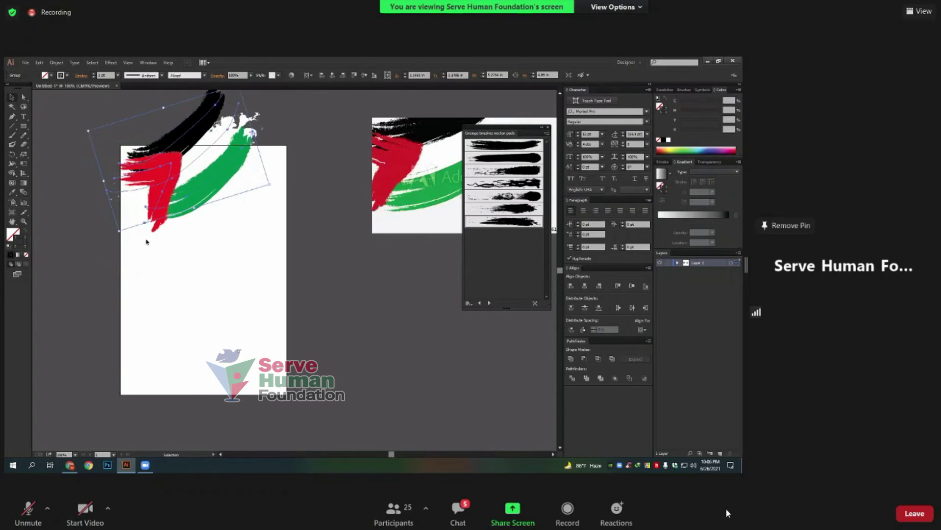
click(12, 136)
drag(153, 265, 192, 323)
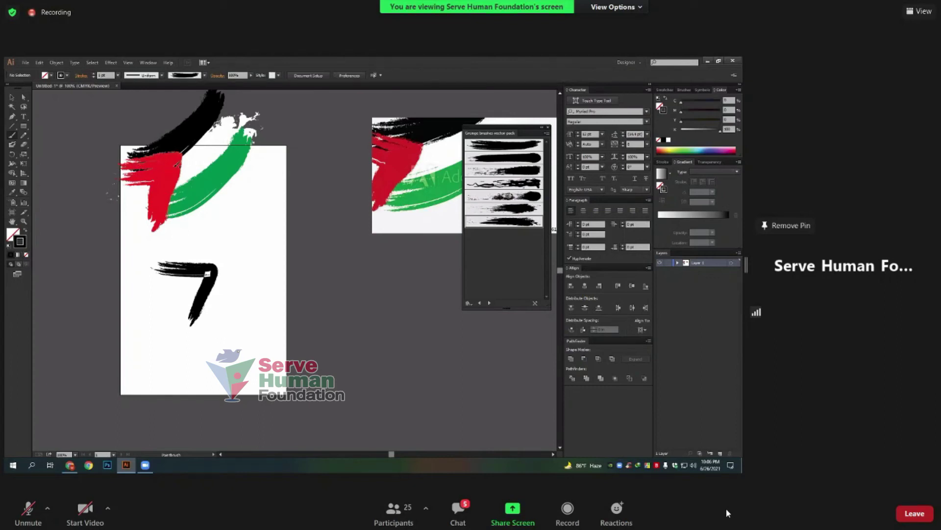
Delete the black 7-shaped stroke
click(12, 97)
click(205, 277)
key(Delete)
Move the flag group back down, ungroup it, and delete its red stroke
click(223, 181)
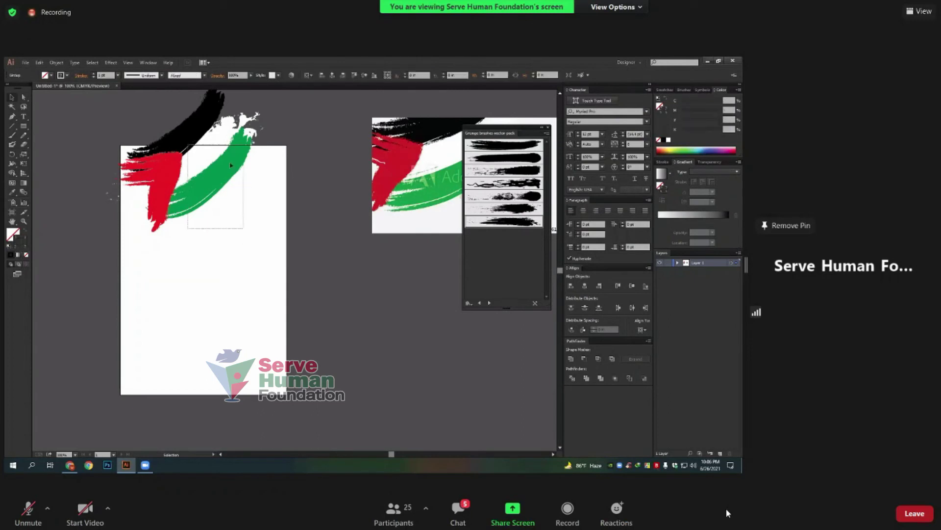
drag(227, 165, 247, 238)
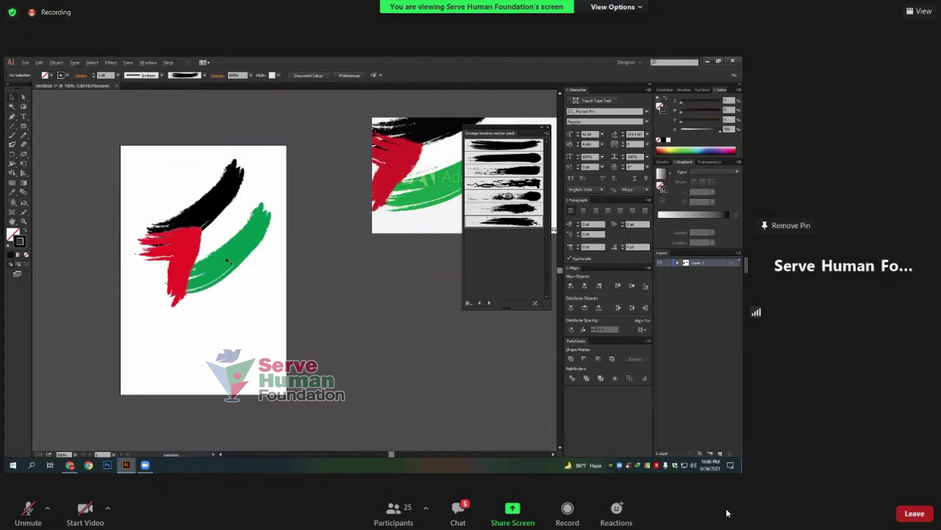
scroll(178, 290, up, 1)
right_click(233, 230)
click(271, 276)
click(201, 221)
key(Delete)
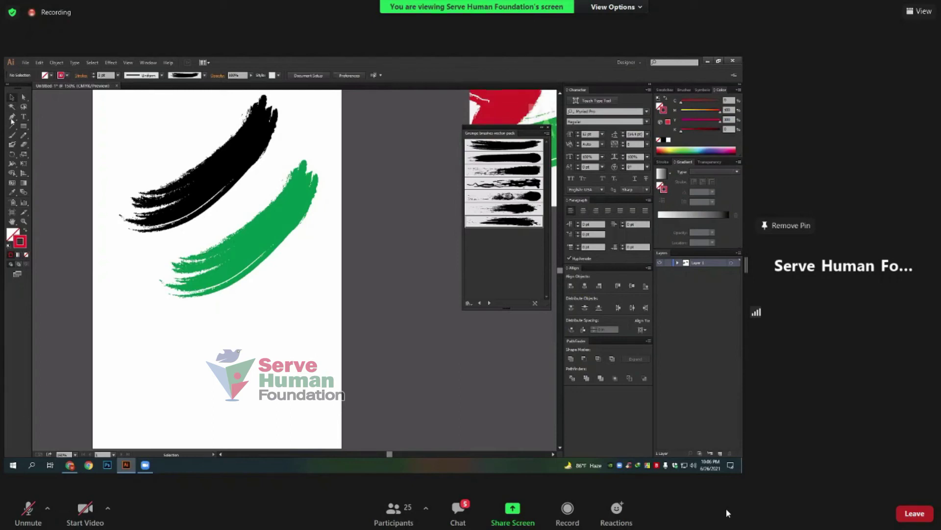
Paint a replacement red grunge stroke on the flag and delete the stray extra one
click(12, 135)
drag(159, 320, 157, 321)
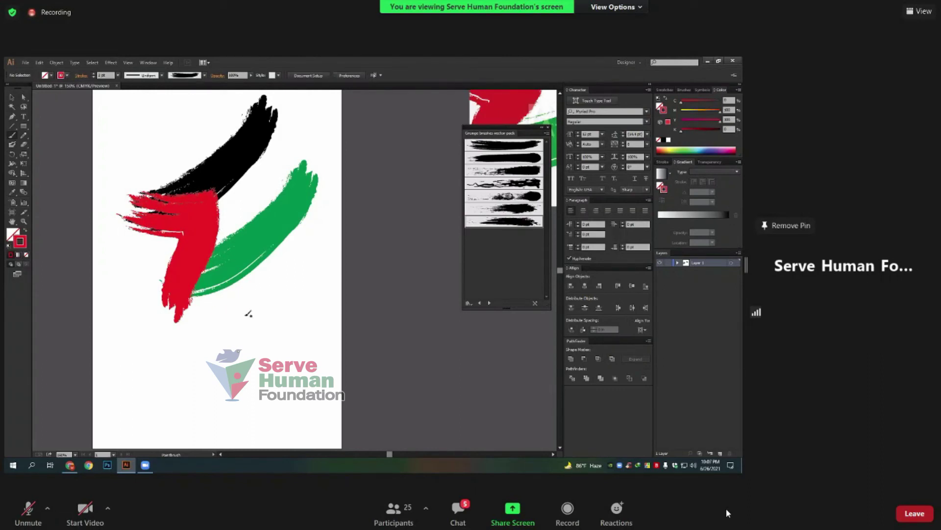
drag(261, 400, 262, 400)
key(v)
click(316, 302)
key(Delete)
drag(158, 201, 35, 143)
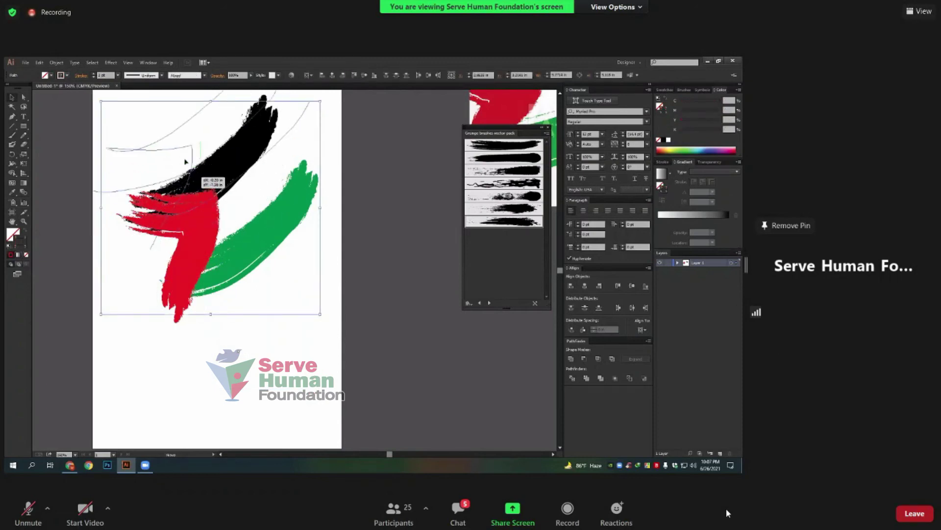
click(14, 136)
drag(136, 293, 148, 290)
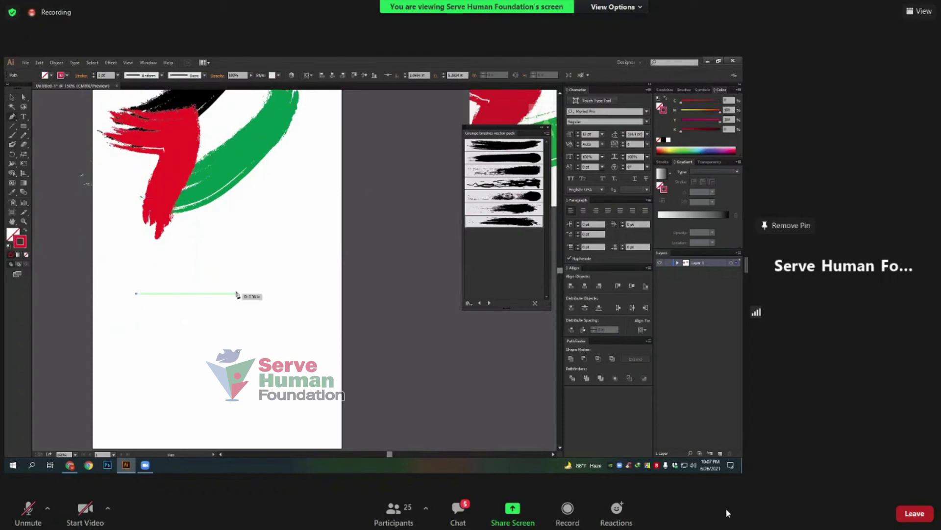
drag(235, 290, 253, 282)
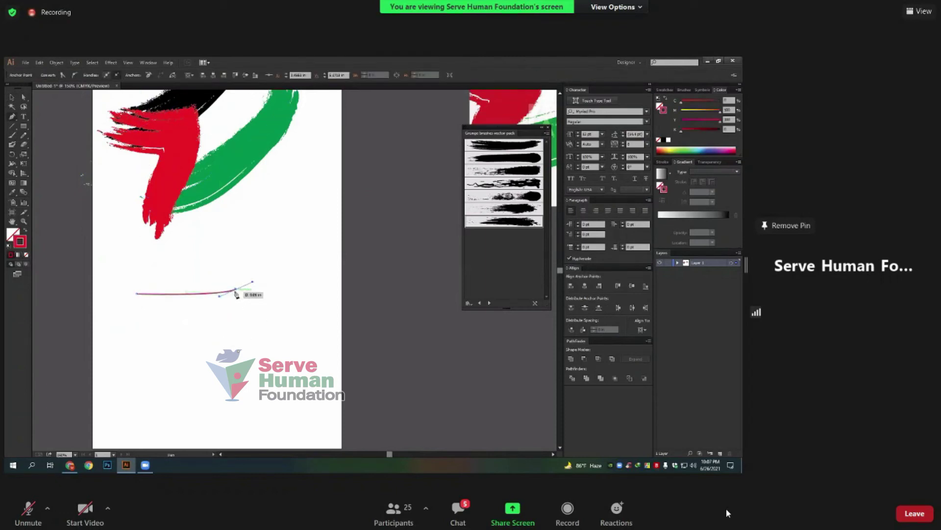
drag(195, 372, 167, 399)
key(ctrl+z)
drag(166, 380, 110, 419)
key(v)
scroll(213, 307, up, 2)
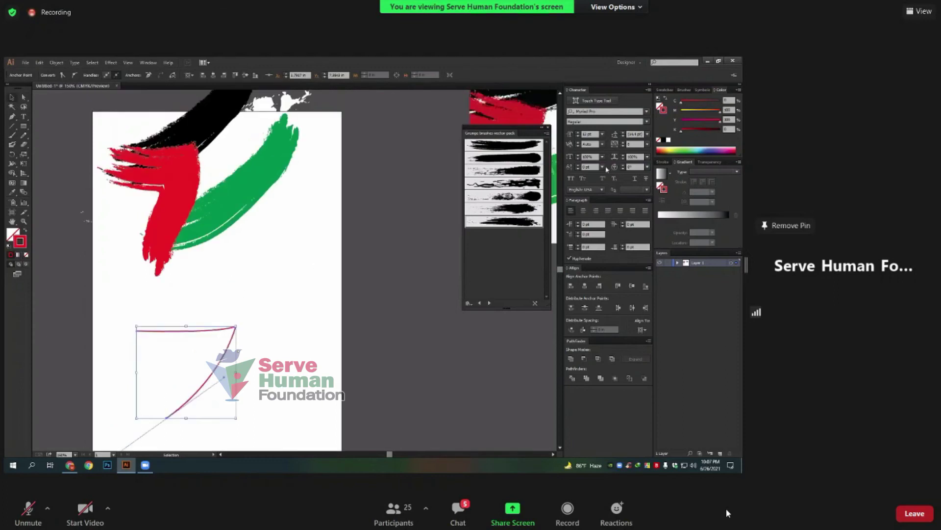
click(514, 146)
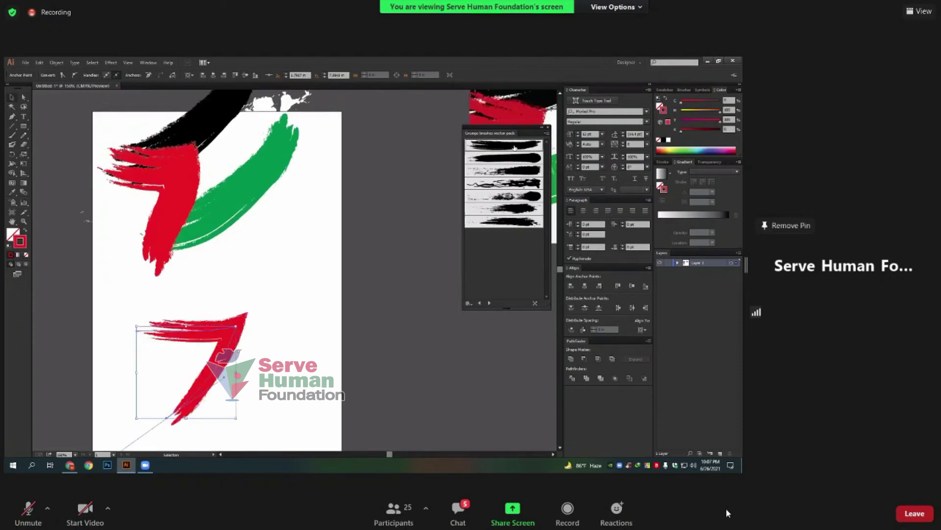
click(519, 222)
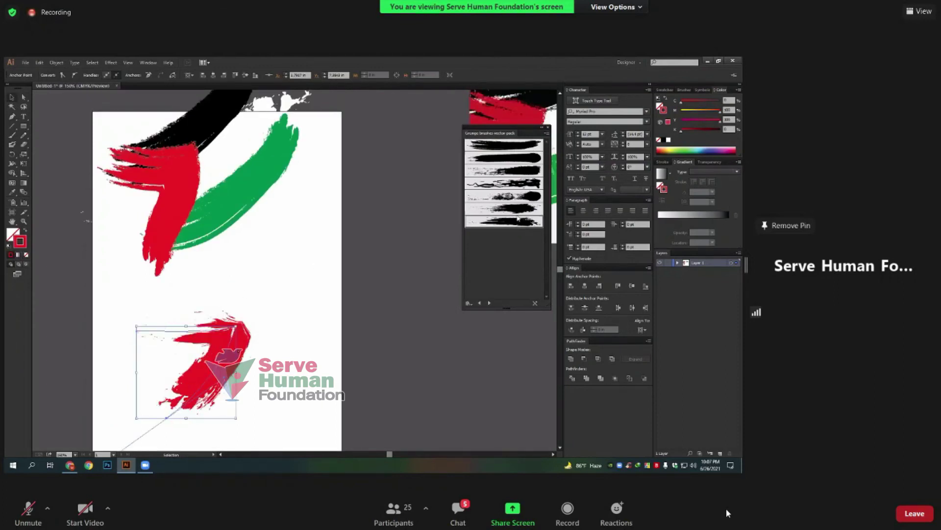
click(507, 147)
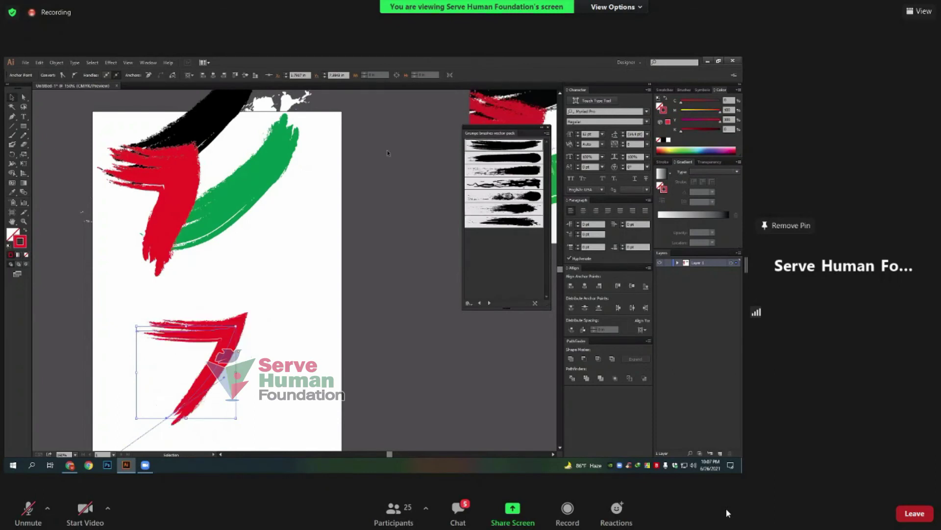
click(299, 371)
click(199, 356)
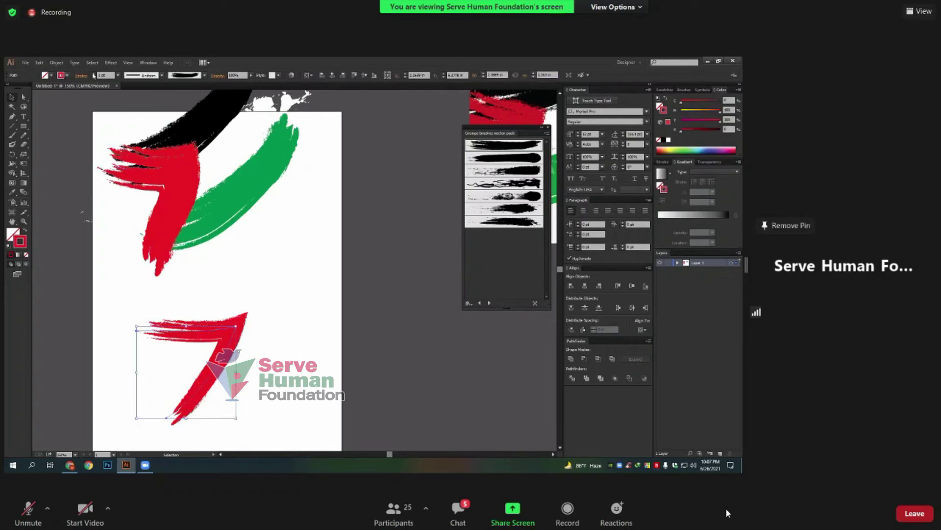
click(93, 73)
click(254, 337)
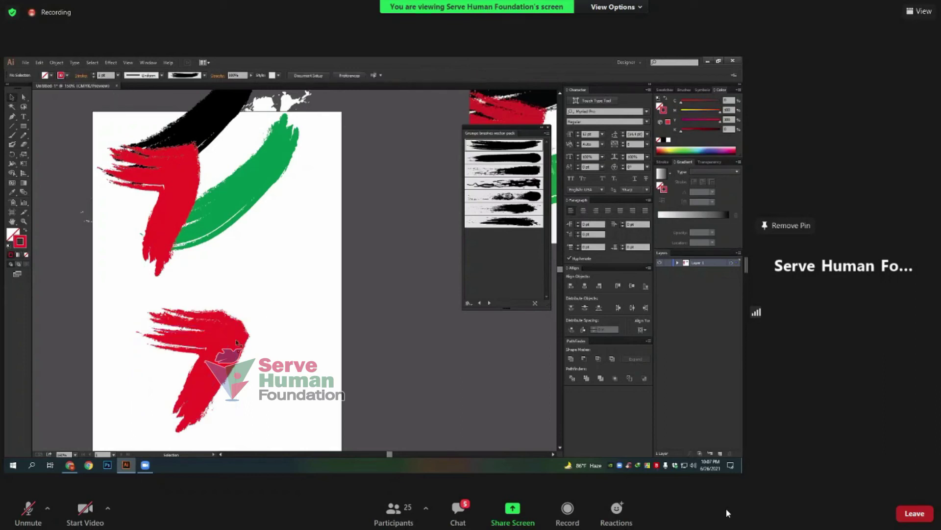
drag(327, 269, 328, 269)
click(371, 362)
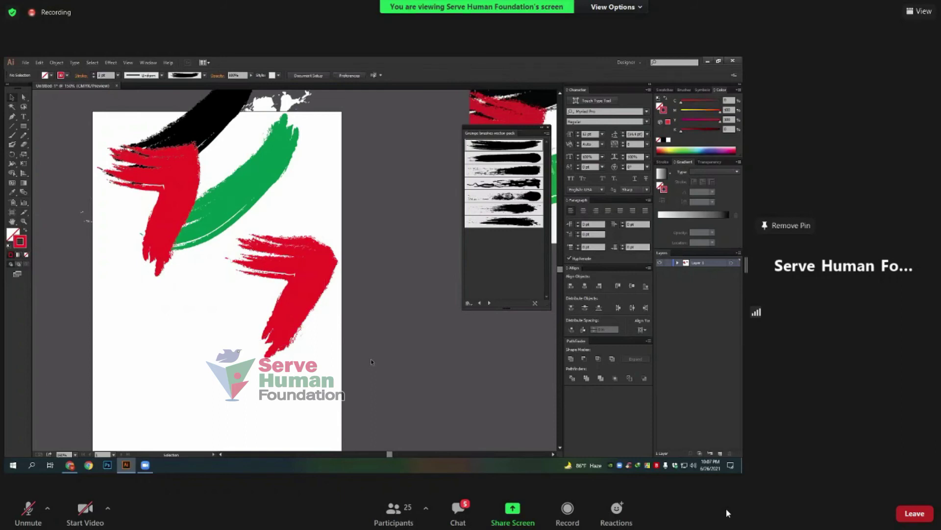
scroll(371, 361, up, 2)
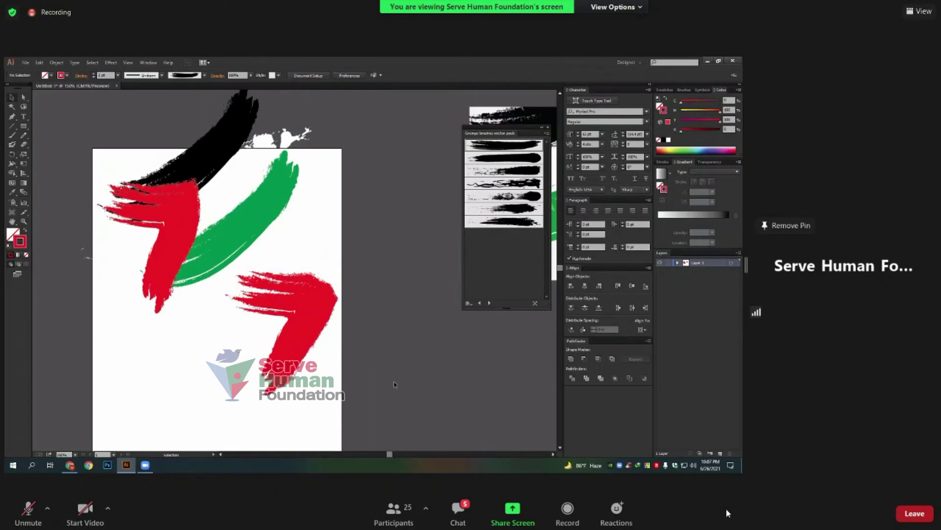
click(286, 268)
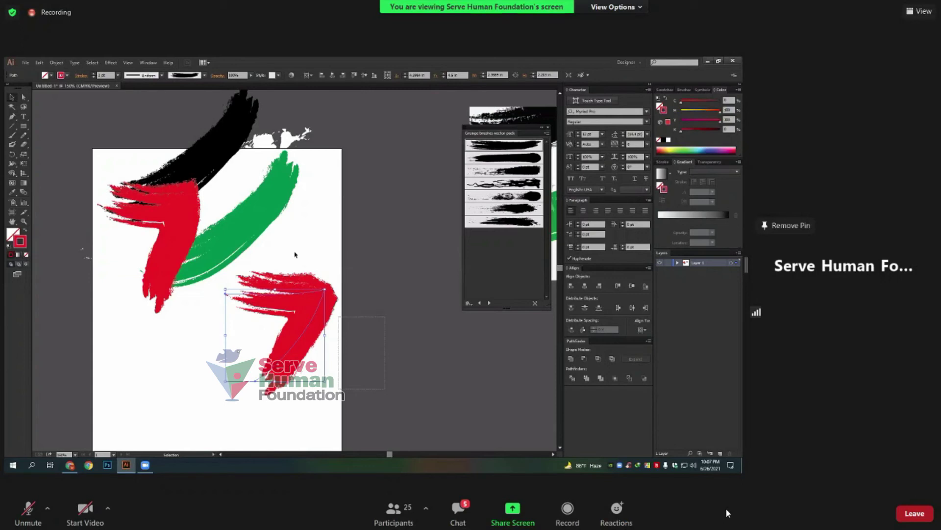
key(Delete)
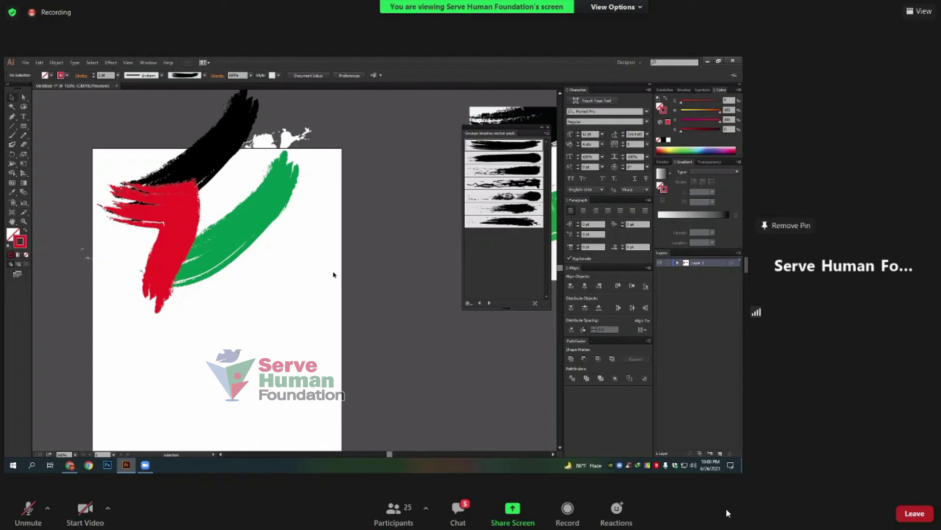
Marquee-select all flag strokes, check Transparency, and open the Effect menu's Artistic effects
mouse_move(105, 154)
mouse_down()
mouse_move(258, 211)
mouse_move(277, 239)
mouse_up()
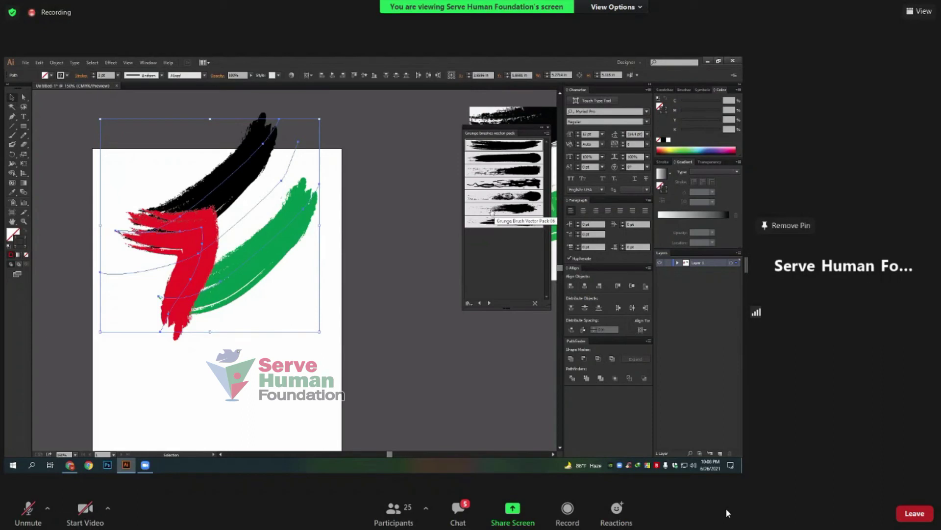
click(300, 376)
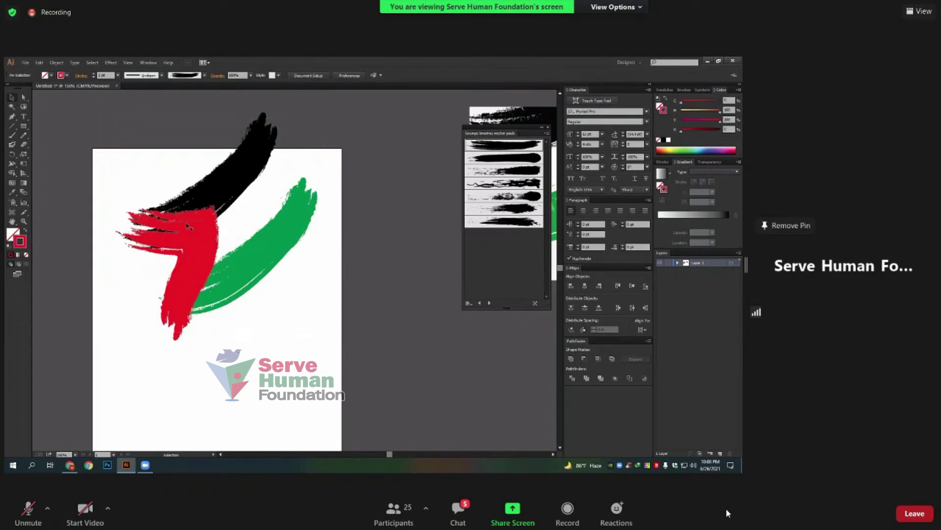
drag(99, 139, 302, 354)
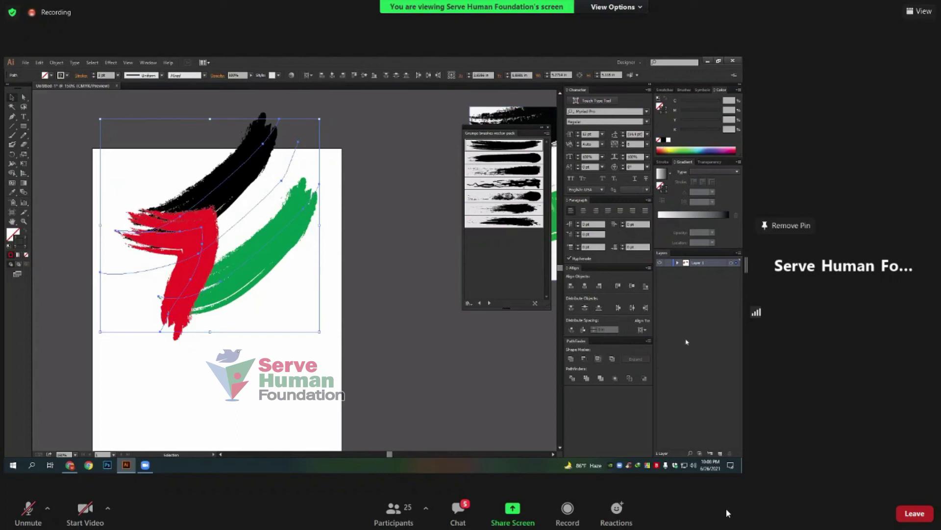
click(718, 162)
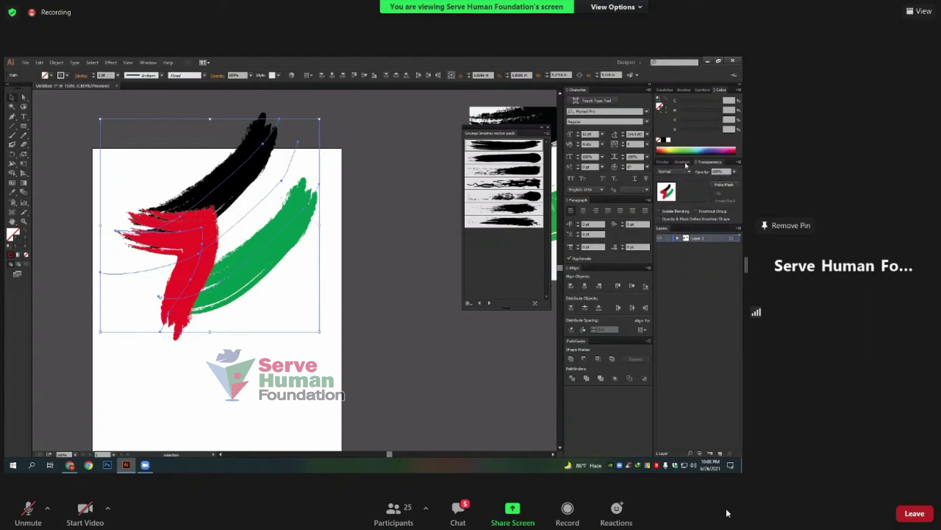
click(683, 162)
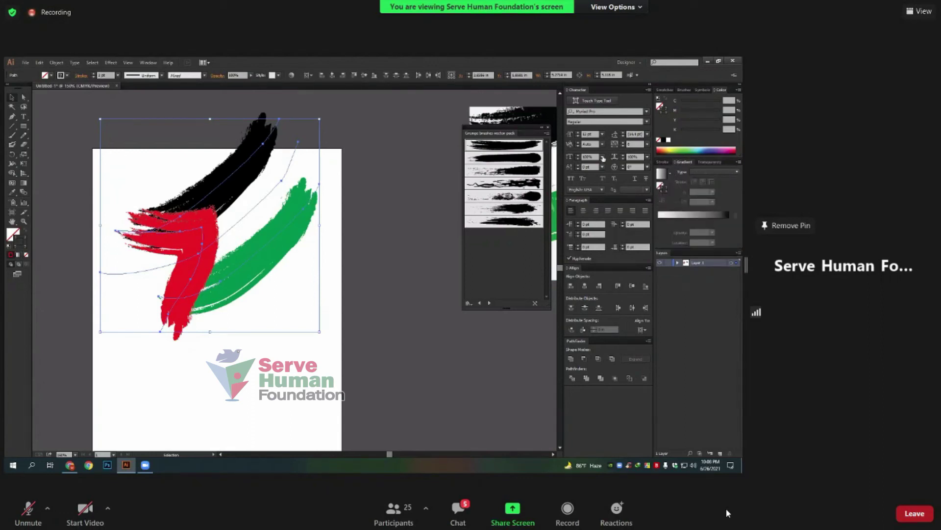
click(111, 62)
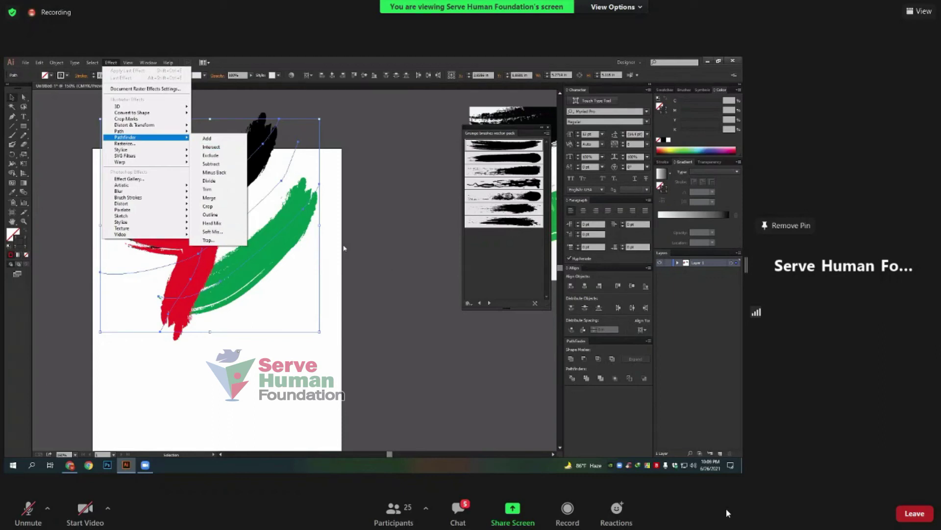
mouse_move(145, 234)
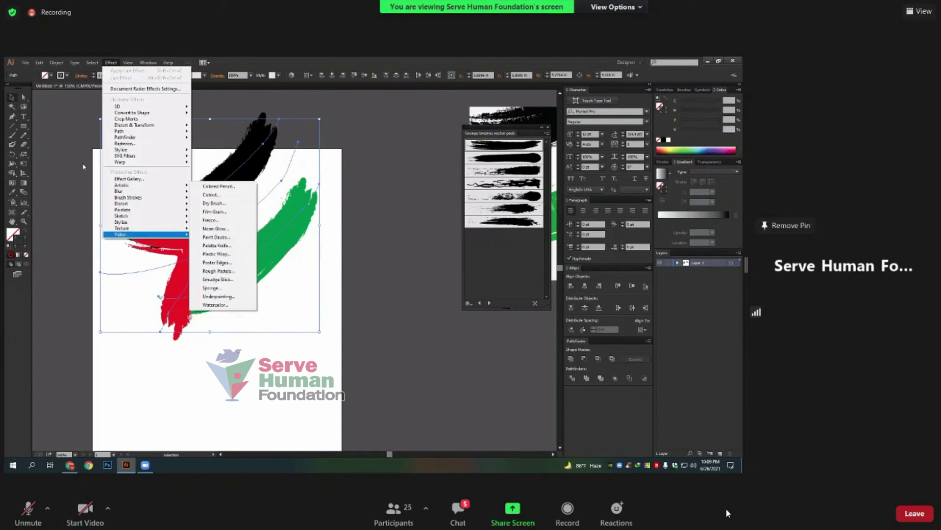
Dismiss the menus and drag the flag artwork down so it overlaps the logo's top
click(63, 104)
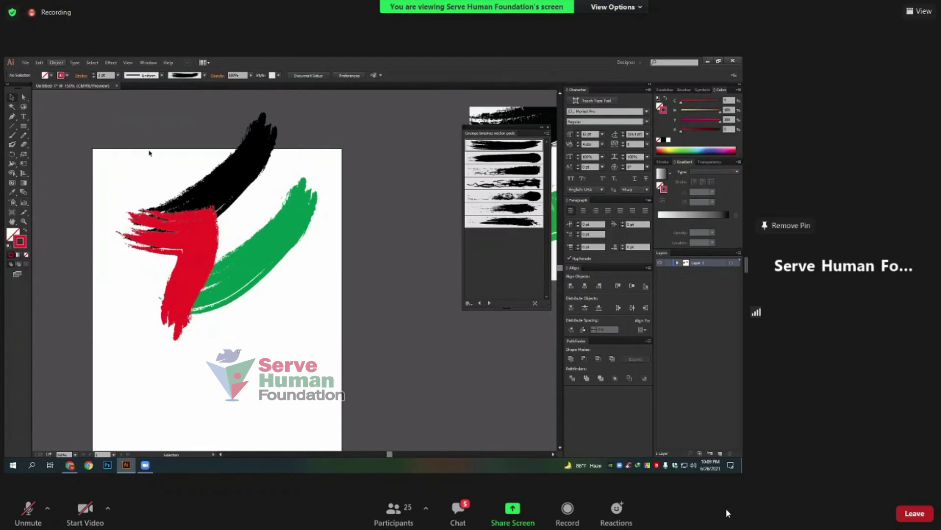
click(39, 62)
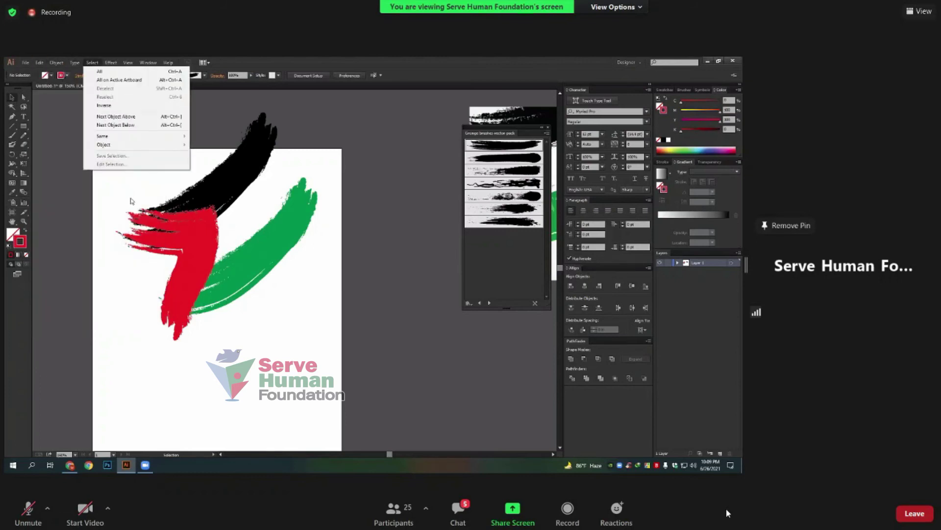
click(148, 62)
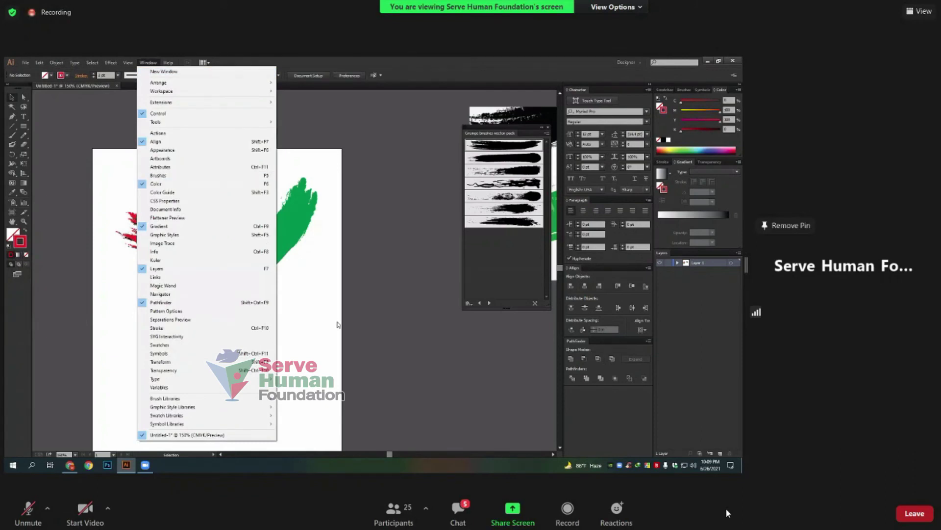
click(369, 284)
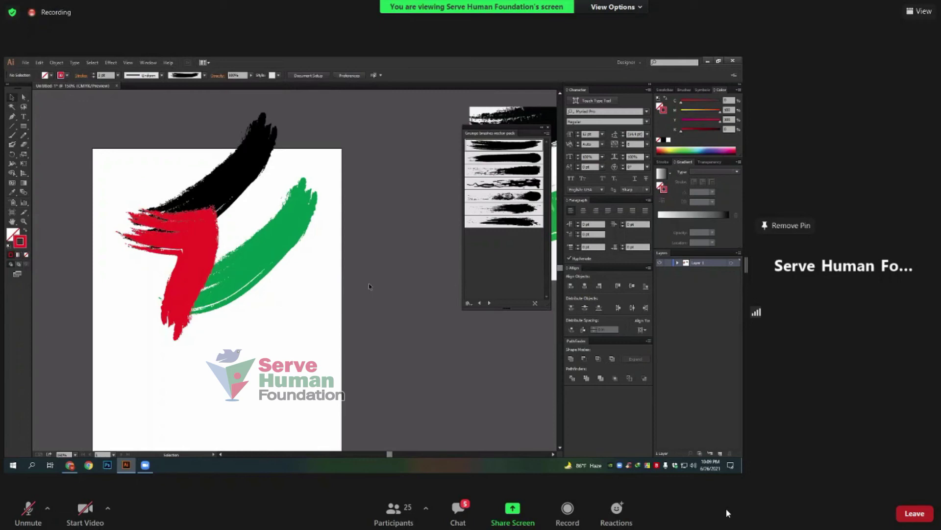
scroll(369, 286, down, 2)
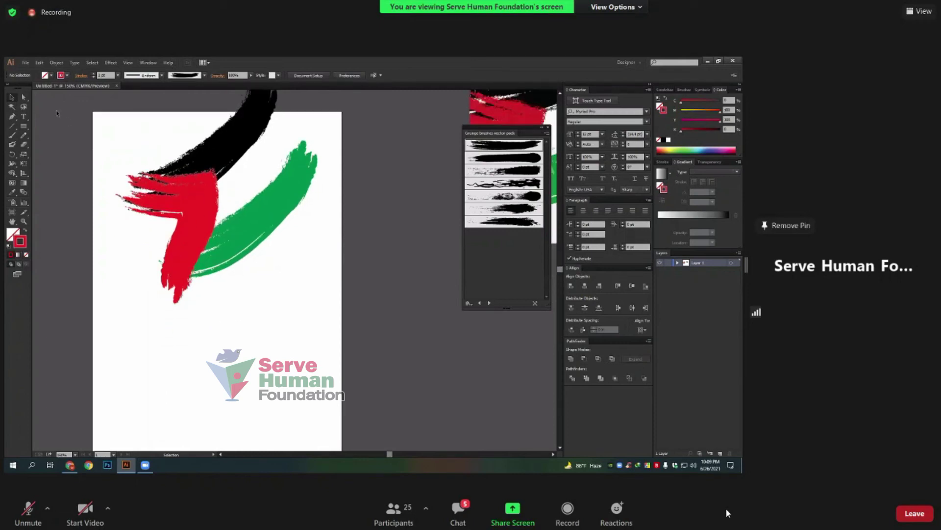
drag(281, 197, 288, 281)
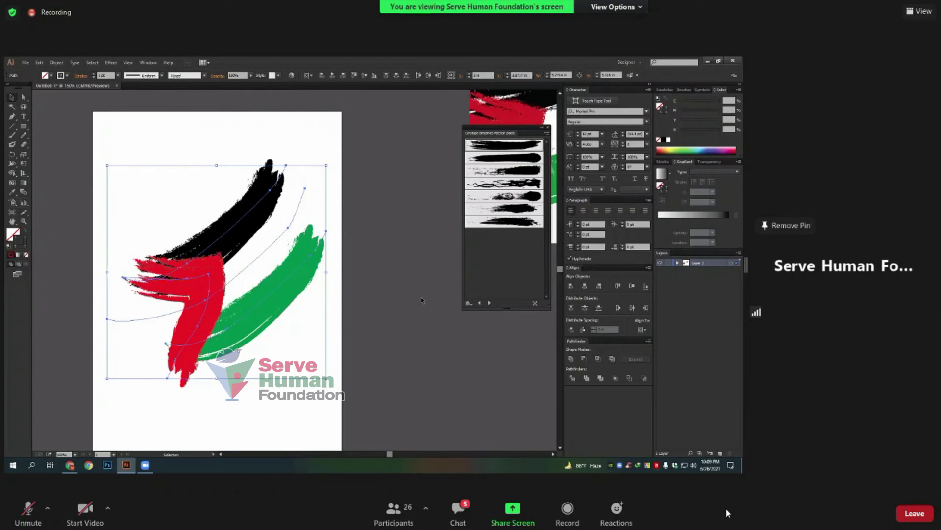
click(395, 314)
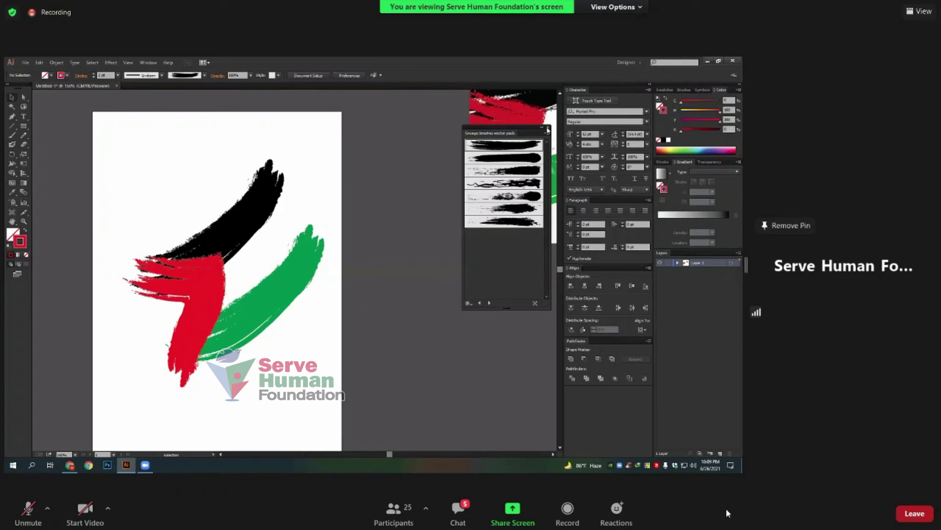
Close the floating Grunge brushes vector pack library panel
click(548, 127)
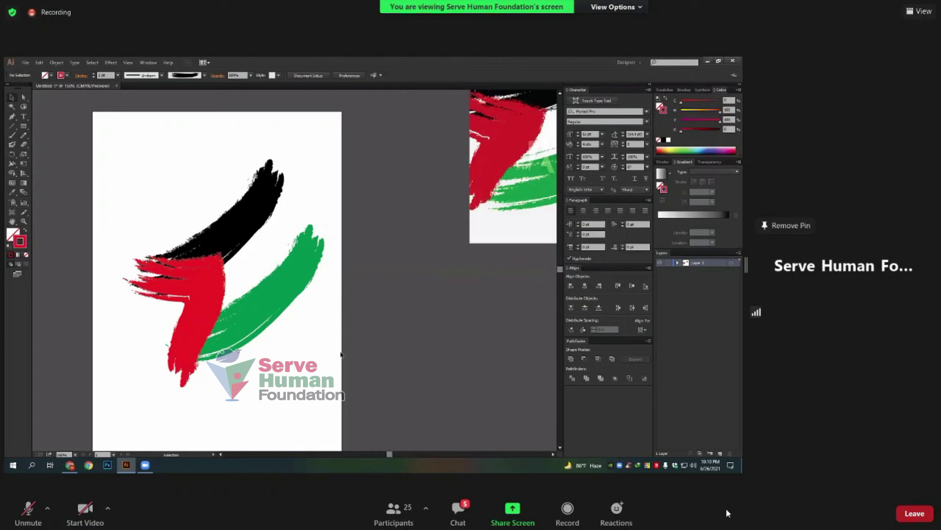
Delete the red, black and green brush-stroke flag, leaving only the foundation logo
drag(139, 178, 331, 385)
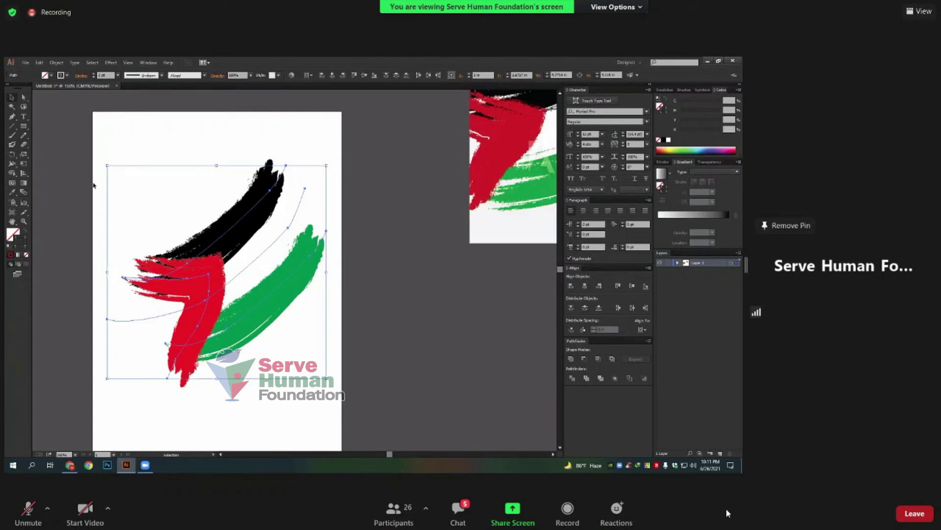
click(398, 349)
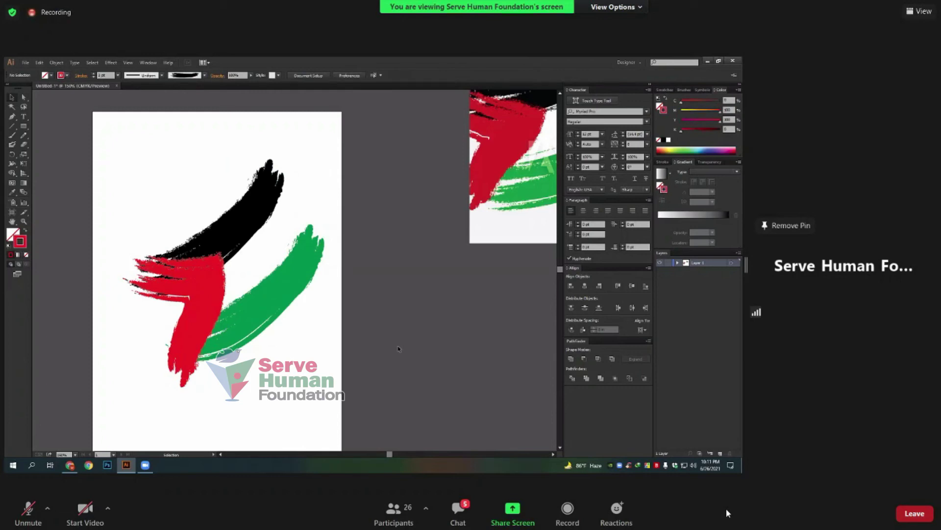
drag(136, 166, 169, 373)
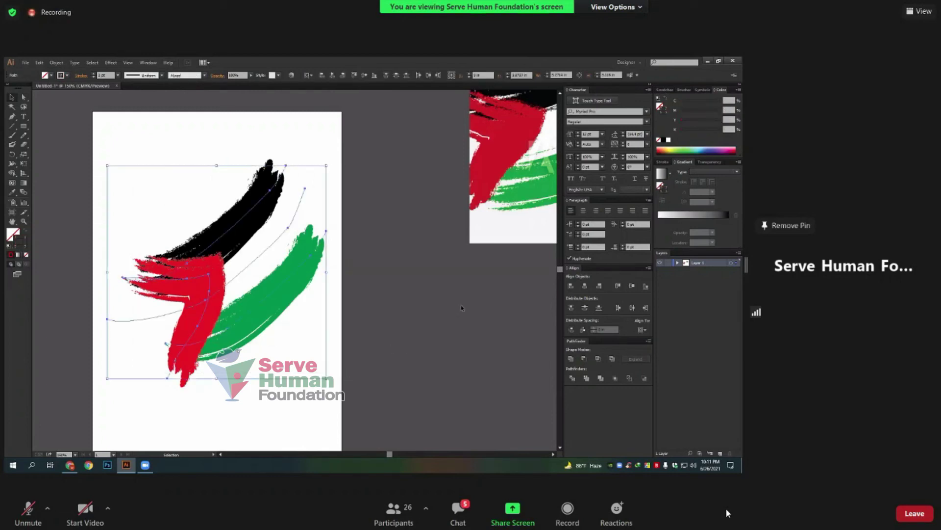
key(Delete)
drag(168, 256, 198, 240)
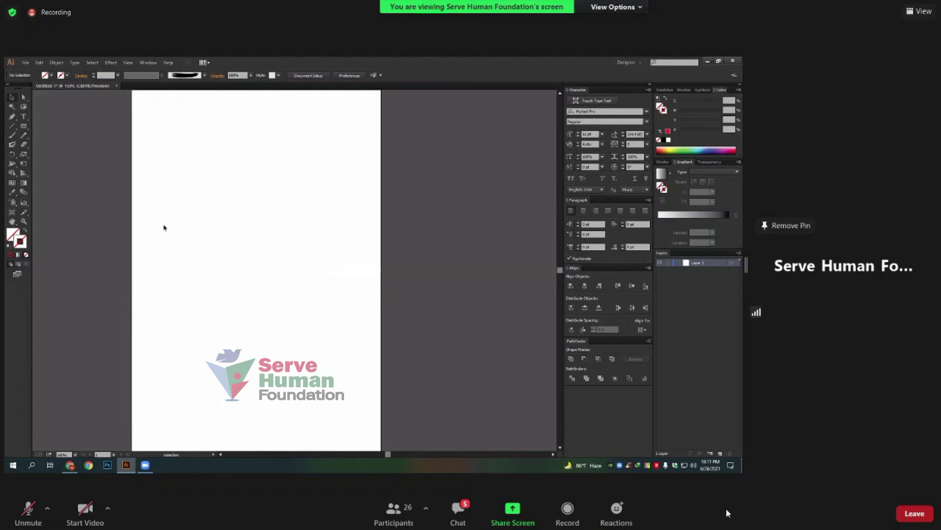
Type the letters 'TS' on the artboard at 48 pt font size
click(23, 116)
click(228, 230)
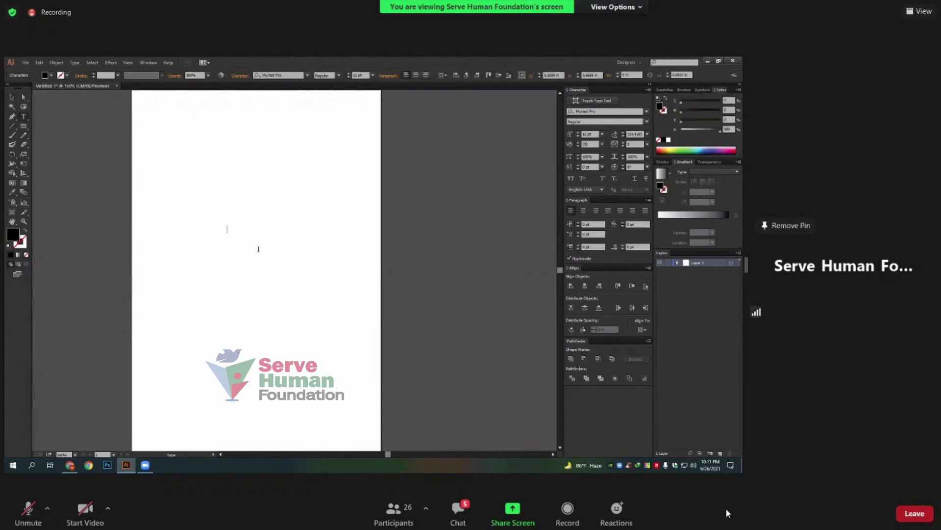
click(362, 76)
text(36)
key(Return)
text(48)
key(Return)
text(TS)
key(Escape)
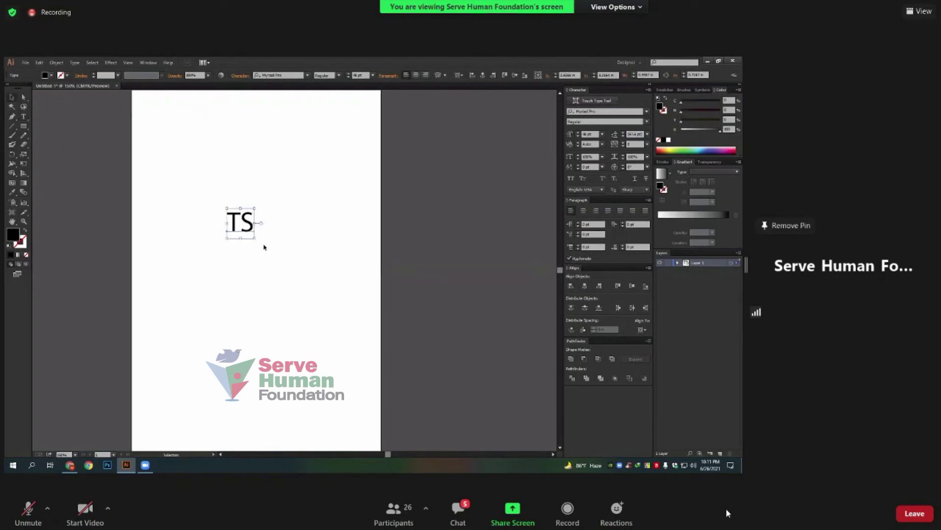
Enlarge the TS text and move it up and to the left
drag(257, 241, 325, 316)
drag(310, 282, 284, 249)
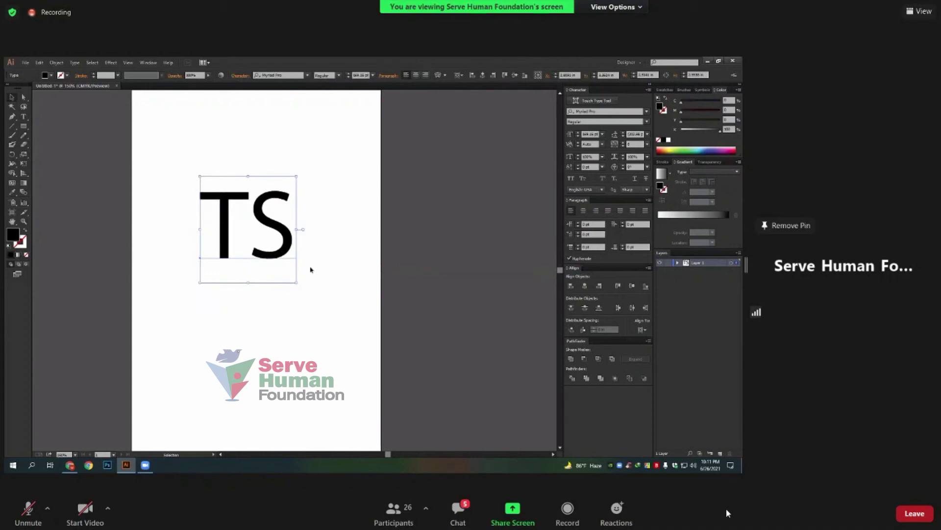
click(274, 76)
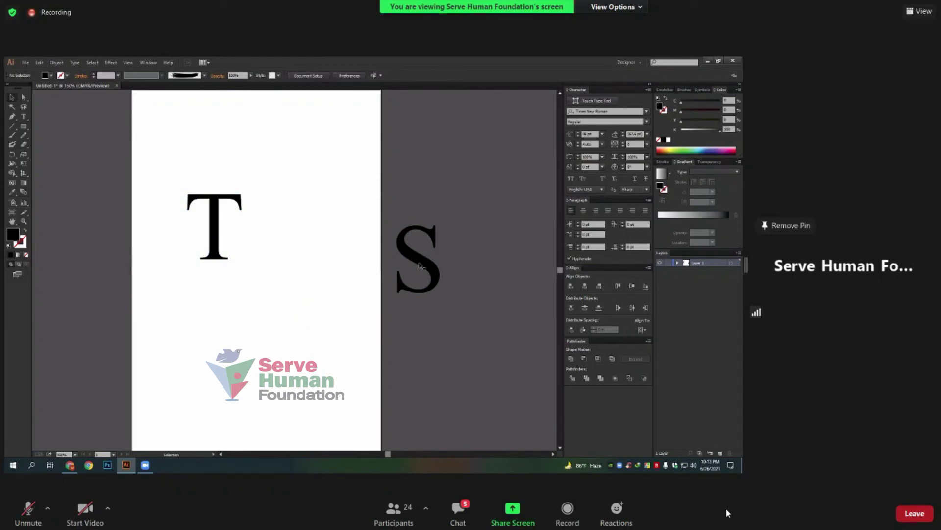
Move the S onto the T's stem and rescale it to match the T's height
drag(427, 256, 225, 224)
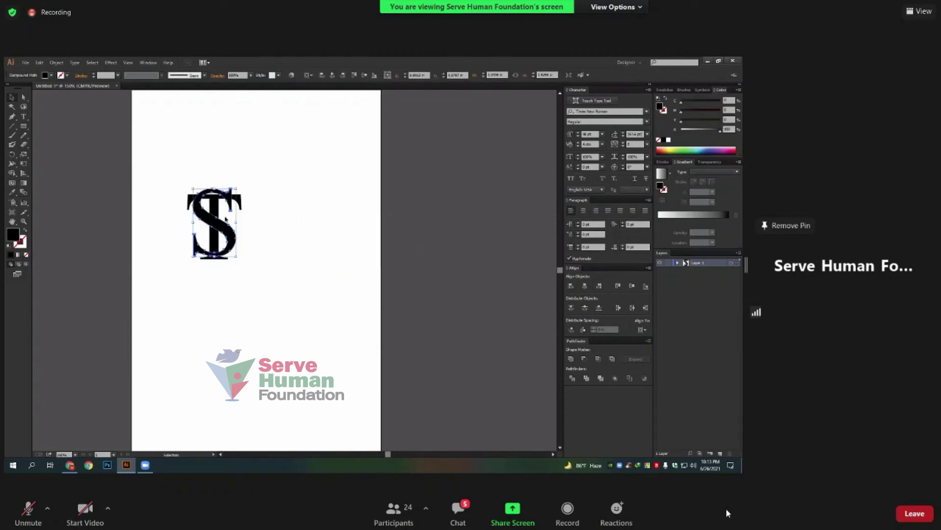
scroll(224, 224, up, 2)
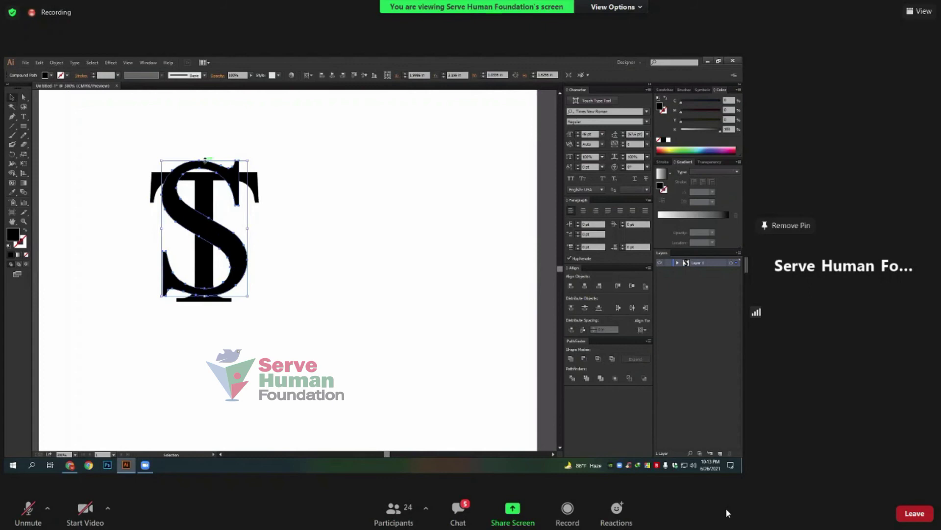
drag(205, 160, 205, 187)
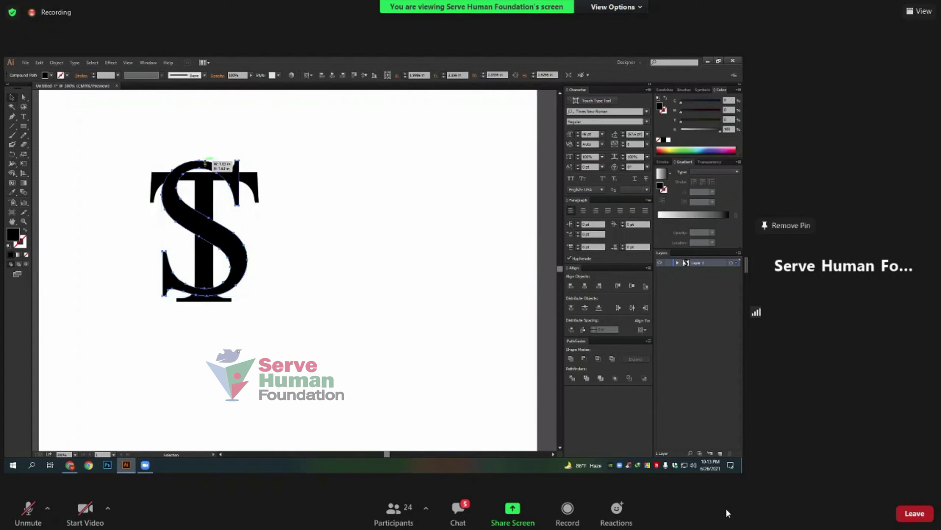
drag(204, 268, 204, 286)
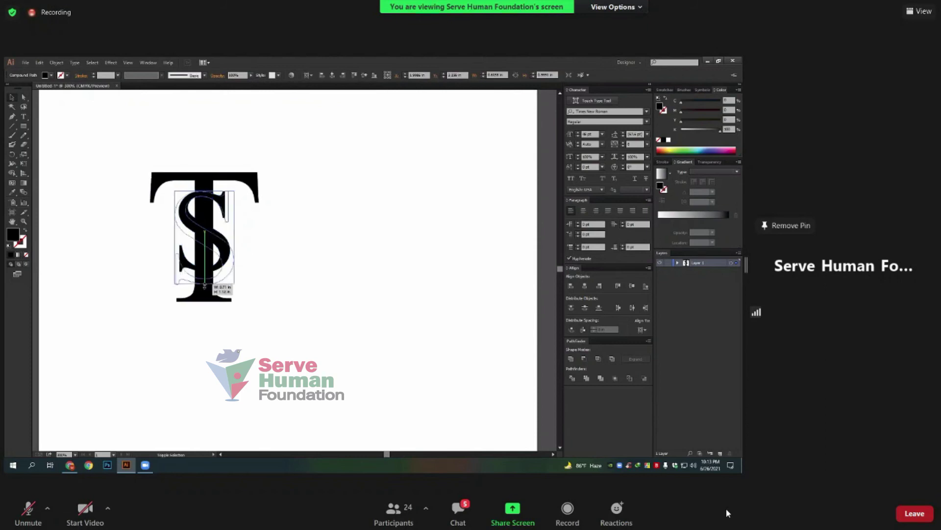
drag(204, 285, 205, 286)
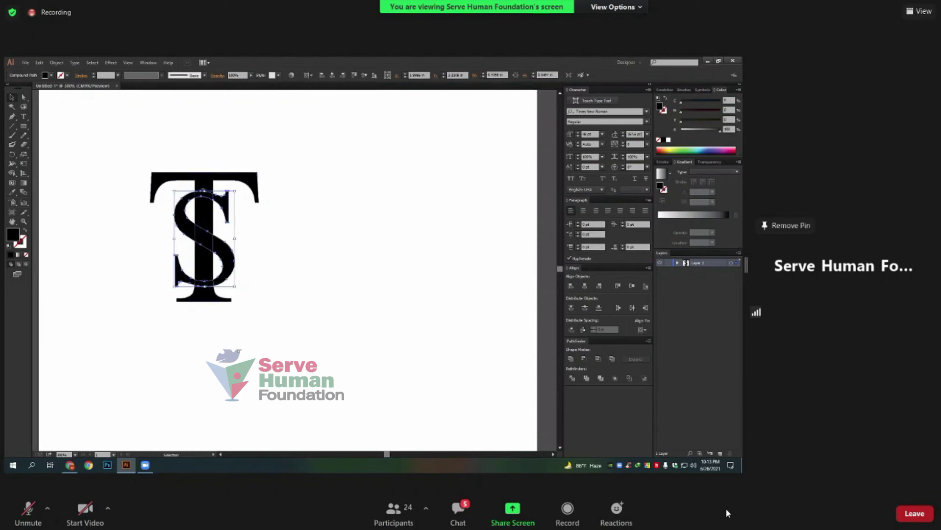
drag(204, 191, 208, 186)
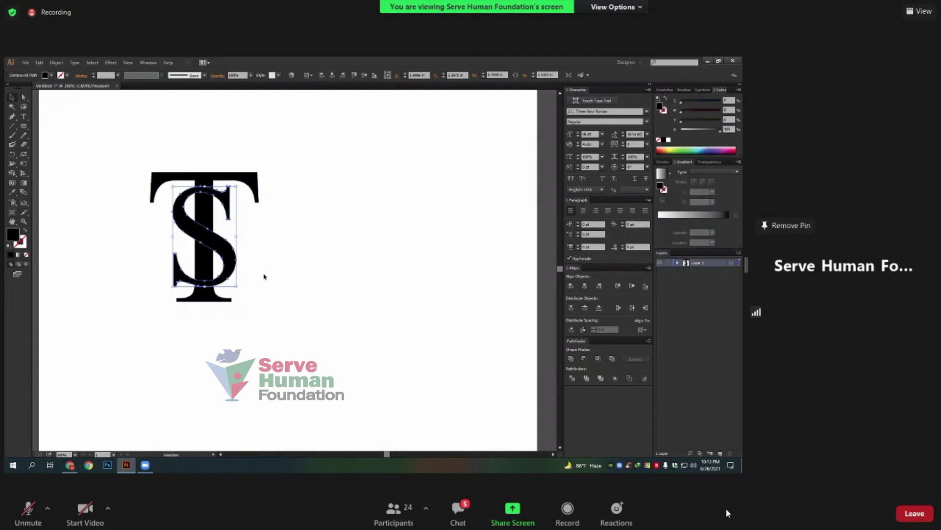
click(311, 270)
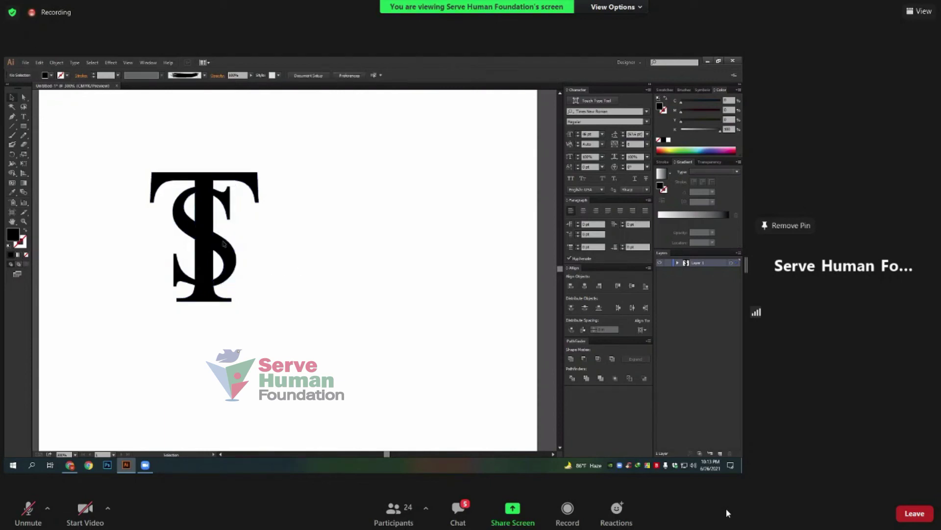
click(224, 246)
Fill the S with green and the T with orange from the swatches
click(665, 90)
click(691, 114)
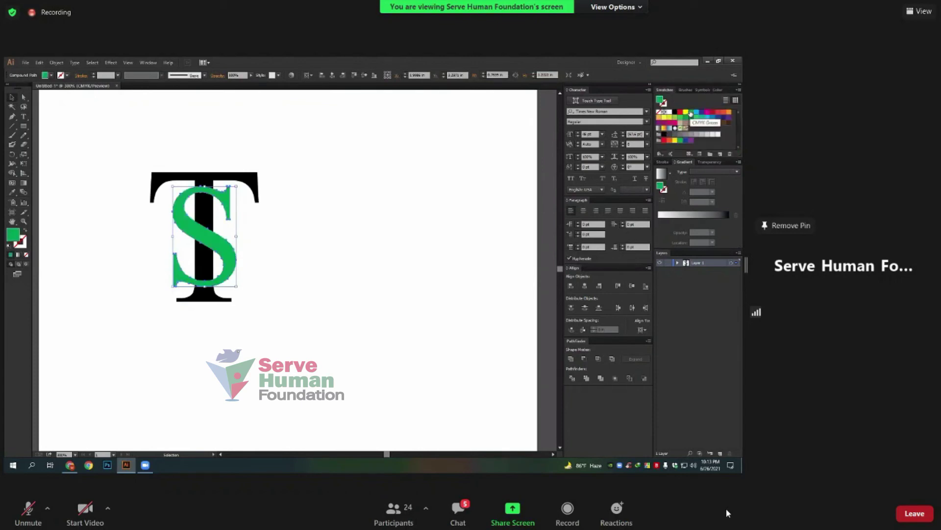
click(290, 200)
click(257, 183)
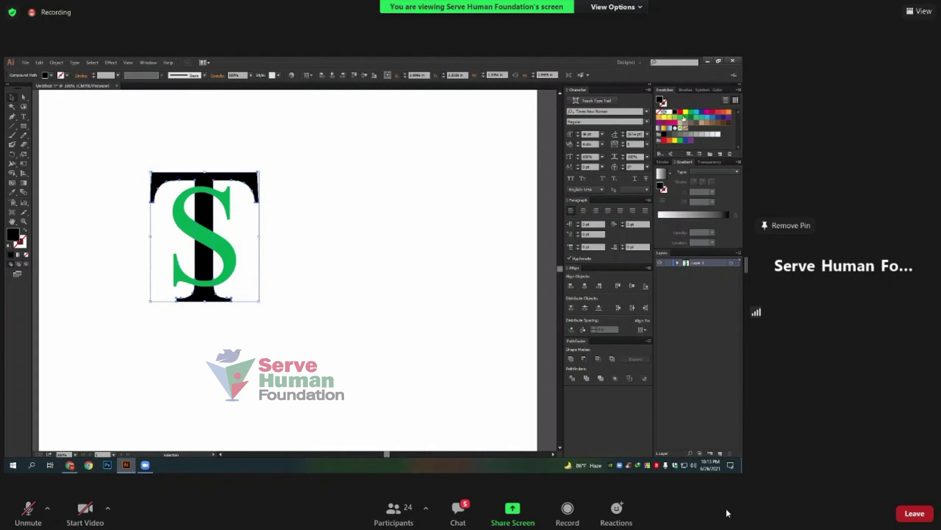
click(729, 112)
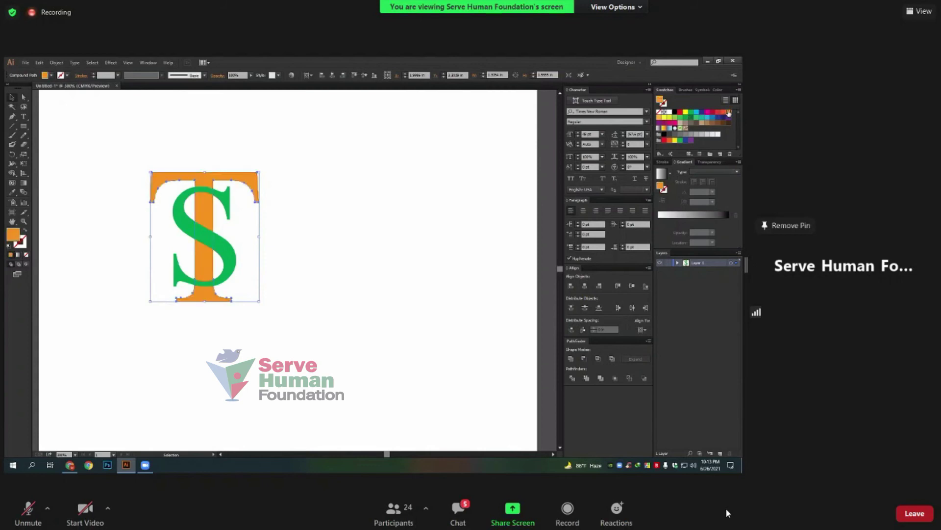
click(346, 263)
Select both letters and move them together to the right
drag(436, 249, 441, 268)
mouse_move(395, 367)
mouse_down()
mouse_move(253, 239)
mouse_move(359, 240)
mouse_up()
drag(463, 285, 355, 285)
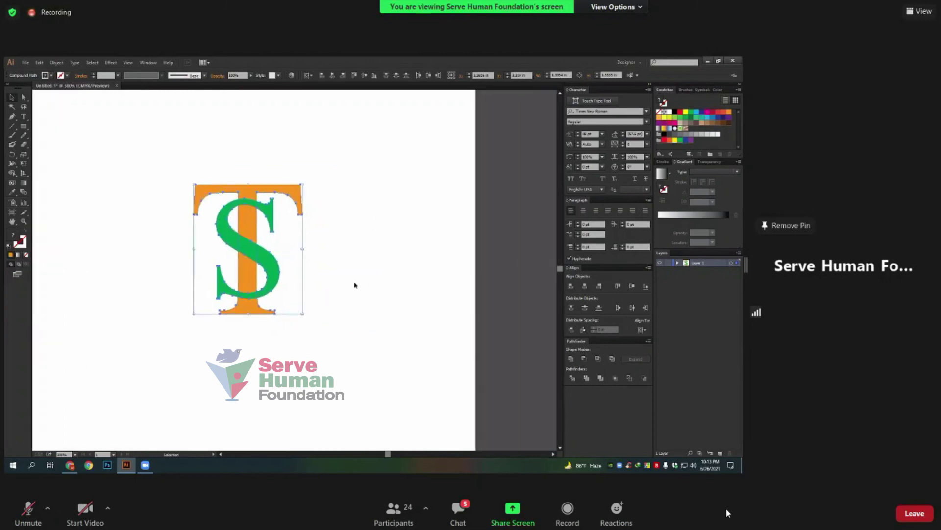
scroll(260, 226, up, 1)
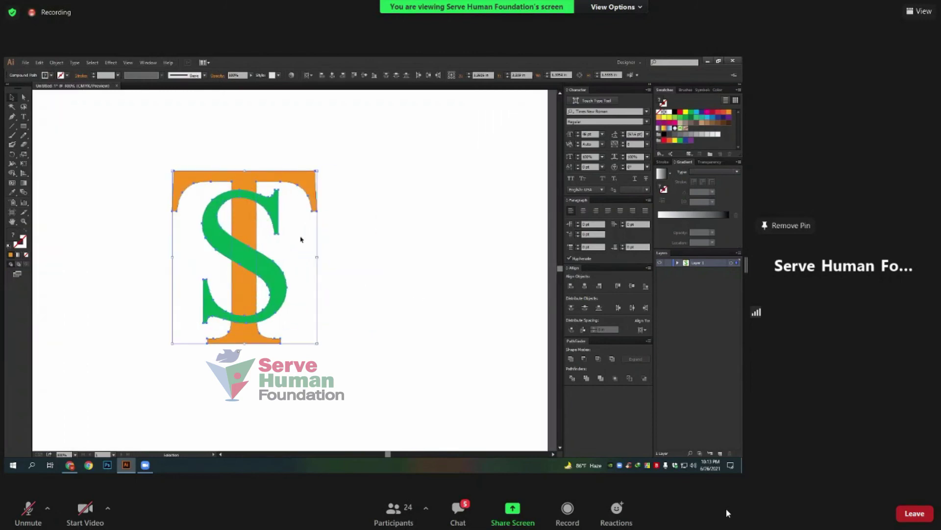
click(356, 219)
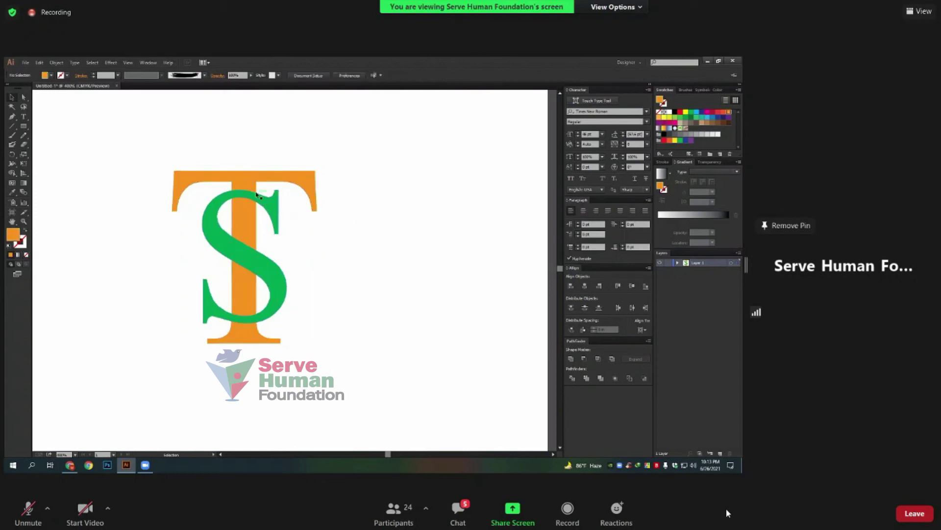
scroll(257, 197, up, 3)
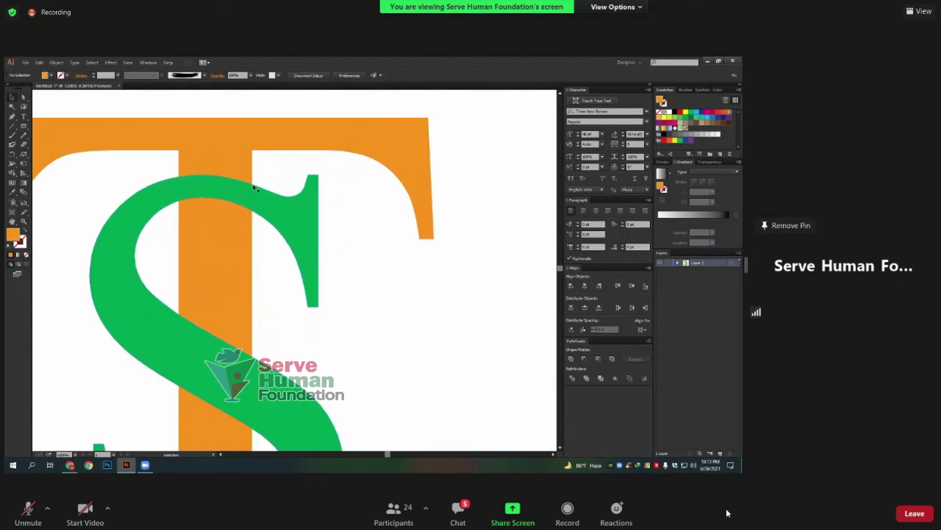
scroll(209, 237, down, 1)
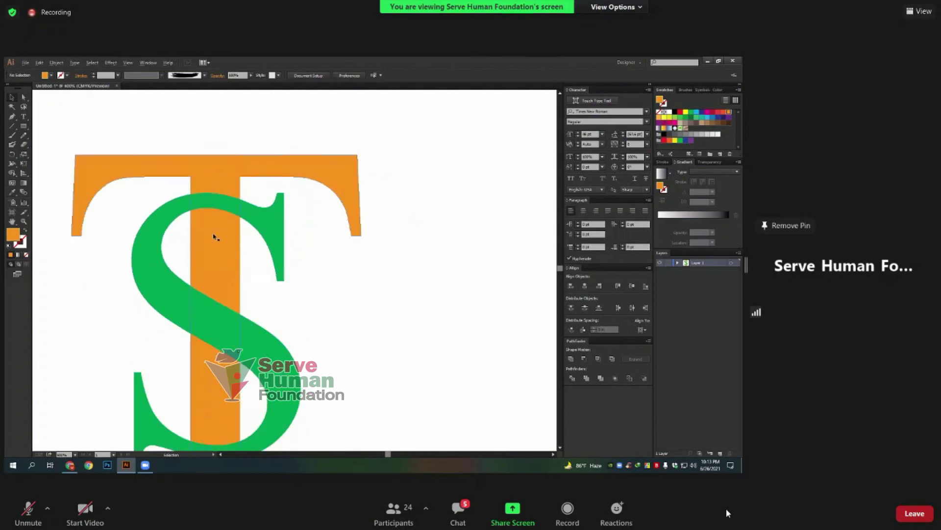
scroll(214, 235, down, 1)
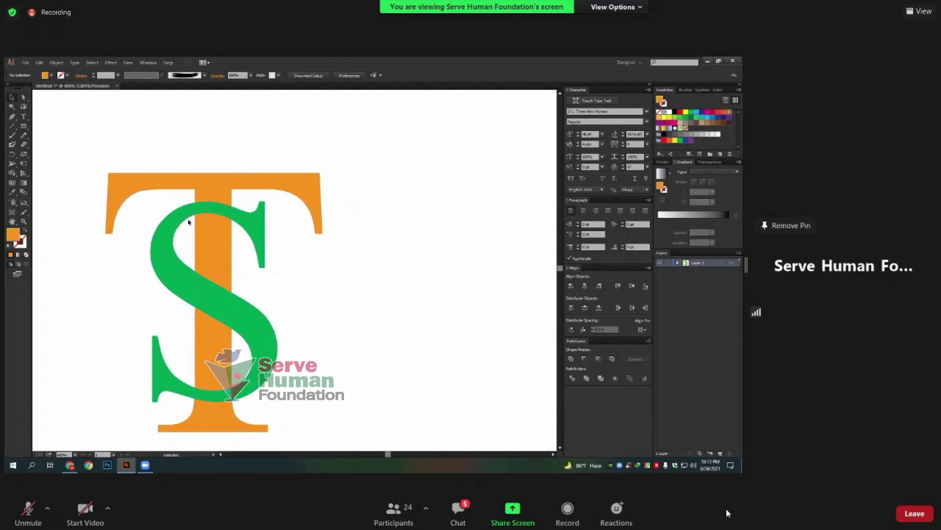
key(m)
scroll(191, 211, up, 3)
drag(208, 183, 229, 251)
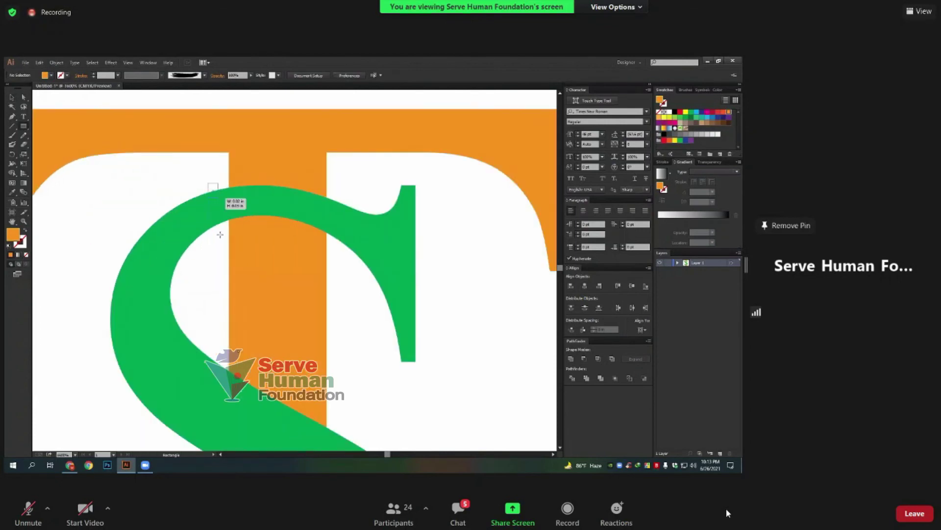
click(12, 97)
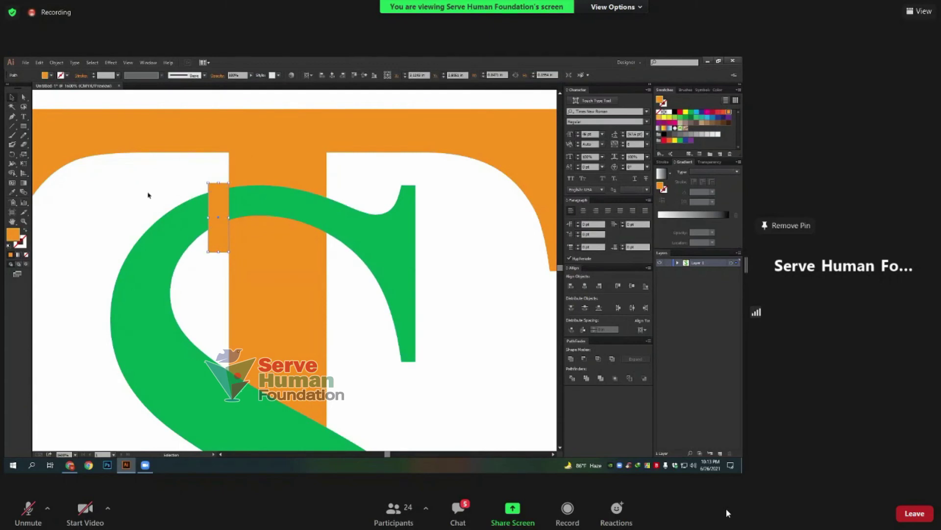
key(Delete)
scroll(170, 208, down, 3)
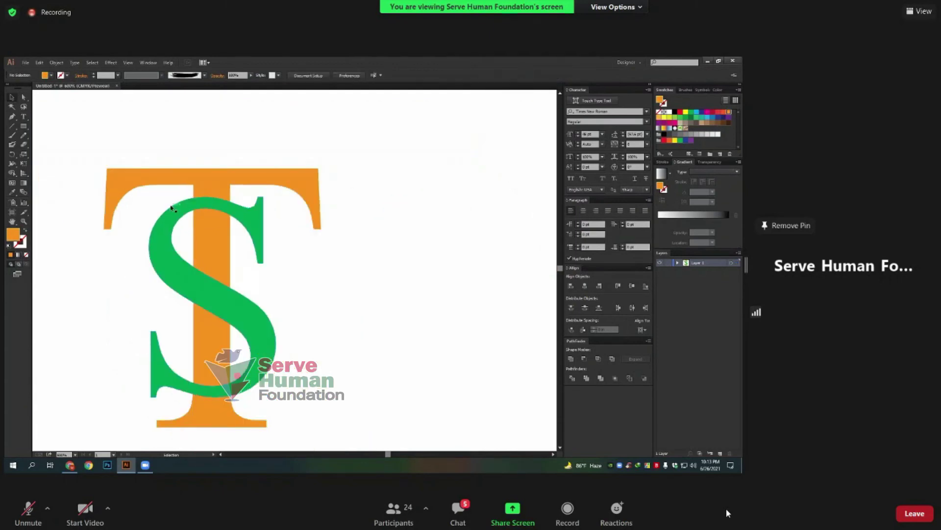
drag(321, 273, 321, 251)
key(space)
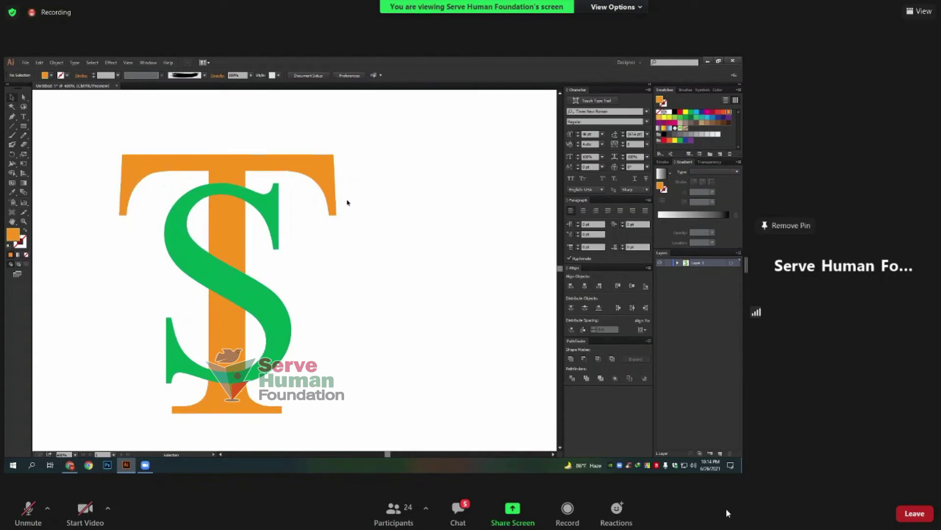
Add a 0.04 in Offset Path around the T, after previewing 0.01 in
click(310, 167)
click(55, 63)
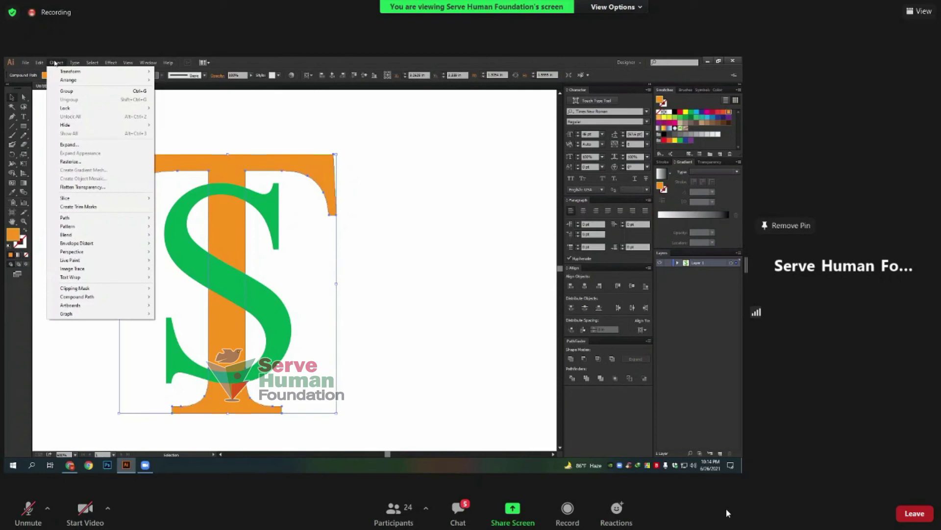
click(219, 247)
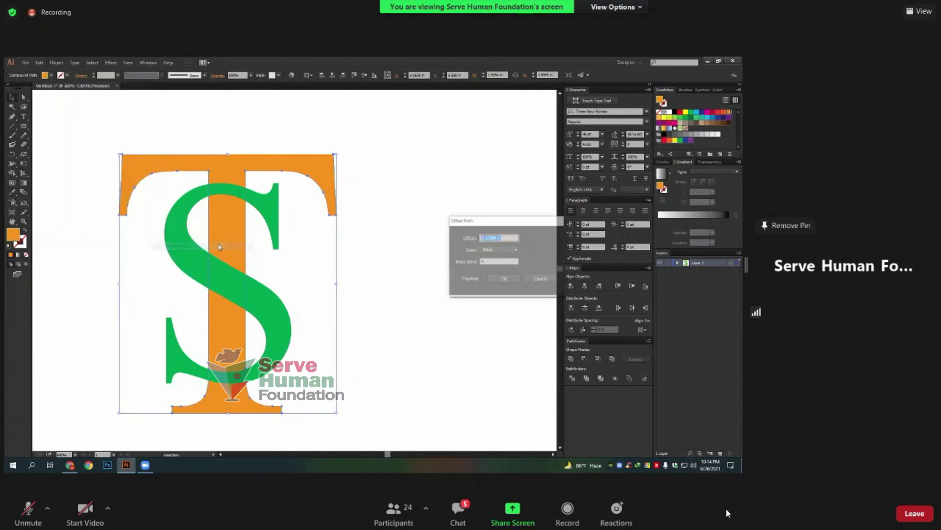
click(463, 278)
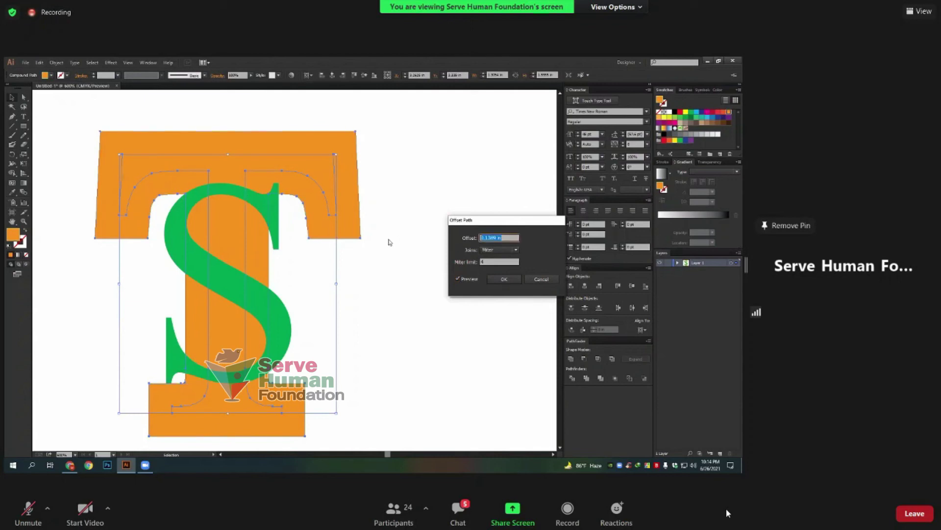
key(BackSpace)
text(.01)
double_click(464, 279)
double_click(490, 237)
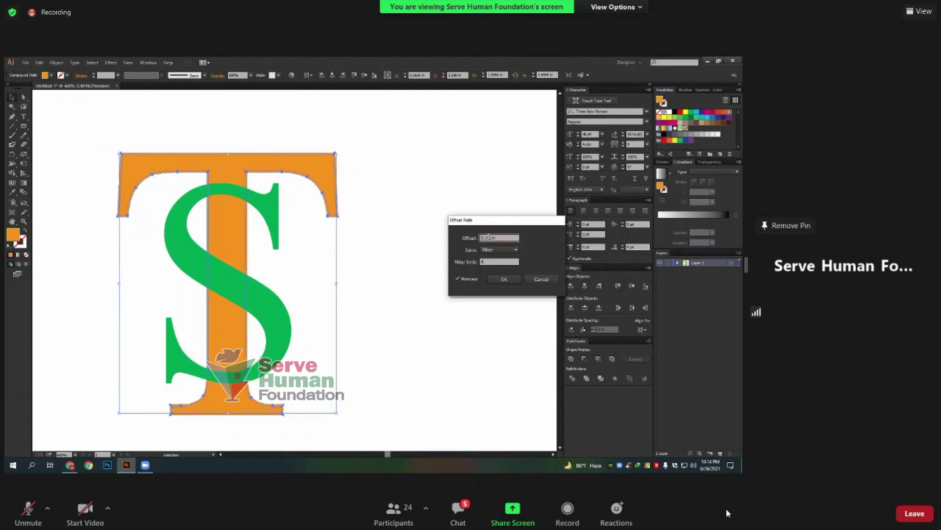
text(0.04)
double_click(468, 279)
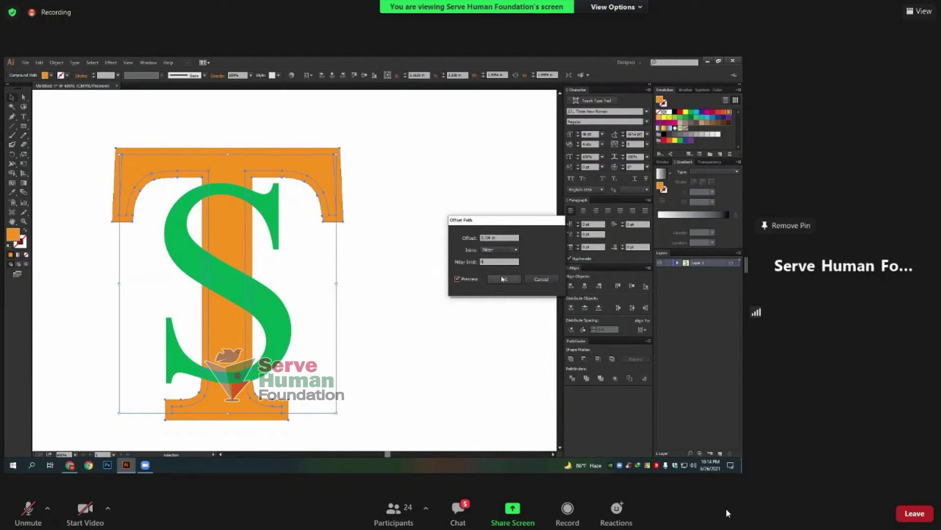
click(504, 279)
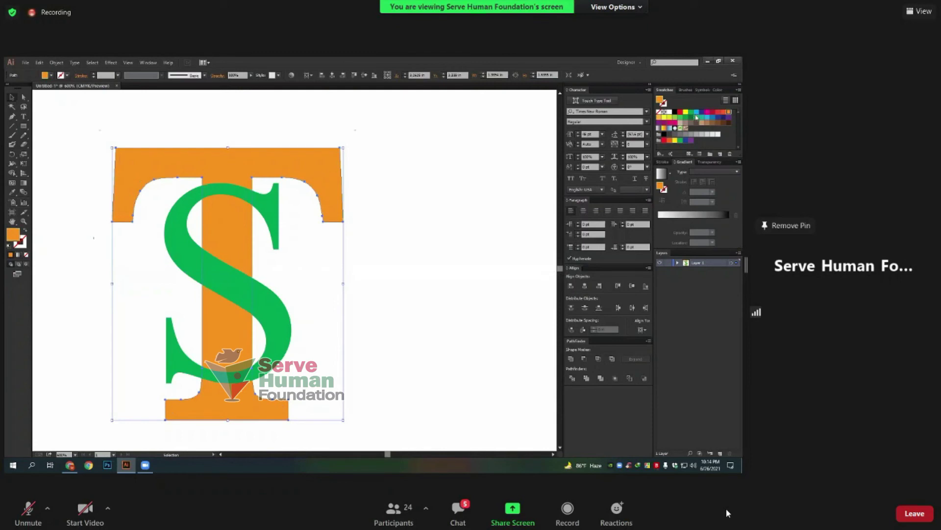
Colour the T's offset outline CMYK Cyan and zoom in on the monogram
click(696, 113)
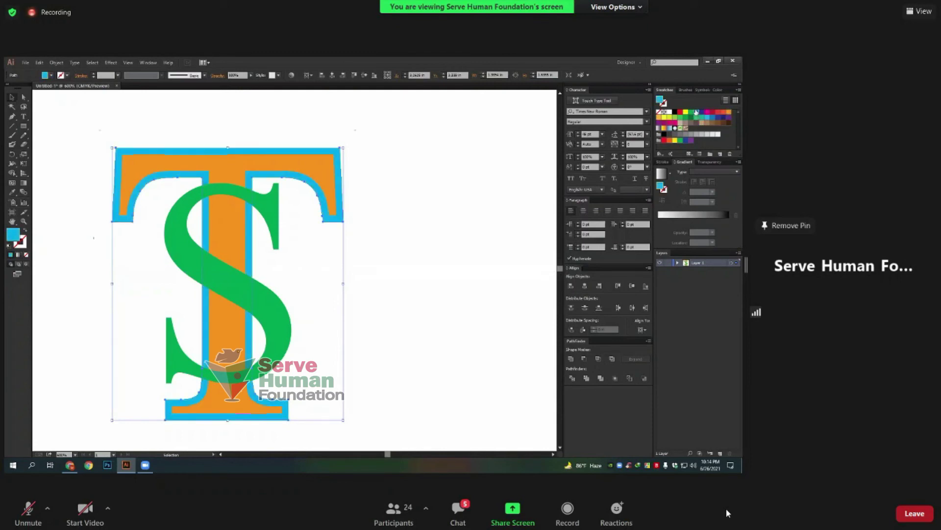
click(425, 234)
drag(424, 234, 476, 236)
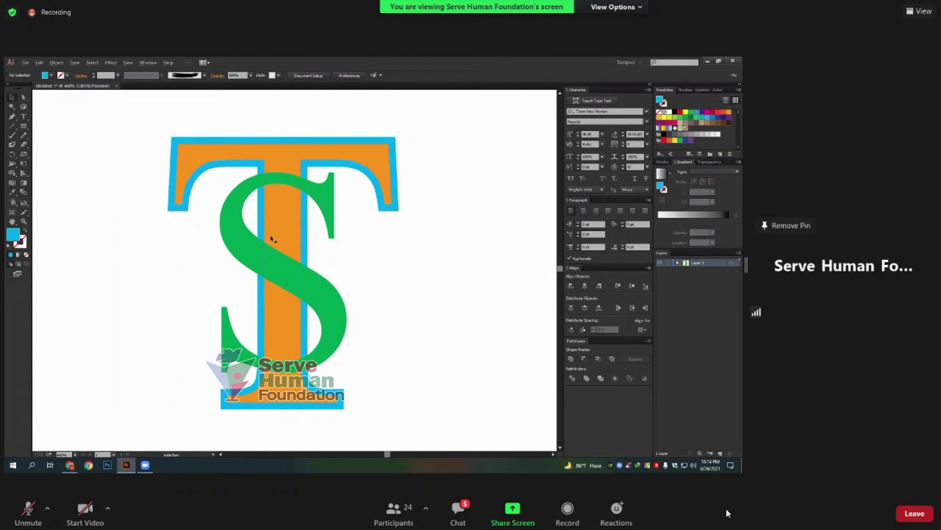
scroll(271, 236, up, 1)
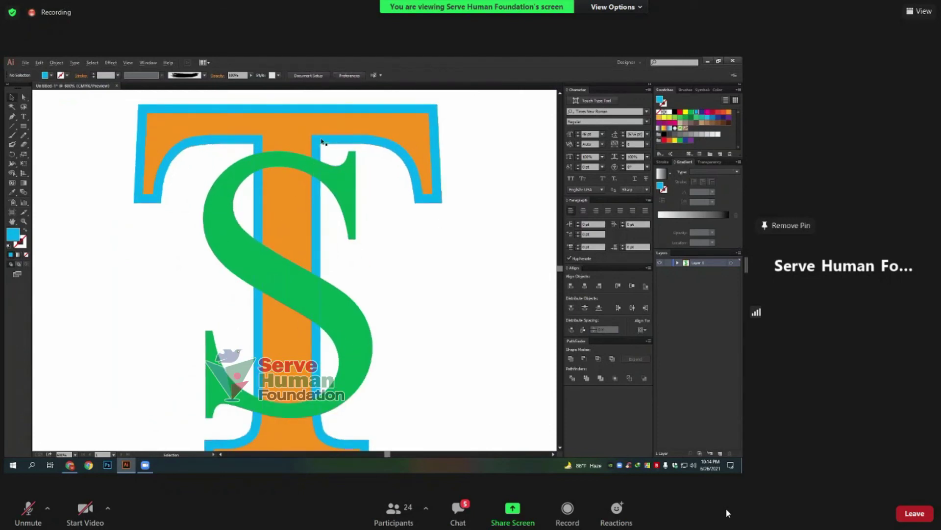
scroll(314, 170, up, 3)
Select all the letter shapes and switch to the Shape Builder tool
click(352, 211)
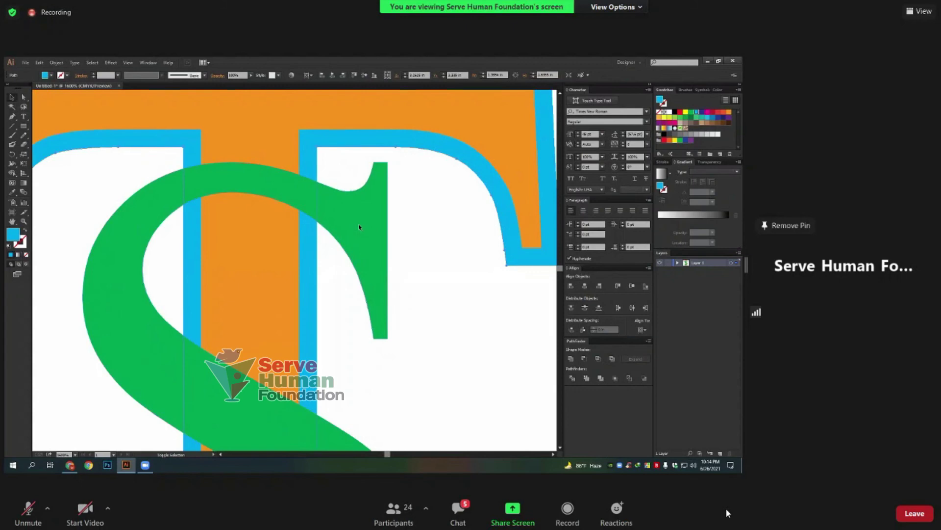
key(ctrl+a)
scroll(292, 272, down, 2)
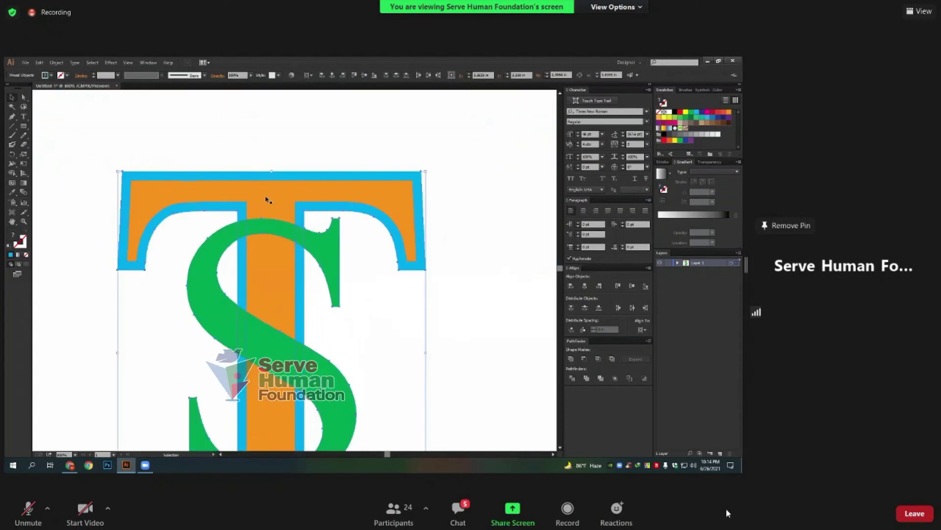
key(shift+m)
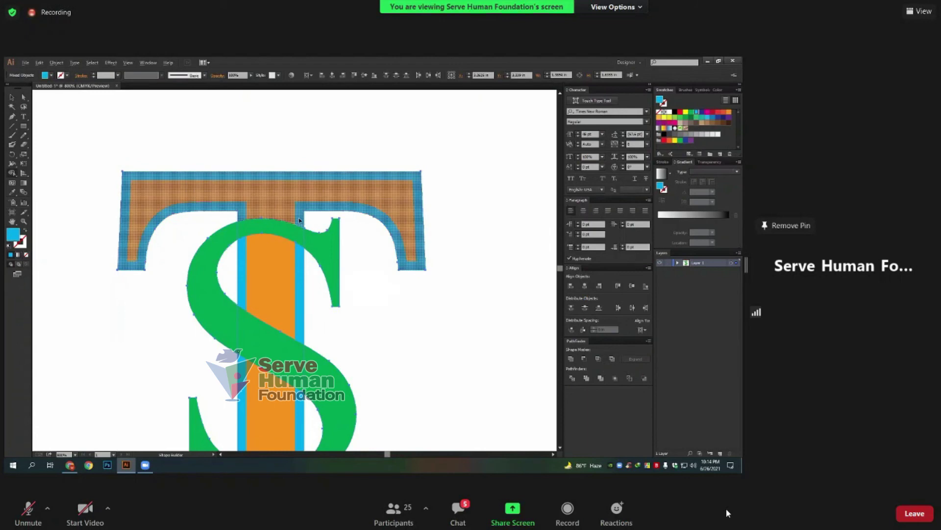
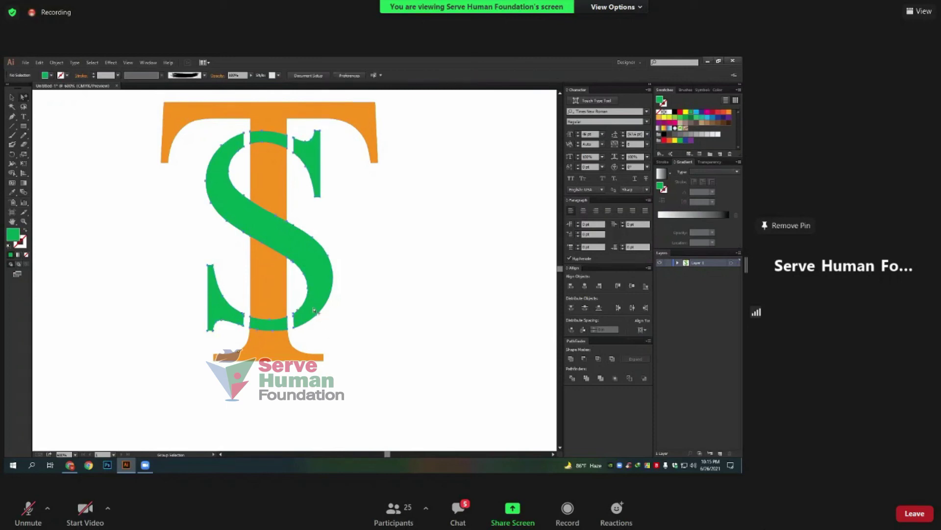
Delete the bottom S segment and the green arc crossing the T stem
click(267, 328)
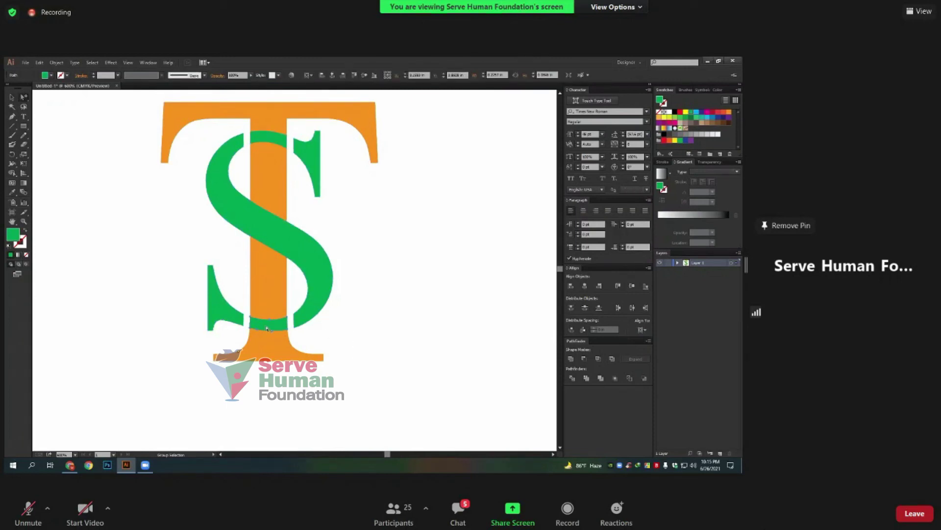
key(Delete)
click(275, 142)
key(Delete)
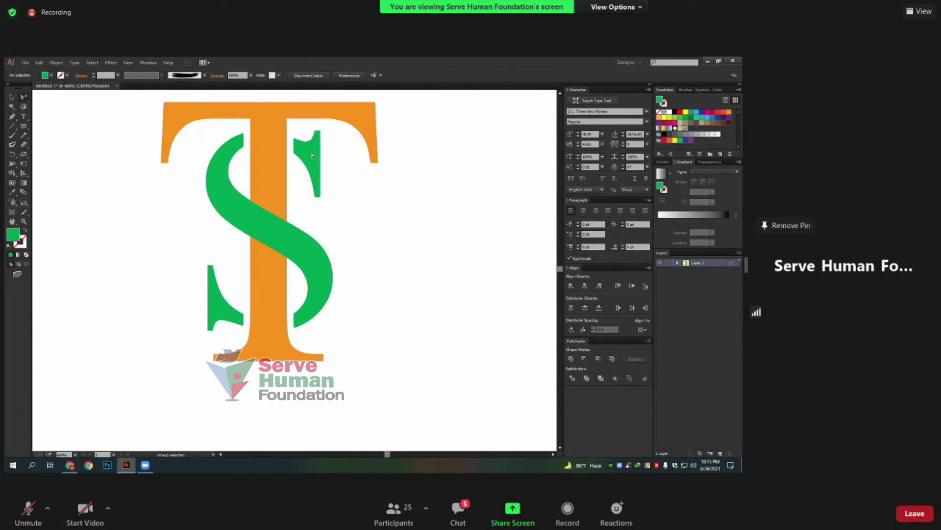
Select the whole green S as one object with the Selection tool
scroll(288, 223, up, 1)
scroll(263, 211, up, 2)
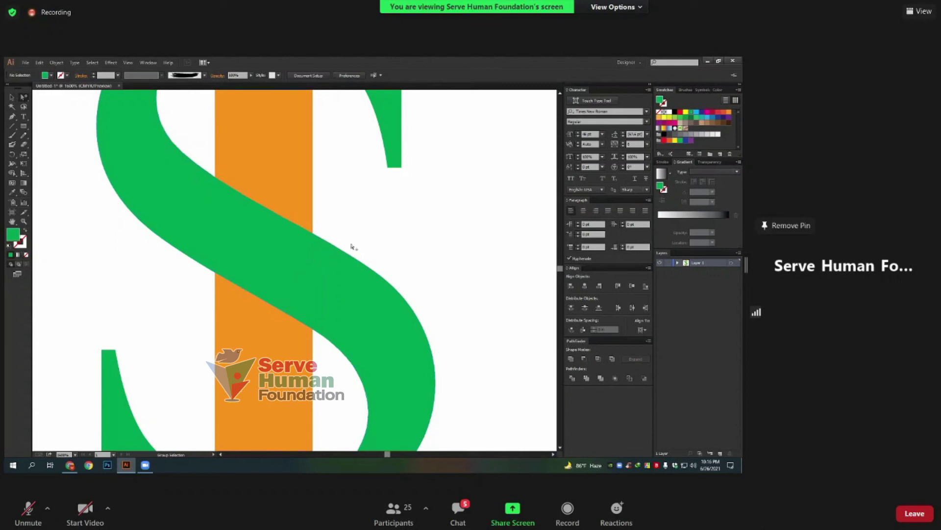
scroll(336, 252, down, 2)
scroll(377, 260, down, 1)
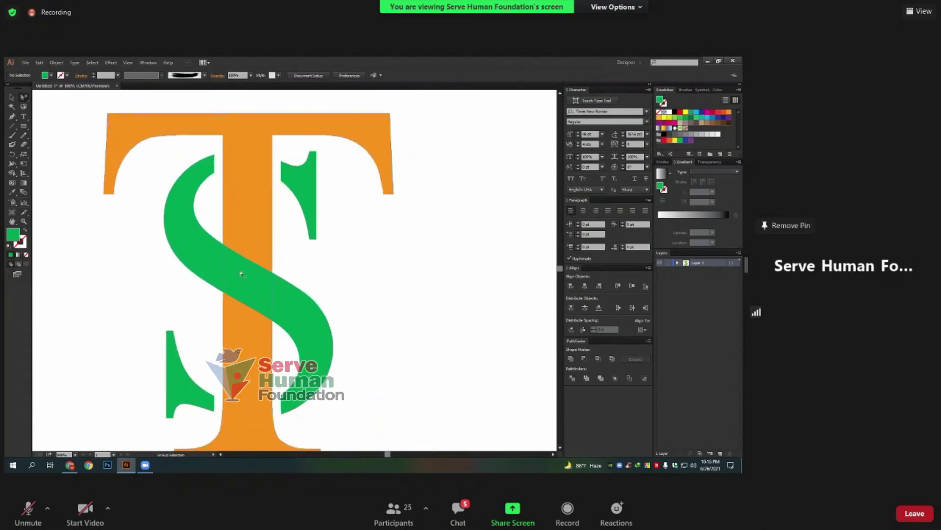
click(243, 272)
click(12, 97)
click(106, 256)
click(206, 255)
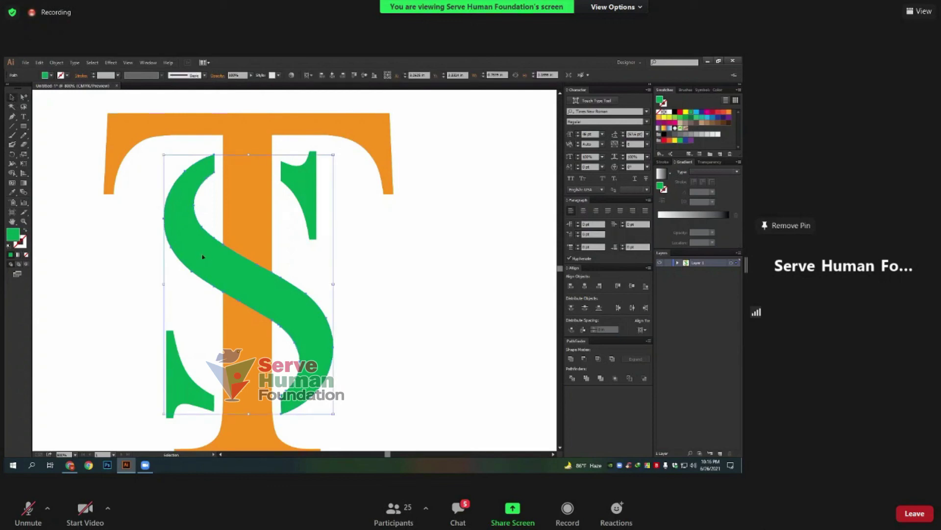
Create an Offset Path around the green S and fill the offset shape magenta
click(57, 62)
mouse_move(81, 218)
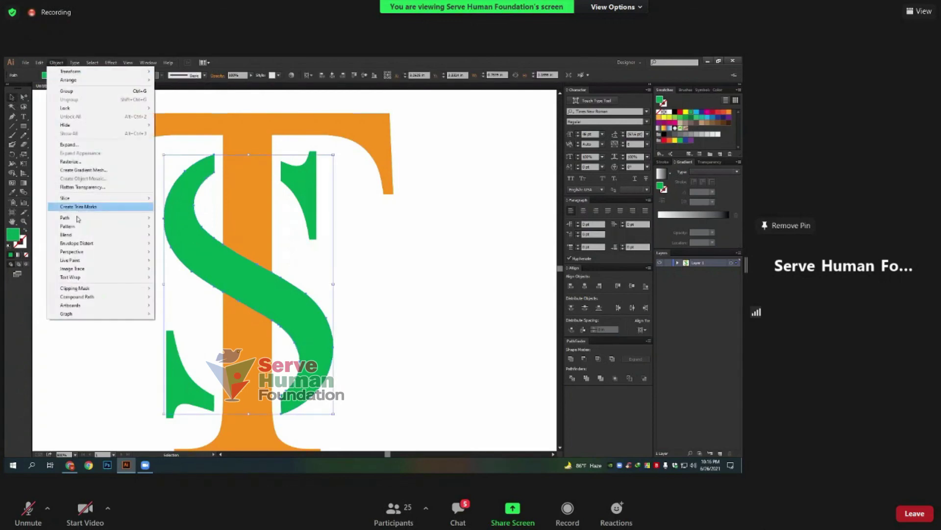
click(193, 245)
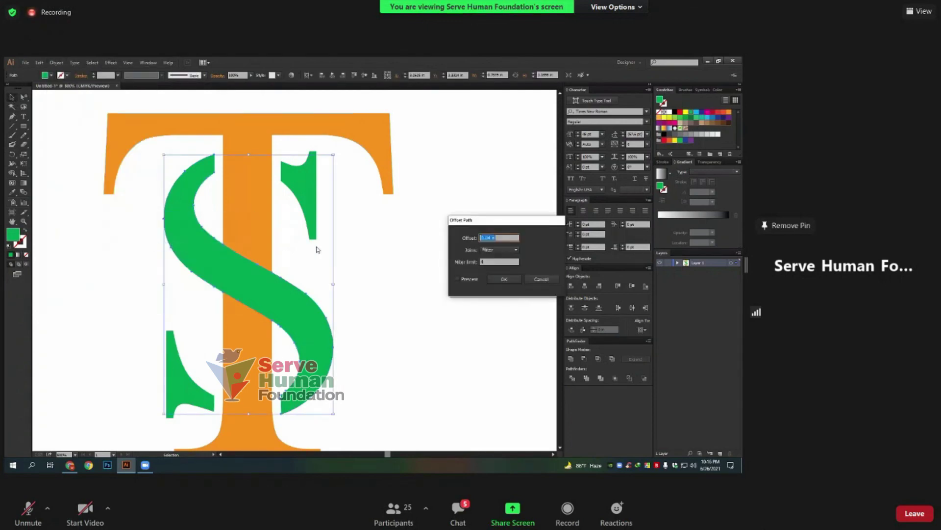
click(464, 282)
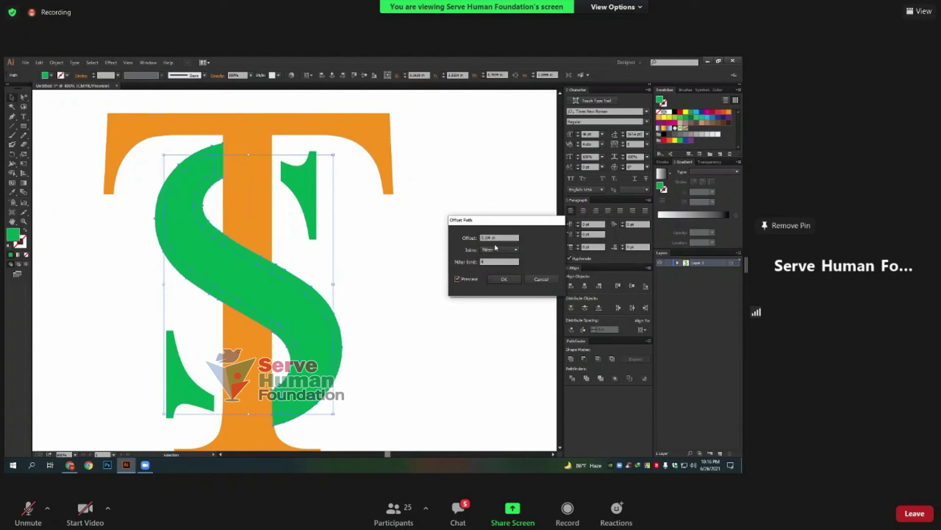
click(503, 279)
click(708, 117)
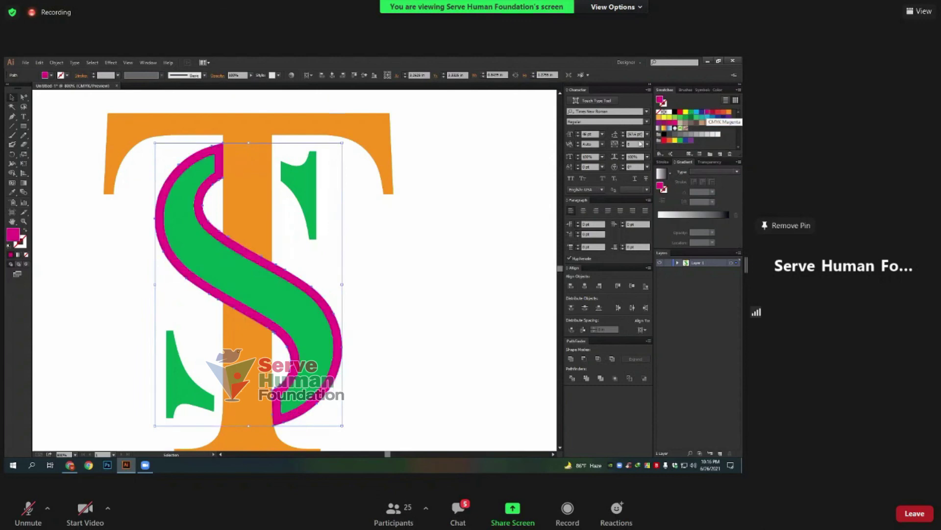
click(422, 245)
Use Shape Builder to remove the magenta offset area, leaving white gaps in the T
mouse_move(489, 347)
mouse_down()
mouse_move(126, 118)
mouse_move(80, 162)
mouse_up()
click(12, 173)
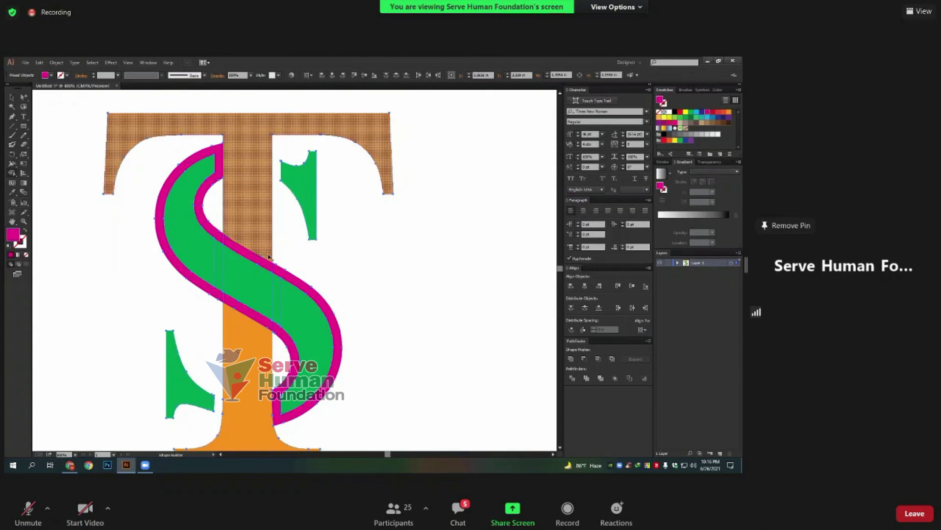
scroll(272, 258, up, 1)
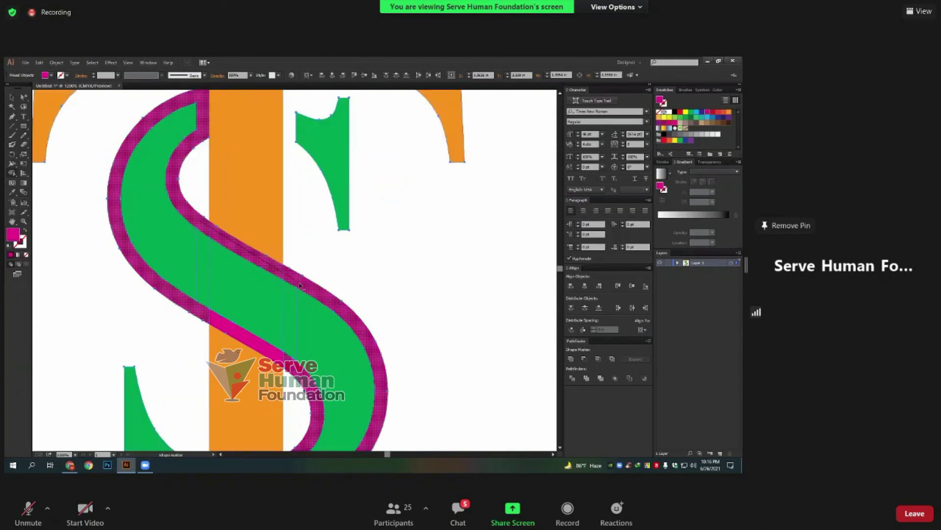
click(250, 268)
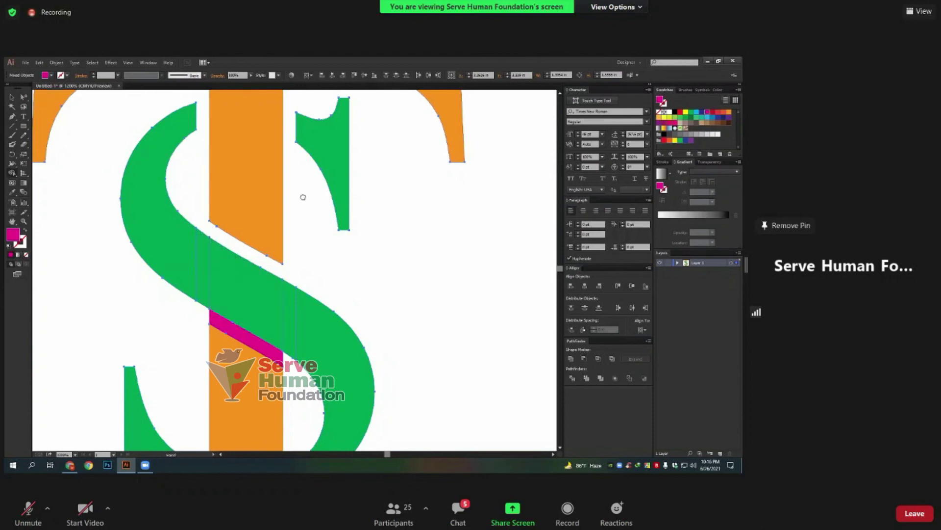
scroll(303, 196, down, 2)
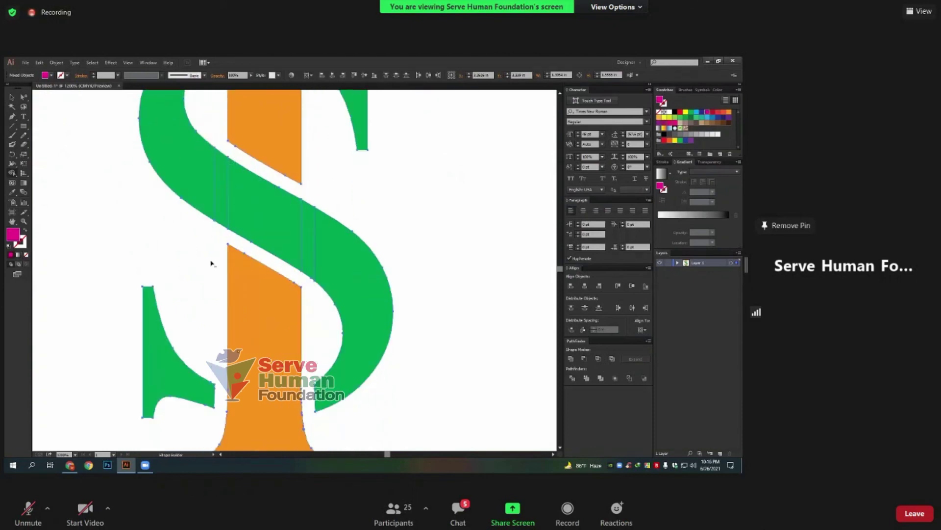
scroll(210, 264, down, 2)
click(12, 96)
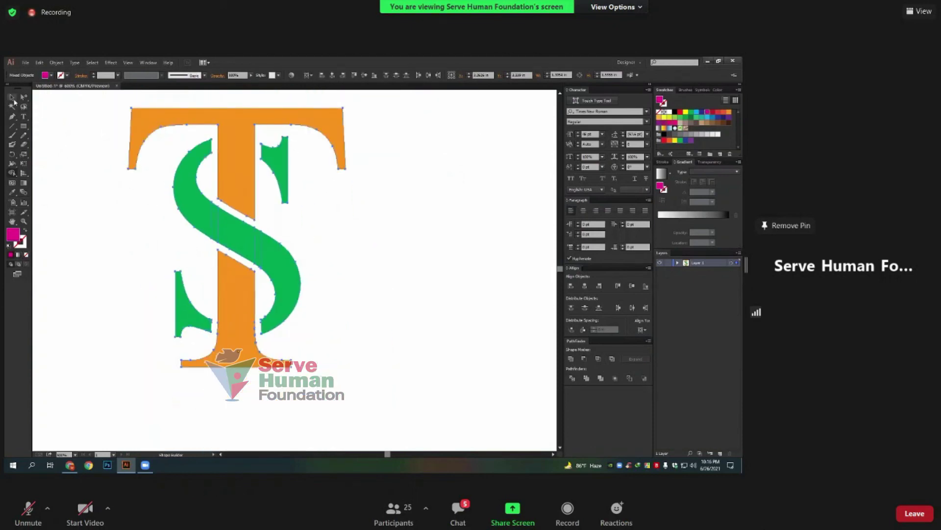
Select the green S and orange T and move them aside
click(366, 278)
scroll(287, 271, up, 1)
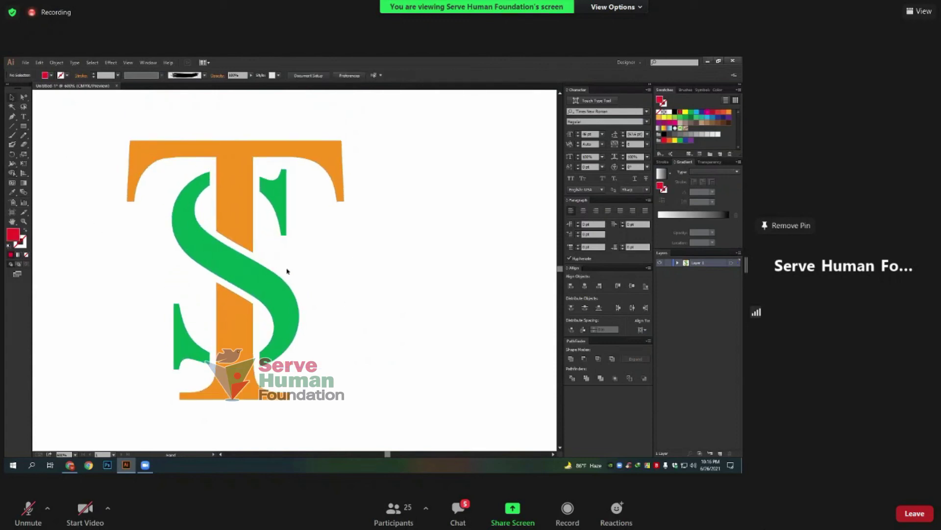
click(258, 277)
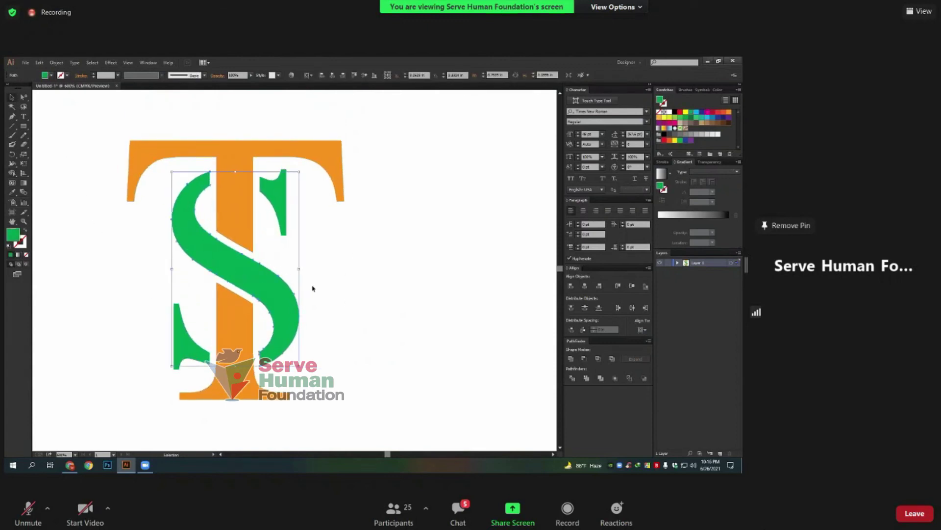
shift+click(234, 332)
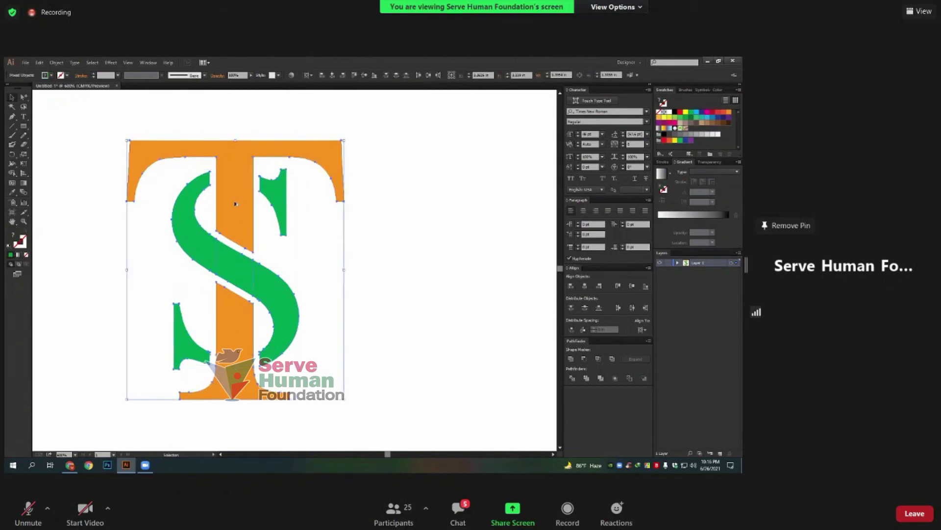
scroll(236, 202, down, 2)
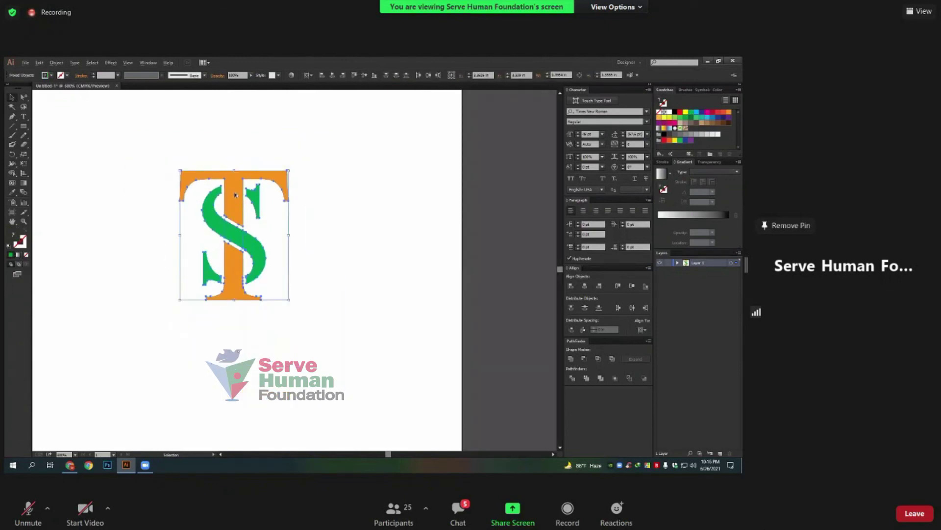
drag(181, 187, 391, 243)
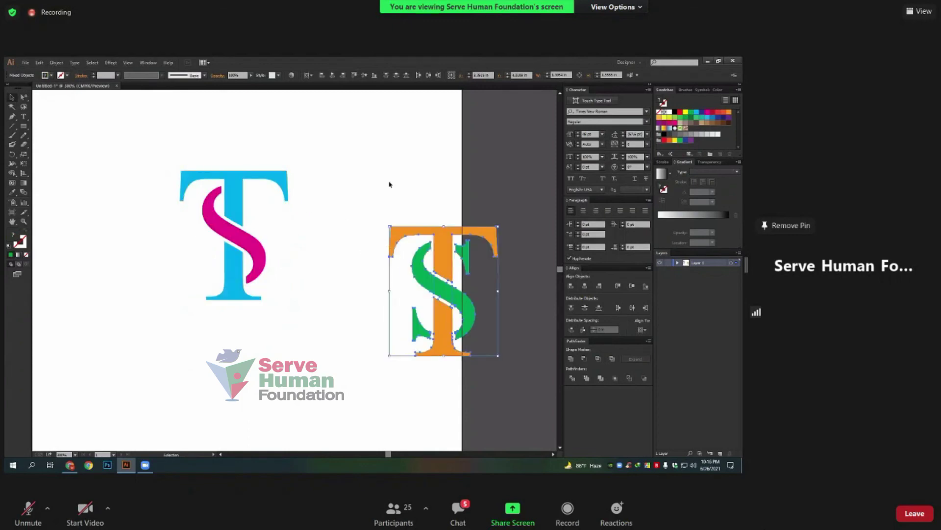
Delete the cyan and magenta TS and move the orange-green TS into its place
drag(362, 172, 462, 420)
drag(339, 349, 123, 122)
key(Delete)
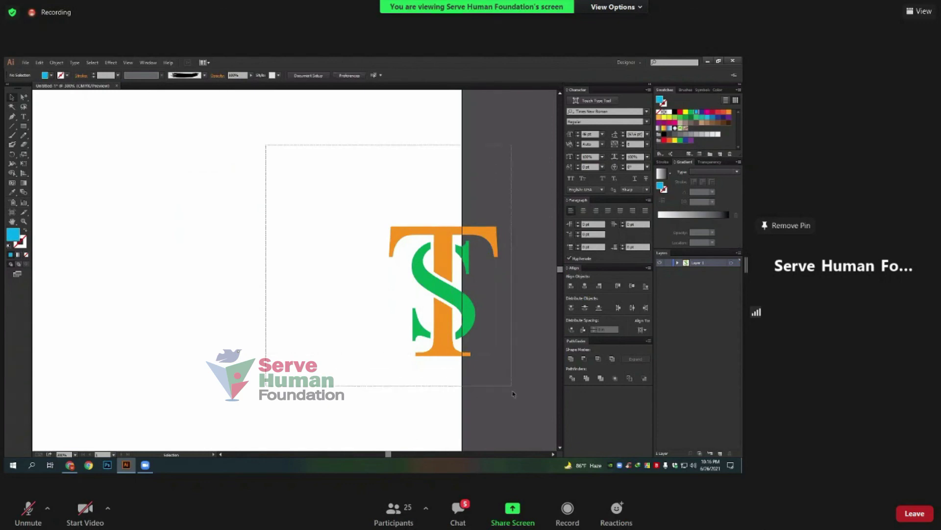
drag(264, 145, 512, 385)
drag(427, 265, 270, 251)
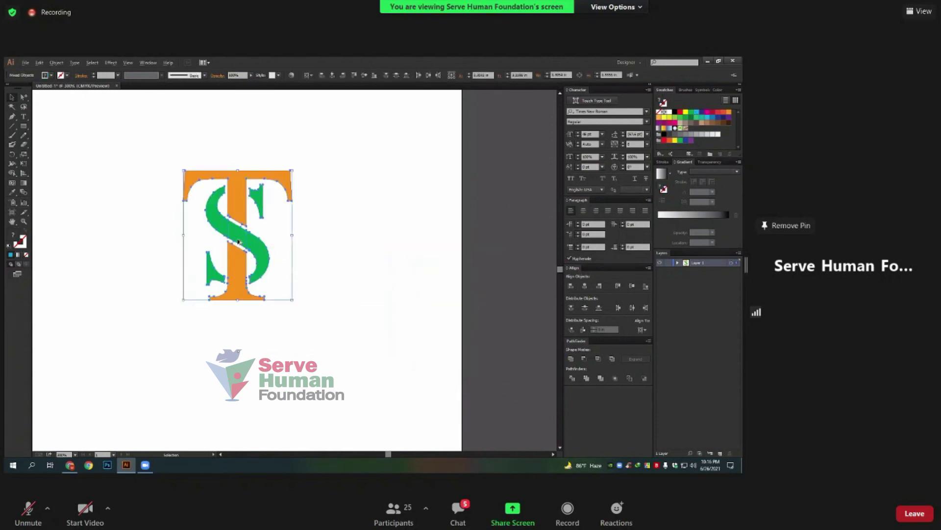
Zoom in on the placed logo and select its green S
key(ctrl+plus)
key(ctrl+plus)
click(316, 247)
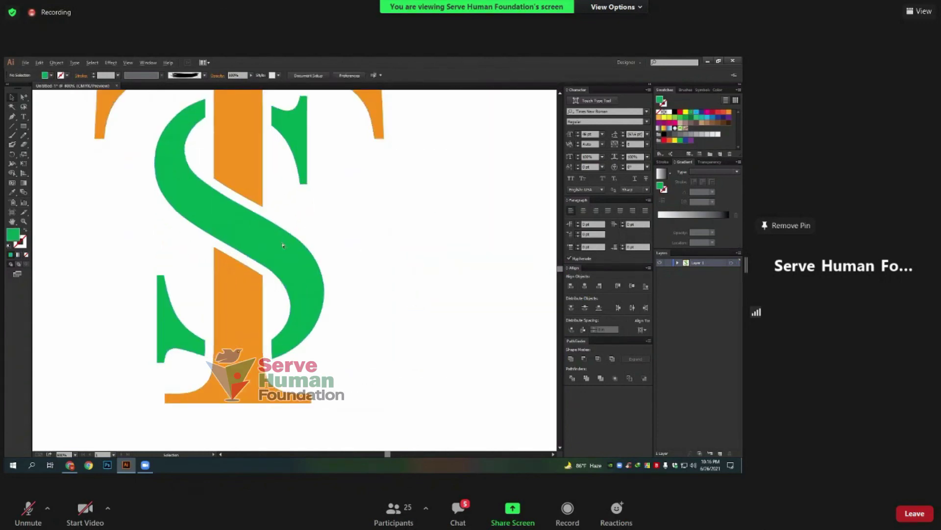
click(265, 223)
click(248, 176)
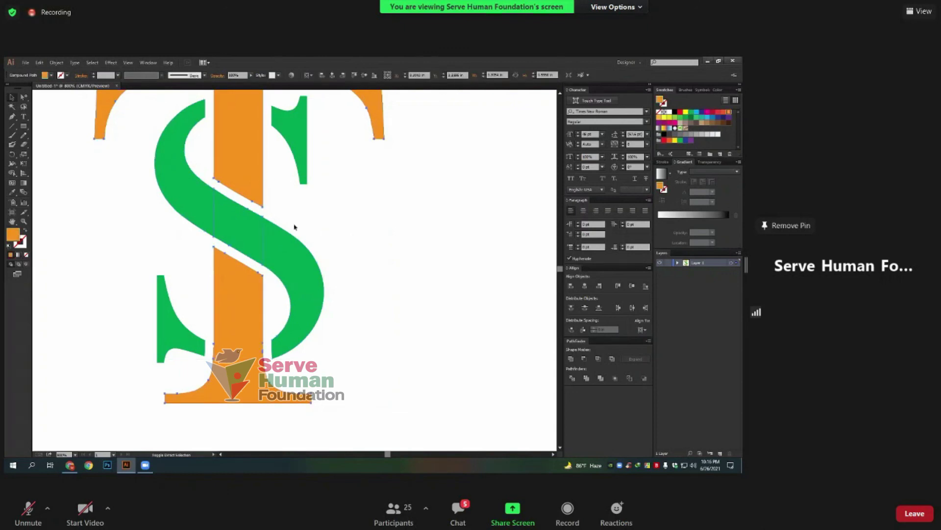
click(315, 248)
scroll(316, 248, down, 2)
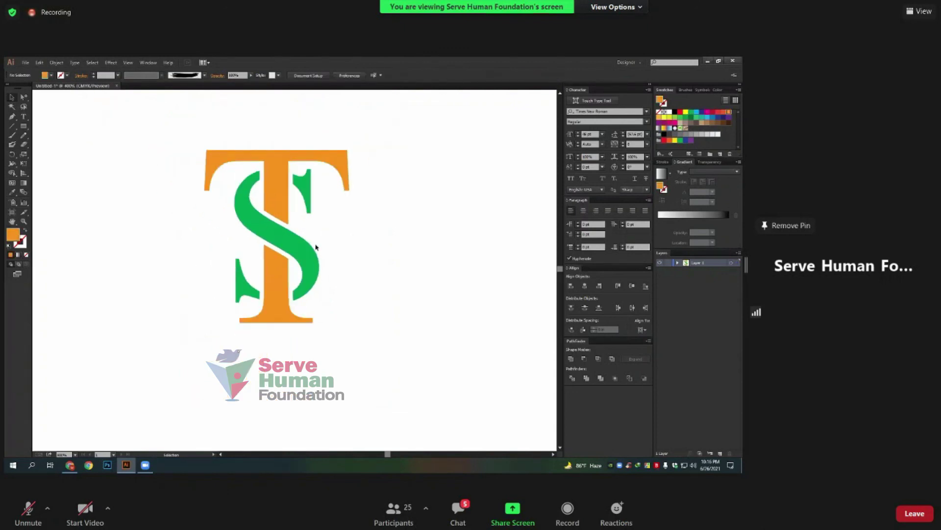
click(292, 244)
Release the T-S compound path and move the pieces away from the stray sliver
click(282, 193)
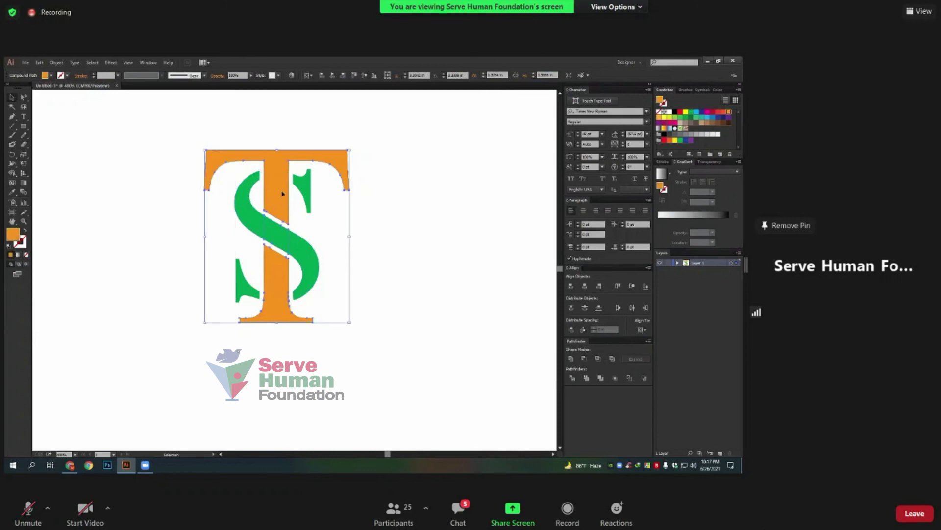
right_click(277, 191)
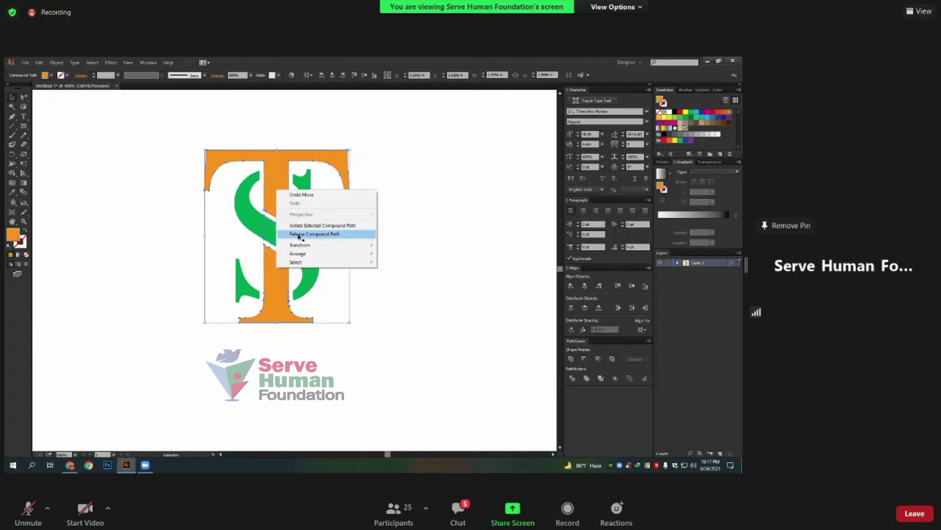
click(300, 234)
click(277, 197)
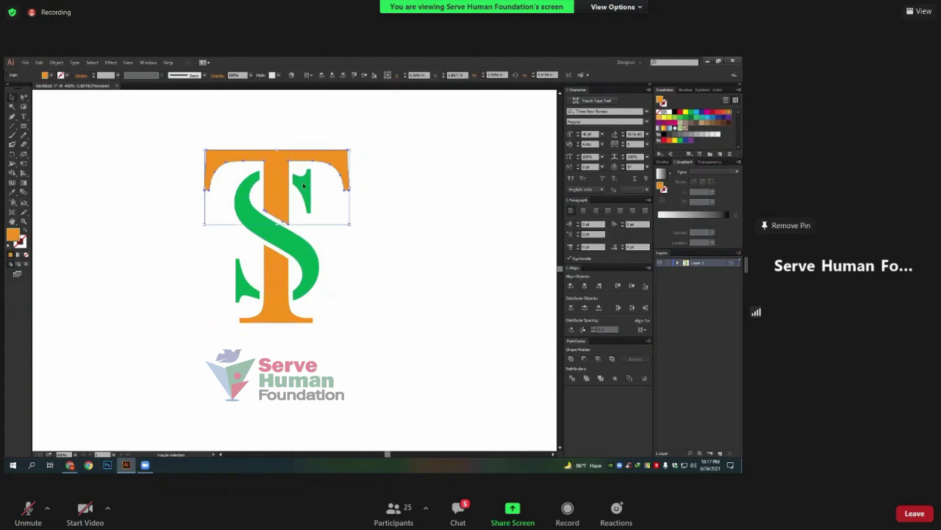
shift+click(263, 227)
shift+click(244, 287)
drag(276, 274, 95, 218)
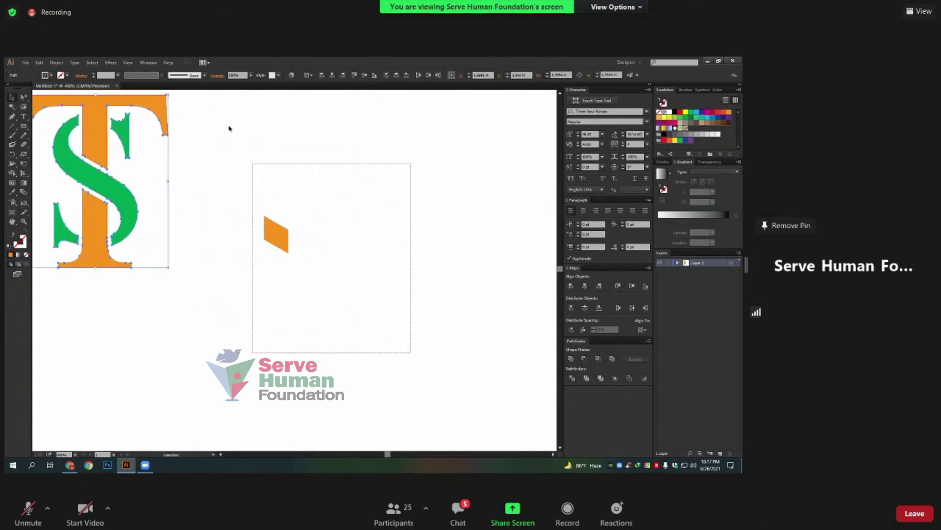
Delete the stray orange sliver and reposition the T-S logo mid-canvas
drag(411, 353, 240, 139)
key(Delete)
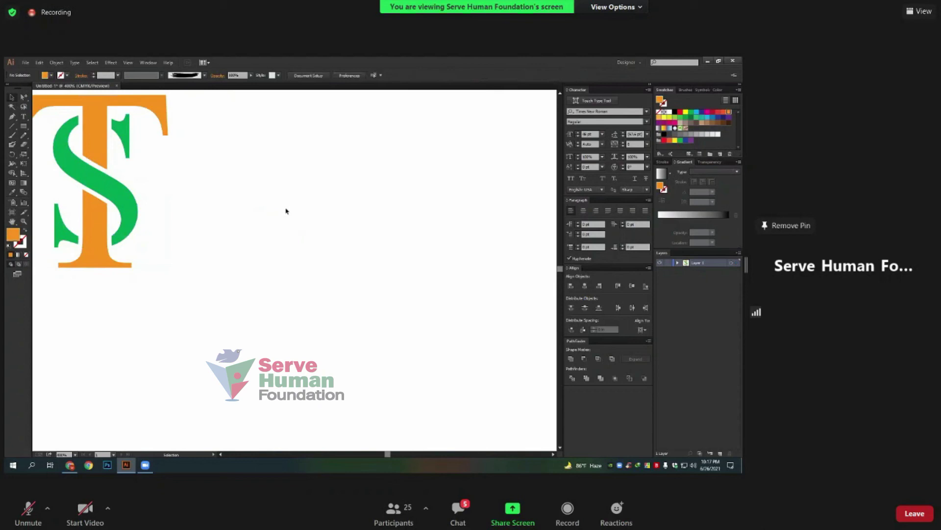
drag(468, 310, 392, 277)
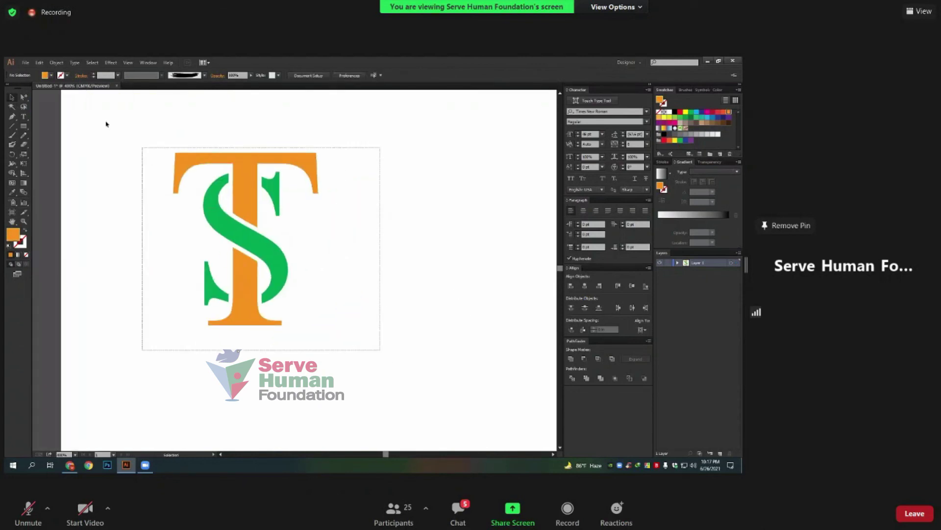
drag(381, 351, 104, 121)
drag(254, 187, 304, 203)
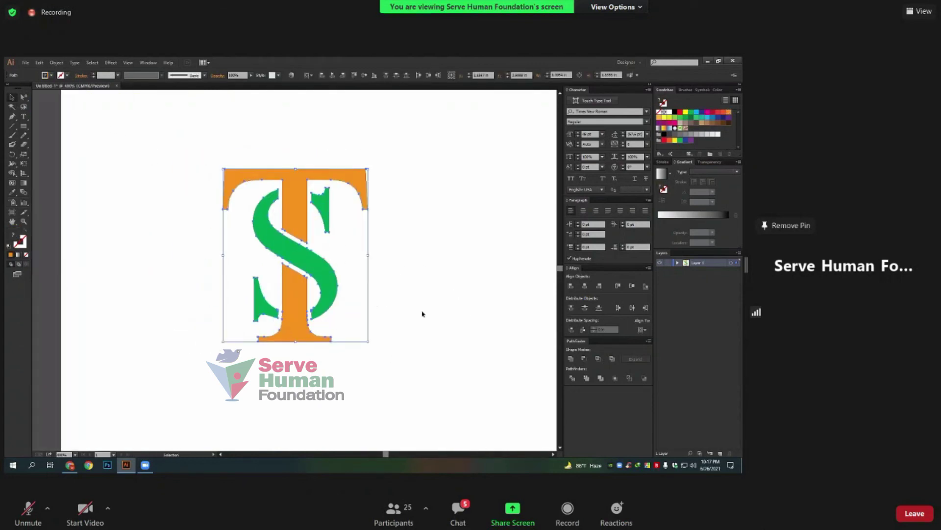
click(423, 313)
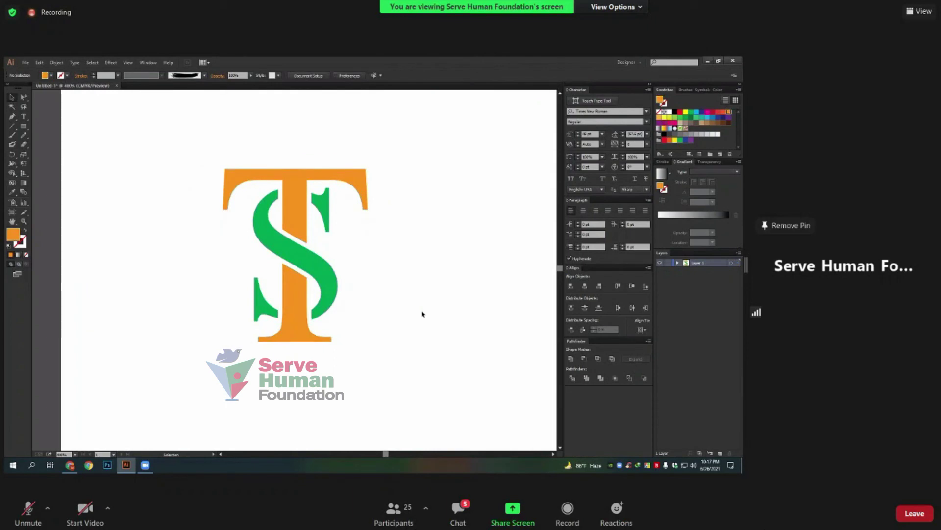
key(ctrl+z)
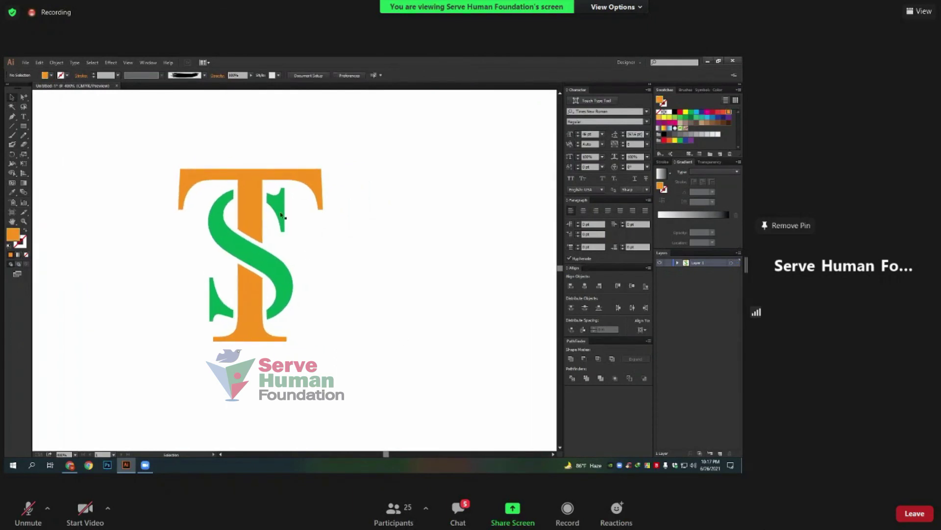
Colour the T near-black with K set to 90
shift+click(249, 313)
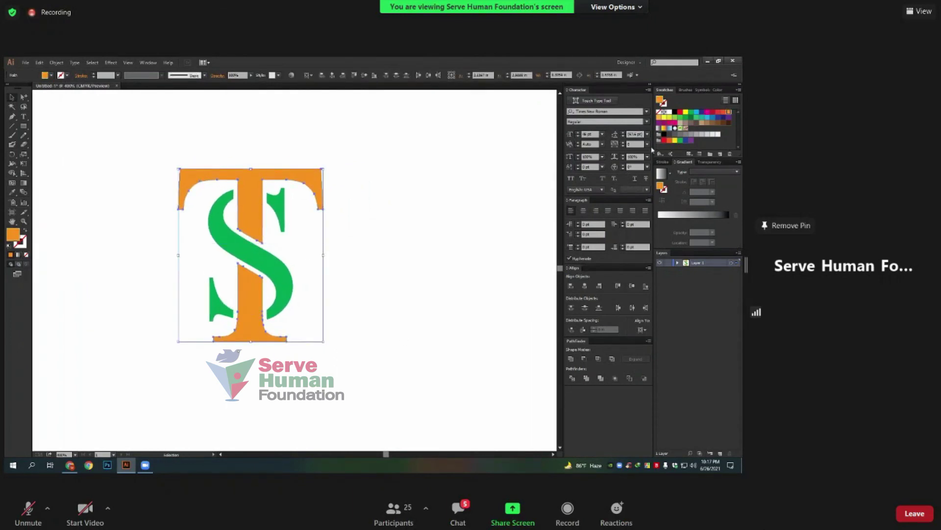
click(665, 134)
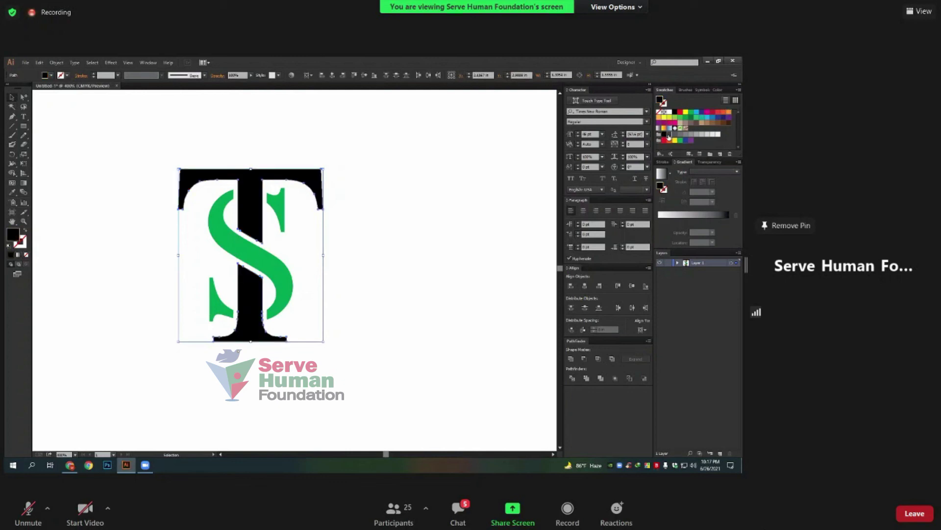
click(720, 89)
click(733, 128)
text(90)
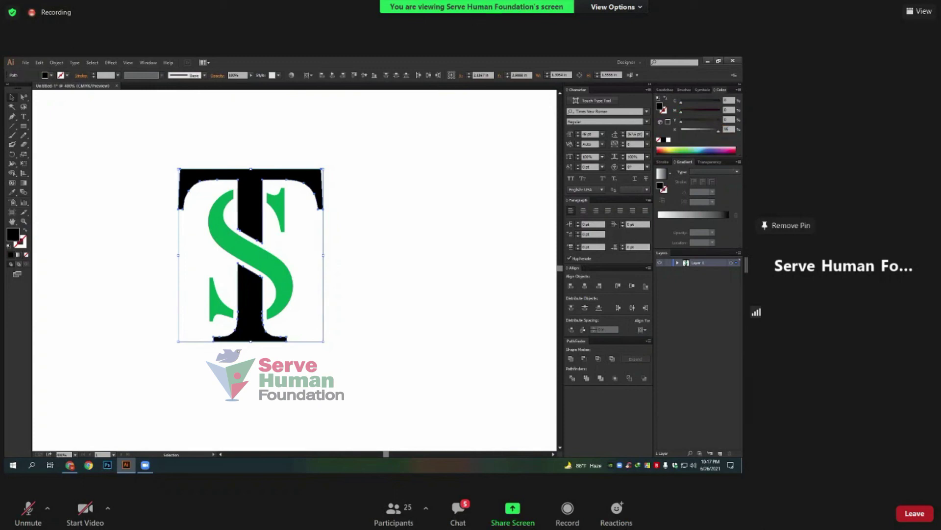
key(Return)
click(448, 243)
Recolour the green S orange
click(269, 259)
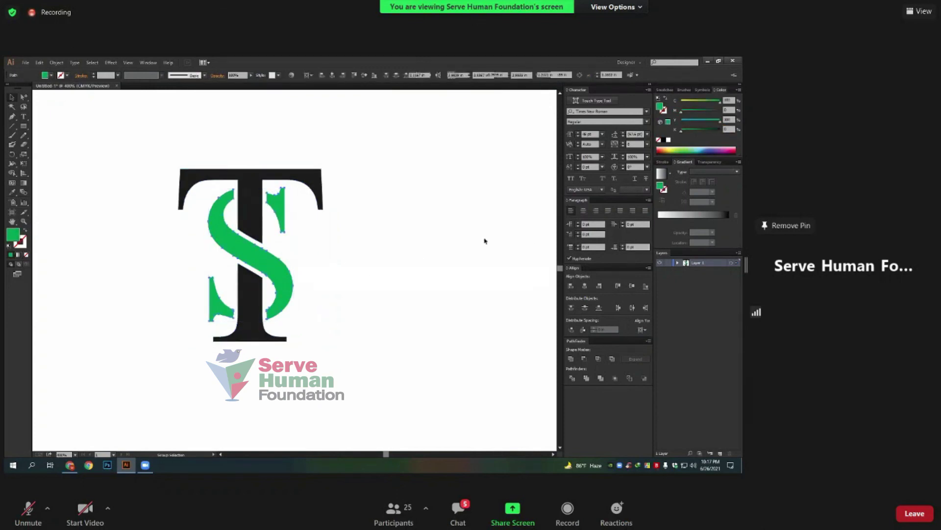
click(665, 90)
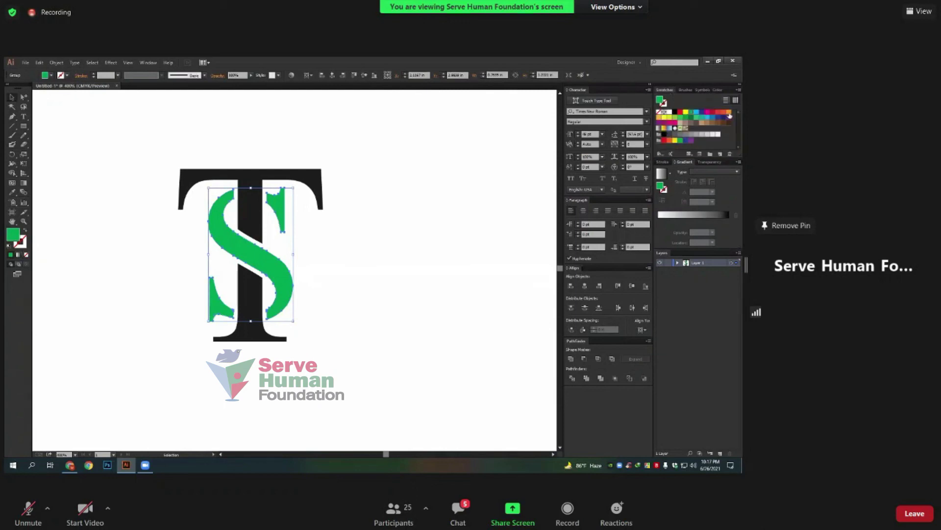
click(729, 112)
click(396, 382)
Shift the T and S right and draw a circle around them with the Ellipse tool
mouse_move(421, 388)
mouse_down()
mouse_move(218, 247)
mouse_move(385, 341)
mouse_up()
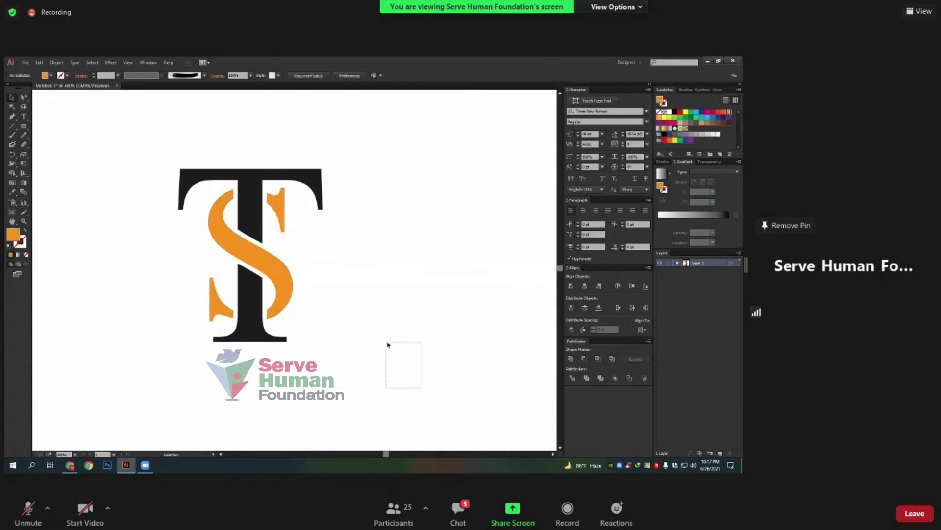
drag(121, 142, 393, 337)
click(444, 411)
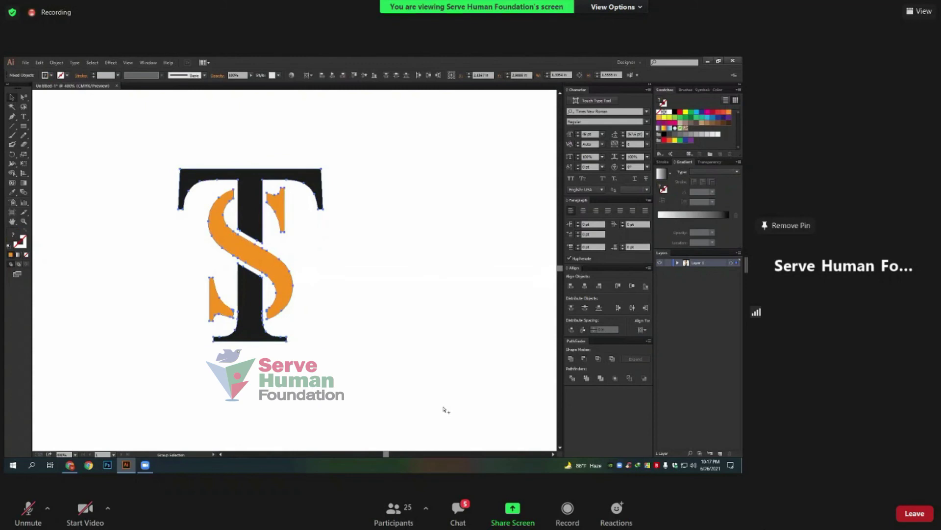
mouse_move(227, 260)
mouse_down()
mouse_move(279, 260)
mouse_move(253, 260)
mouse_up()
mouse_move(24, 126)
mouse_down()
mouse_move(49, 152)
mouse_move(54, 144)
mouse_up()
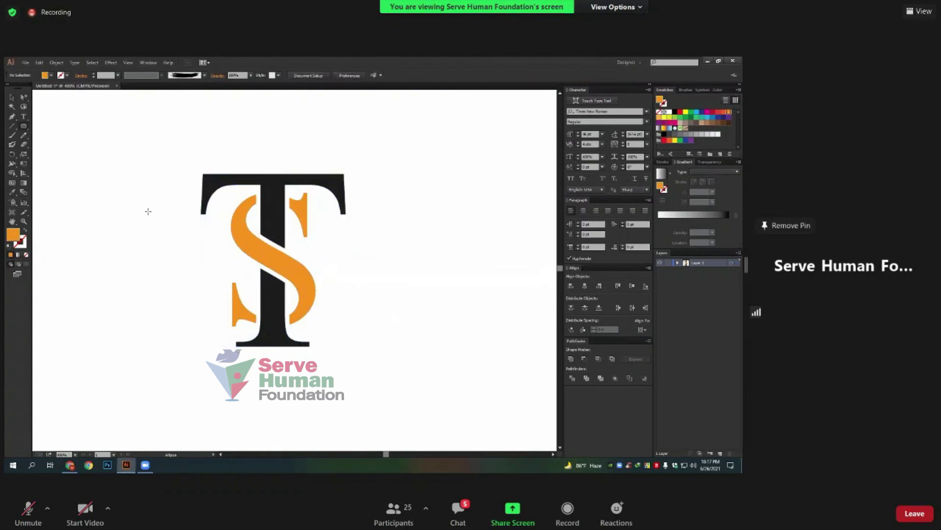
mouse_move(273, 255)
mouse_down()
mouse_move(413, 360)
mouse_move(390, 346)
mouse_up()
Make the circle an orange outline, thicken it, and undo an accidental mesh edit
click(12, 96)
click(25, 229)
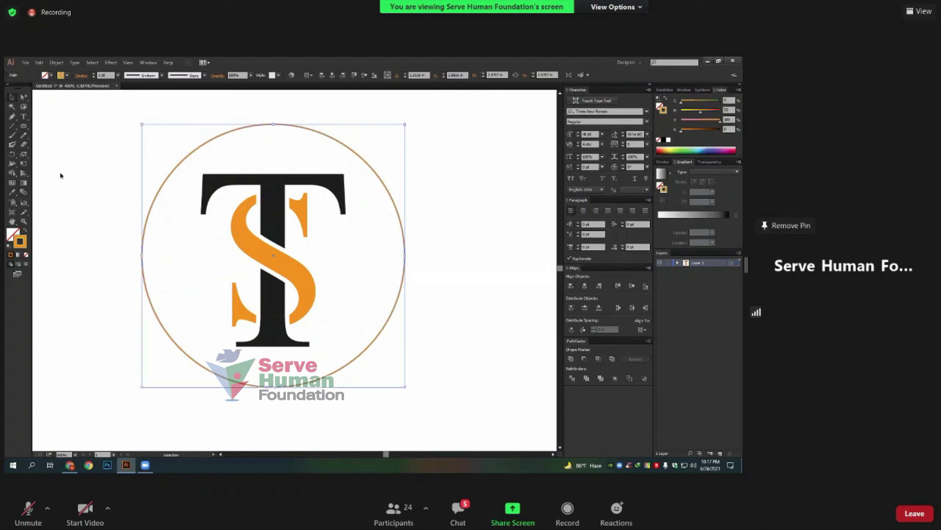
click(93, 73)
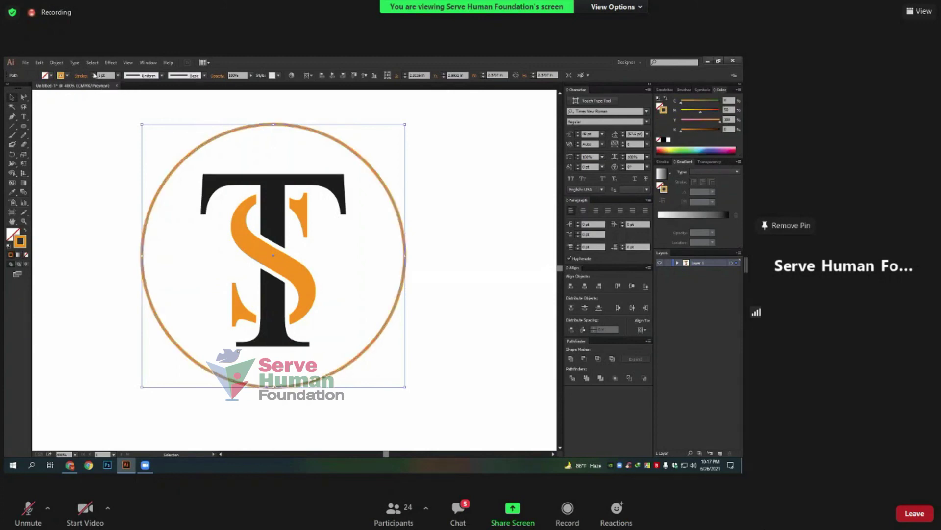
click(94, 74)
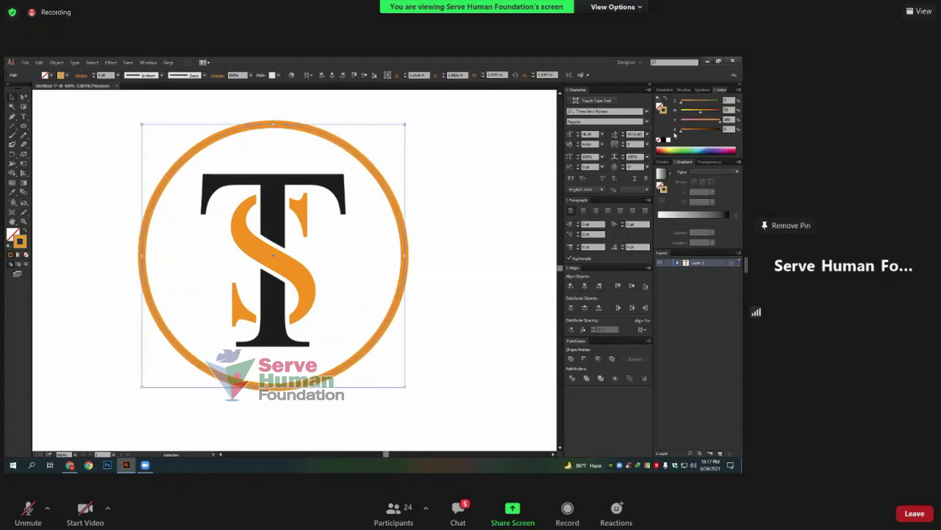
click(13, 203)
click(265, 176)
key(ctrl+z)
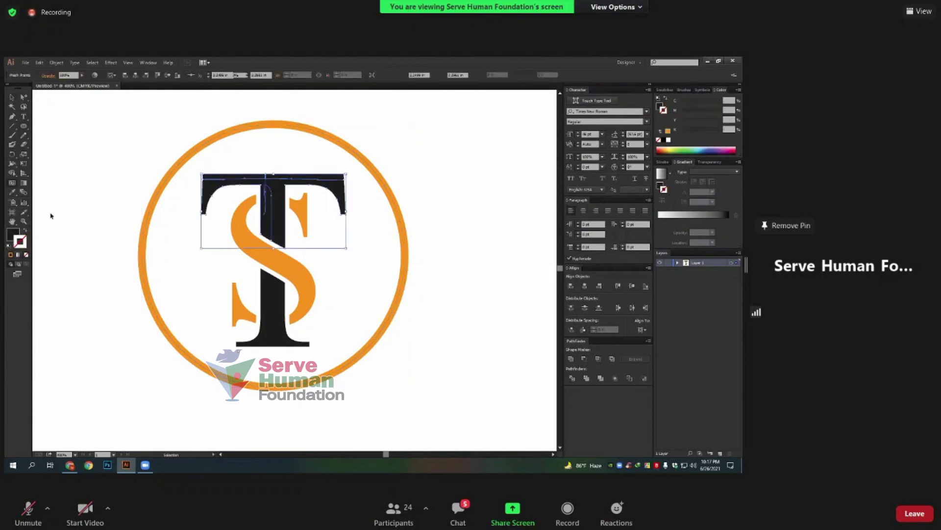
key(ctrl+z)
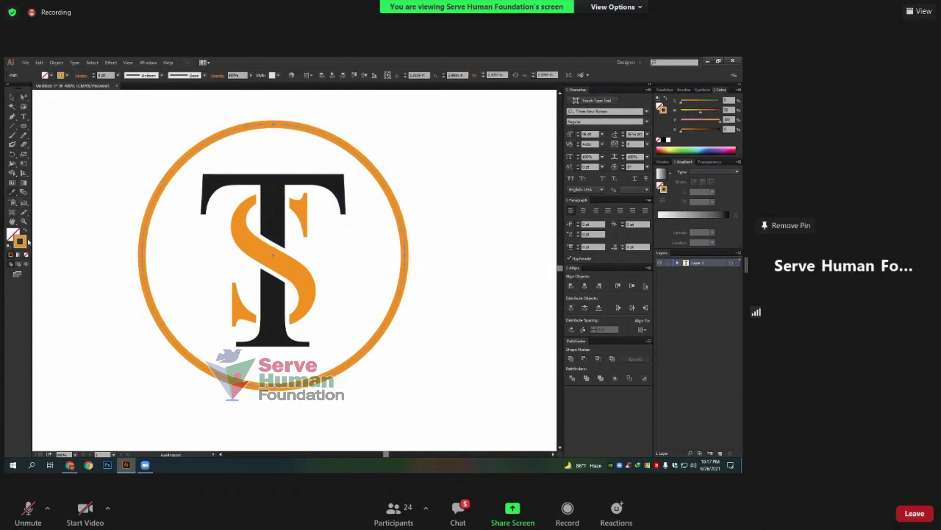
Eyedropper the T's near-black onto the circle and make it a thicker dark outline
click(265, 177)
key(v)
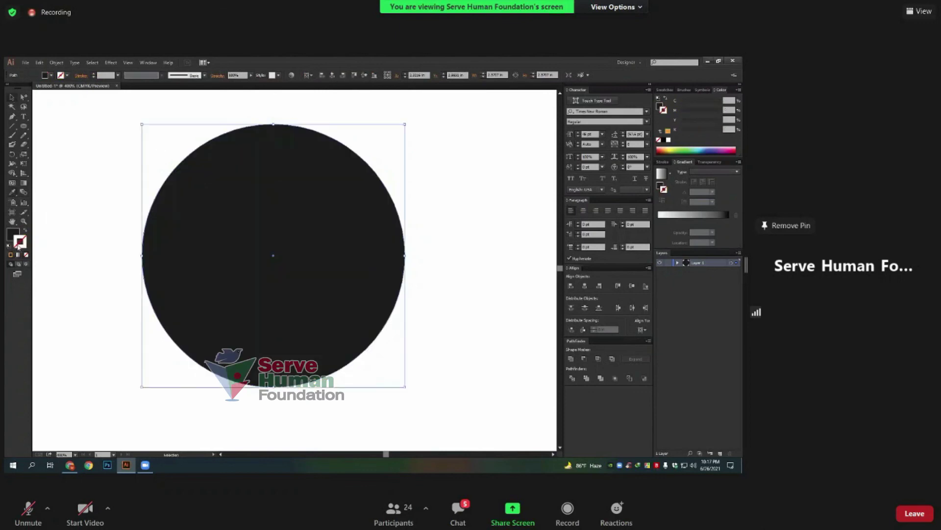
click(26, 231)
click(94, 75)
click(463, 269)
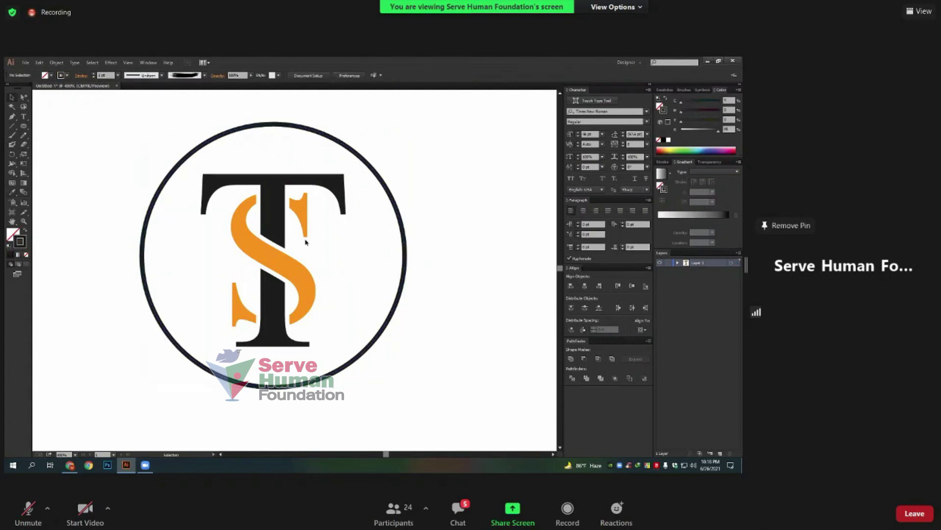
Centre the circle and T-S logo on the page and zoom in to frame it
drag(455, 343, 195, 93)
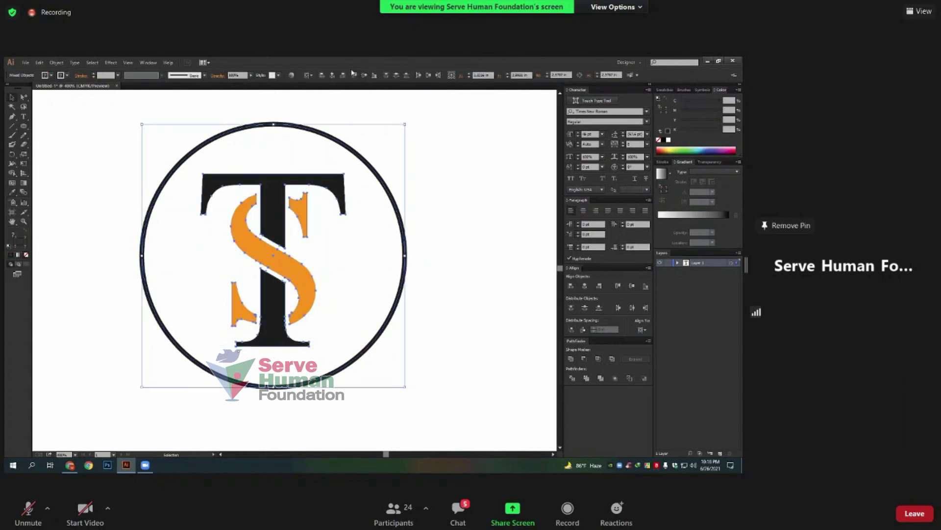
click(365, 76)
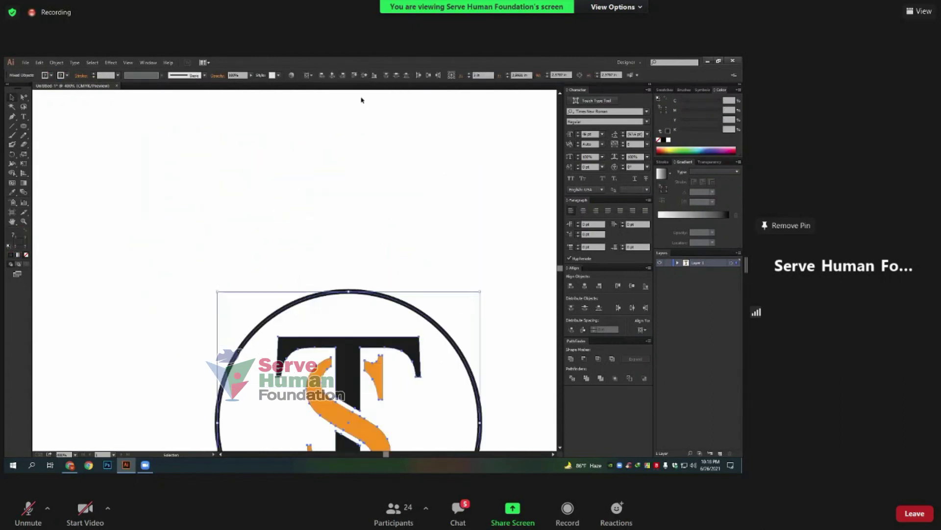
key(ctrl+0)
click(360, 279)
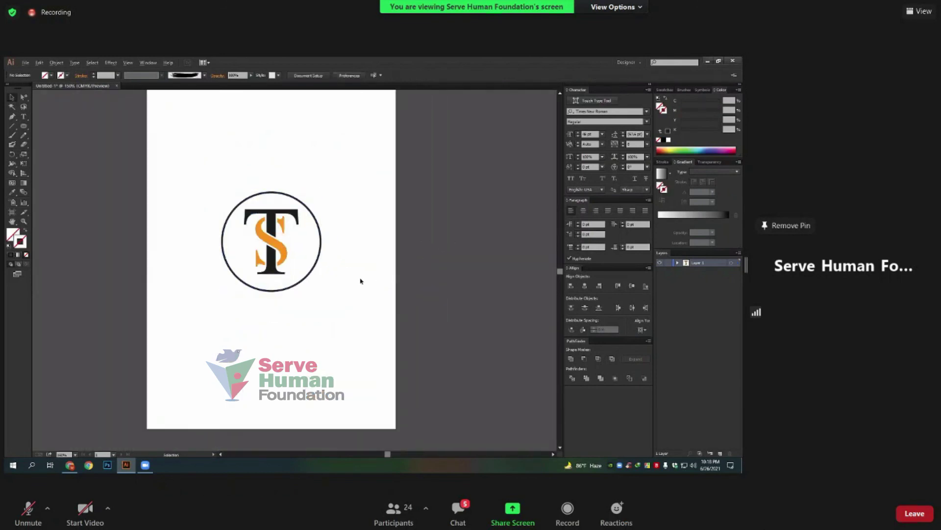
key(ctrl+equal)
key(ctrl+equal)
drag(366, 216, 401, 264)
Scale the circled logo down to about half size and group it
mouse_move(381, 351)
mouse_down()
mouse_move(113, 148)
mouse_move(128, 136)
mouse_up()
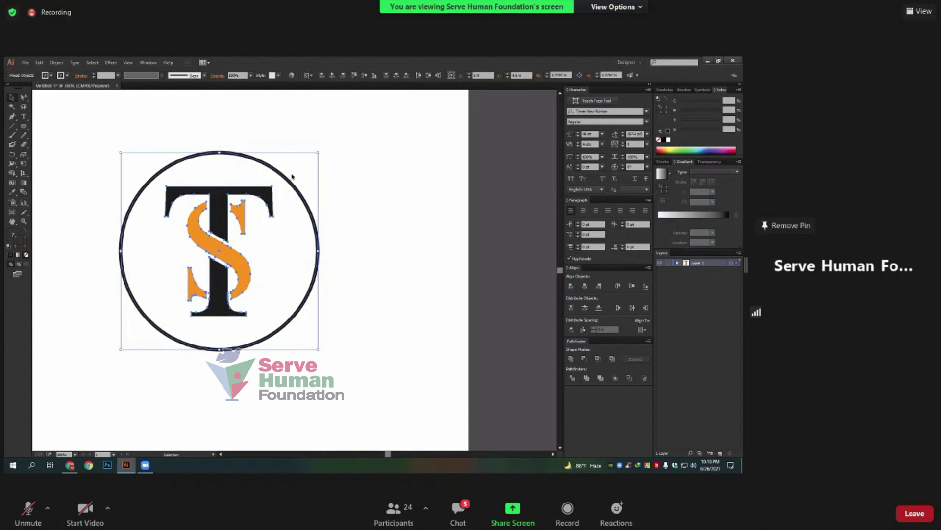
drag(303, 162, 251, 214)
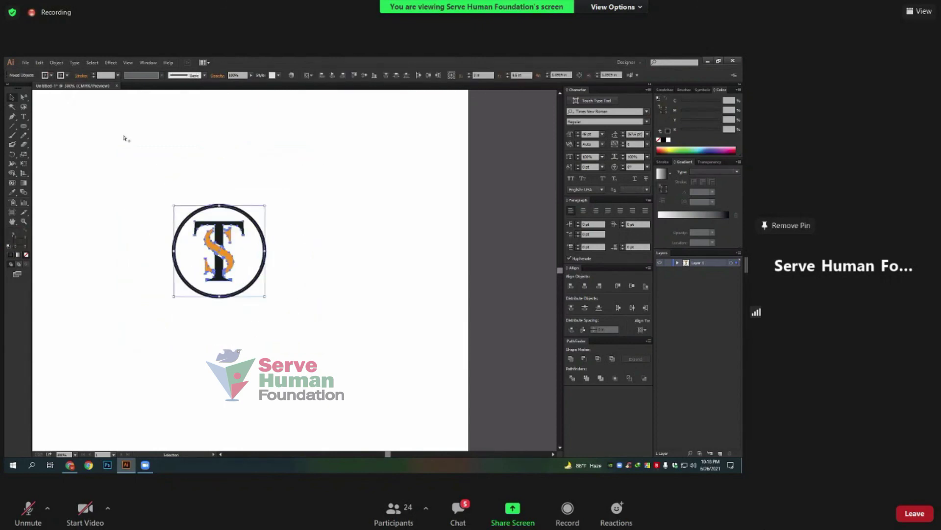
key(ctrl+g)
click(361, 251)
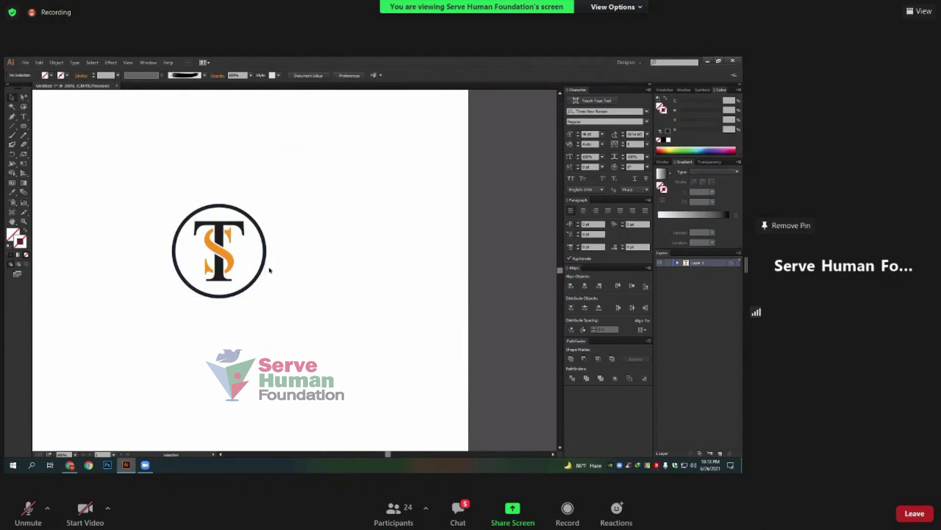
alt+scroll(270, 270, up, 2)
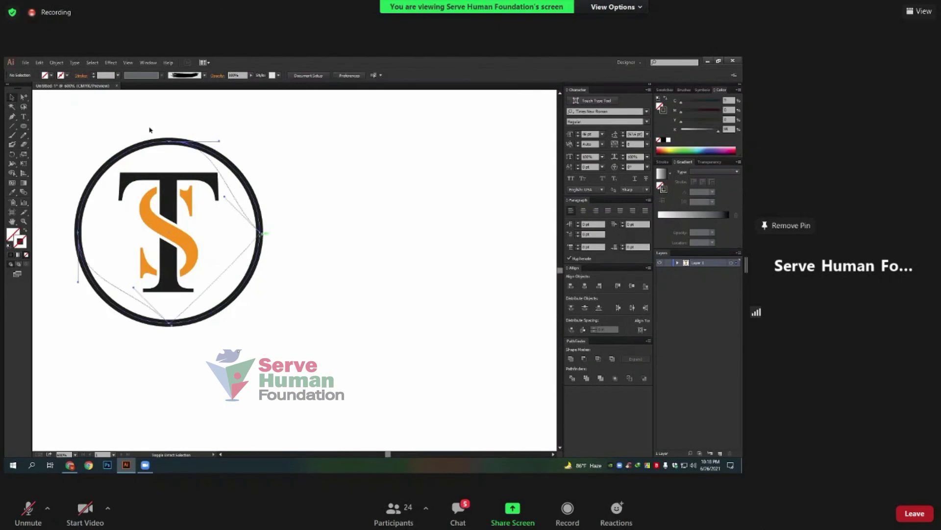
Undo the stray diagonal pen stroke and clear the selection
key(v)
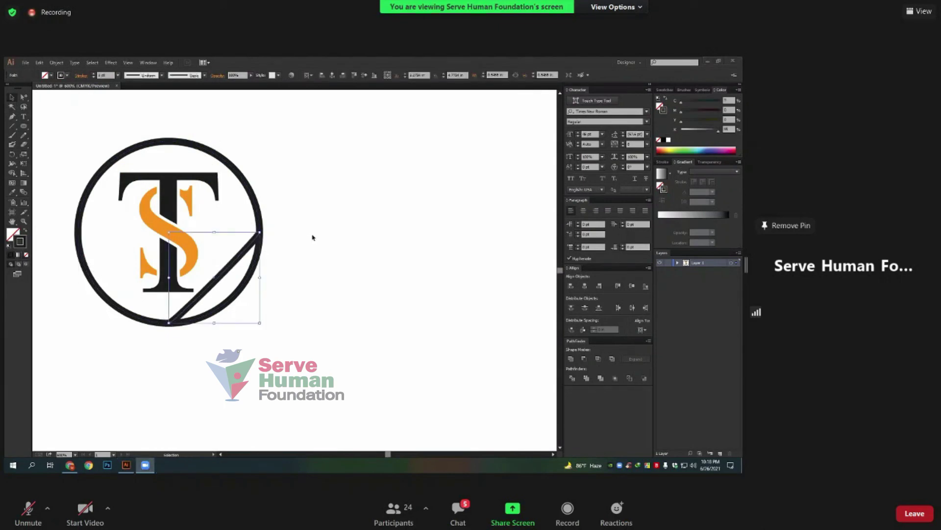
key(ctrl+z)
key(ctrl+z)
key(v)
key(ctrl+shift+a)
click(255, 266)
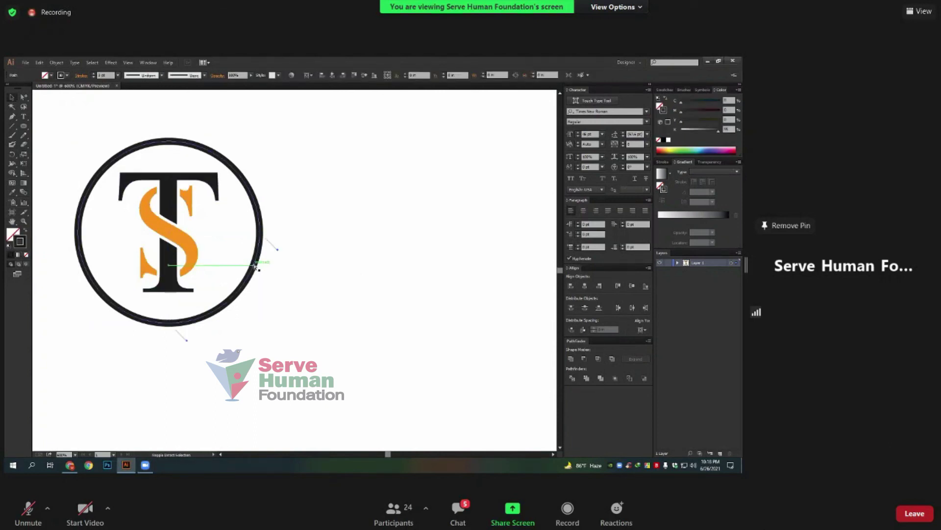
key(ctrl+shift+a)
key(ctrl+a)
key(ctrl+shift+a)
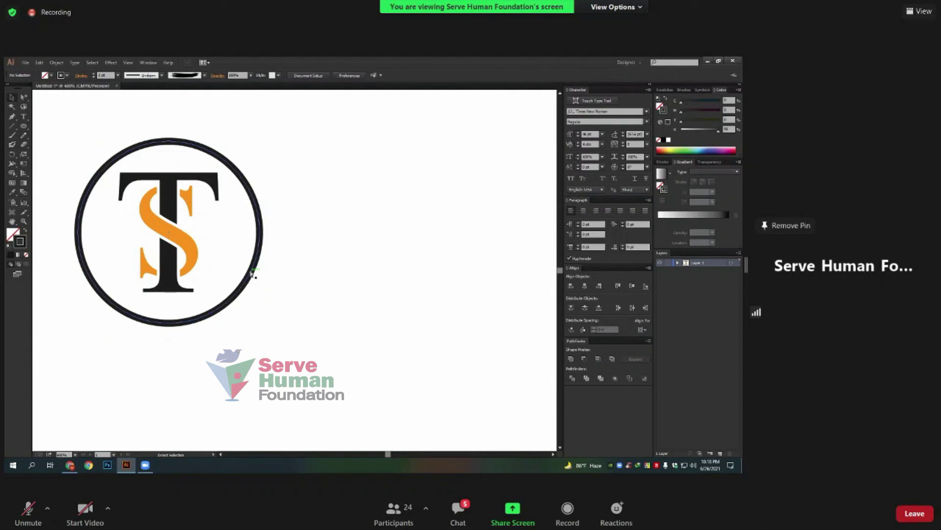
Expand the circle's fill and stroke, then nudge the logo right and down
click(119, 158)
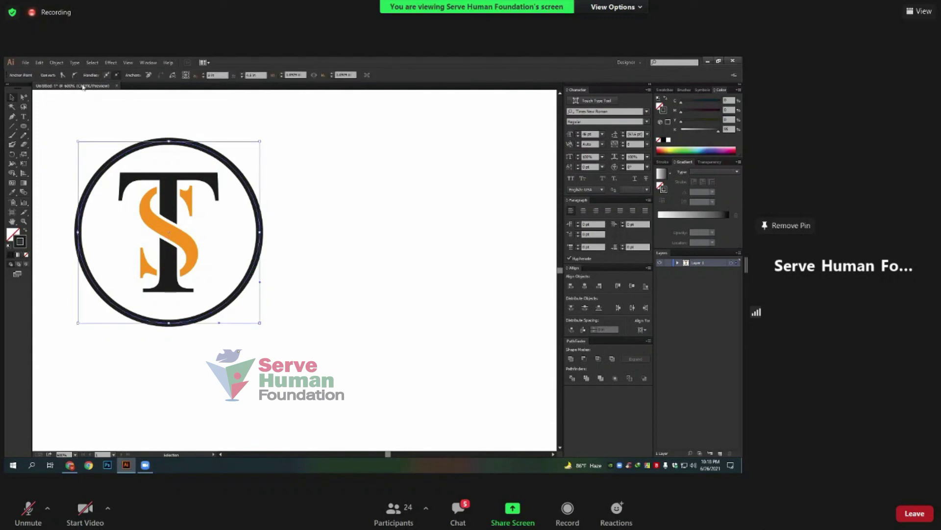
click(56, 63)
click(68, 146)
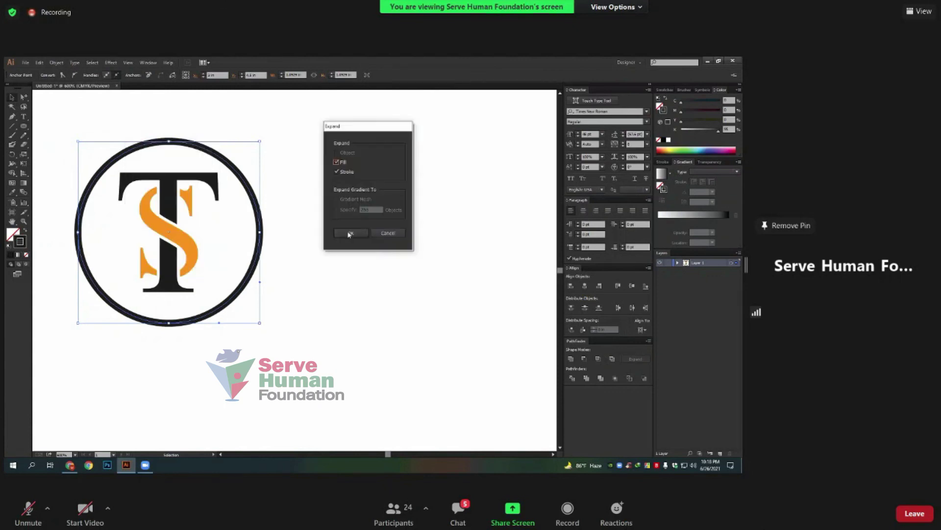
click(349, 233)
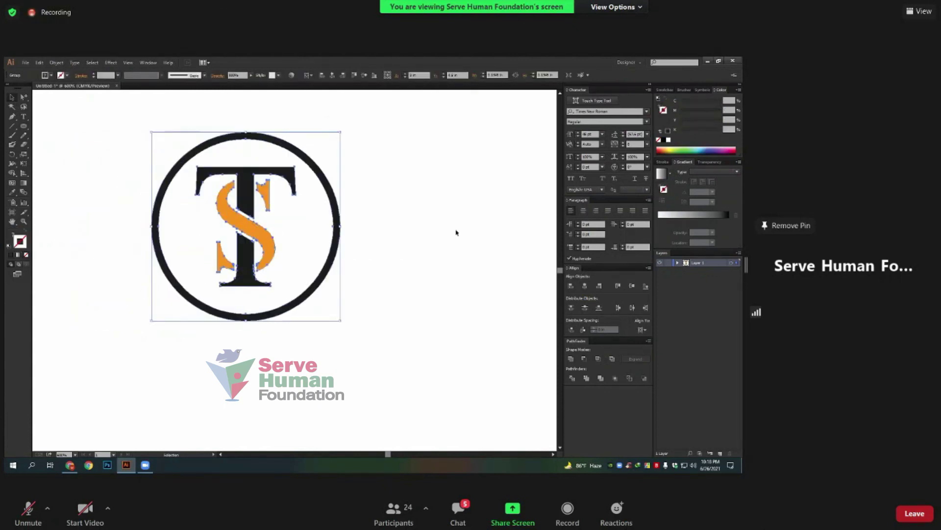
drag(258, 203, 296, 227)
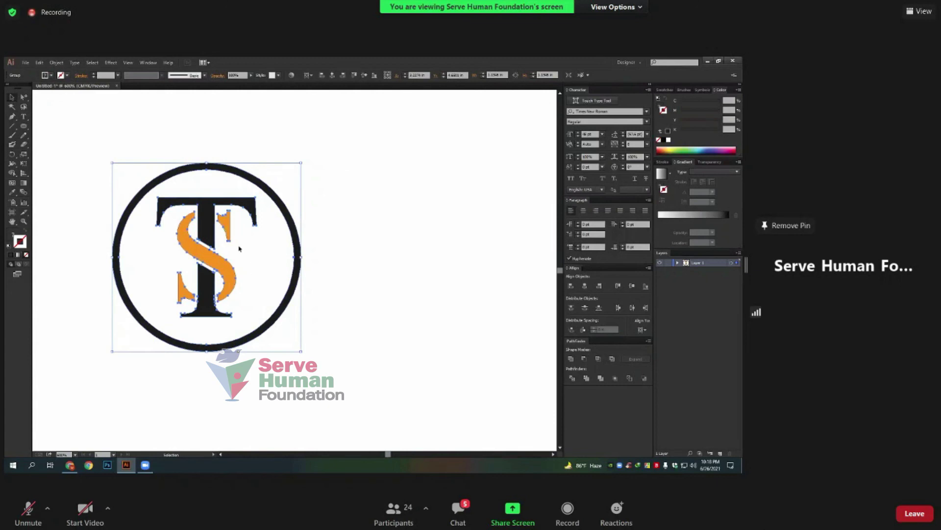
click(340, 281)
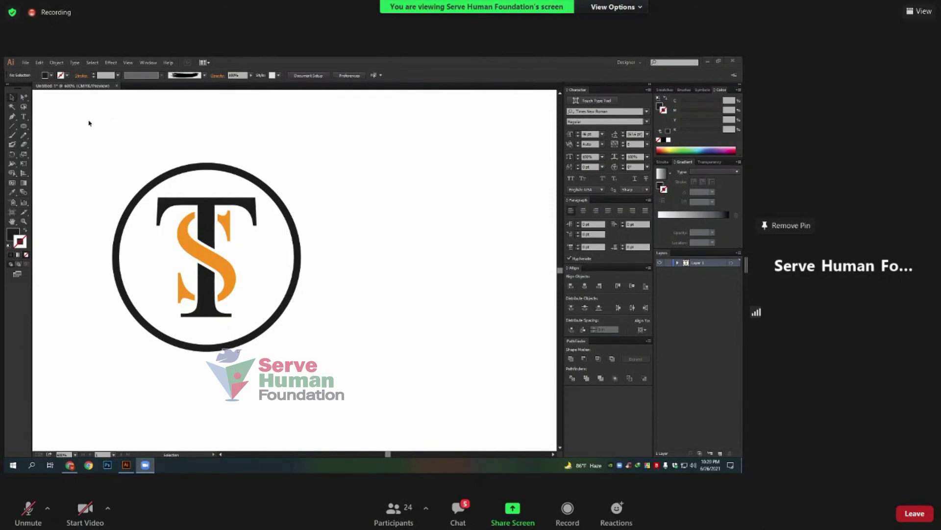
Bring the Illustrator window to the front
click(237, 256)
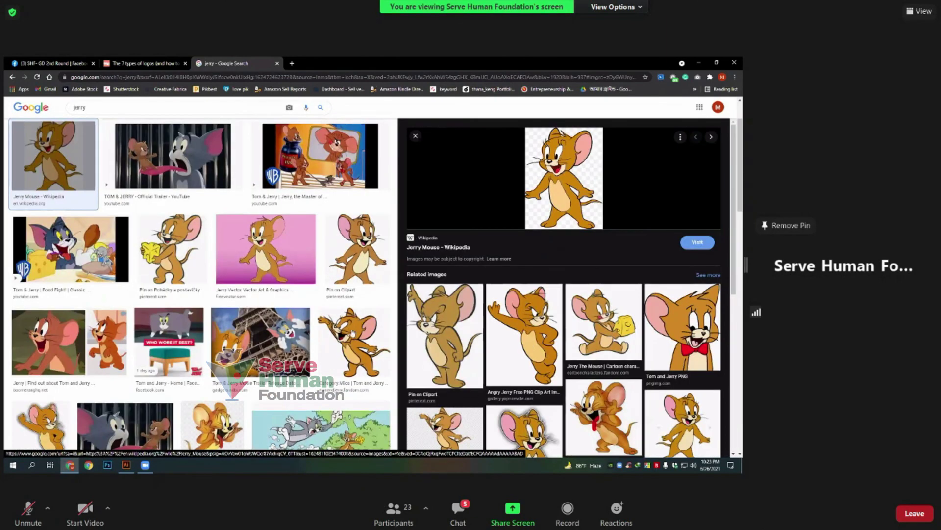
Copy the large Angry Jerry clip-art image from Google Images and return to Illustrator
click(523, 337)
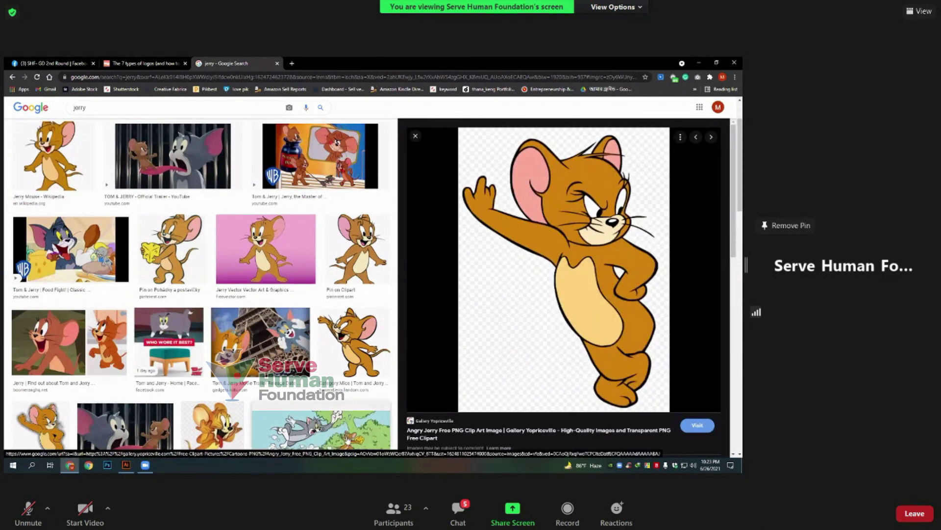
mouse_move(563, 269)
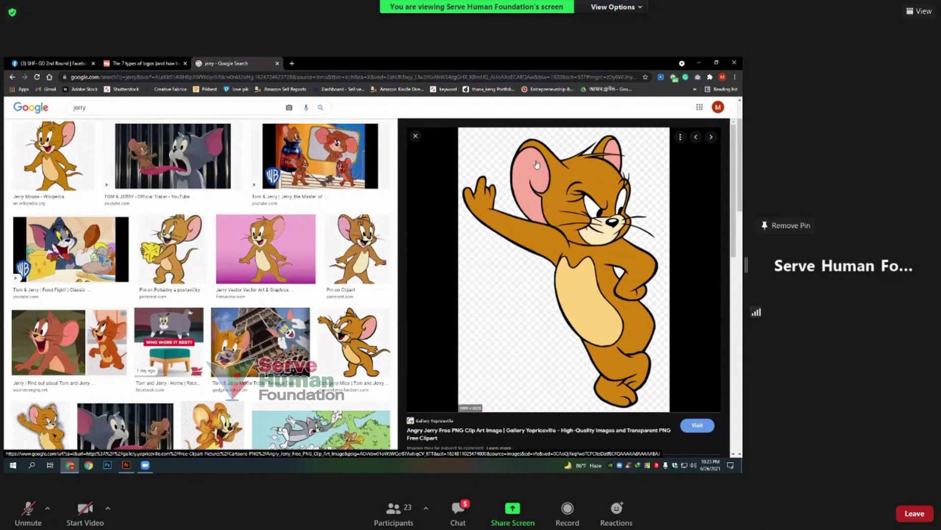
right_click(546, 179)
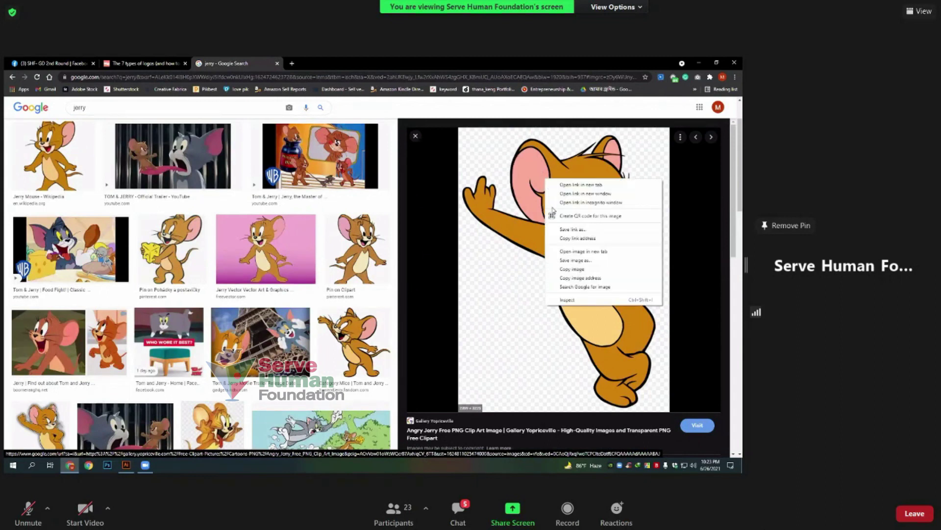
click(572, 268)
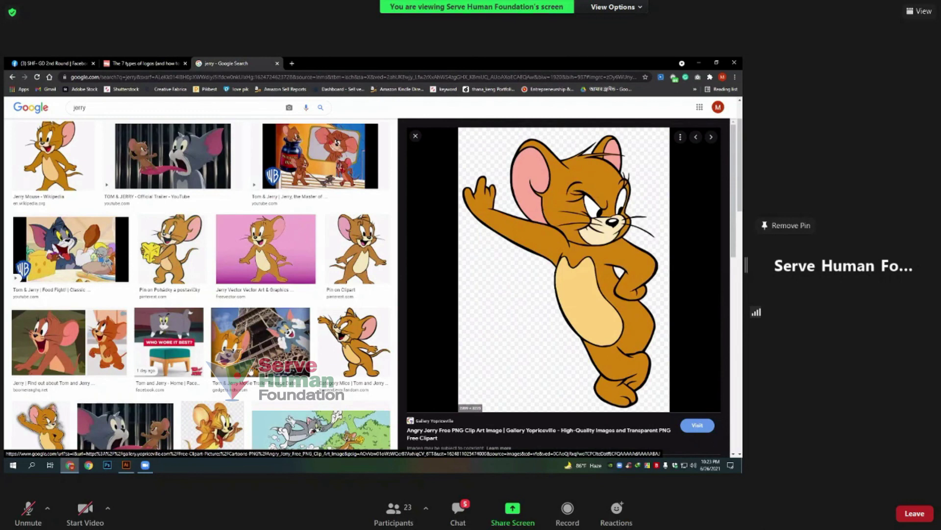
click(90, 169)
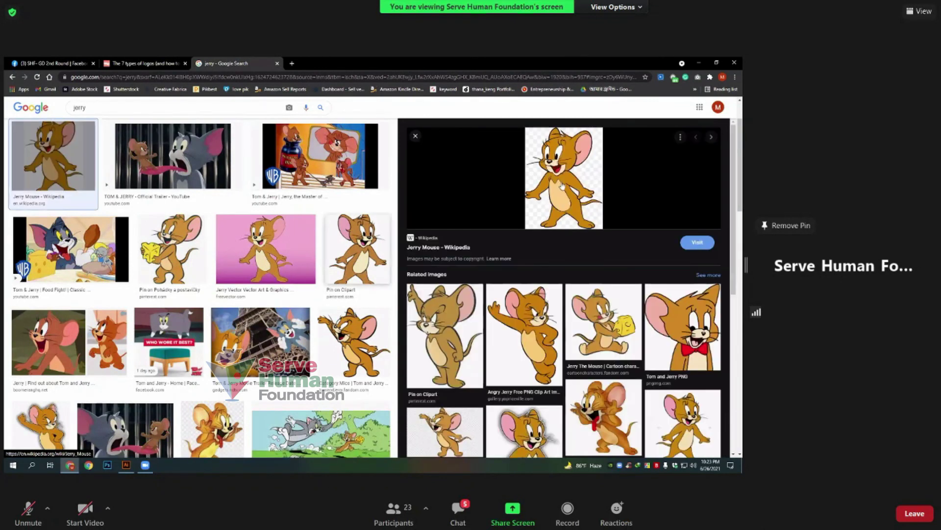
click(561, 296)
right_click(549, 237)
click(571, 332)
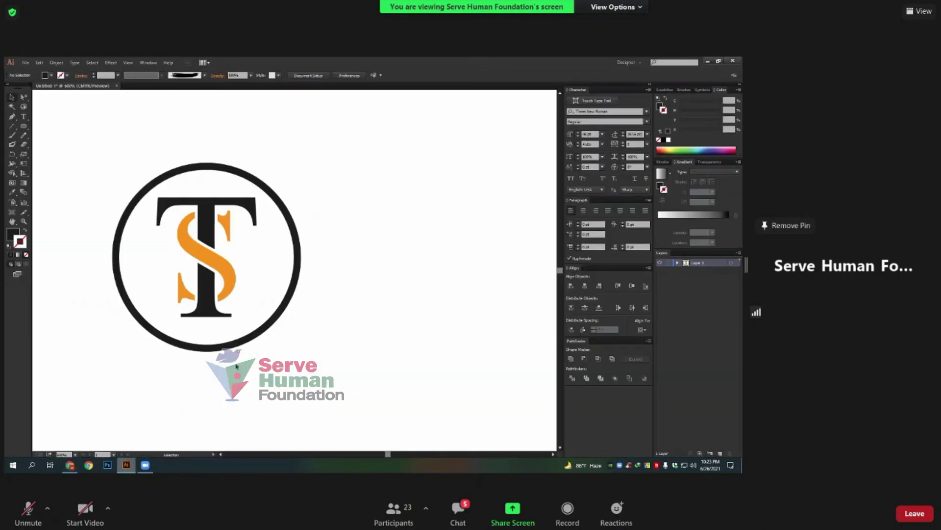
click(126, 464)
Delete the TS logo and paste the Angry Jerry image in its place
click(236, 271)
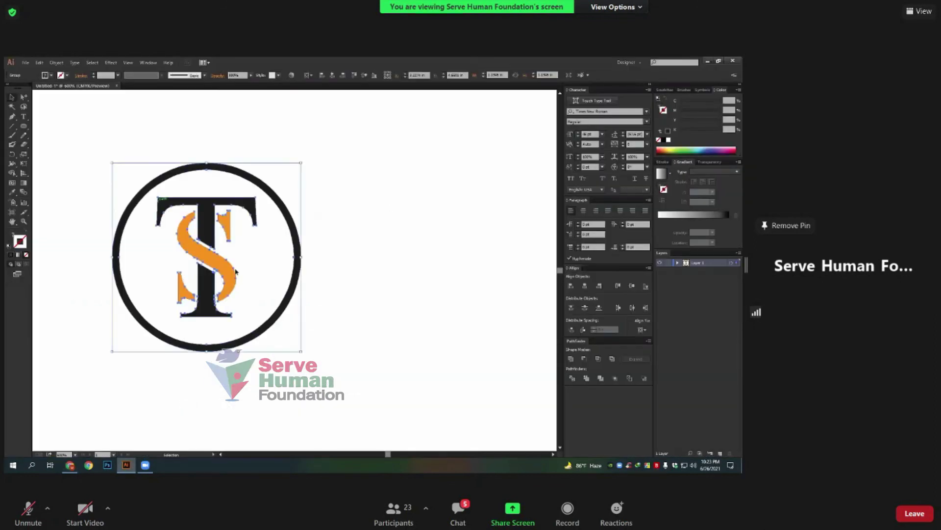
key(Delete)
key(ctrl+v)
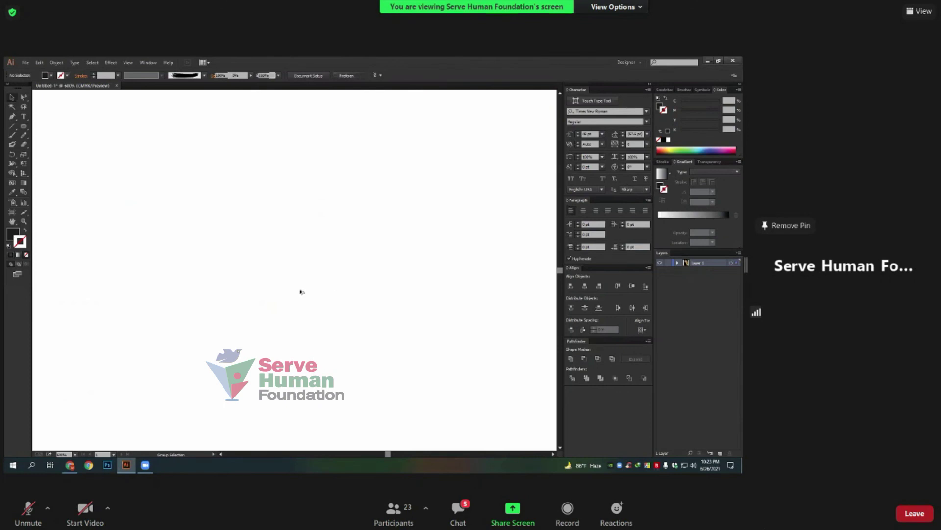
Scale the Jerry image down to fit inside the artboard, then zoom in on his face
key(ctrl+minus)
key(ctrl+minus)
key(ctrl+minus)
key(ctrl+minus)
key(ctrl+minus)
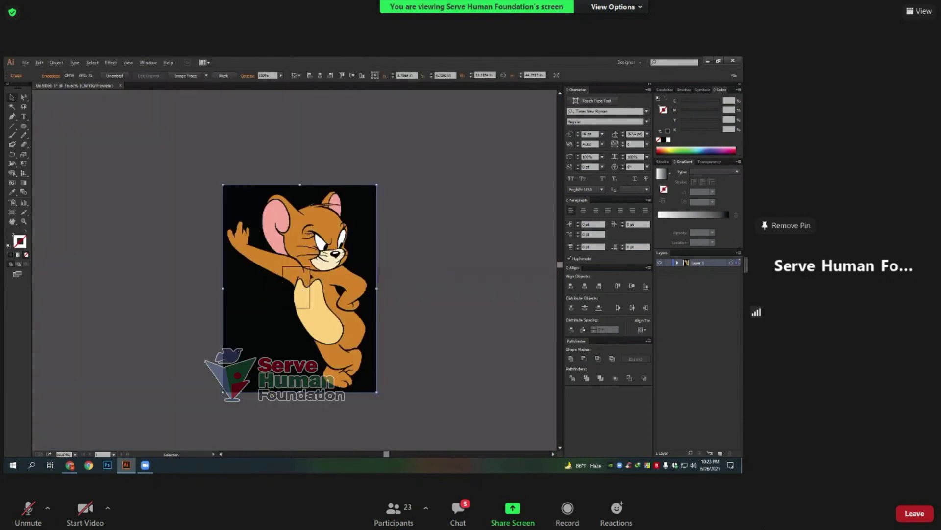
drag(376, 186, 312, 271)
key(ctrl+plus)
key(ctrl+plus)
key(ctrl+plus)
drag(341, 240, 318, 270)
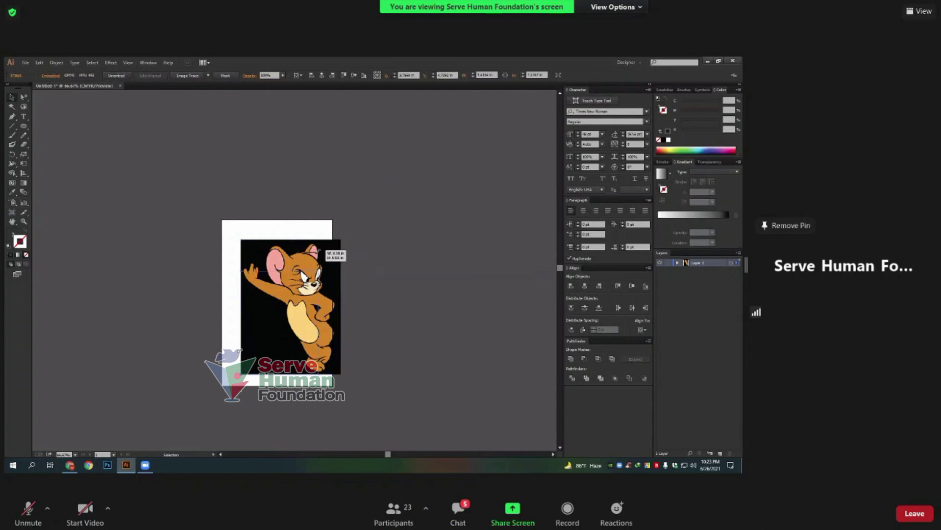
key(ctrl+shift+a)
key(ctrl+plus)
key(ctrl+plus)
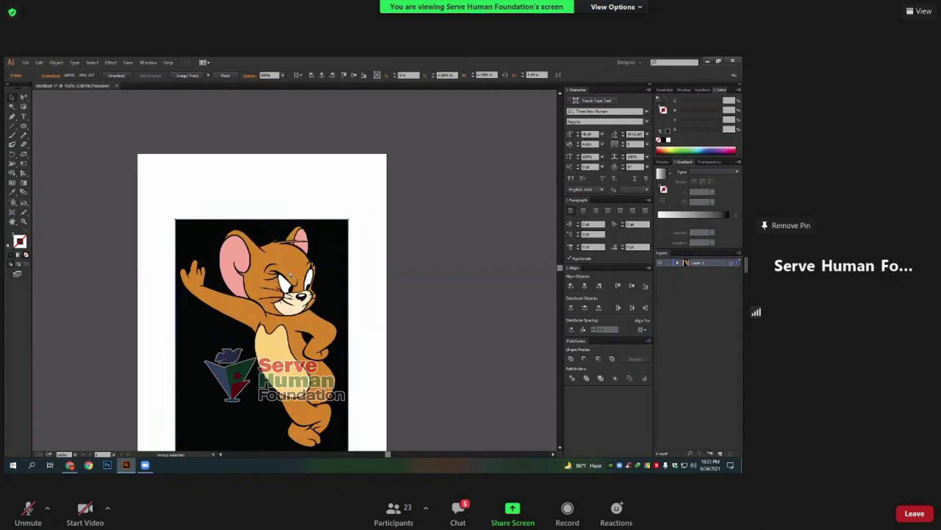
key(ctrl+plus)
key(ctrl+plus)
key(ctrl+plus)
key(ctrl+plus)
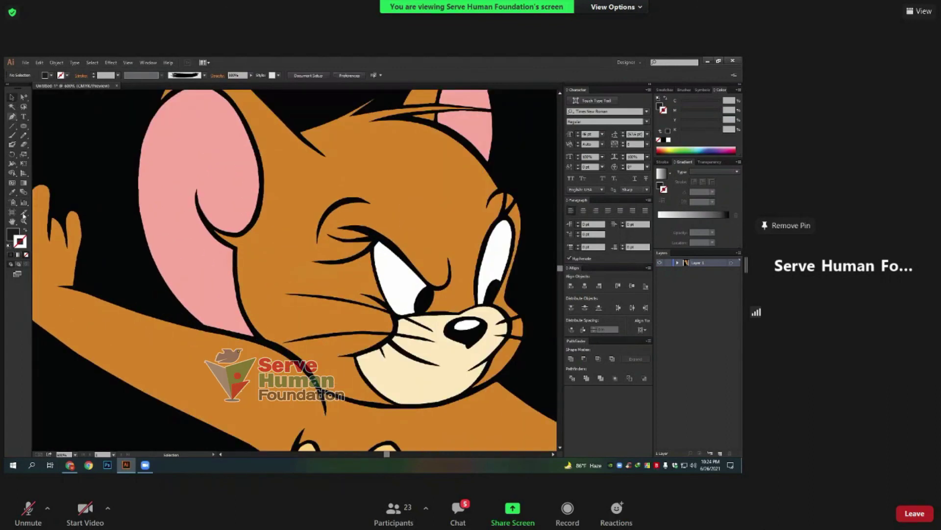
Set a white stroke with no fill, trying and undoing a first curve point
click(25, 232)
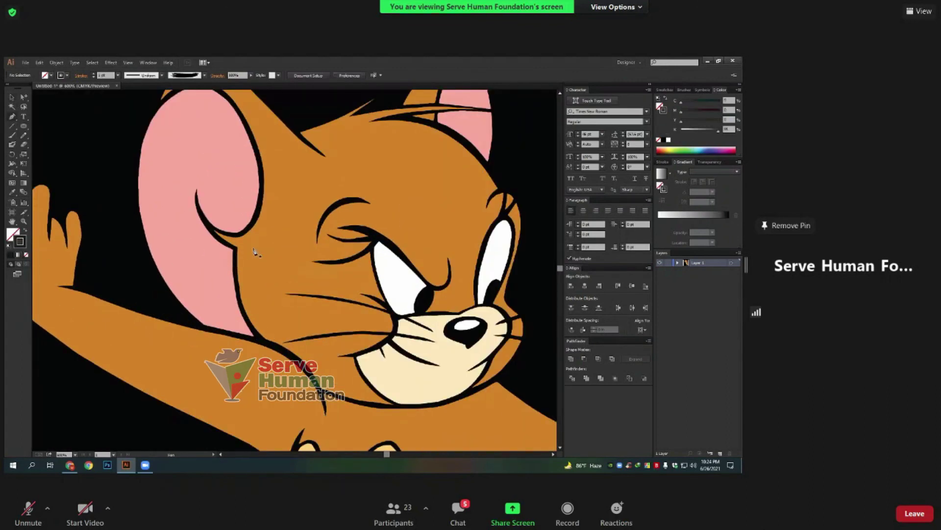
click(668, 139)
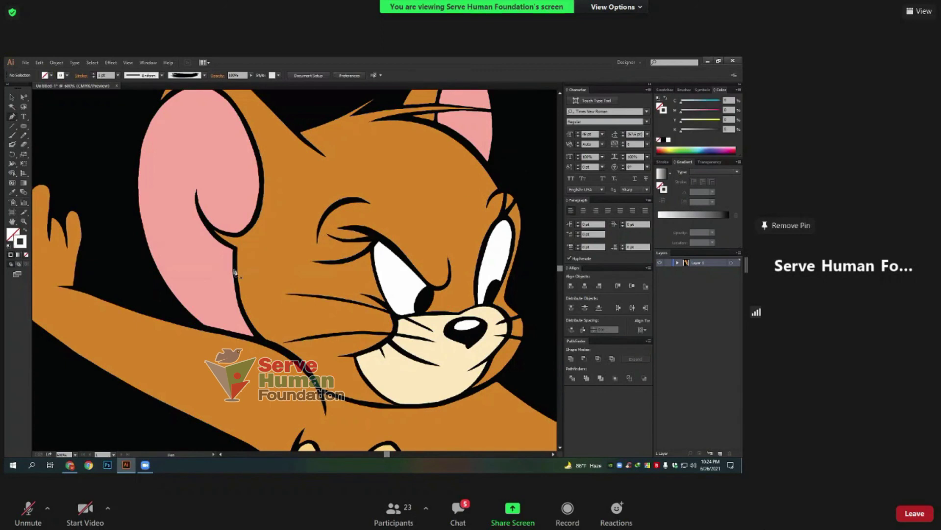
drag(235, 272, 280, 255)
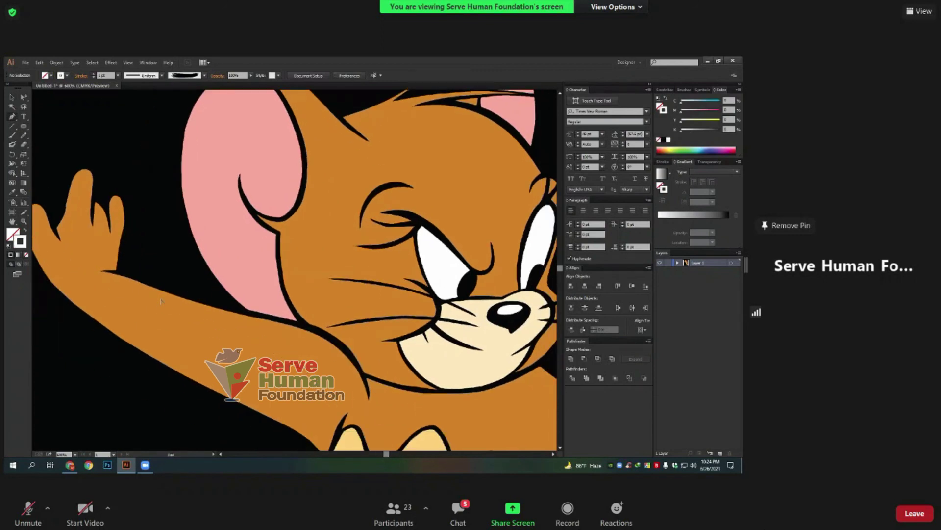
scroll(160, 301, down, 1)
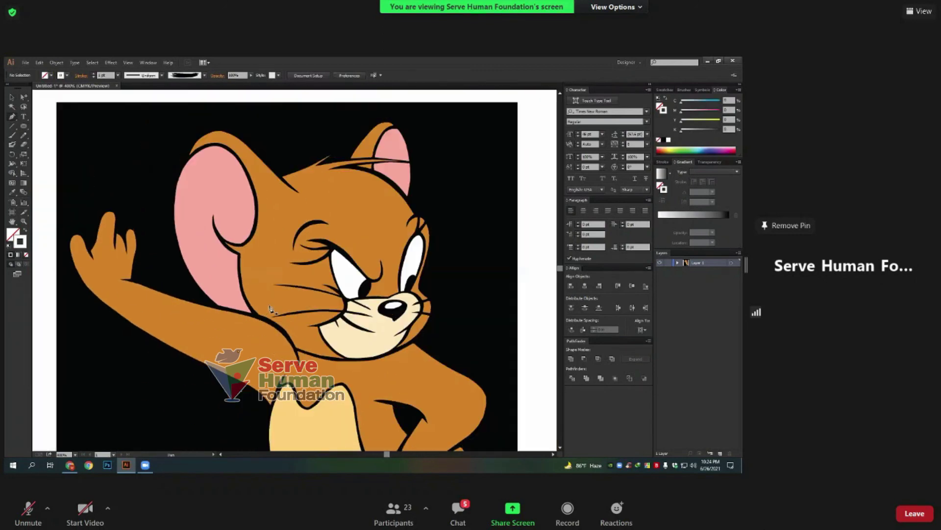
click(288, 343)
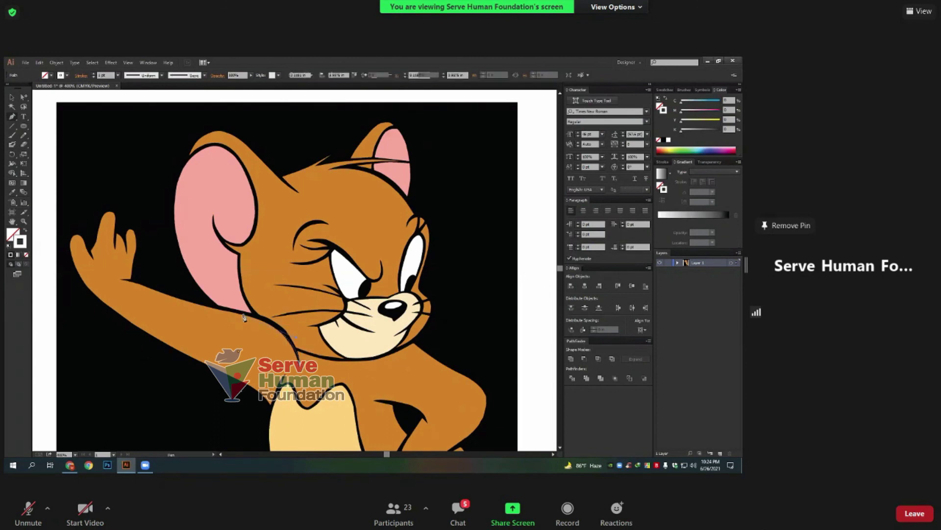
drag(190, 274, 327, 333)
key(ctrl+z)
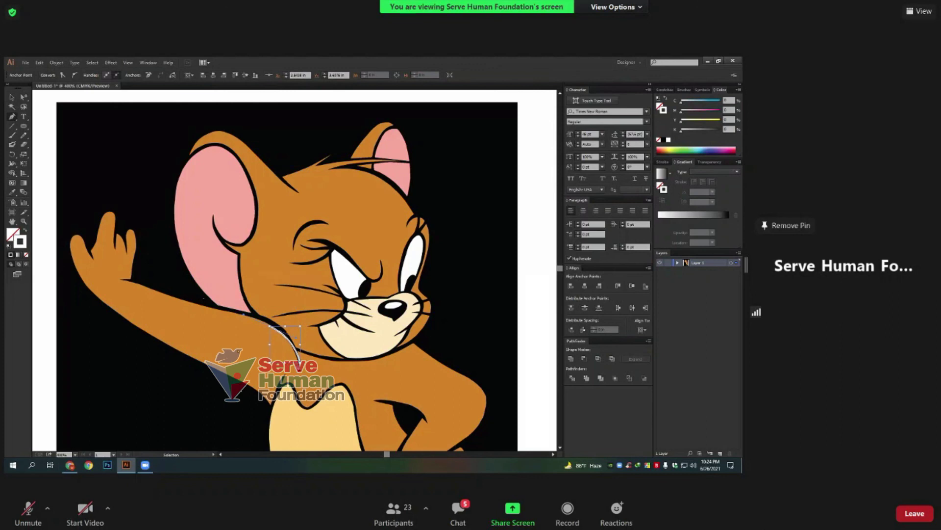
key(ctrl+shift+a)
Trace a curved white path along the arm edge beneath Jerry's ear
scroll(355, 369, up, 1)
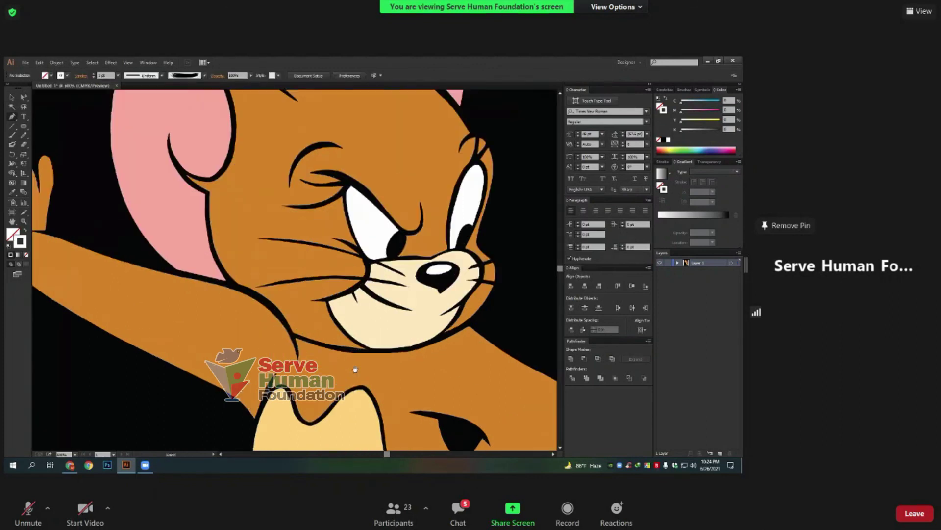
drag(355, 369, 399, 389)
drag(251, 295, 94, 277)
click(205, 286)
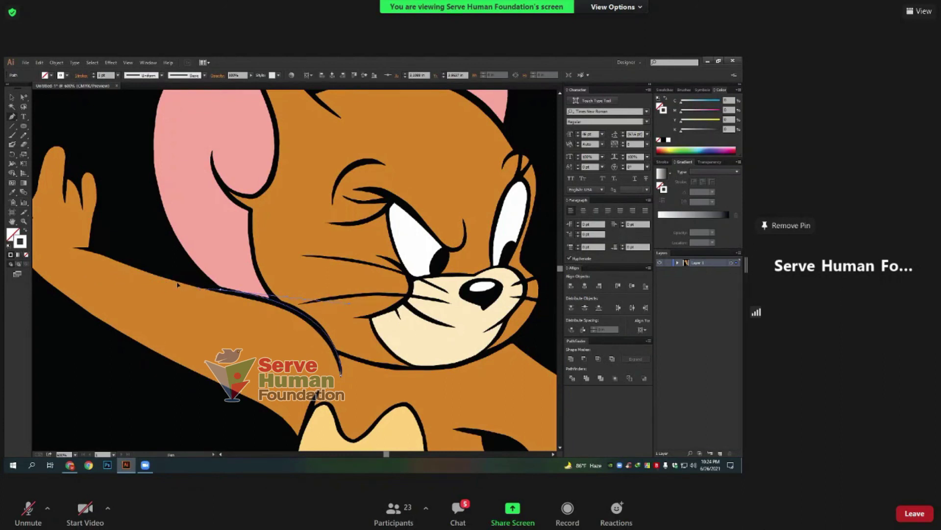
key(a)
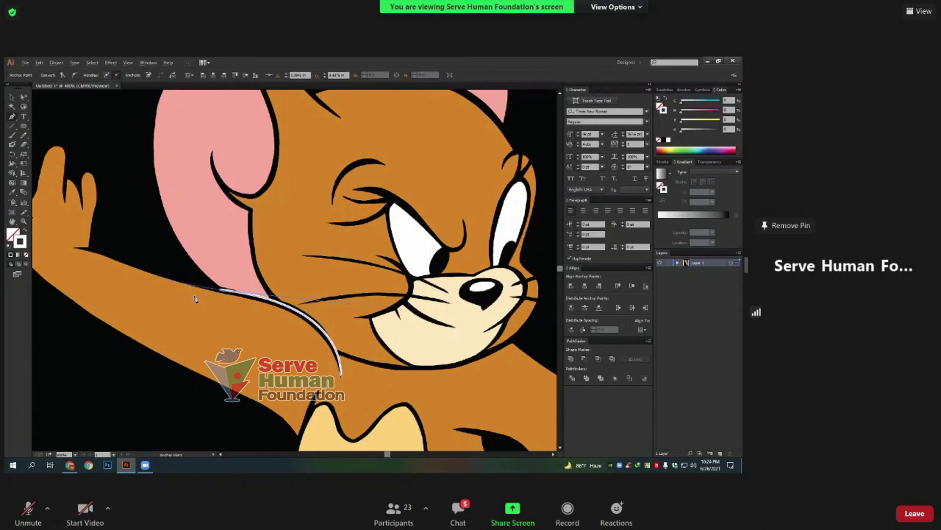
key(ctrl+minus)
Add a curved Pen anchor at the ear top and adjust handles so the curve hugs the ear
key(p)
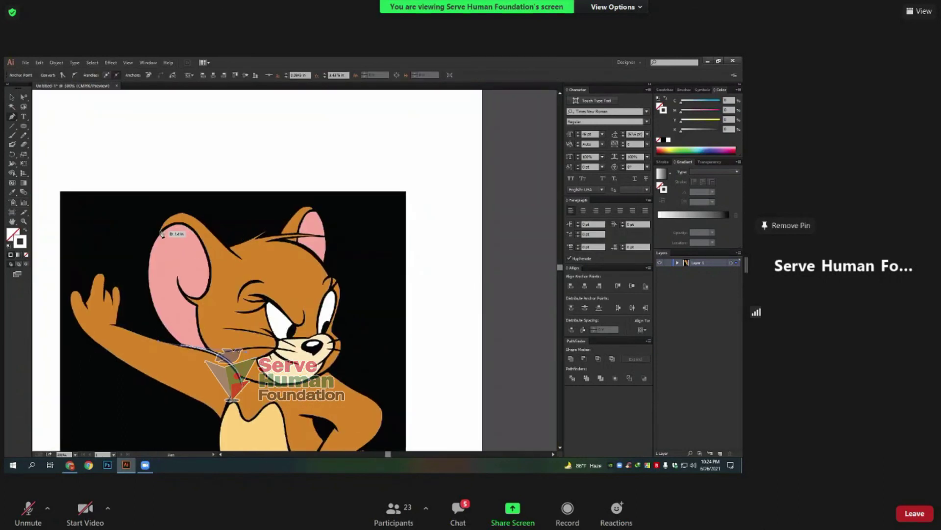
mouse_move(161, 232)
mouse_down()
mouse_move(201, 195)
mouse_move(191, 196)
mouse_up()
scroll(165, 330, up, 1)
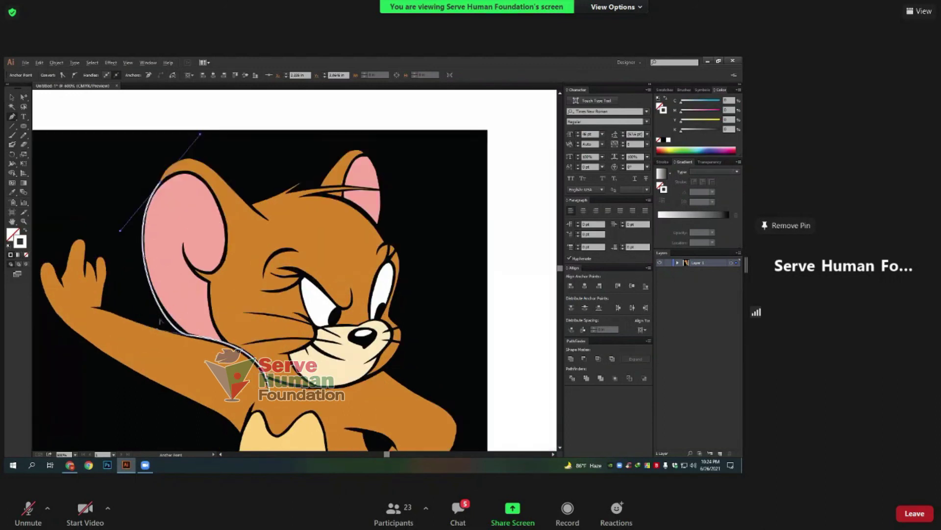
scroll(155, 309, up, 1)
mouse_move(155, 307)
mouse_down()
mouse_move(152, 291)
mouse_move(148, 298)
mouse_up()
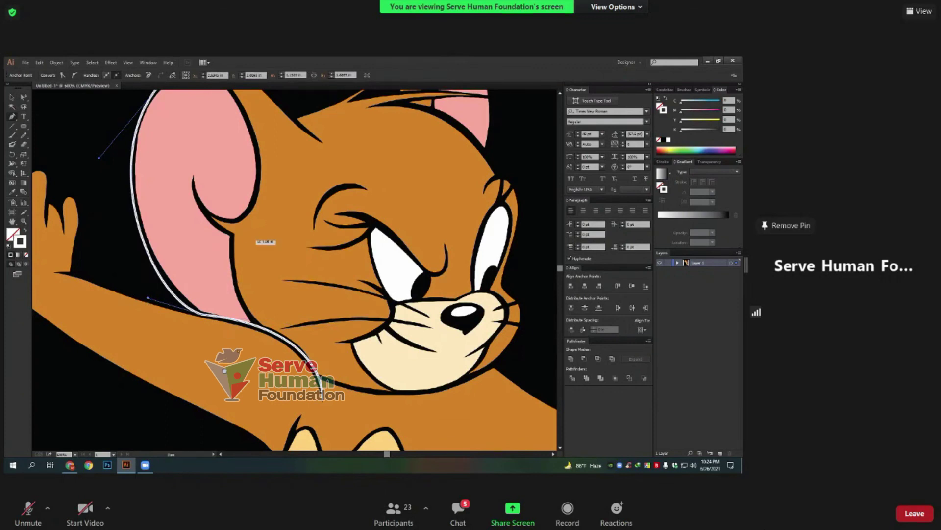
scroll(196, 247, up, 5)
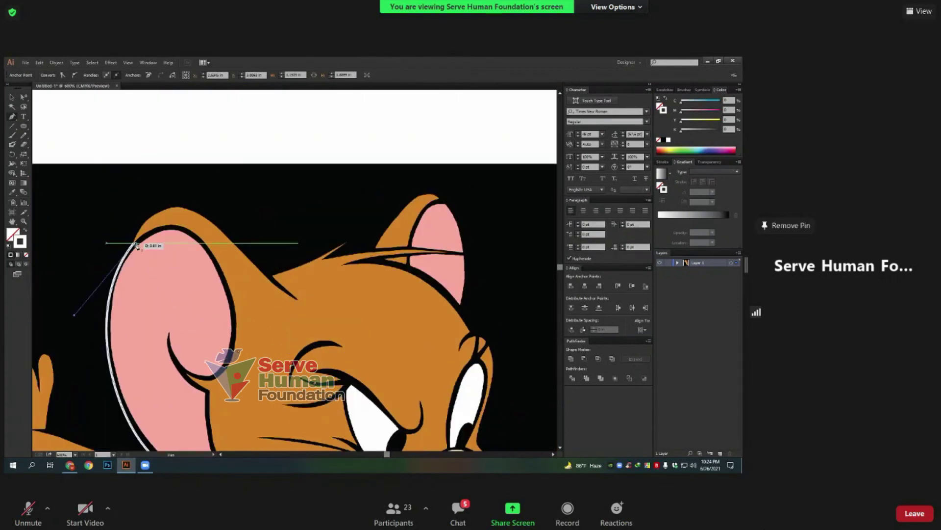
click(252, 260)
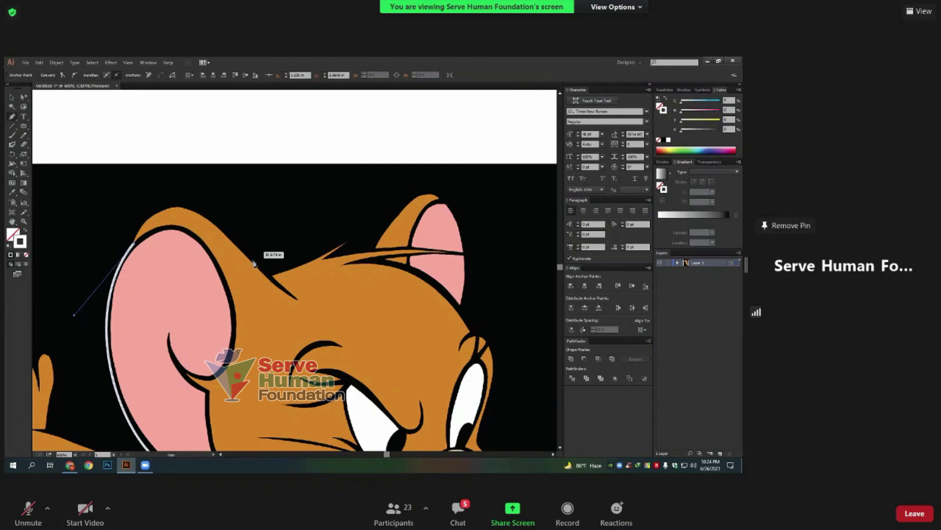
drag(336, 363, 338, 367)
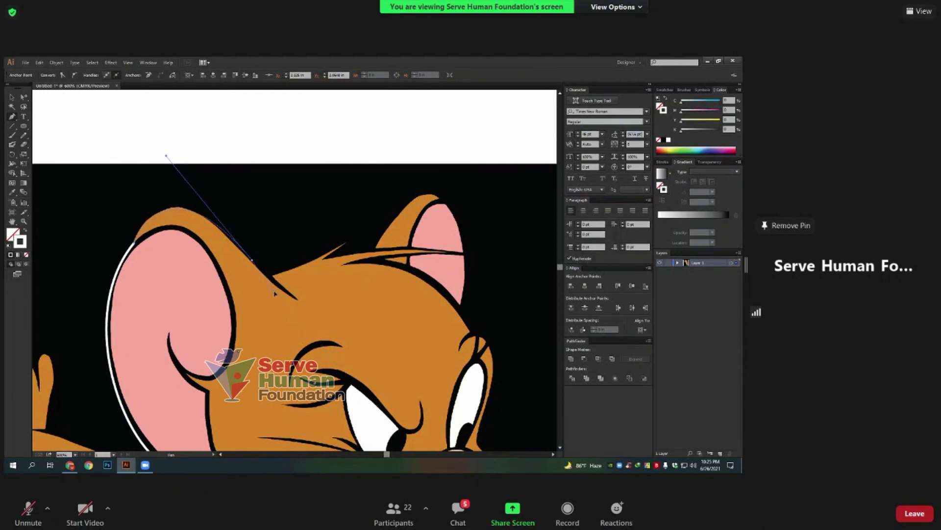
Curve the outline past the ear top along the top of Jerry's head
drag(273, 291, 297, 303)
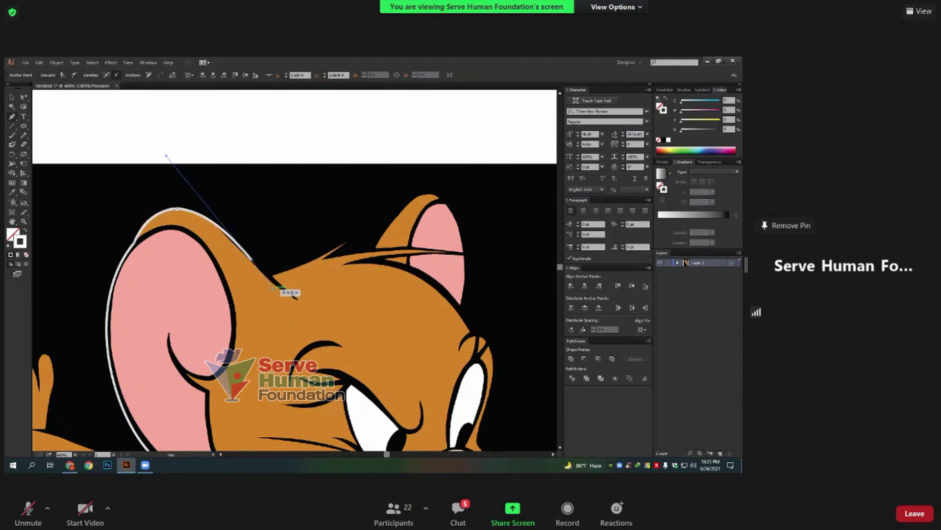
scroll(277, 293, up, 1)
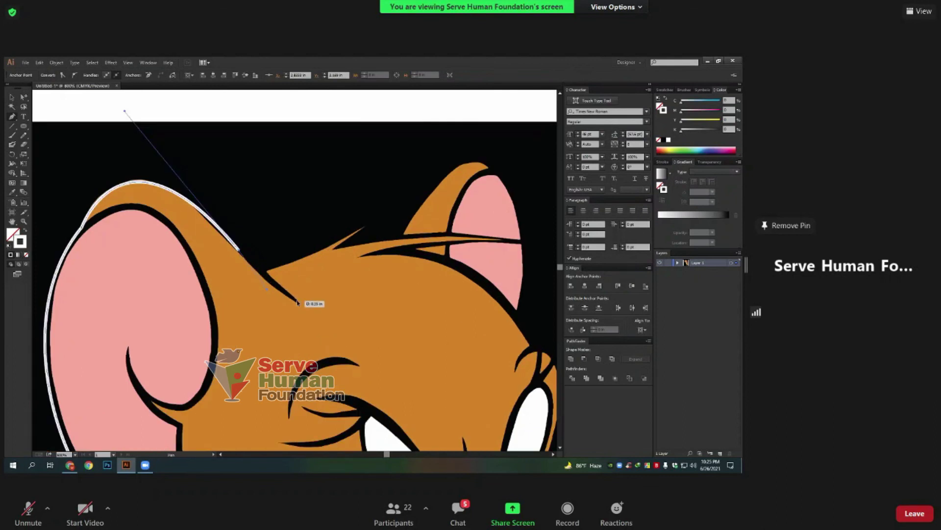
mouse_move(297, 302)
mouse_down()
mouse_move(333, 321)
mouse_move(251, 246)
mouse_move(338, 345)
mouse_up()
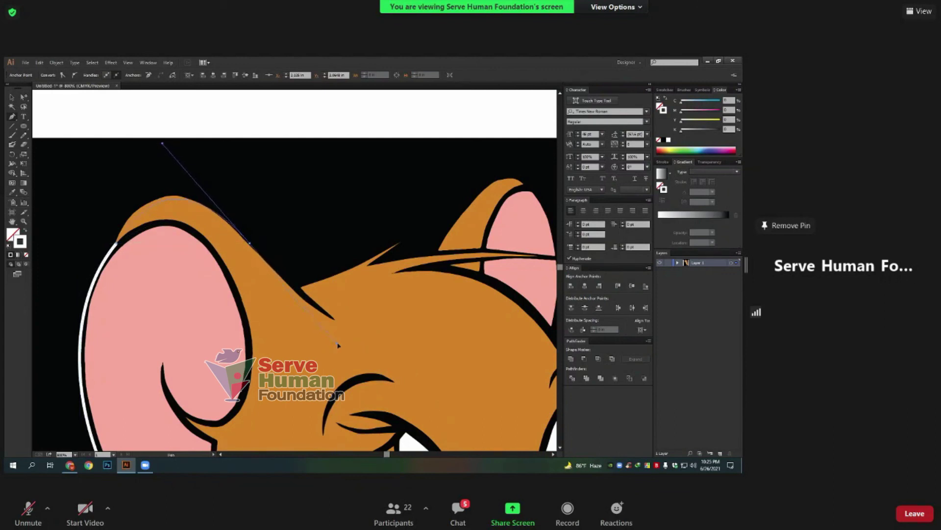
drag(321, 313, 333, 316)
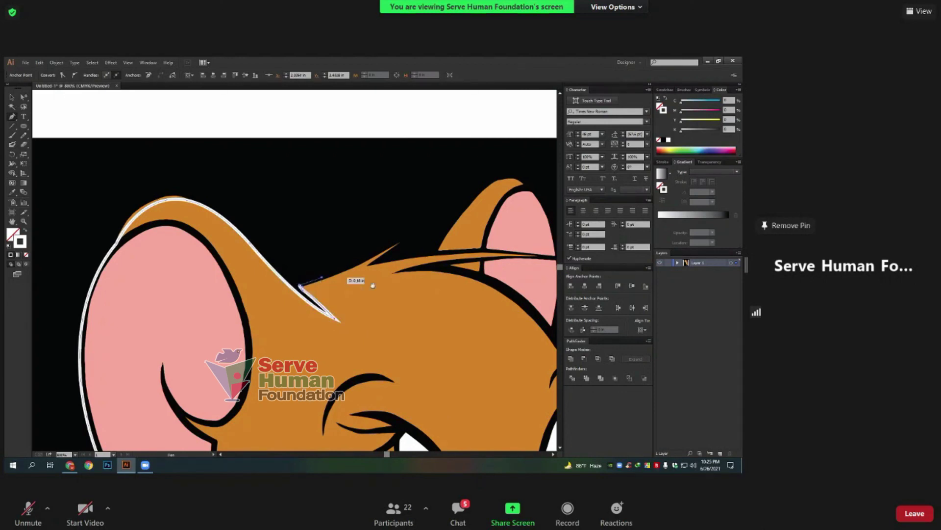
drag(393, 254, 322, 266)
scroll(322, 266, up, 2)
Add a sharp-cornered anchor at the pointed hair tuft
drag(341, 229, 394, 182)
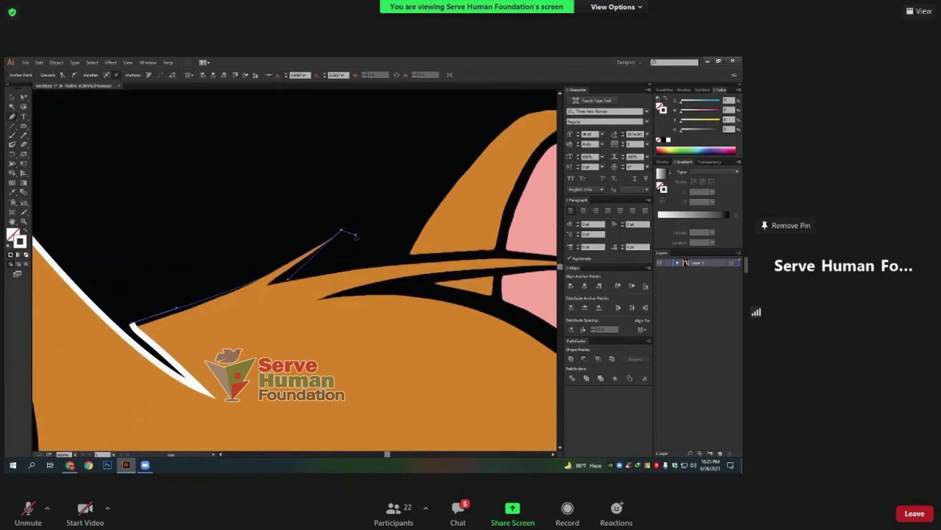
click(341, 229)
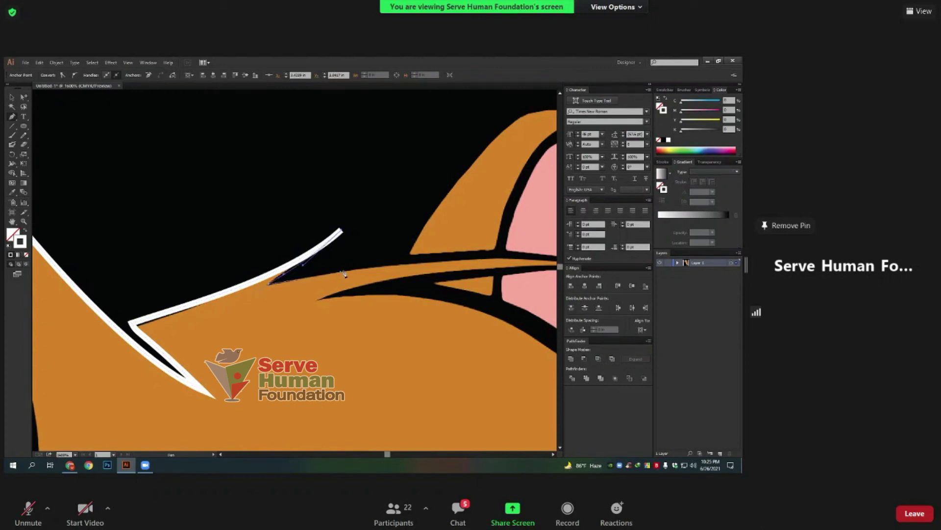
drag(381, 269, 204, 291)
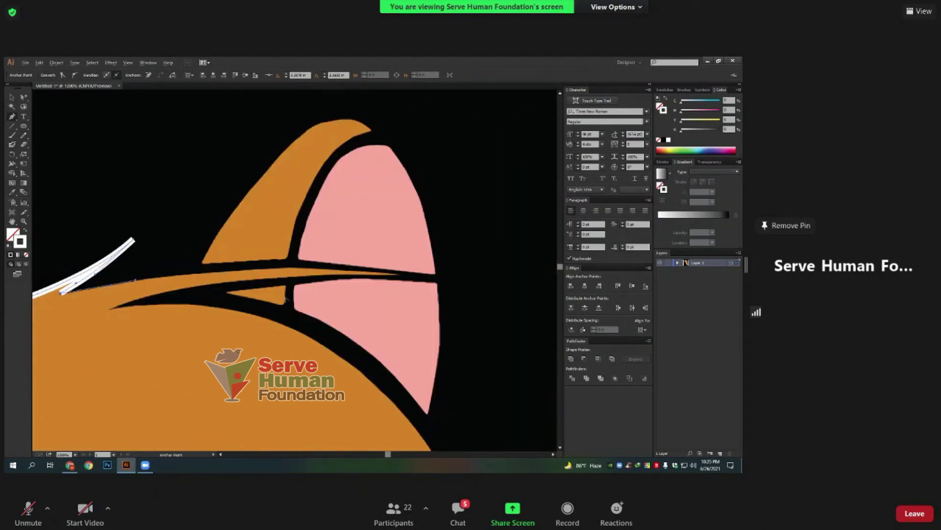
scroll(265, 295, down, 2)
scroll(261, 309, down, 3)
scroll(335, 287, up, 1)
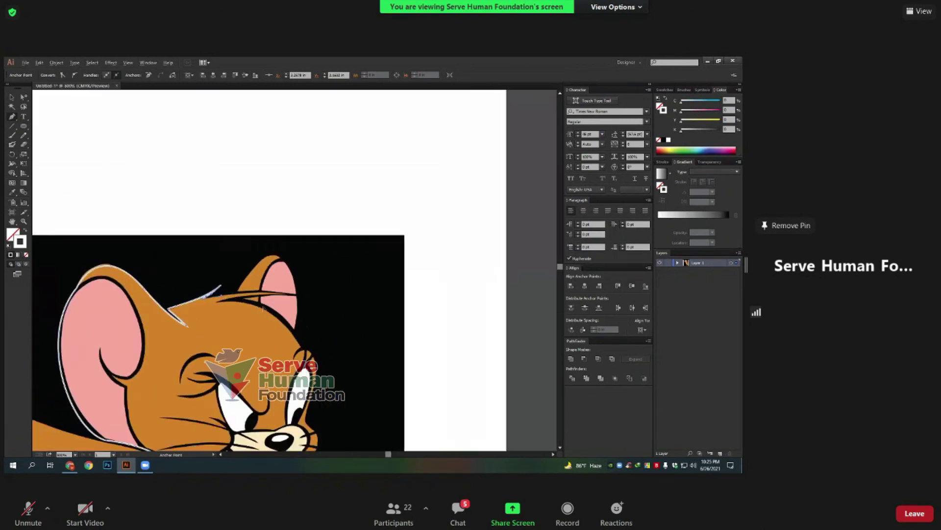
scroll(335, 286, up, 4)
scroll(335, 287, up, 2)
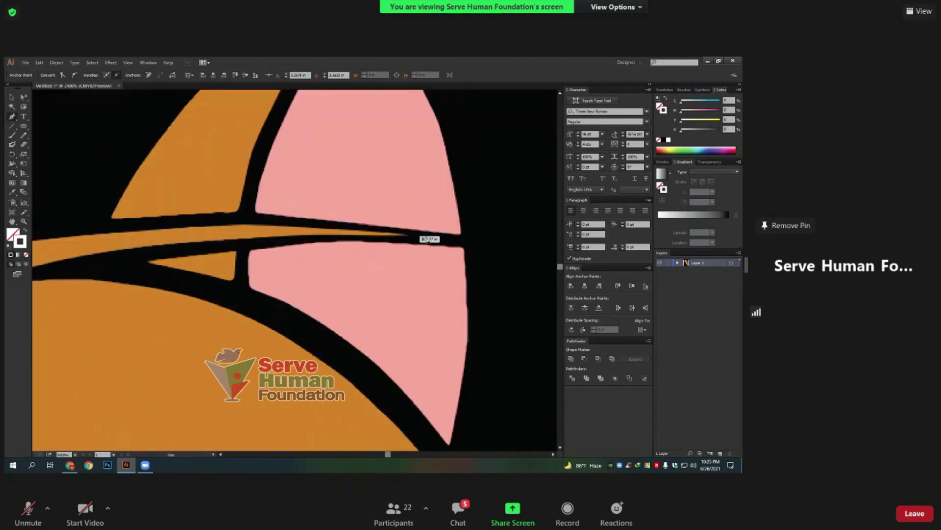
Place anchors along the hair strands, breaking the curve and bending the lower strand
mouse_move(425, 236)
mouse_down()
mouse_move(554, 278)
mouse_move(490, 273)
mouse_up()
click(340, 236)
scroll(459, 159, down, 2)
scroll(147, 206, up, 2)
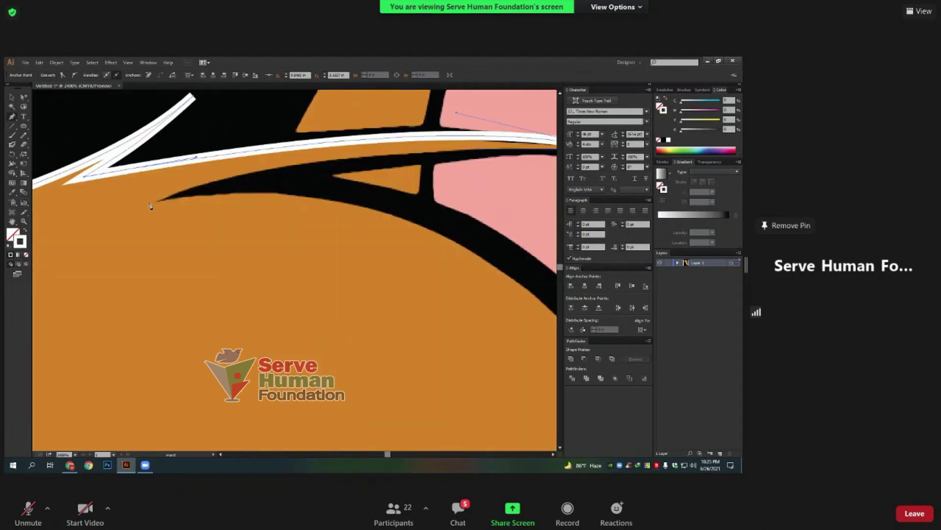
click(157, 201)
drag(100, 225, 48, 254)
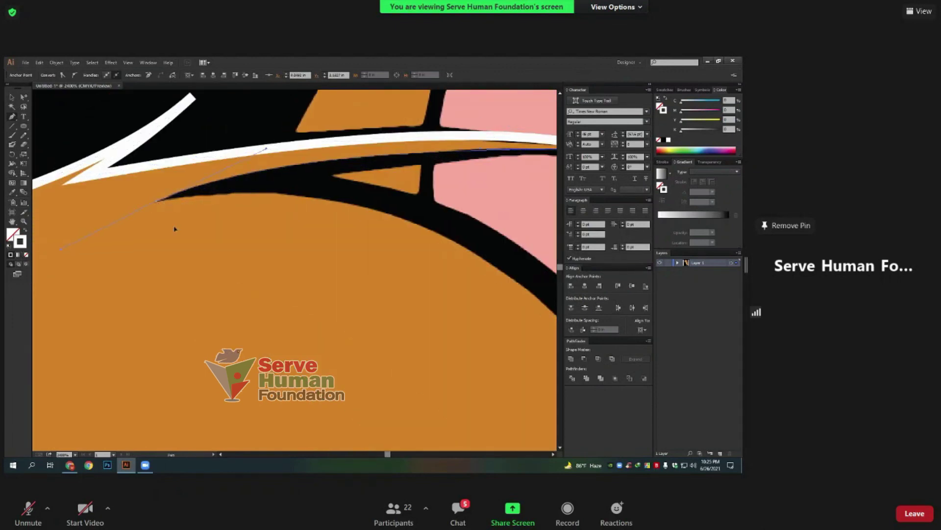
Reshape the strand curve with the Anchor Point tool after dismissing an error message
key(shift+c)
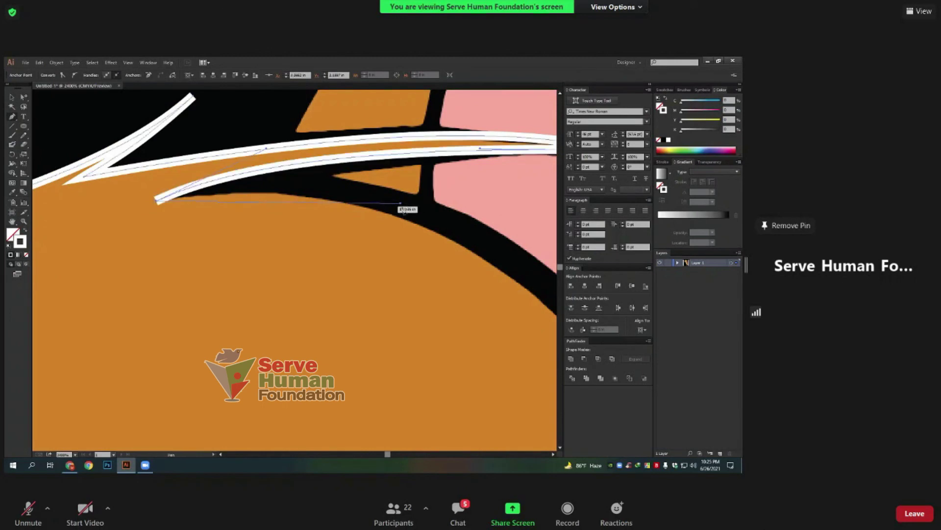
click(223, 190)
click(447, 271)
drag(400, 203, 264, 185)
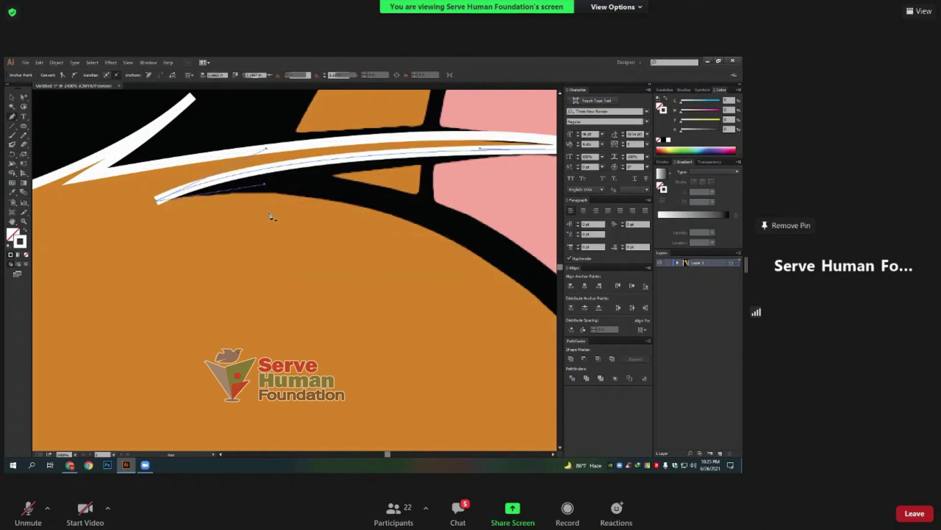
key(ctrl+minus)
key(ctrl+minus)
key(ctrl+minus)
scroll(282, 205, down, 3)
scroll(330, 217, right, 3)
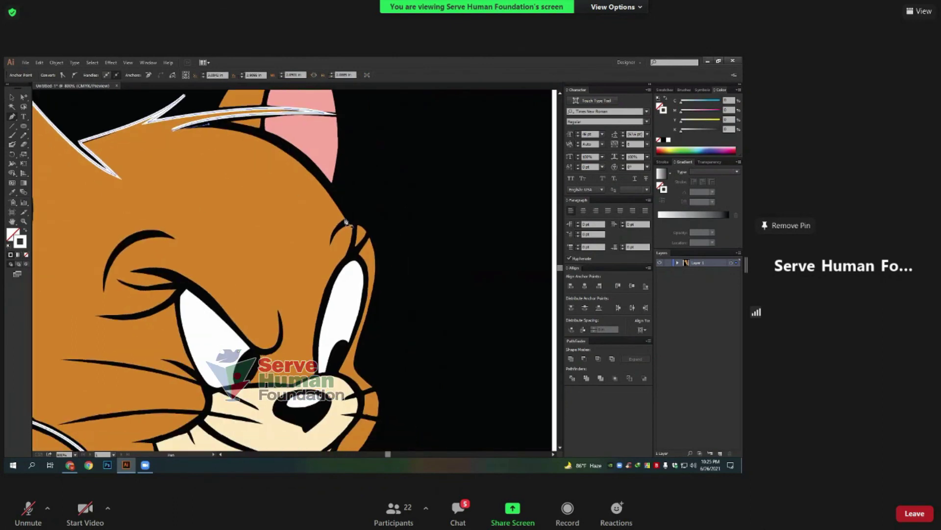
Start a new outline path at the right edge of Jerry's head with a corner anchor
click(178, 132)
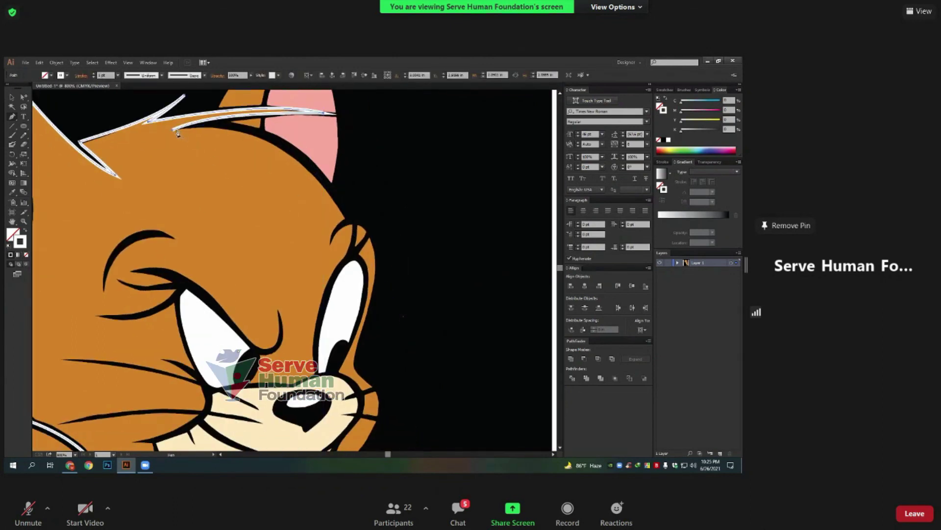
click(188, 124)
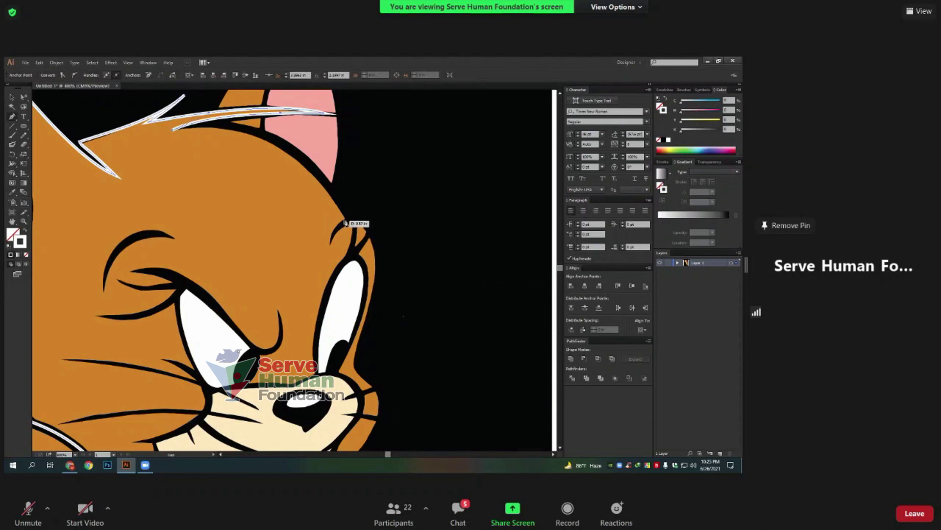
drag(345, 222, 409, 336)
click(344, 222)
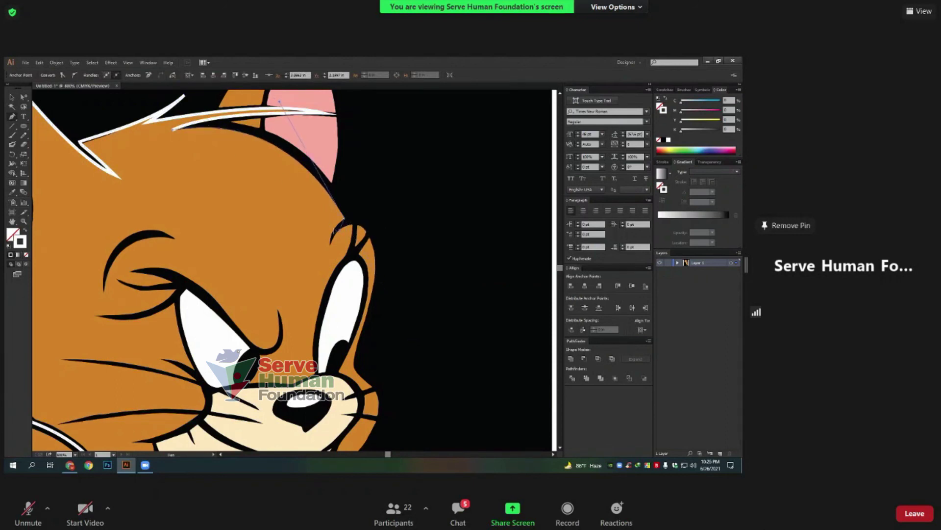
scroll(344, 240, up, 2)
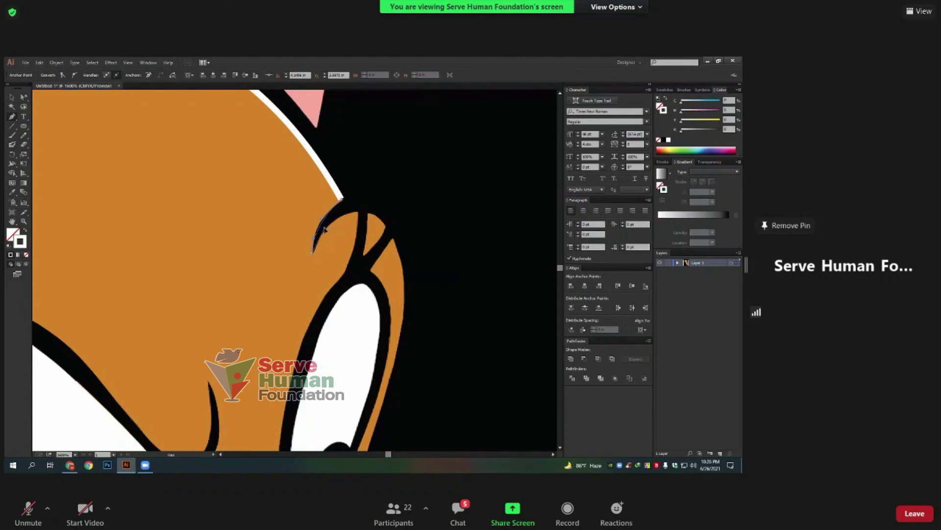
Place anchors down past the eye and curve the outline along the cheek
click(342, 198)
scroll(372, 245, down, 3)
click(345, 205)
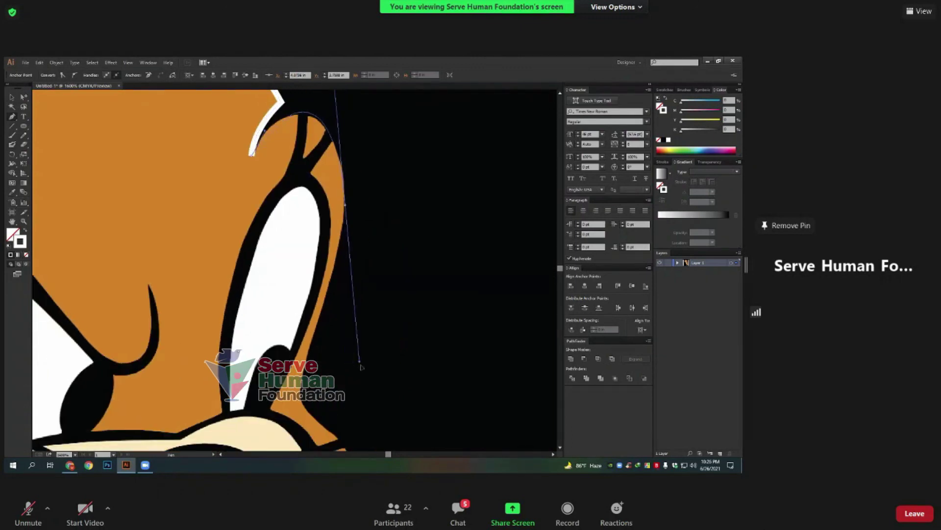
click(350, 265)
scroll(382, 210, down, 4)
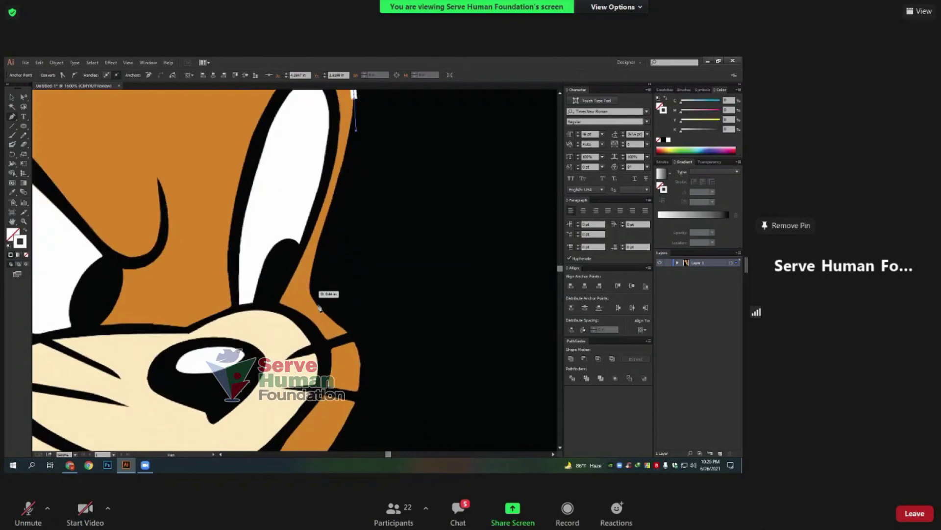
mouse_move(319, 307)
mouse_down()
mouse_move(350, 345)
mouse_move(323, 264)
mouse_move(371, 299)
mouse_up()
mouse_move(397, 331)
mouse_down()
mouse_move(407, 287)
mouse_move(401, 299)
mouse_up()
scroll(401, 299, down, 3)
Zoom out to check the tracing, then end and deselect the path with the Selection tool
scroll(401, 299, down, 2)
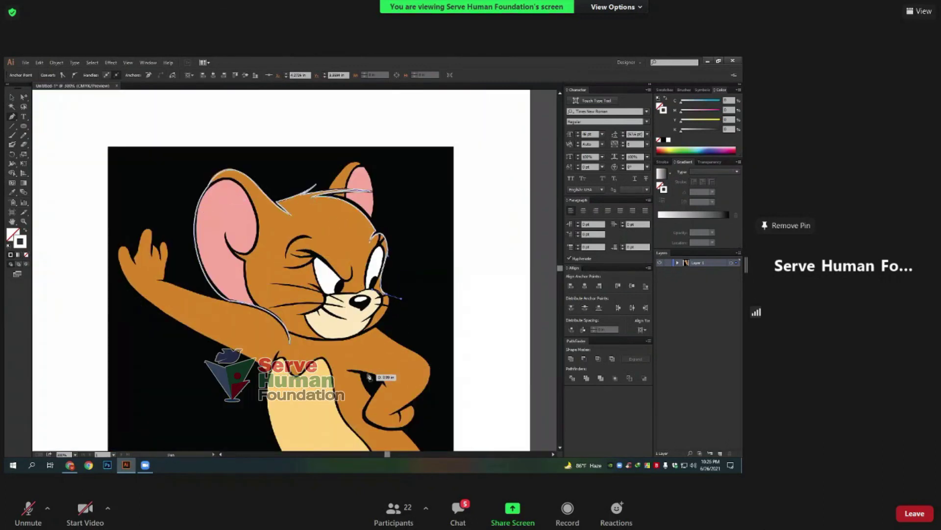
scroll(369, 377, down, 1)
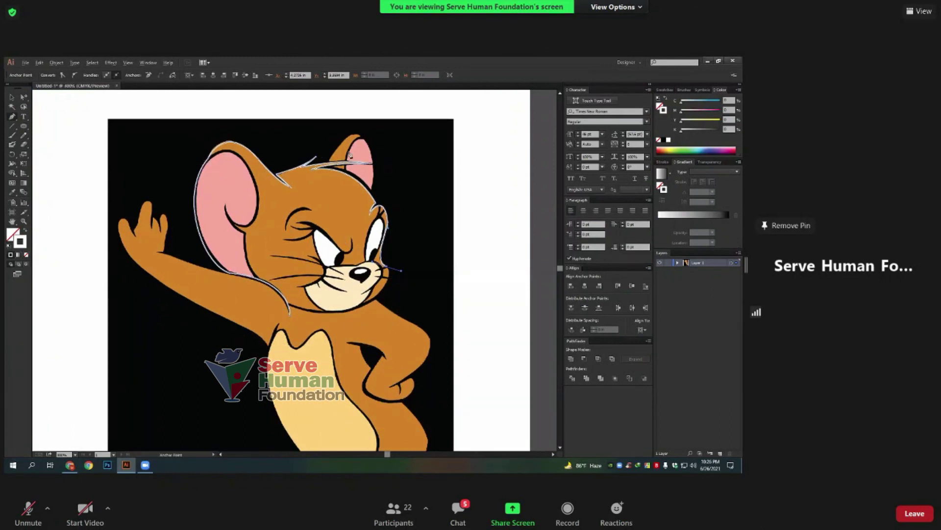
scroll(349, 155, up, 2)
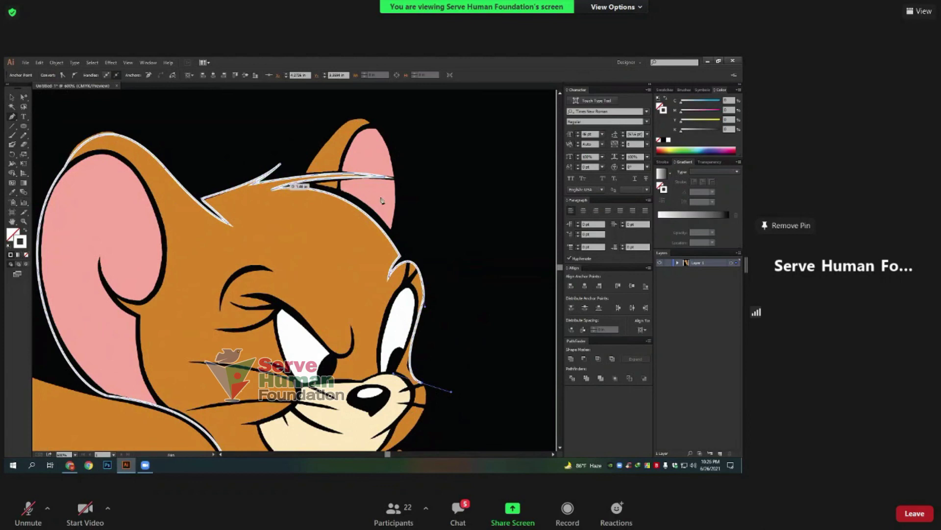
scroll(382, 200, down, 3)
click(12, 97)
click(254, 277)
scroll(254, 277, down, 2)
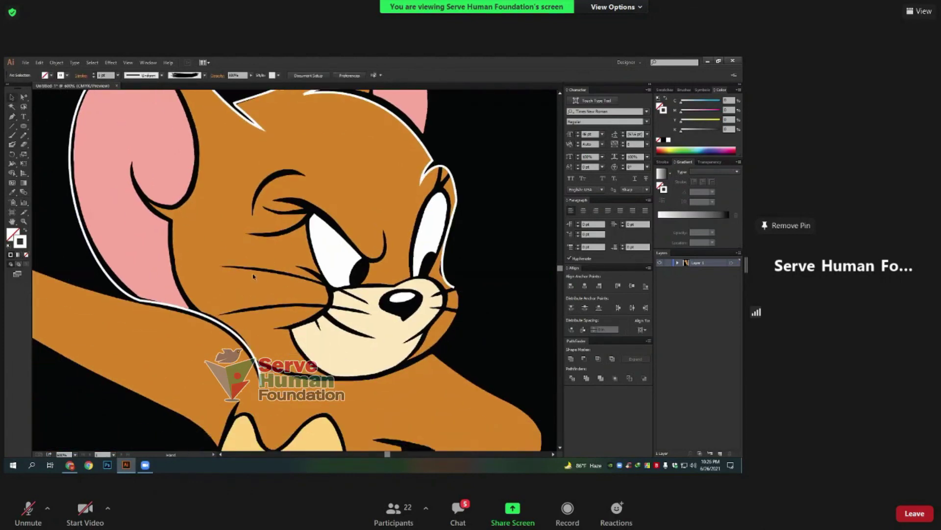
scroll(253, 277, down, 1)
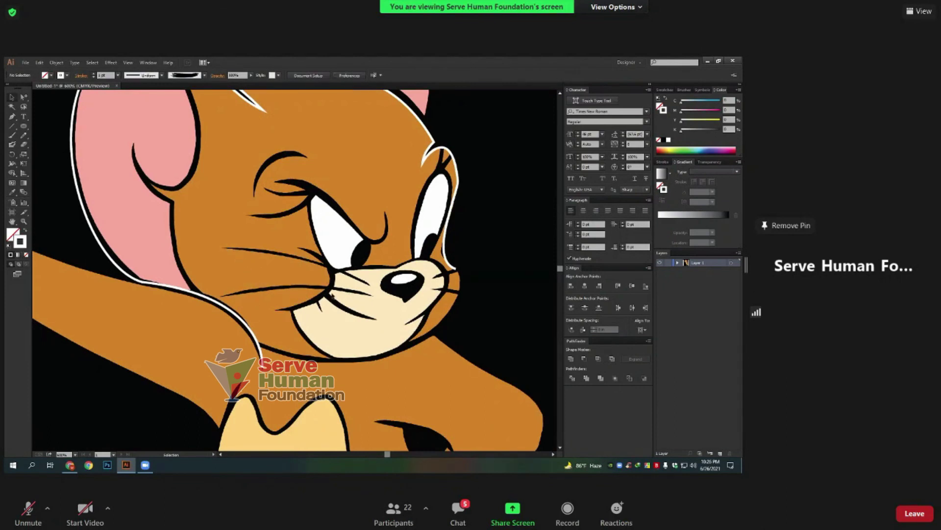
Draw a curved whisker path from the cheek toward the nose
click(12, 116)
click(227, 251)
drag(371, 286, 425, 328)
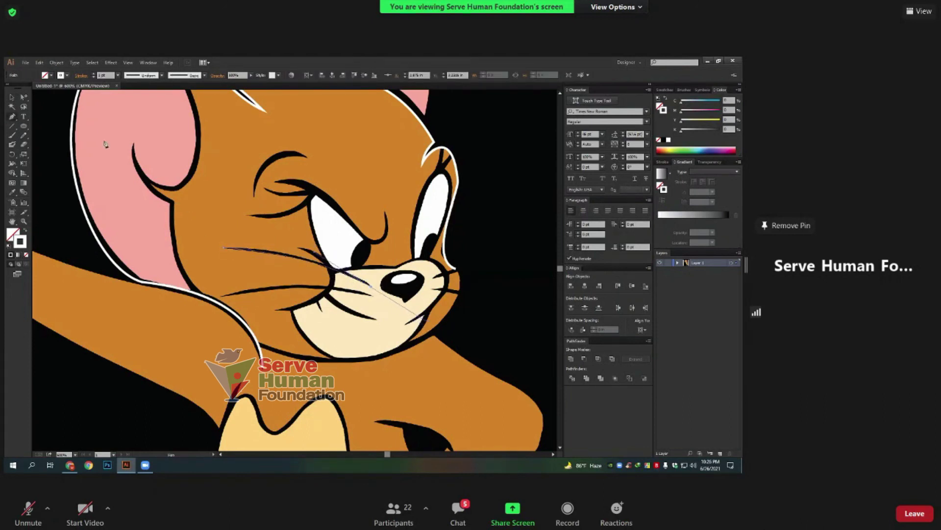
click(11, 97)
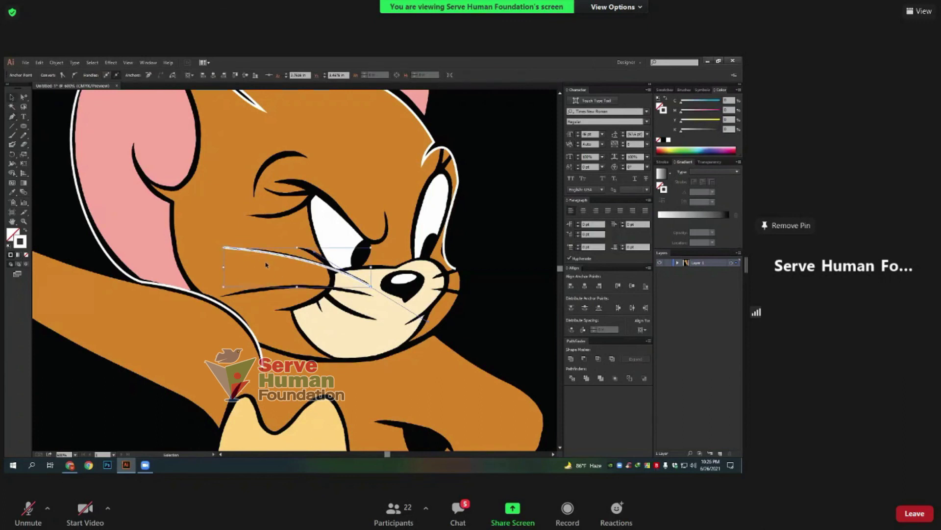
click(266, 265)
scroll(266, 265, up, 3)
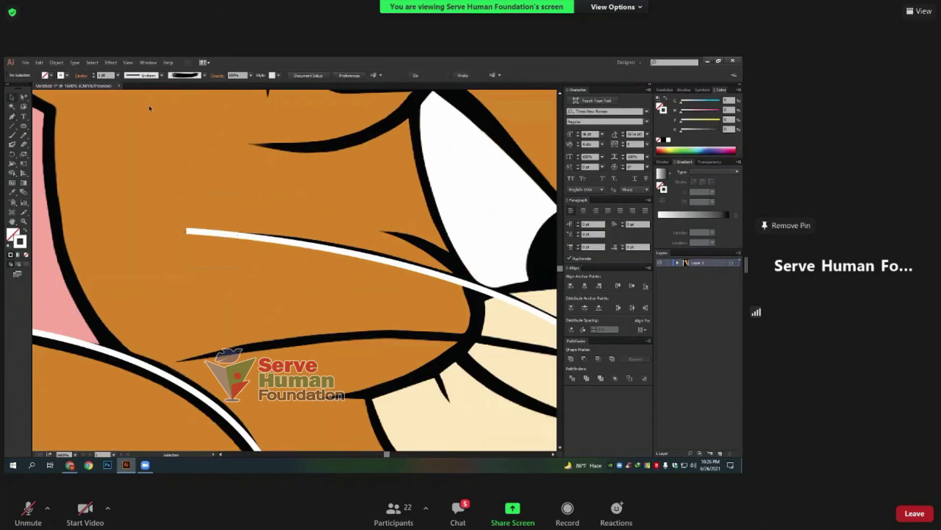
Give the whisker stroke a tapered Width Profile 1
click(240, 235)
click(142, 76)
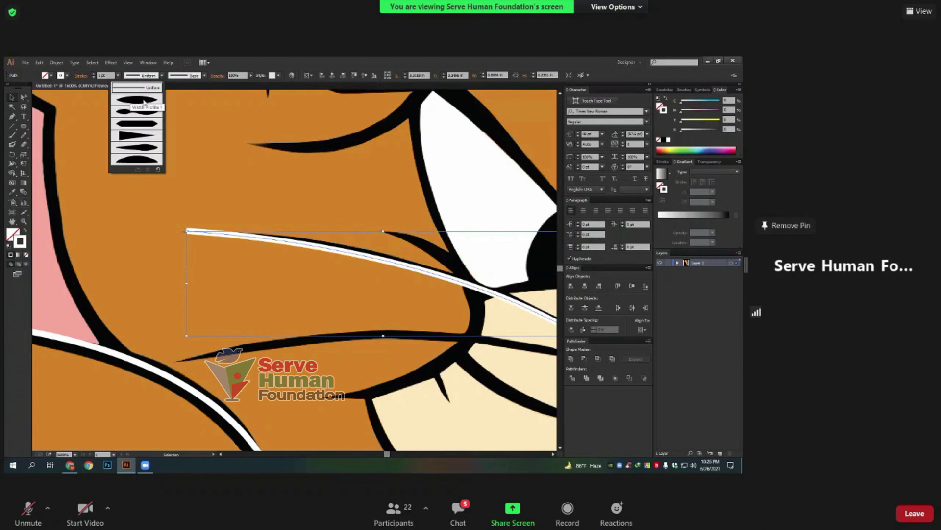
click(145, 100)
click(344, 256)
scroll(344, 256, down, 1)
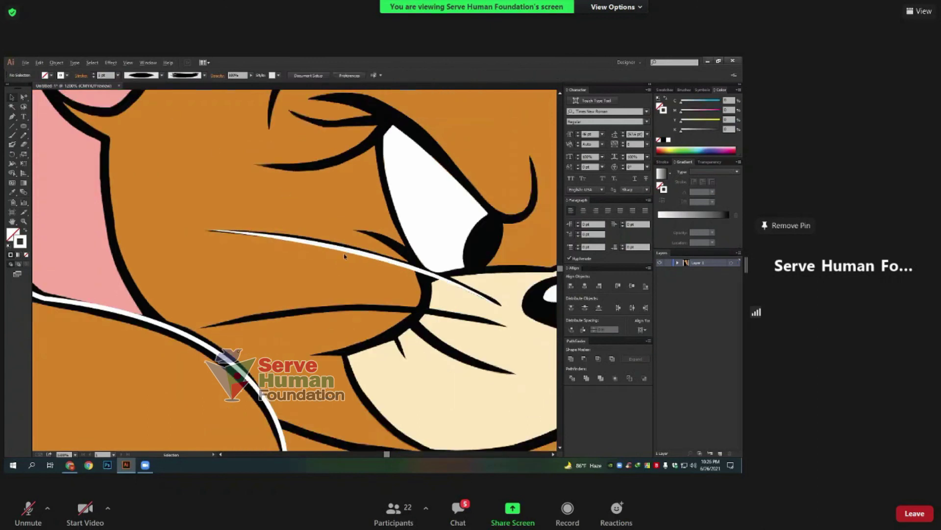
Move the tapered whisker into place on the cheek beneath the eye
drag(348, 253, 233, 203)
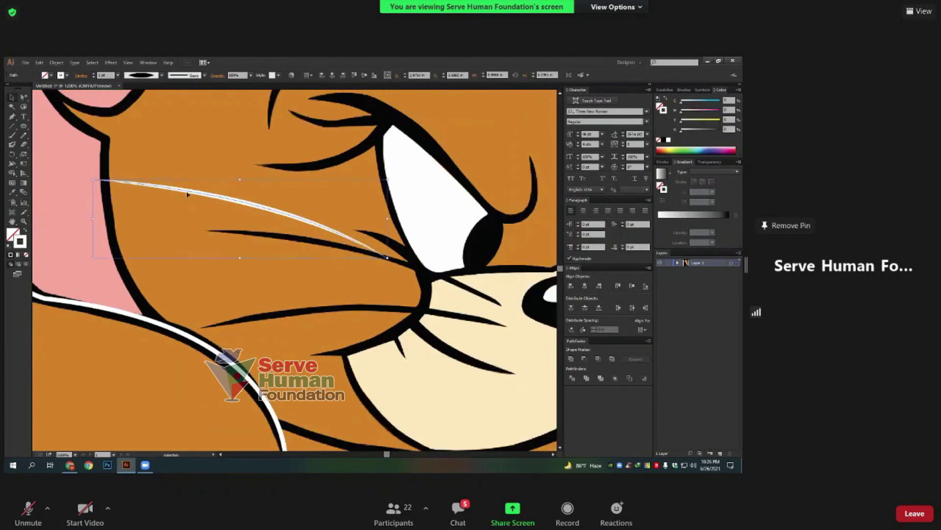
click(337, 252)
scroll(333, 216, down, 2)
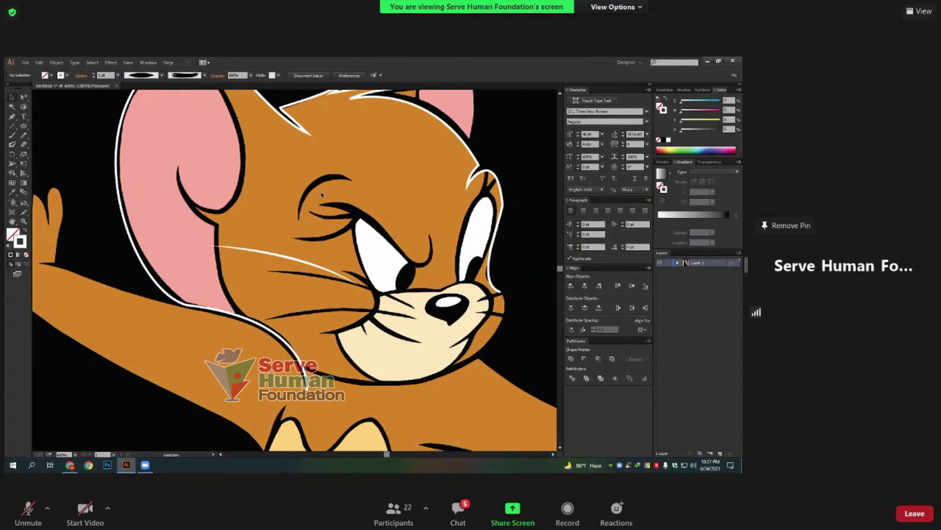
scroll(207, 139, up, 2)
scroll(443, 261, down, 2)
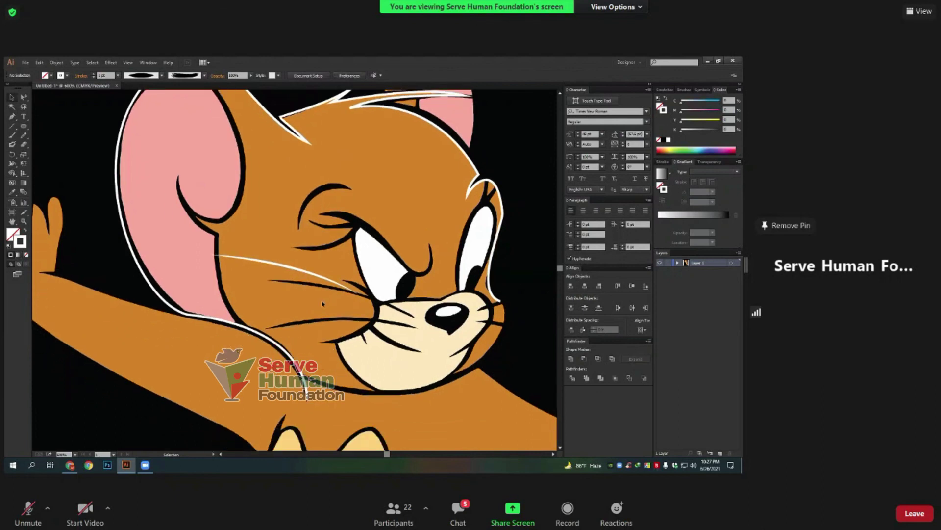
scroll(417, 255, down, 1)
scroll(383, 250, down, 1)
drag(324, 242, 390, 268)
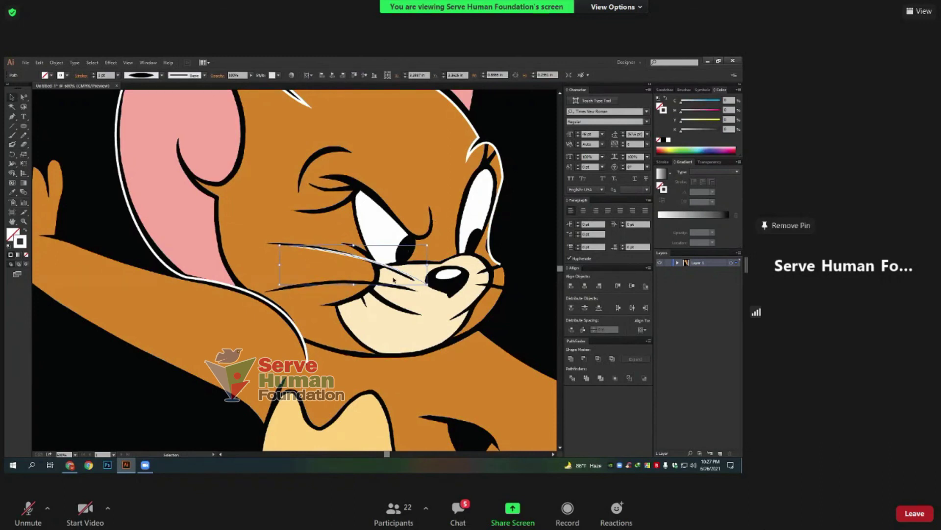
scroll(382, 329, down, 2)
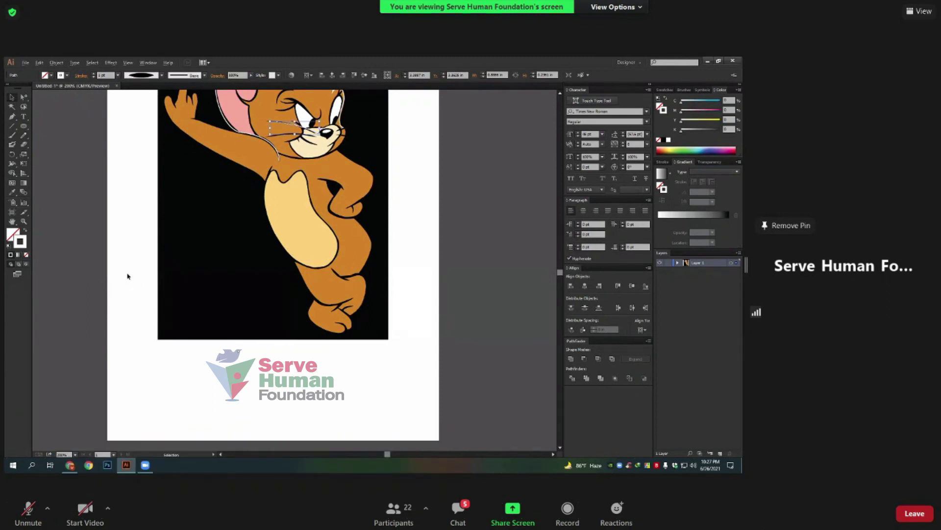
scroll(128, 274, down, 1)
click(130, 273)
scroll(133, 272, up, 1)
scroll(140, 270, up, 2)
scroll(141, 269, down, 1)
scroll(113, 272, down, 2)
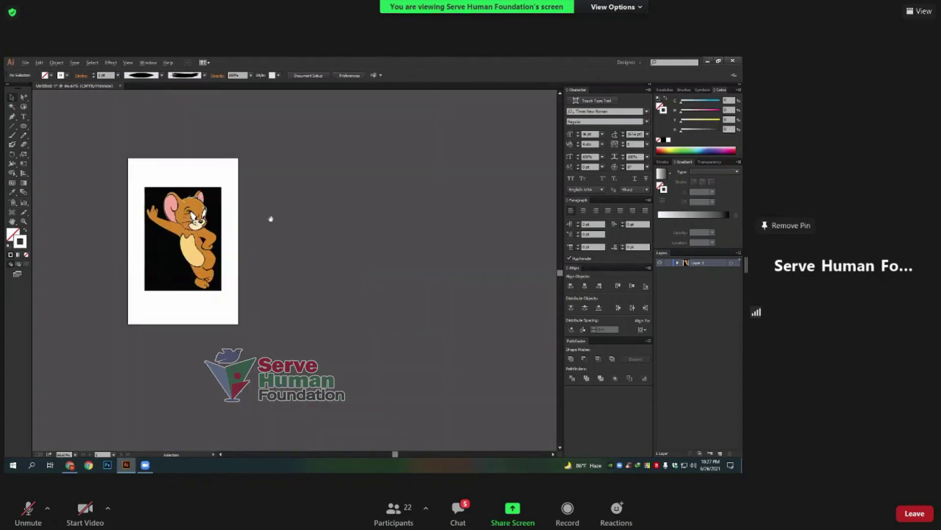
scroll(269, 217, up, 5)
scroll(254, 250, down, 3)
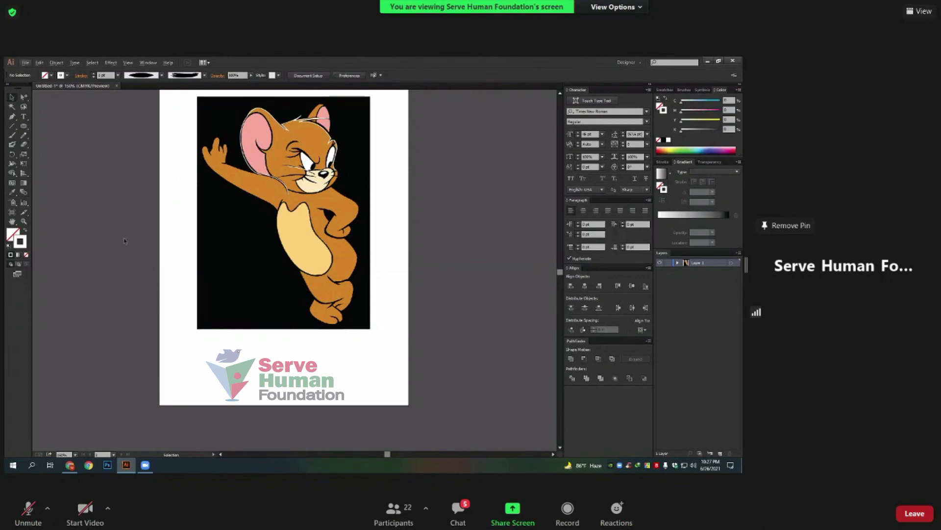
drag(170, 219, 237, 160)
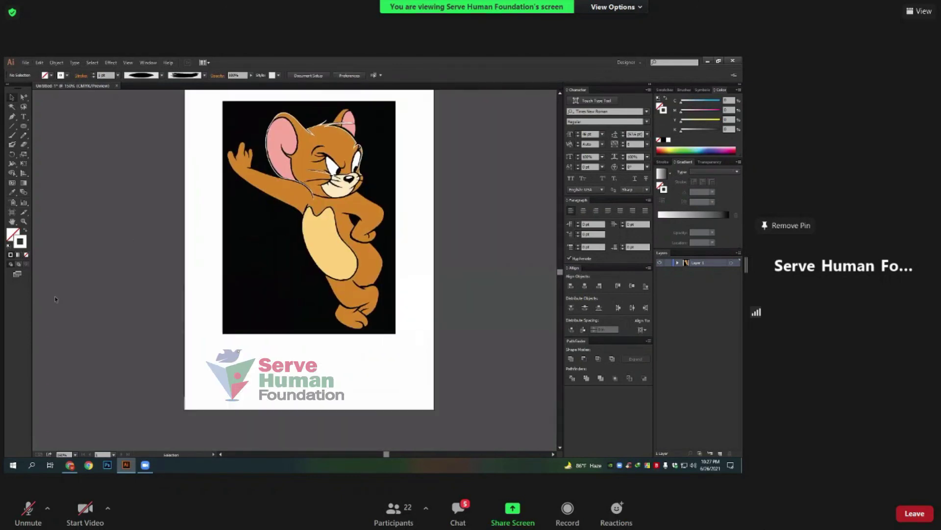
drag(285, 237, 267, 249)
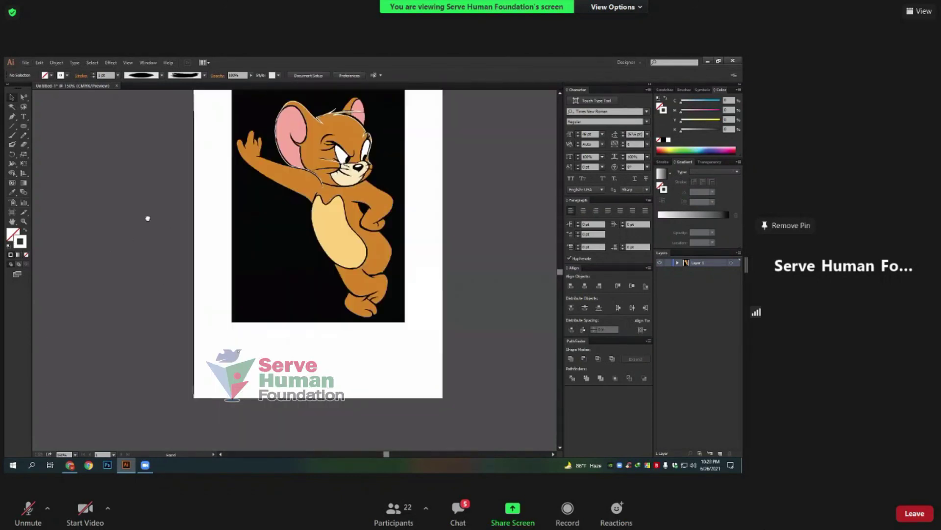